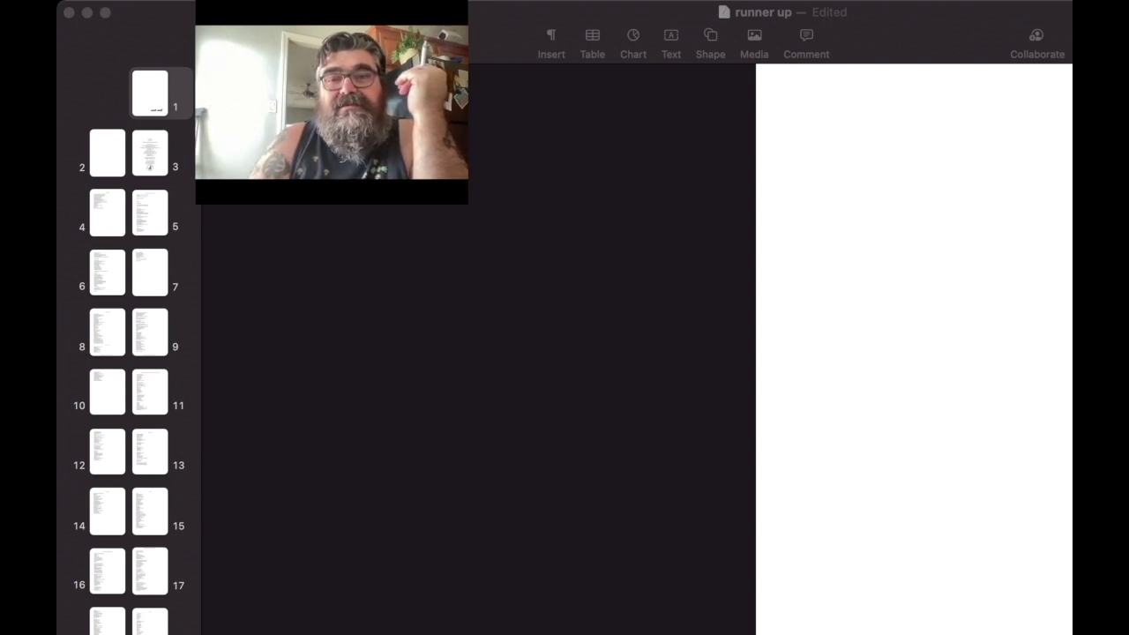
Step: Scroll past the cover to the chapbook's page 3 contents list
scroll(635, 353, "down", 3)
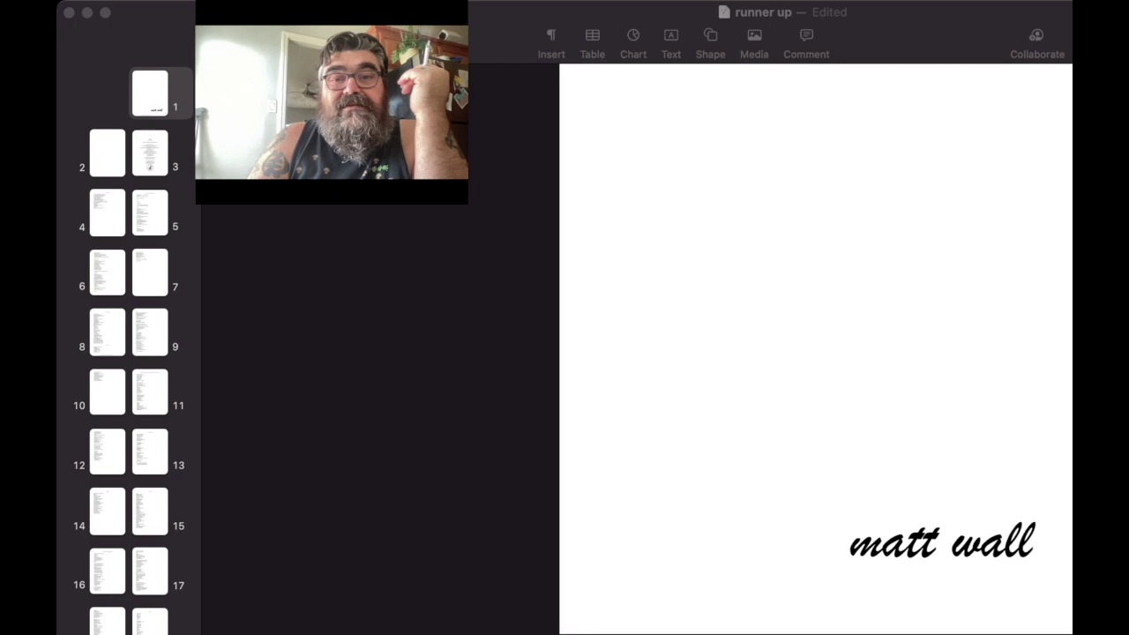
scroll(635, 353, "down", 5)
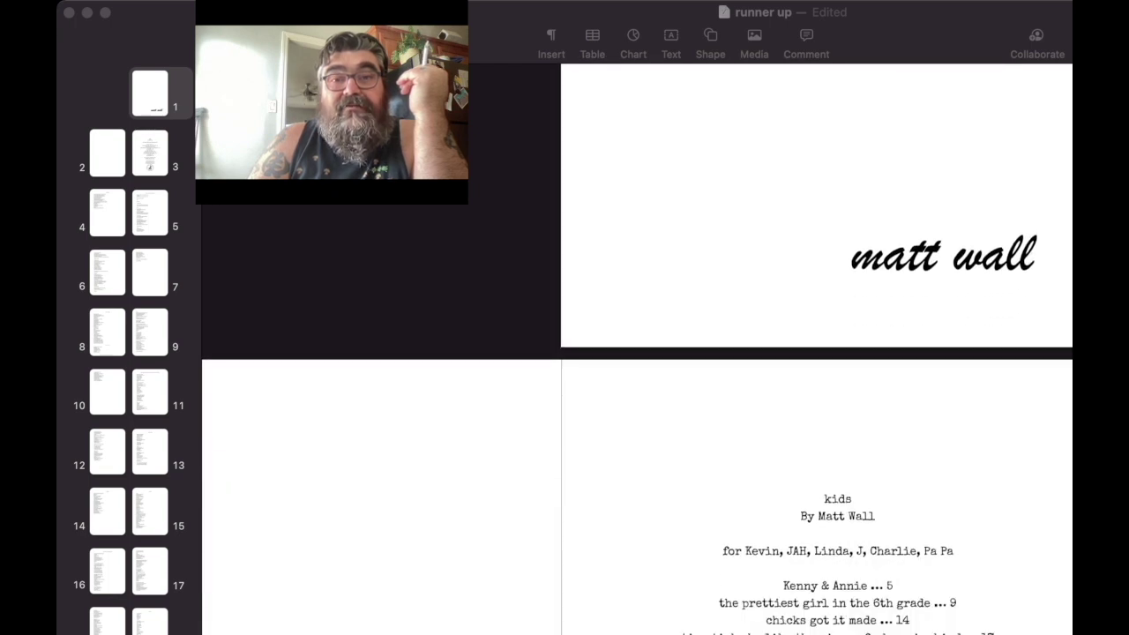
scroll(635, 353, "down", 5)
scroll(635, 352, "down", 2)
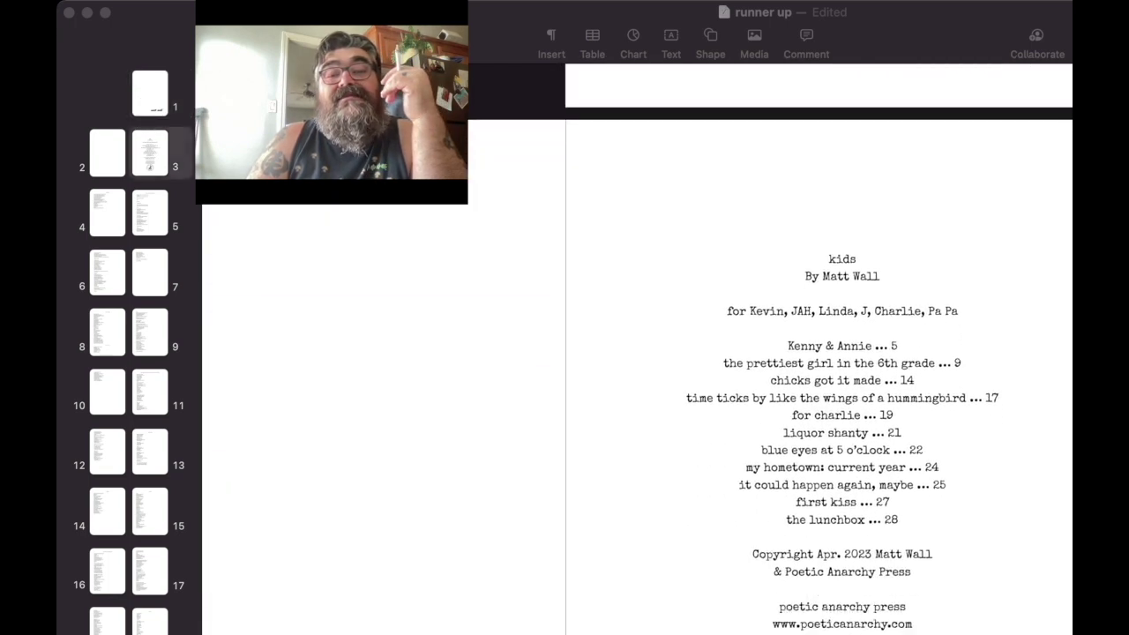
scroll(819, 353, "down", 1)
scroll(818, 353, "down", 1)
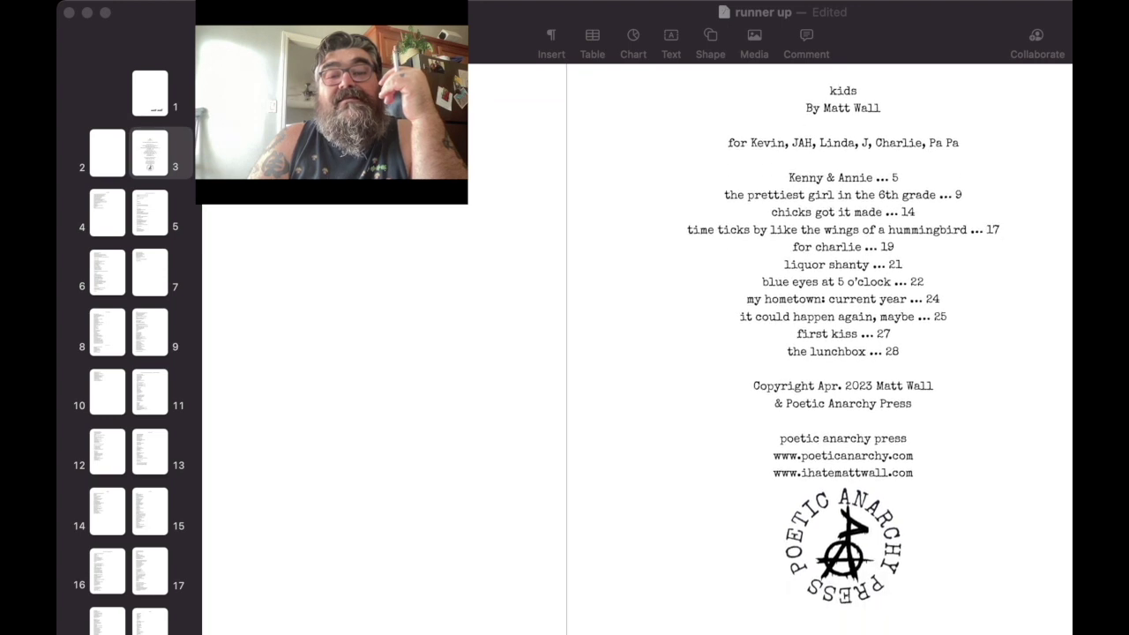
scroll(819, 353, "down", 3)
scroll(843, 335, "up", 4)
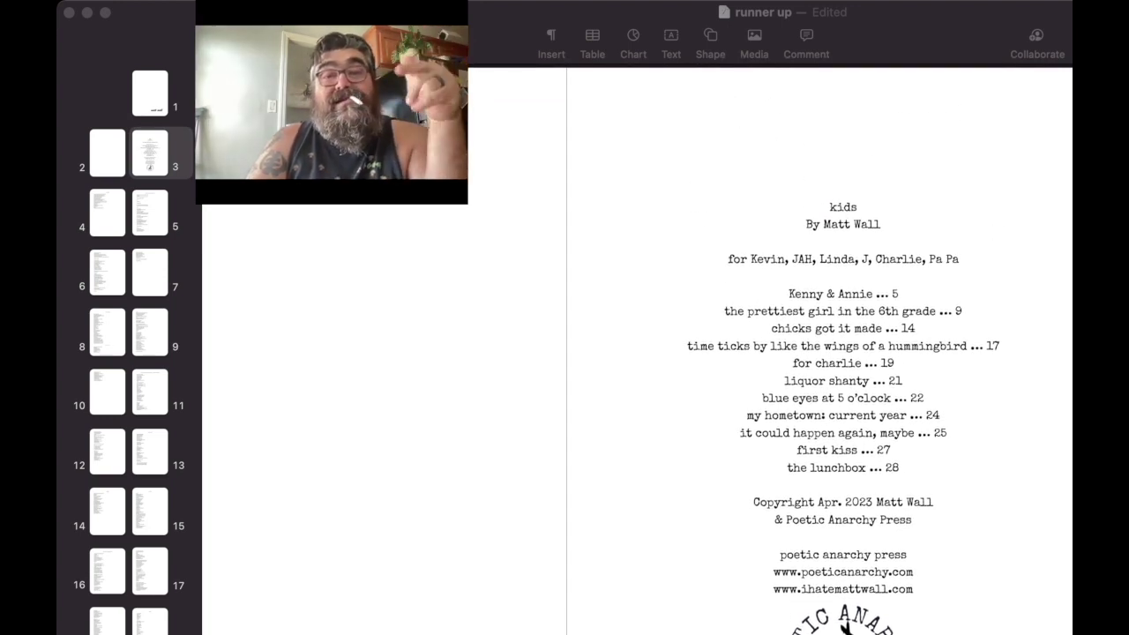
Step: Retitle the page 'runner-up' and change the dedication to 'to Caitlynn, J.H. & Bunny'
double_click(843, 207)
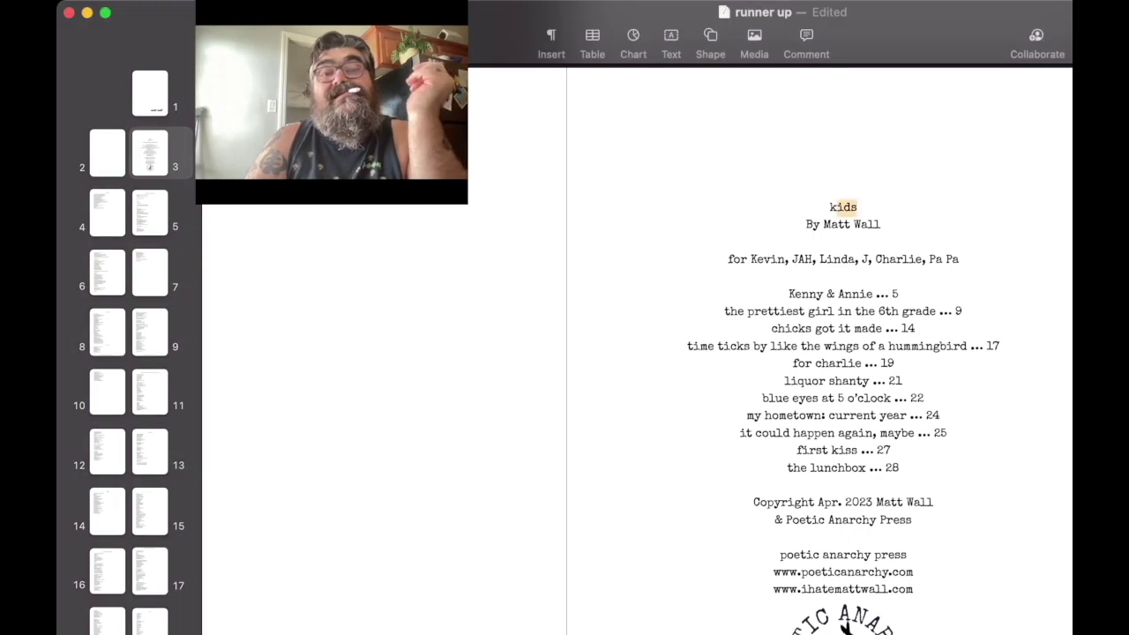
type("runner")
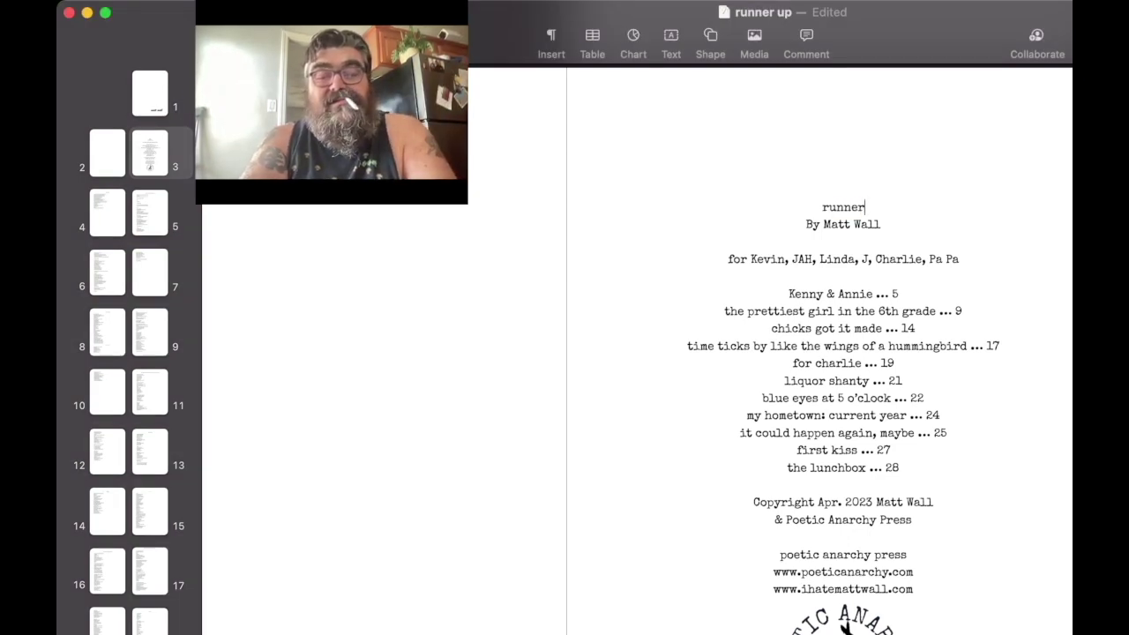
type("-up")
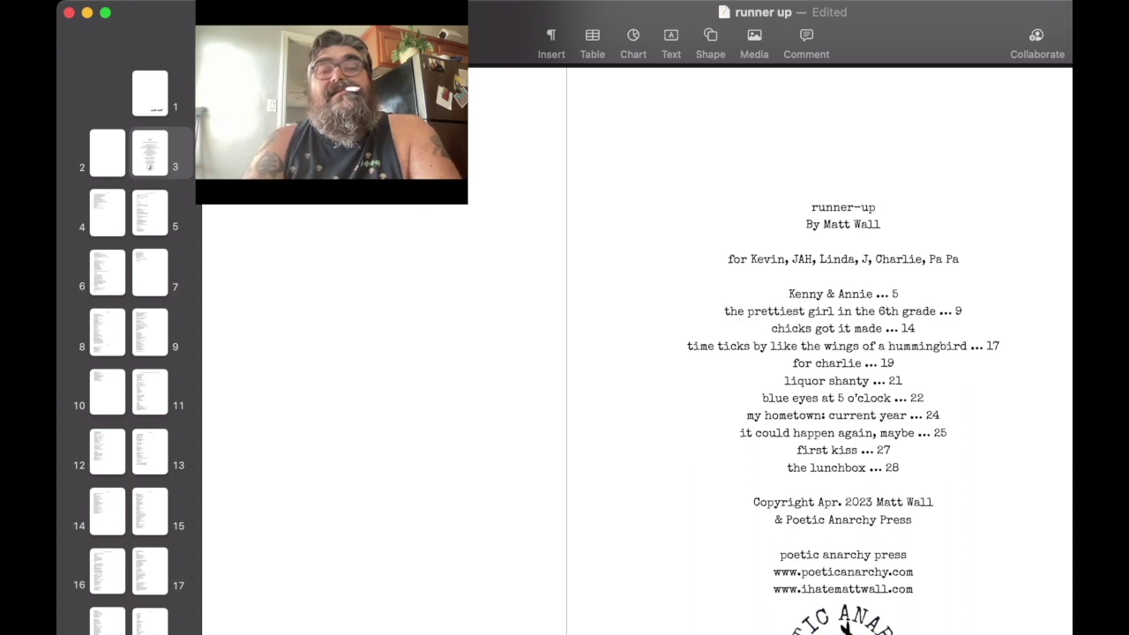
left_click_drag(959, 258, 777, 259)
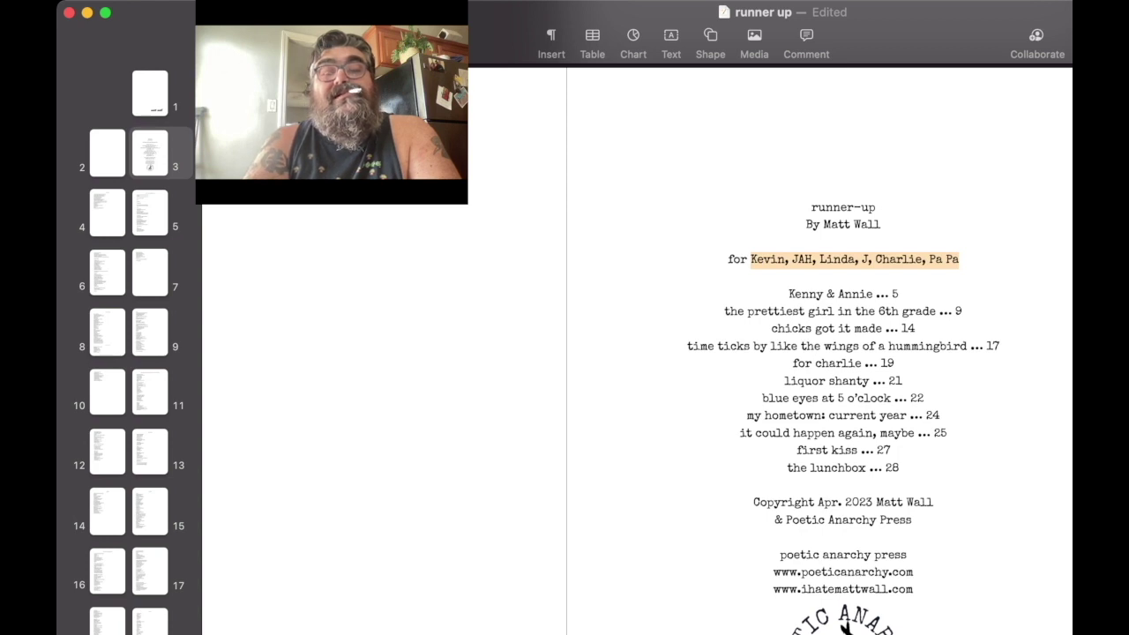
key("BackSpace")
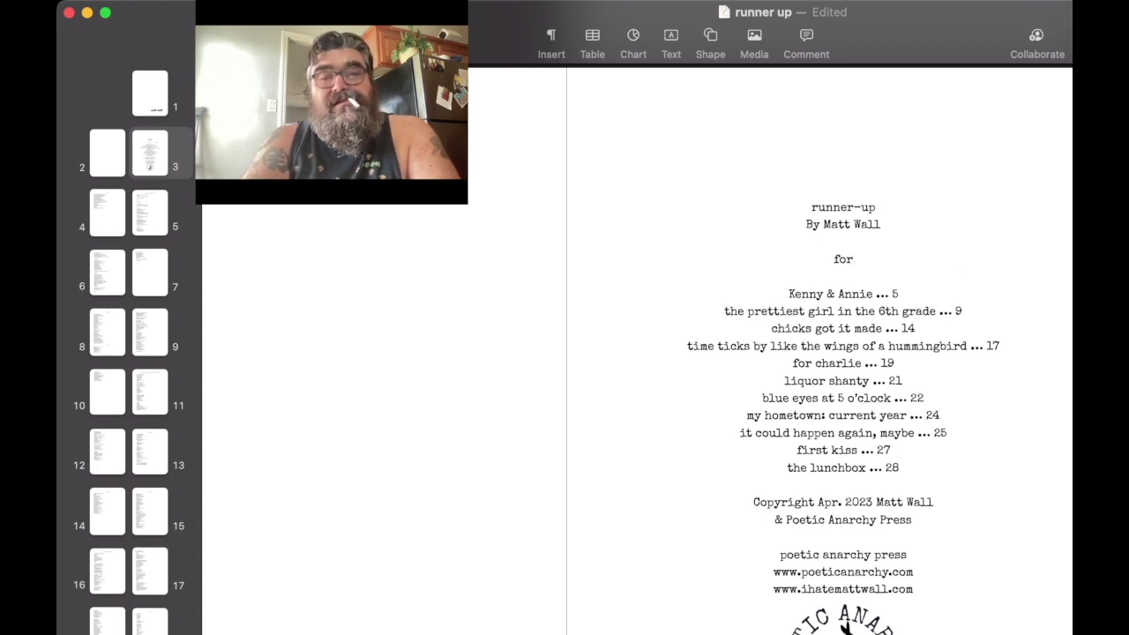
key("BackSpace")
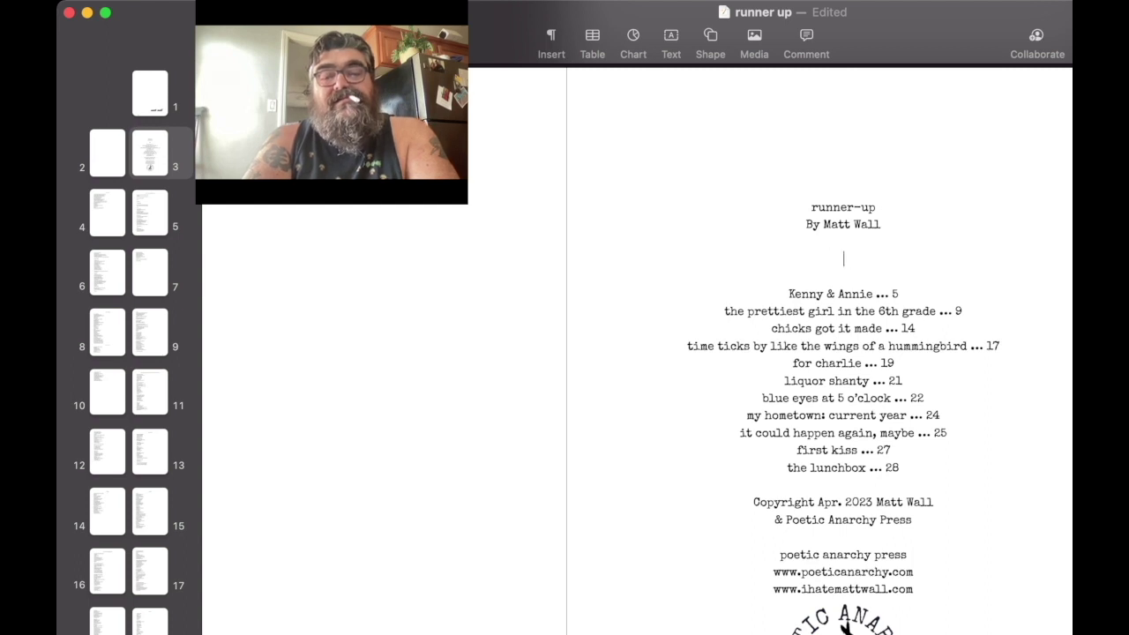
type("to Cai")
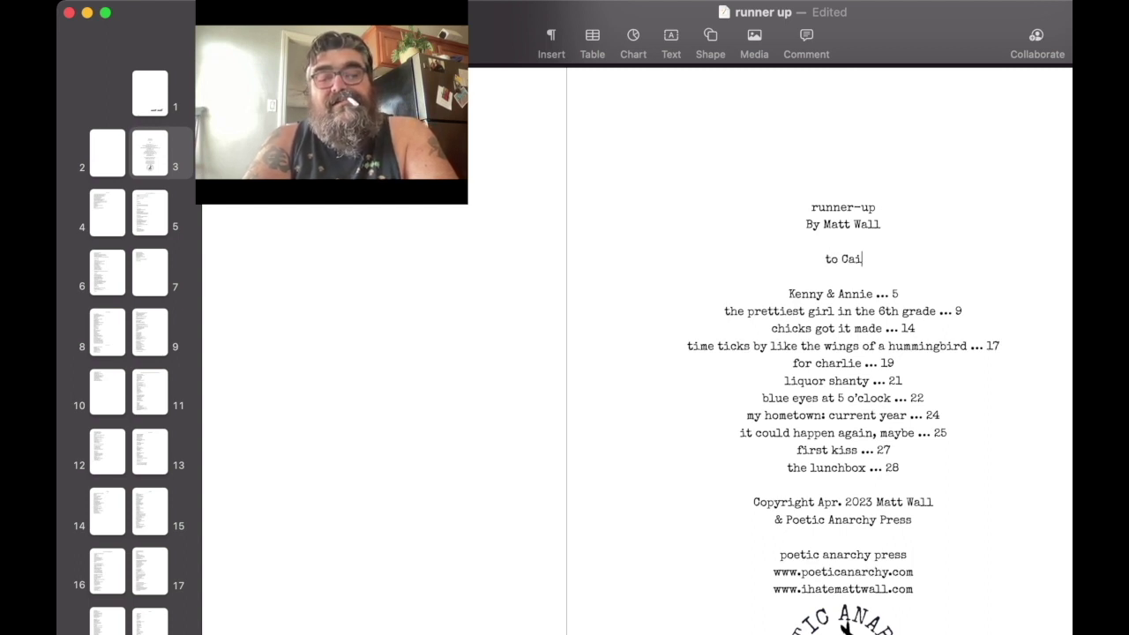
type("tlynn,")
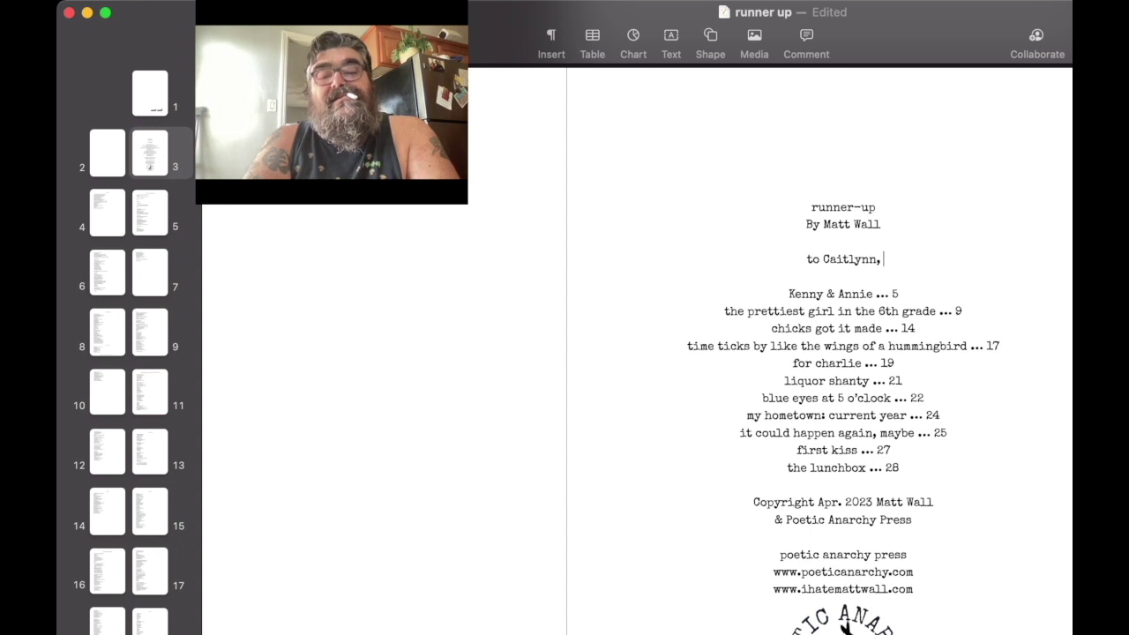
type(" J.H.")
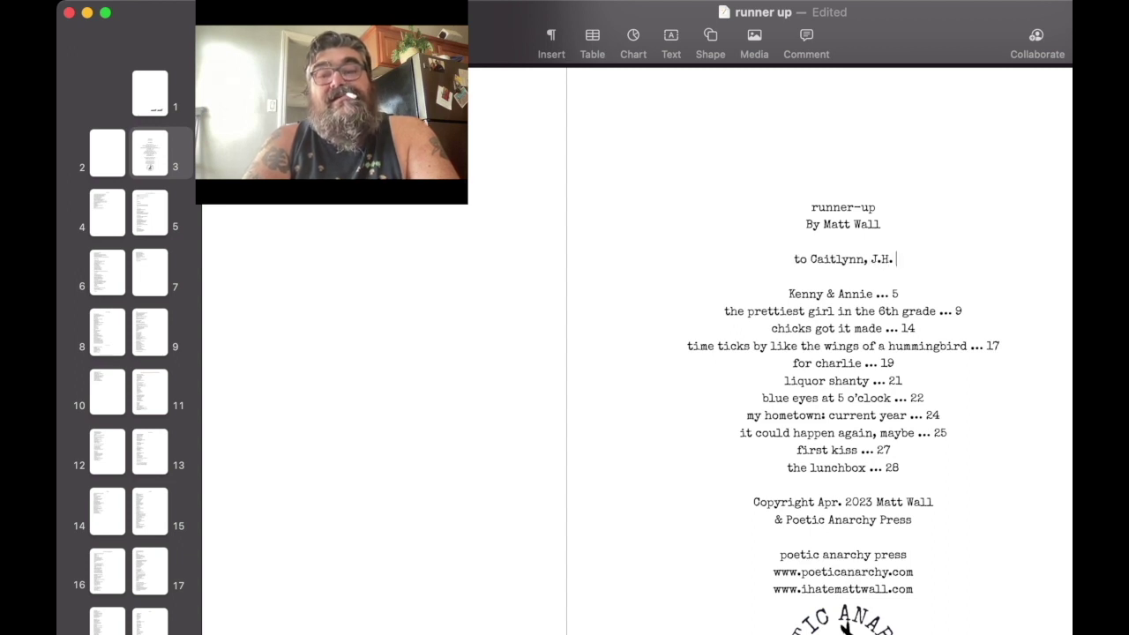
type(" & B")
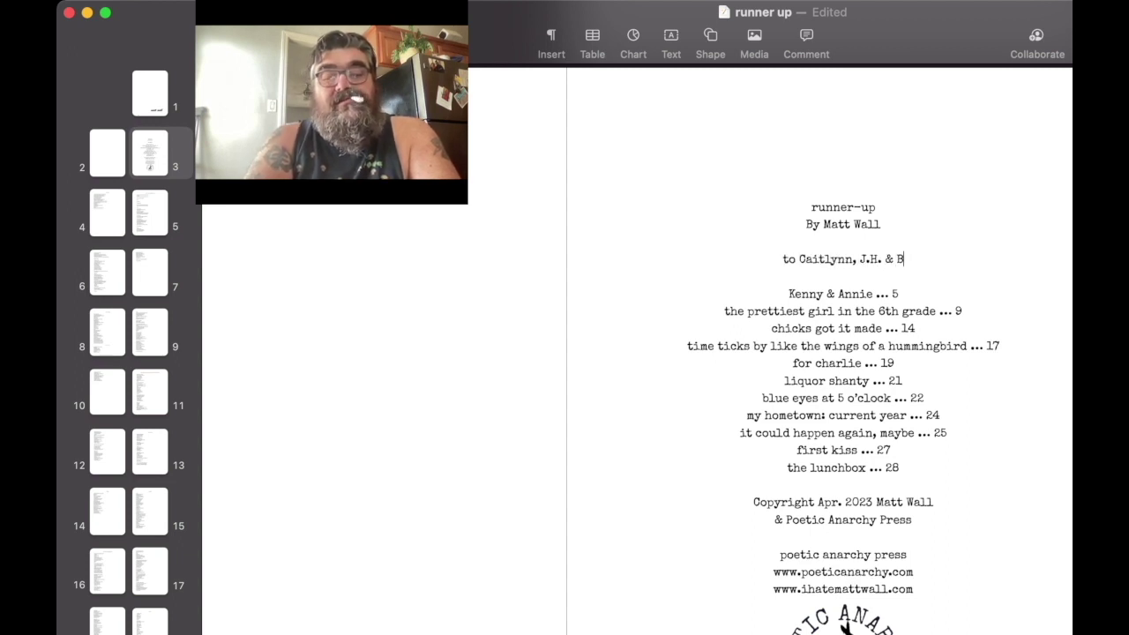
type("unny")
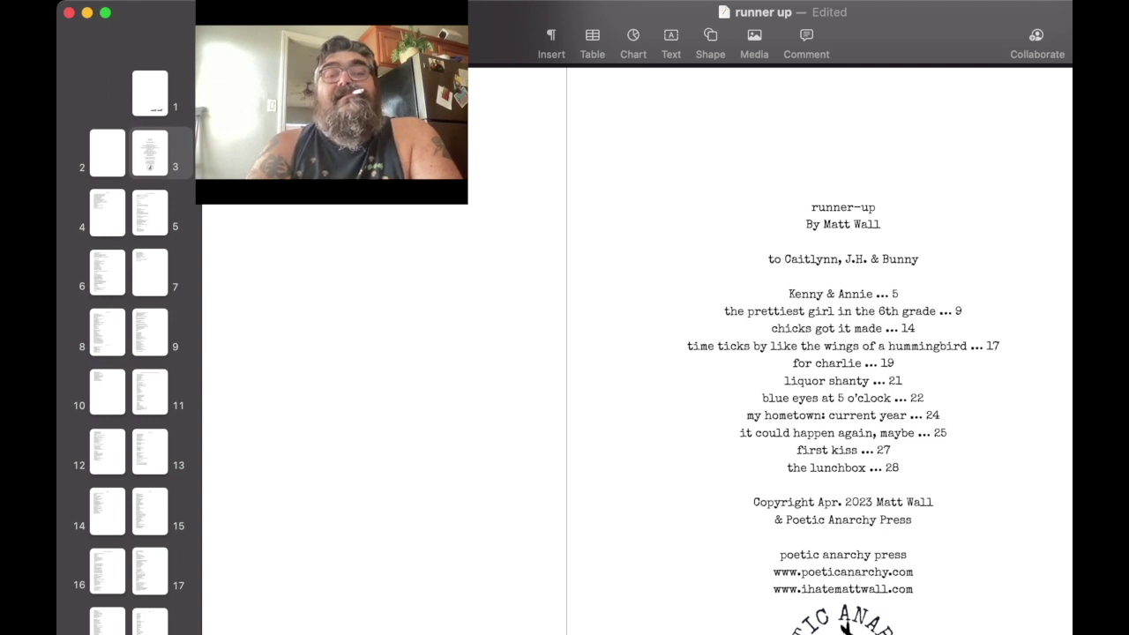
scroll(635, 352, "down", 5)
Step: Make the first two contents titles 'tough titty' and 'men and women and dogs and cats'
triple_click(294, 481)
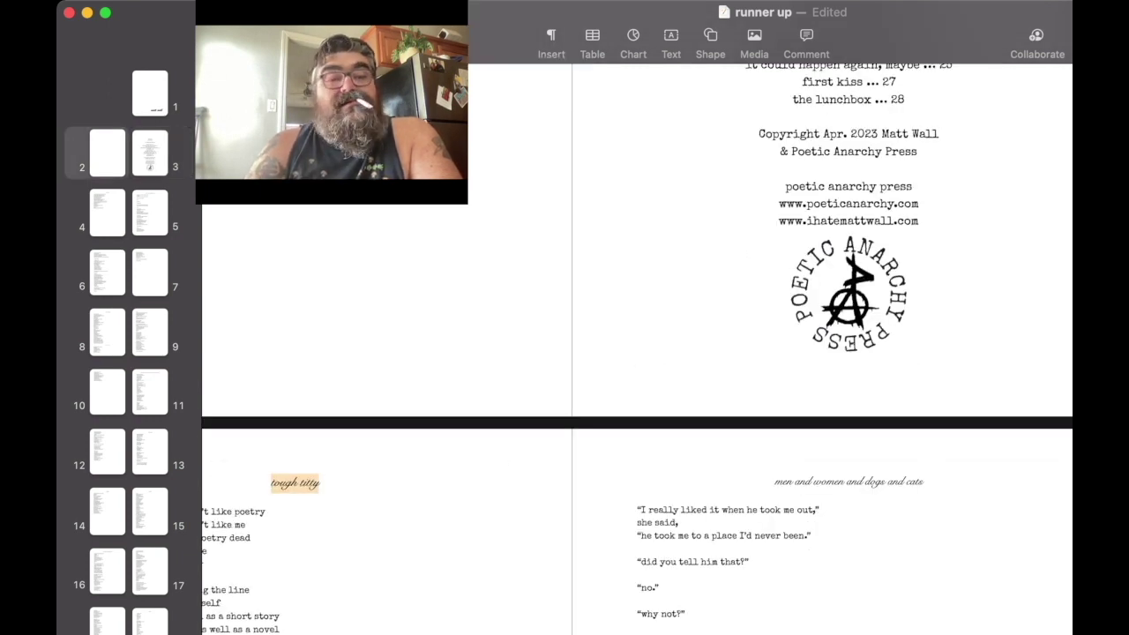
triple_click(848, 481)
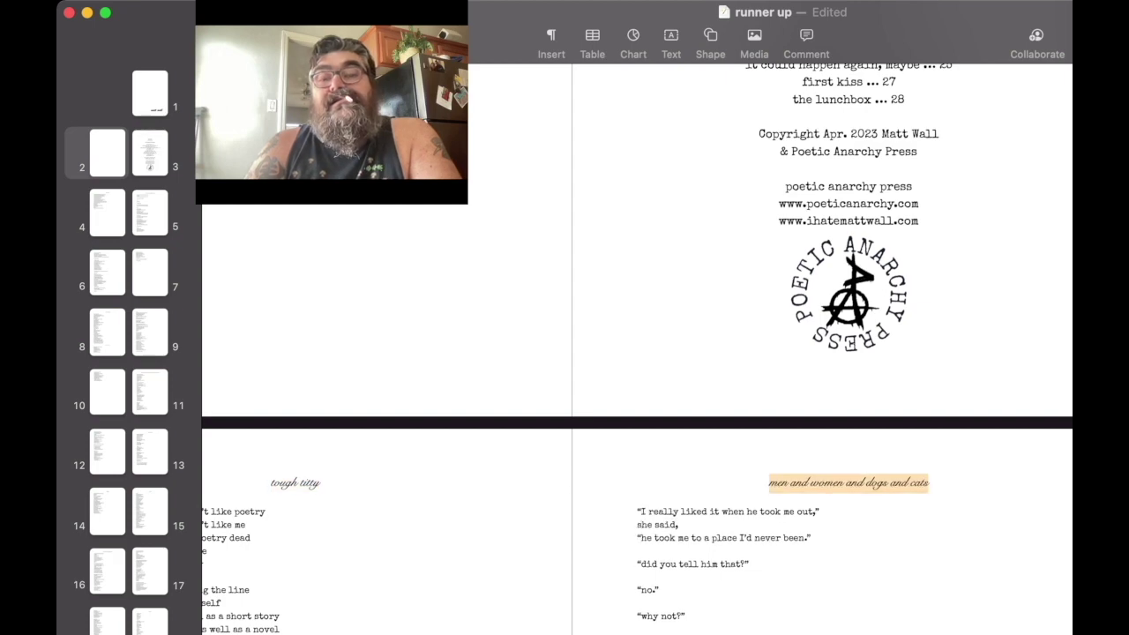
scroll(636, 350, "down", 15)
scroll(1017, 471, "up", 8)
scroll(1016, 471, "up", 3)
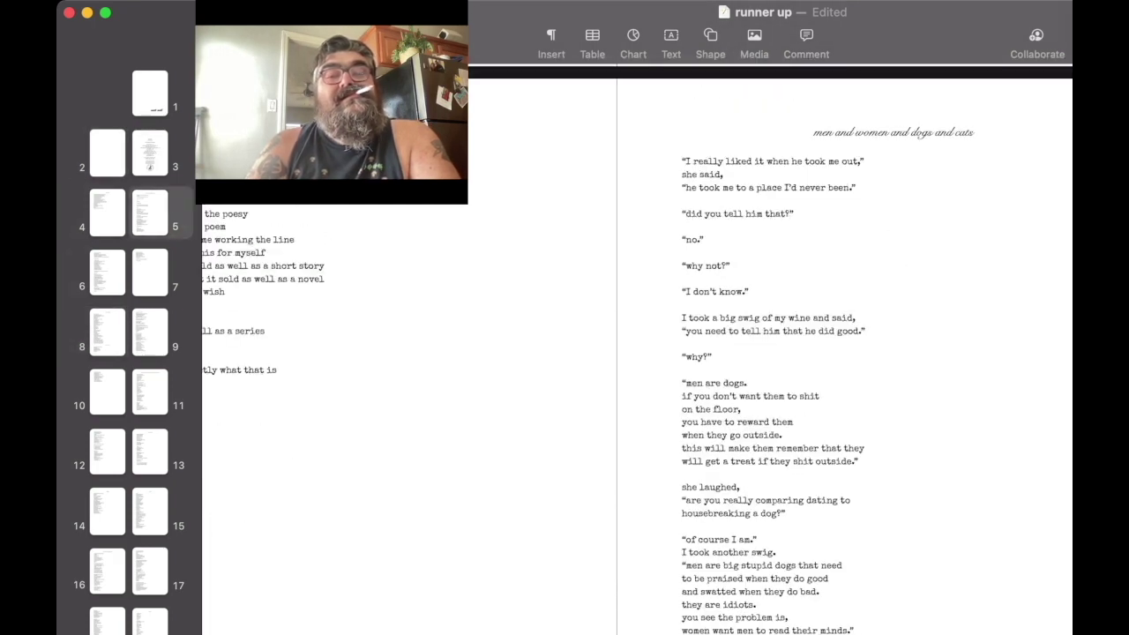
scroll(1017, 470, "up", 1)
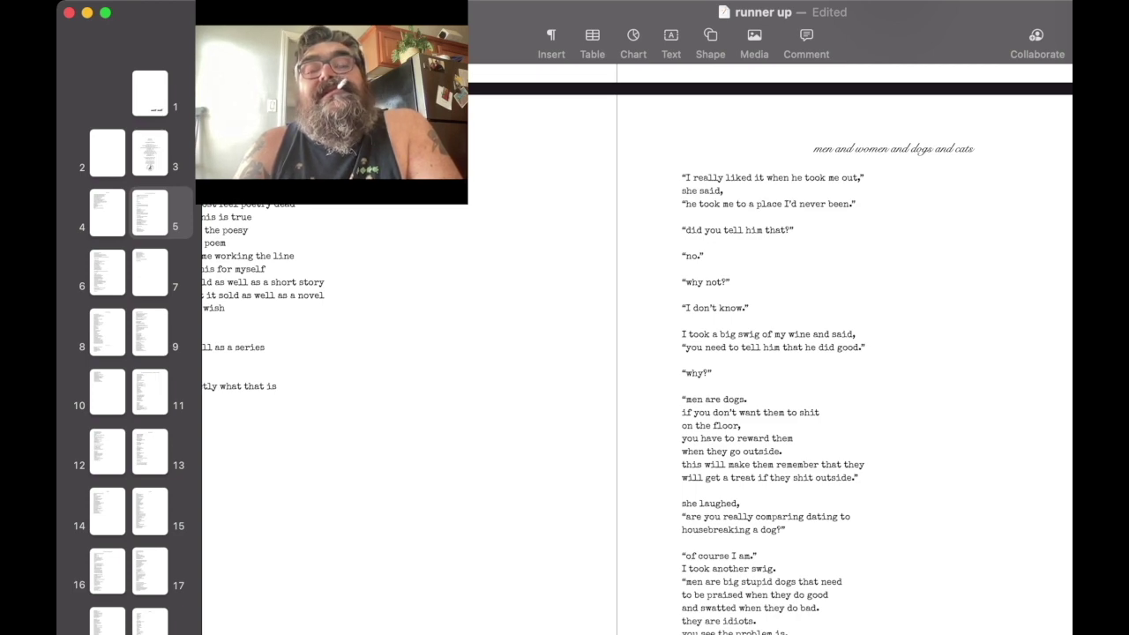
scroll(637, 349, "up", 5)
scroll(637, 349, "up", 3)
scroll(637, 349, "up", 2)
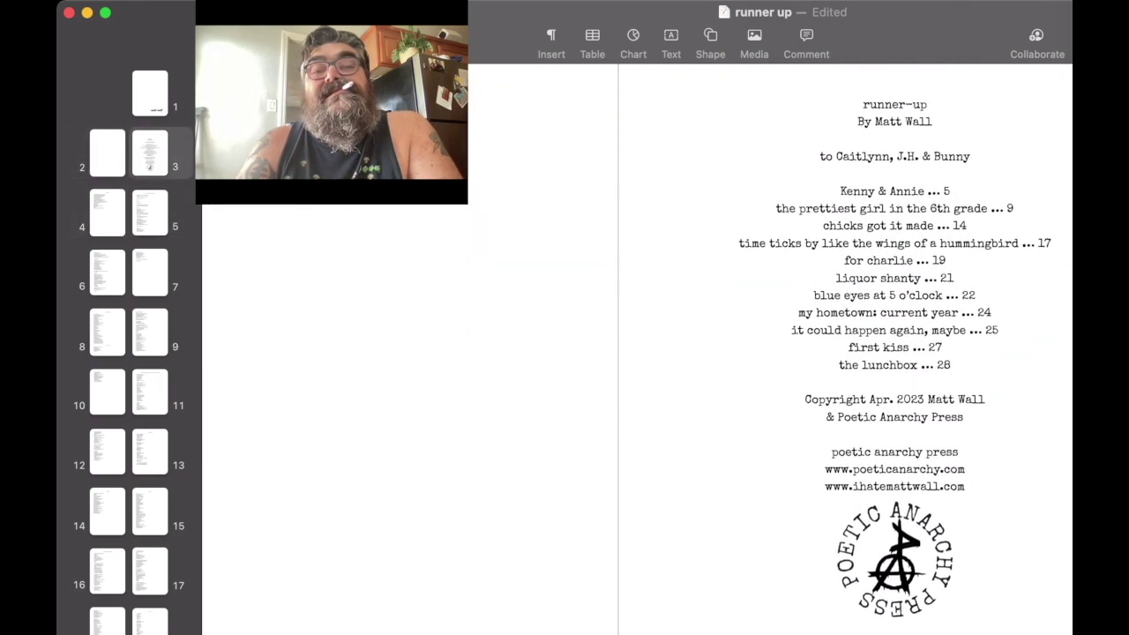
key("super+shift+Left")
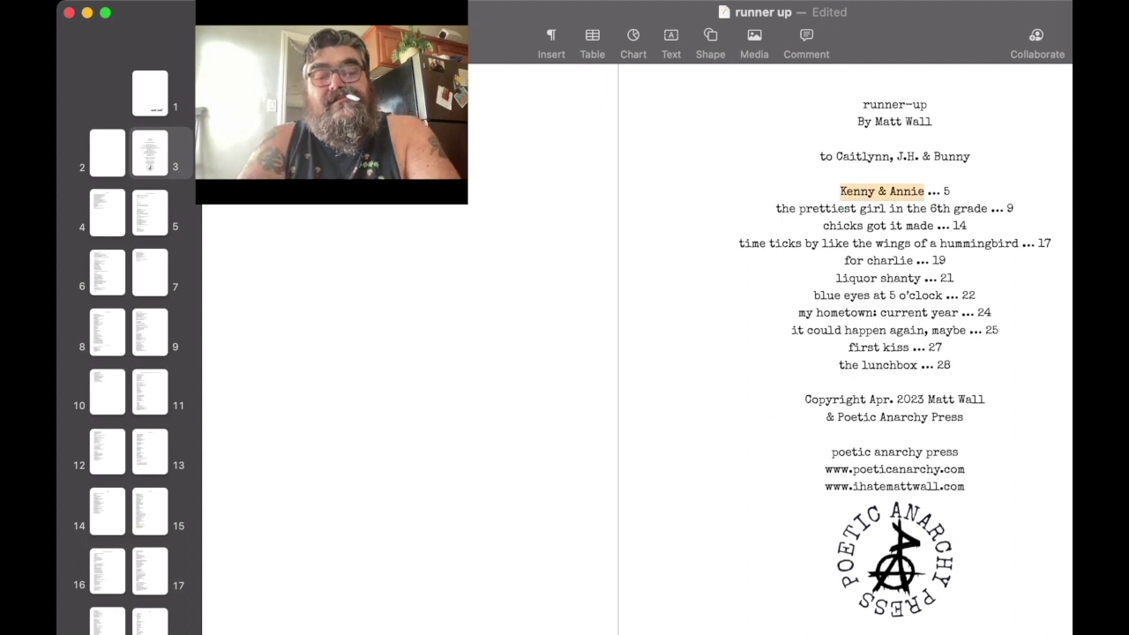
type("tough tit")
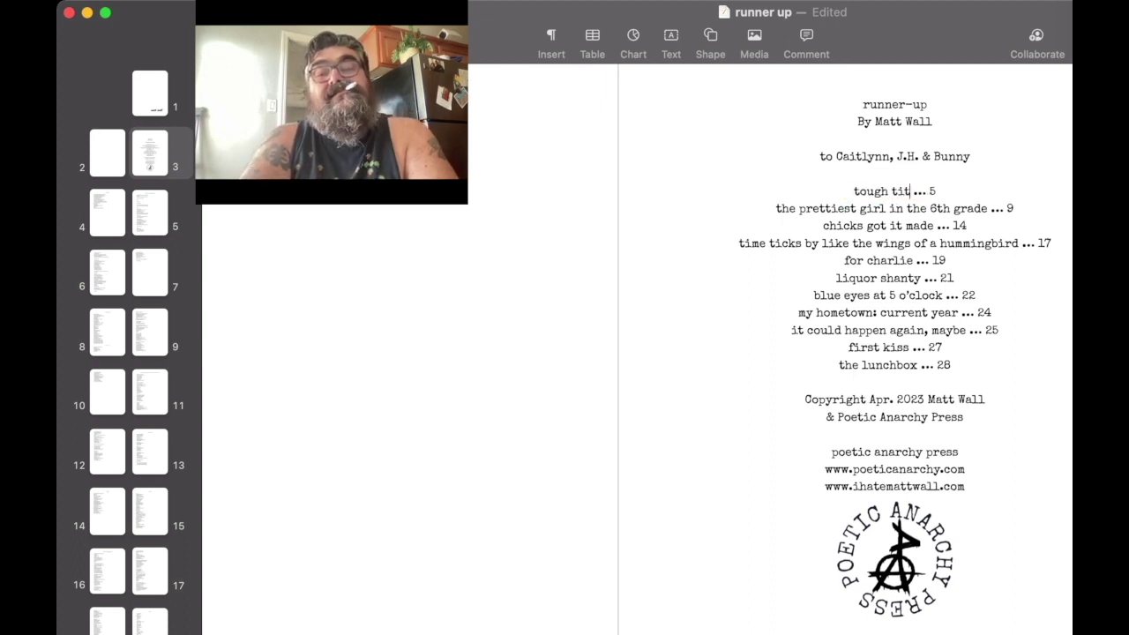
type("ty")
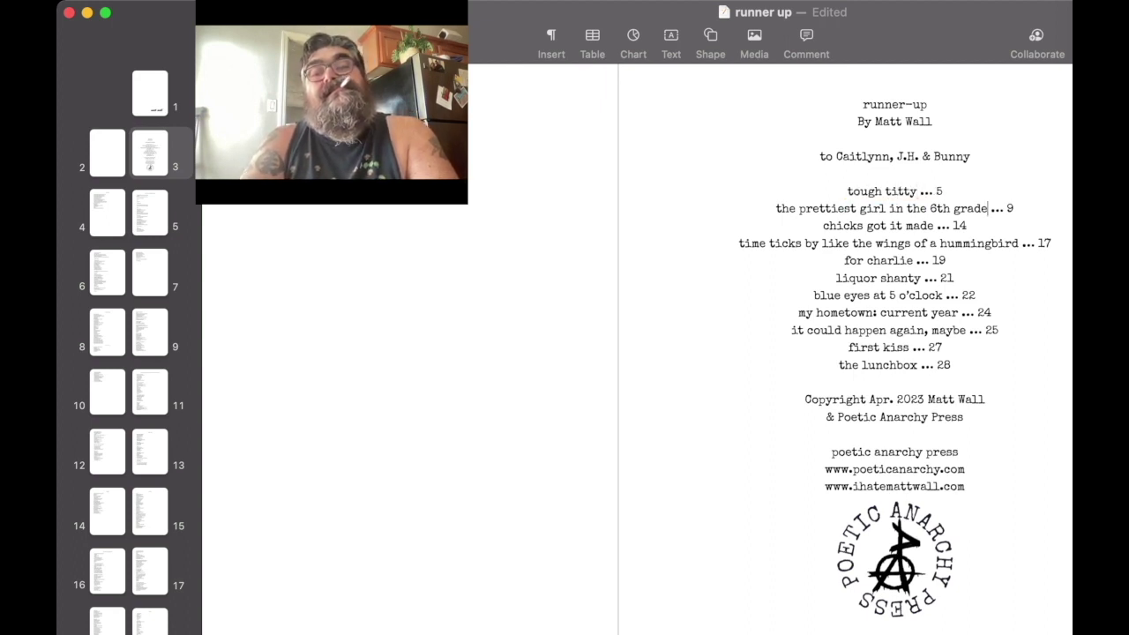
key("alt+shift+Left")
key("alt+shift+Left")
key("alt+shift+Left")
type("men")
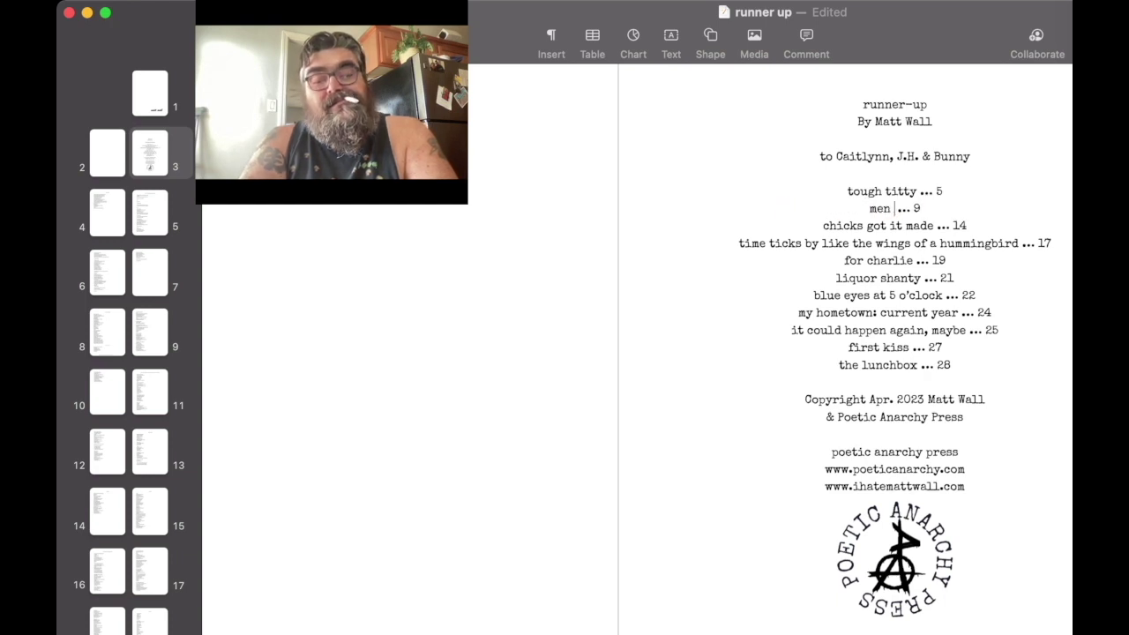
type(" and women")
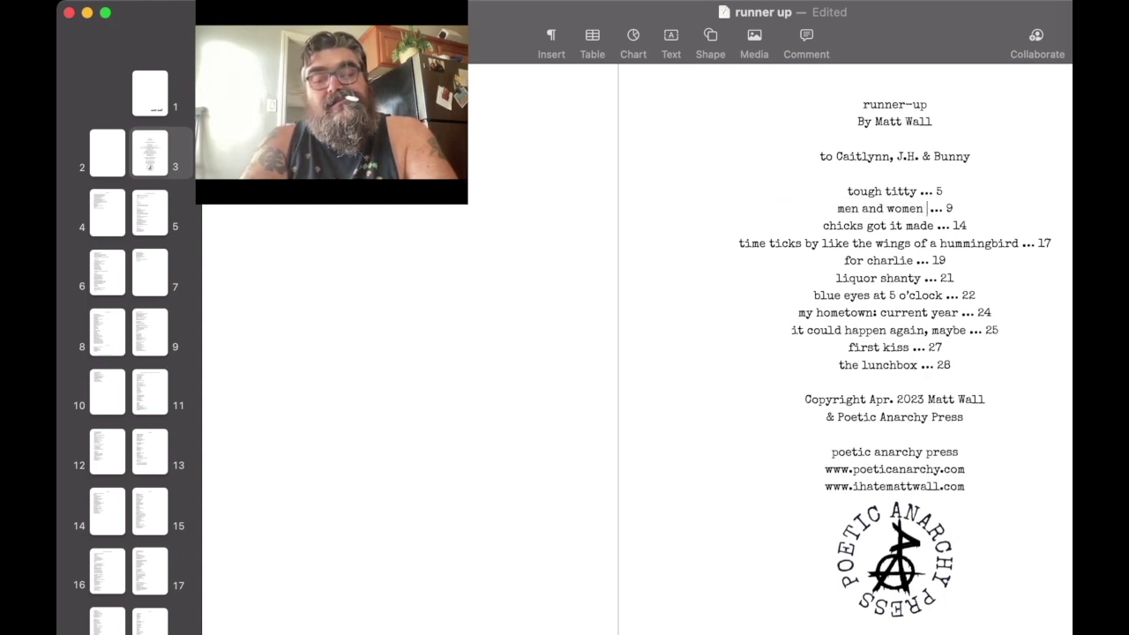
type(" and dogs")
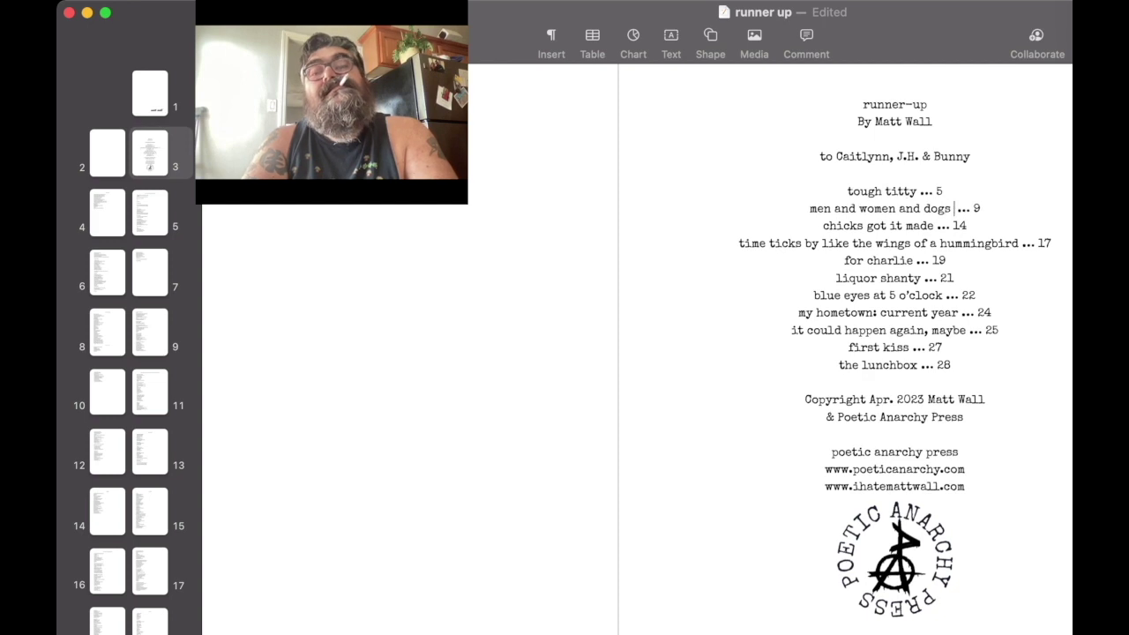
type(" and cats")
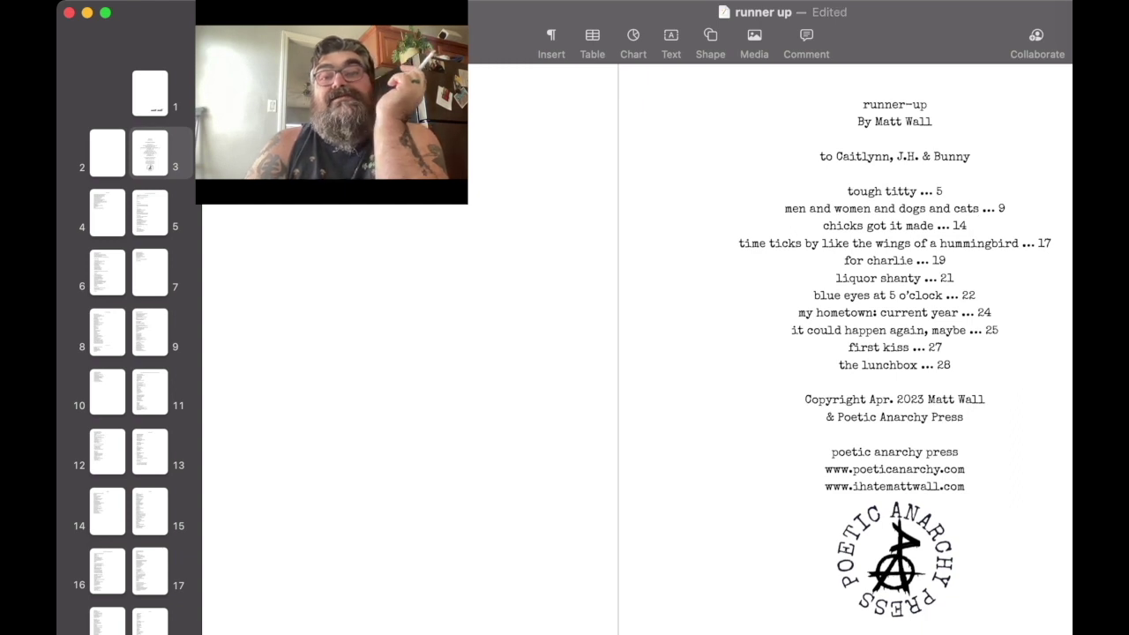
Step: Change those two entries' page numbers to 4 and 5
key("Up")
key("BackSpace")
type("4")
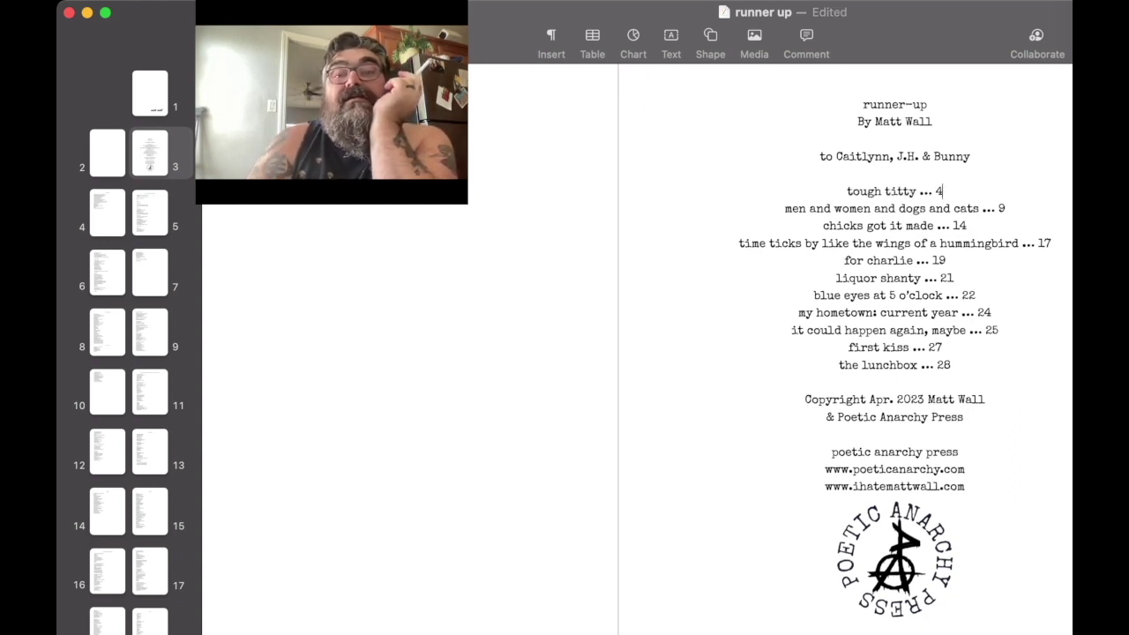
key("BackSpace")
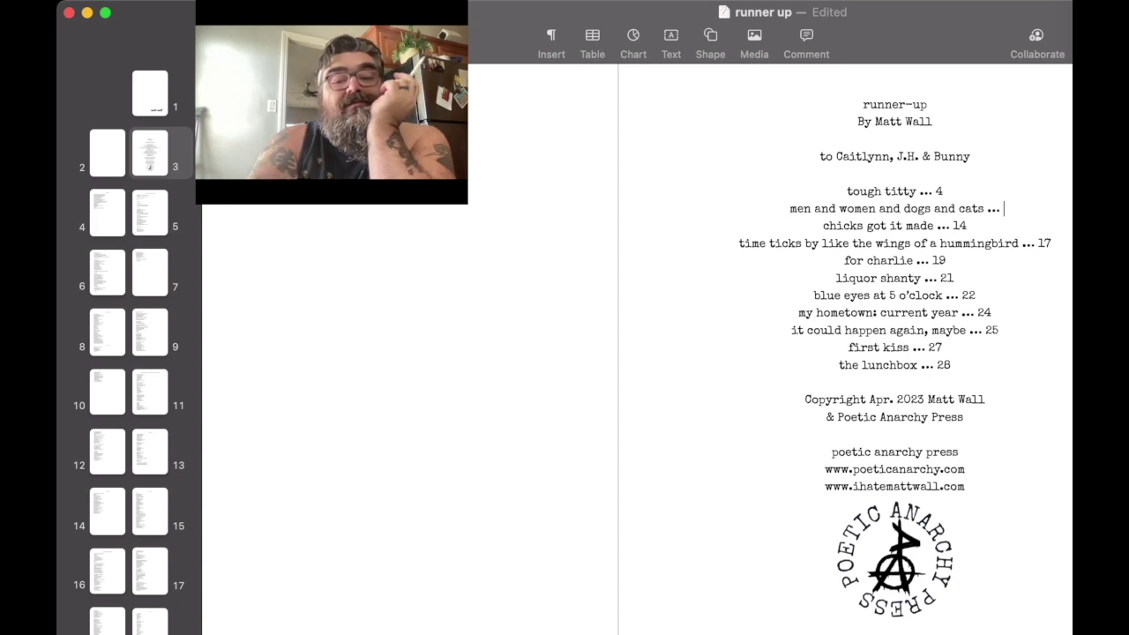
type("5")
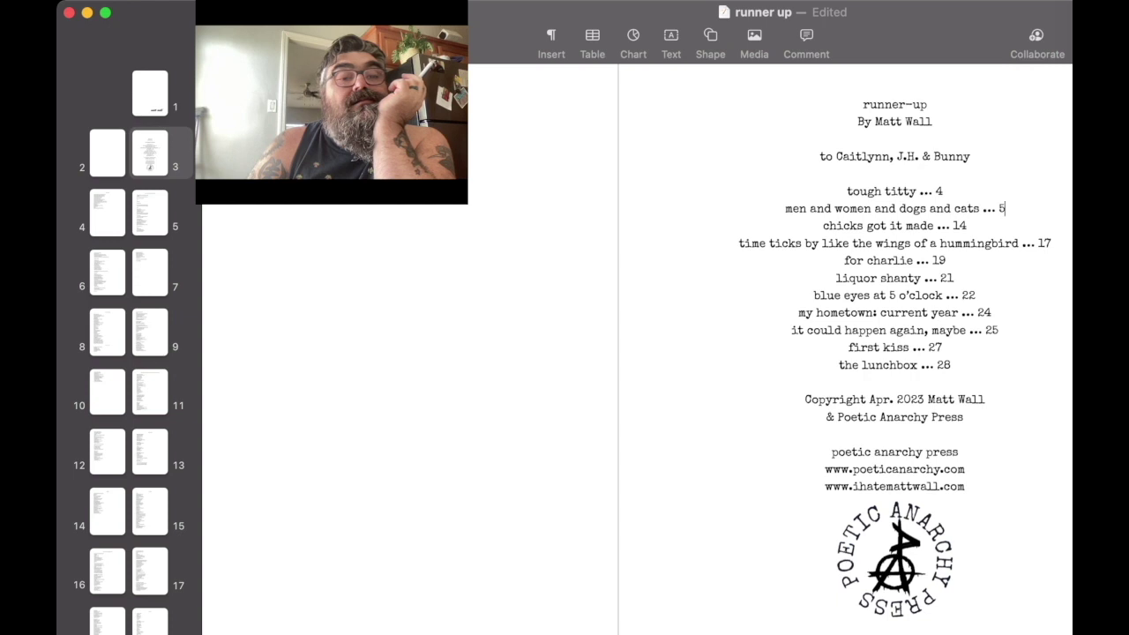
Step: Browse pages 6, 8 and 9 to confirm 'I can't do today' starts on page 8
left_click(107, 271)
left_click(97, 332)
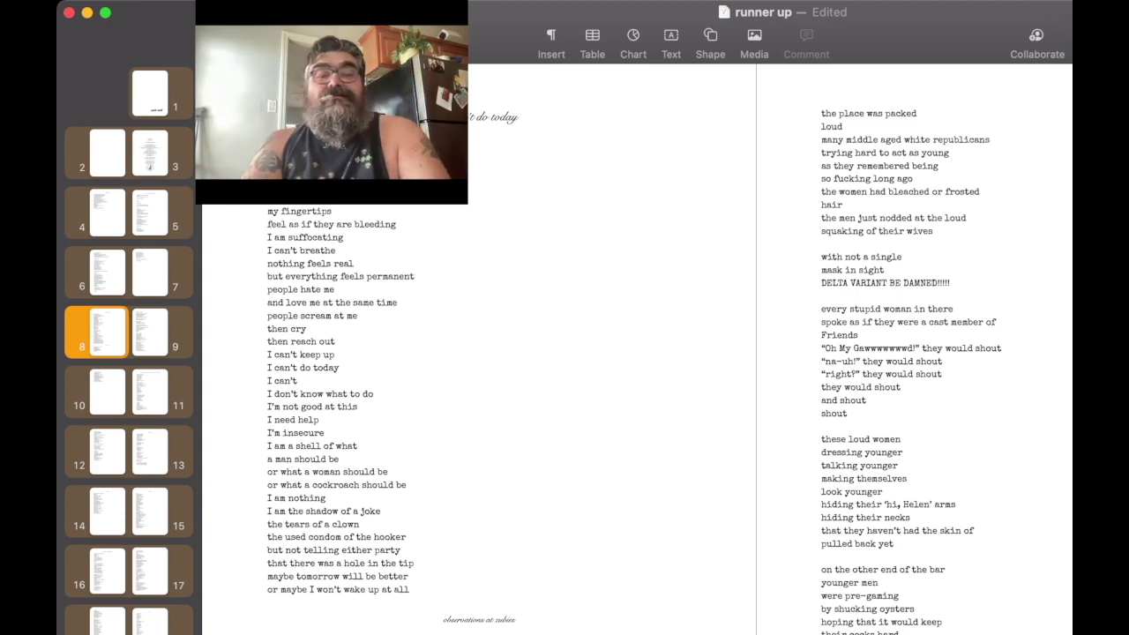
left_click(443, 619)
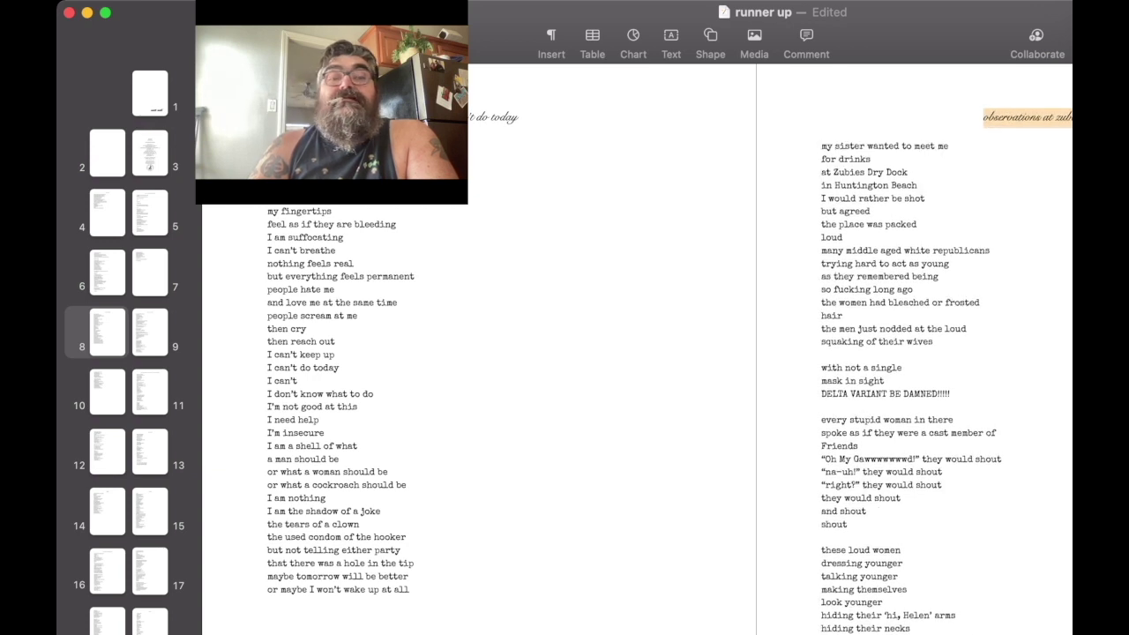
scroll(637, 349, "down", 3)
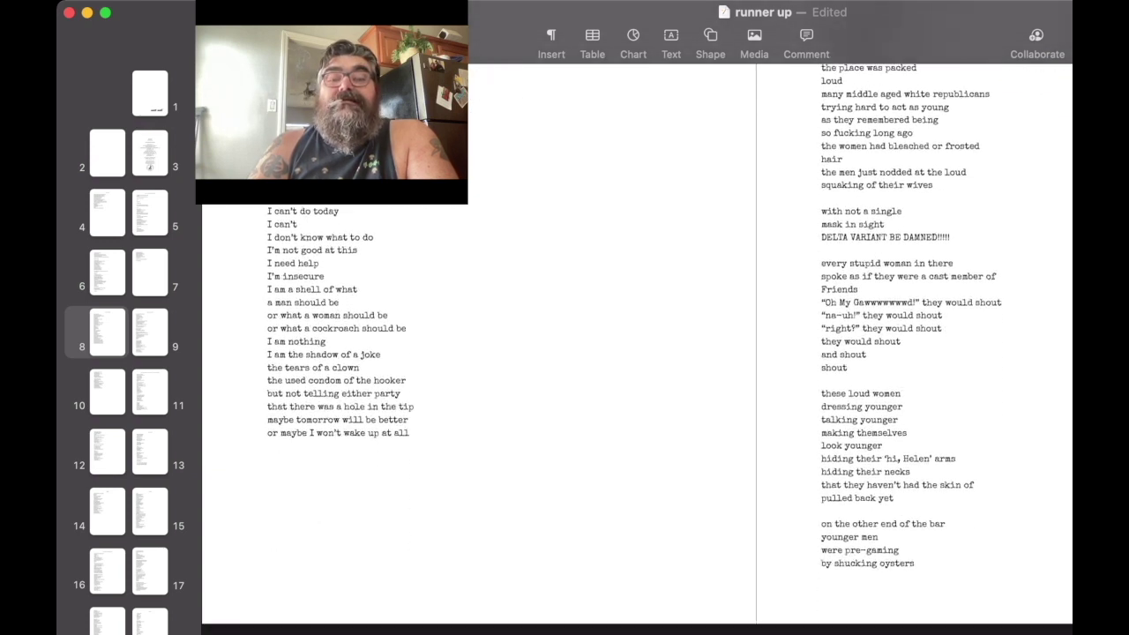
scroll(637, 349, "down", 3)
scroll(637, 349, "down", 3)
scroll(637, 349, "down", 2)
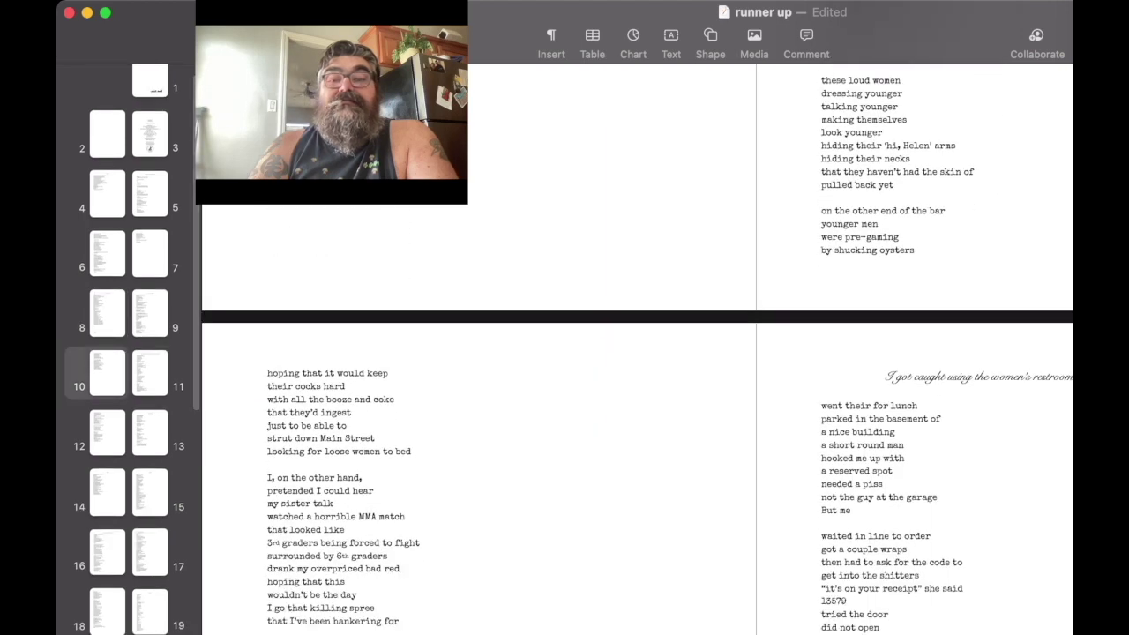
scroll(637, 349, "down", 2)
scroll(637, 349, "down", 4)
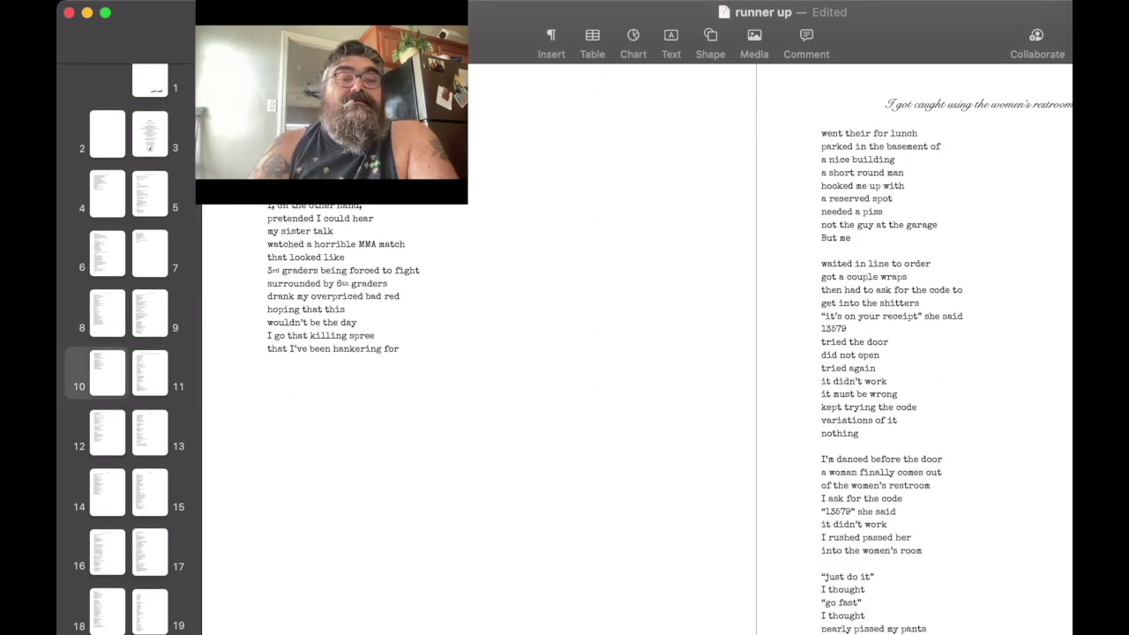
scroll(129, 349, "down", 3)
scroll(129, 349, "down", 3)
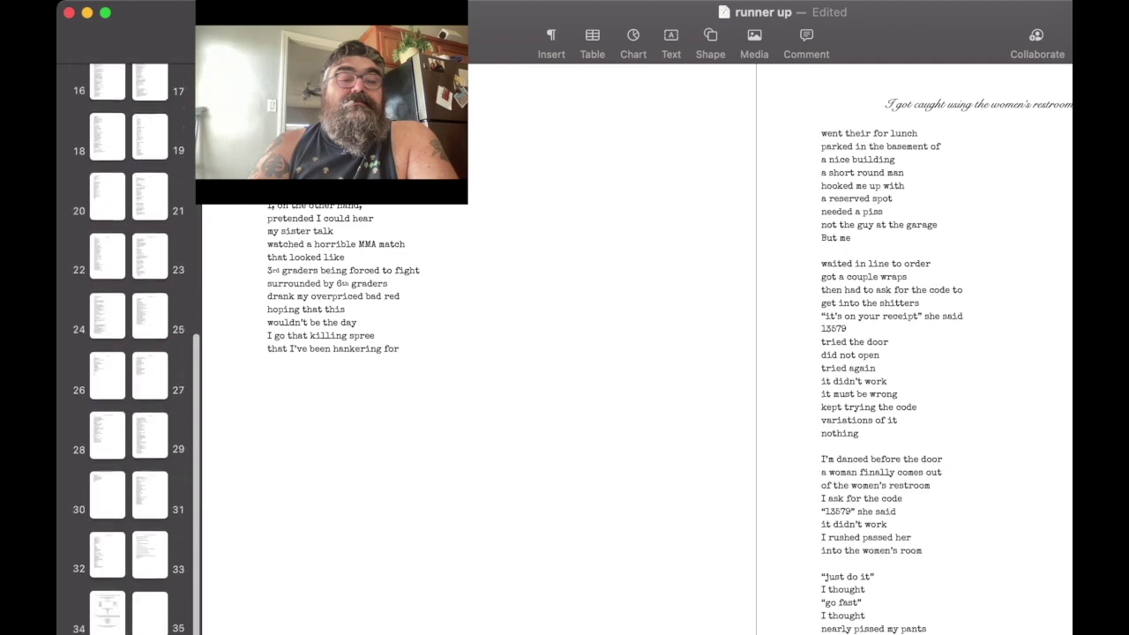
scroll(129, 349, "down", 3)
scroll(106, 388, "up", 5)
scroll(106, 388, "up", 4)
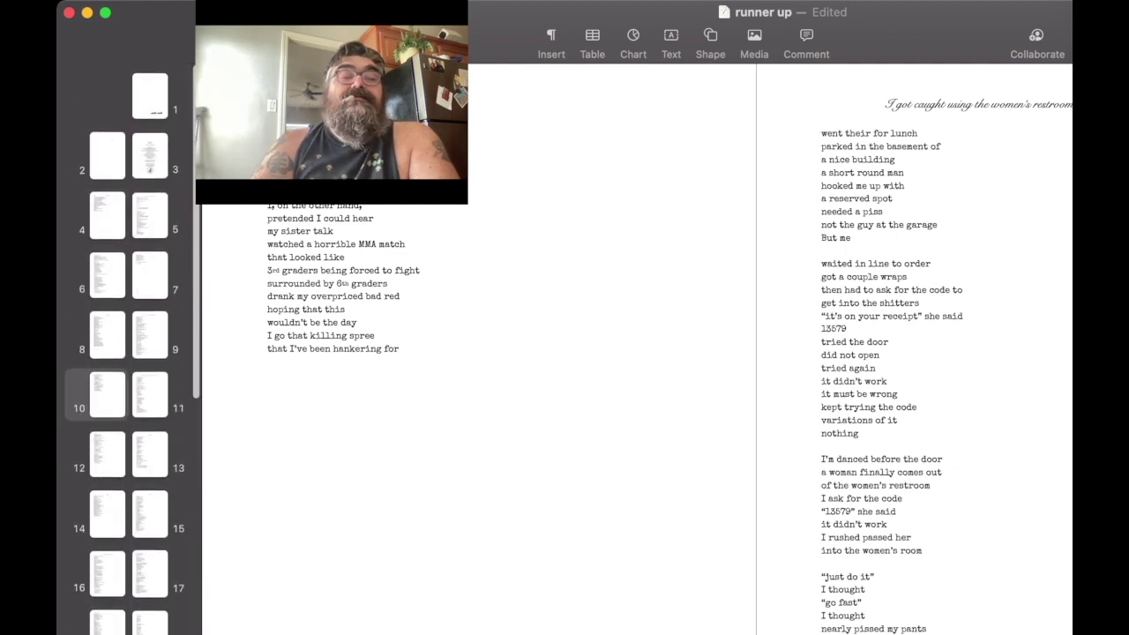
scroll(635, 397, "up", 10)
scroll(635, 397, "up", 3)
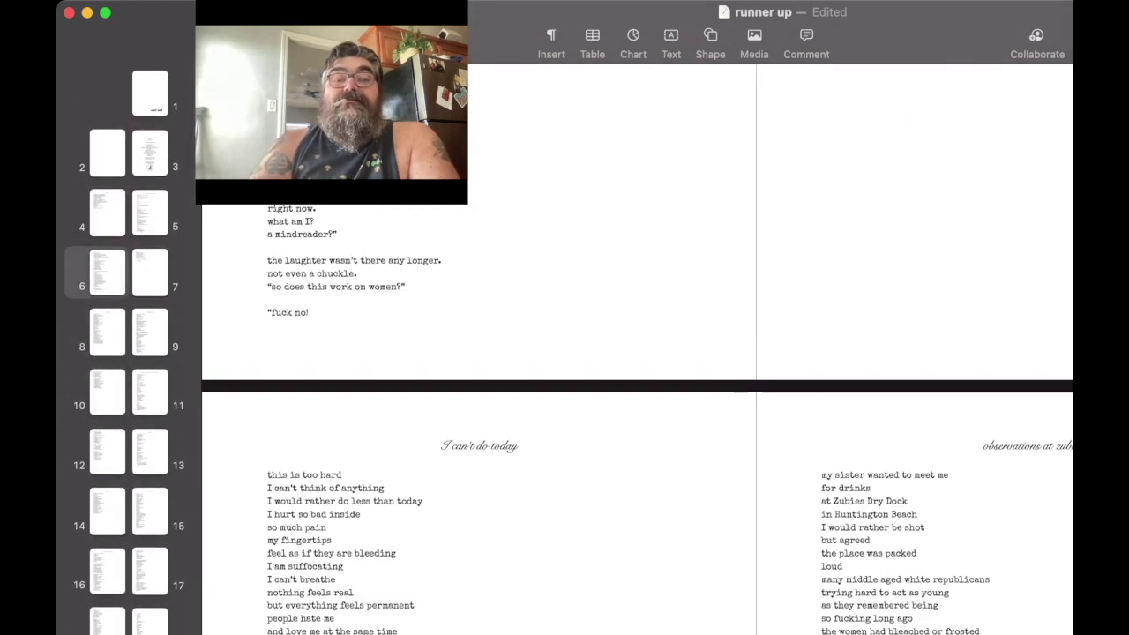
scroll(635, 396, "up", 10)
scroll(635, 353, "up", 5)
scroll(635, 353, "up", 4)
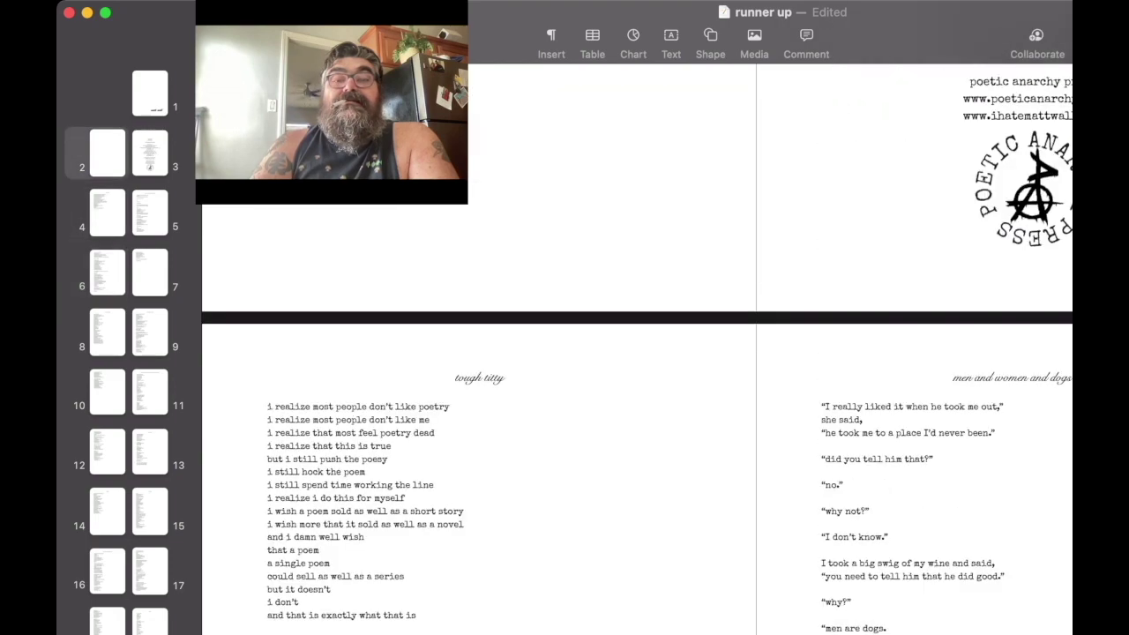
scroll(635, 353, "down", 5)
scroll(635, 353, "down", 10)
scroll(635, 353, "up", 10)
scroll(635, 352, "down", 5)
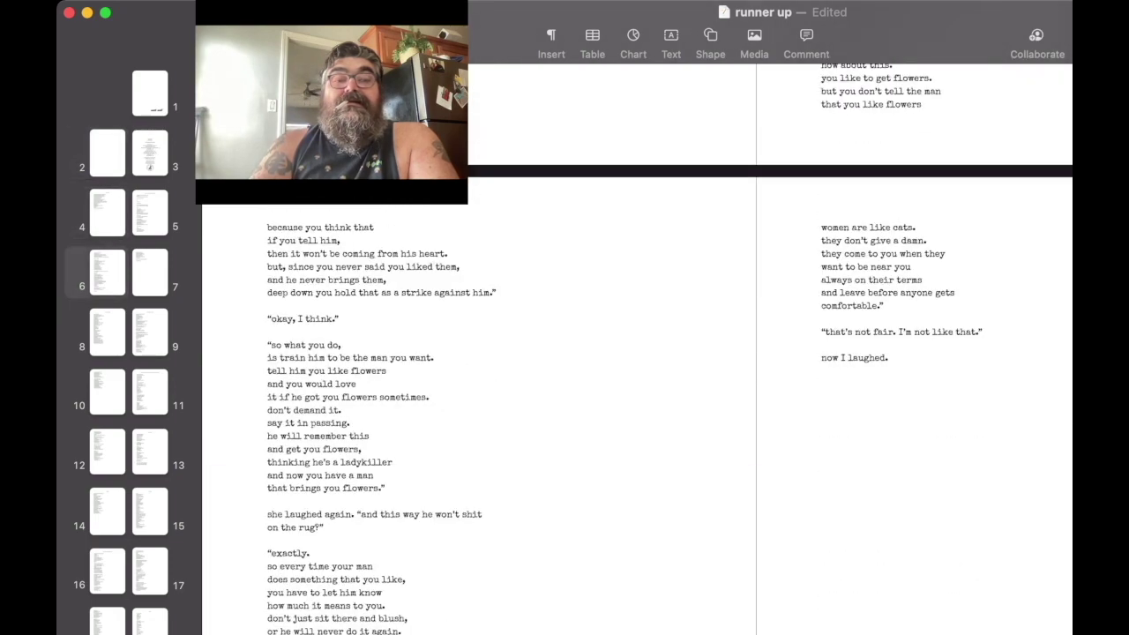
scroll(635, 353, "down", 5)
scroll(635, 397, "down", 5)
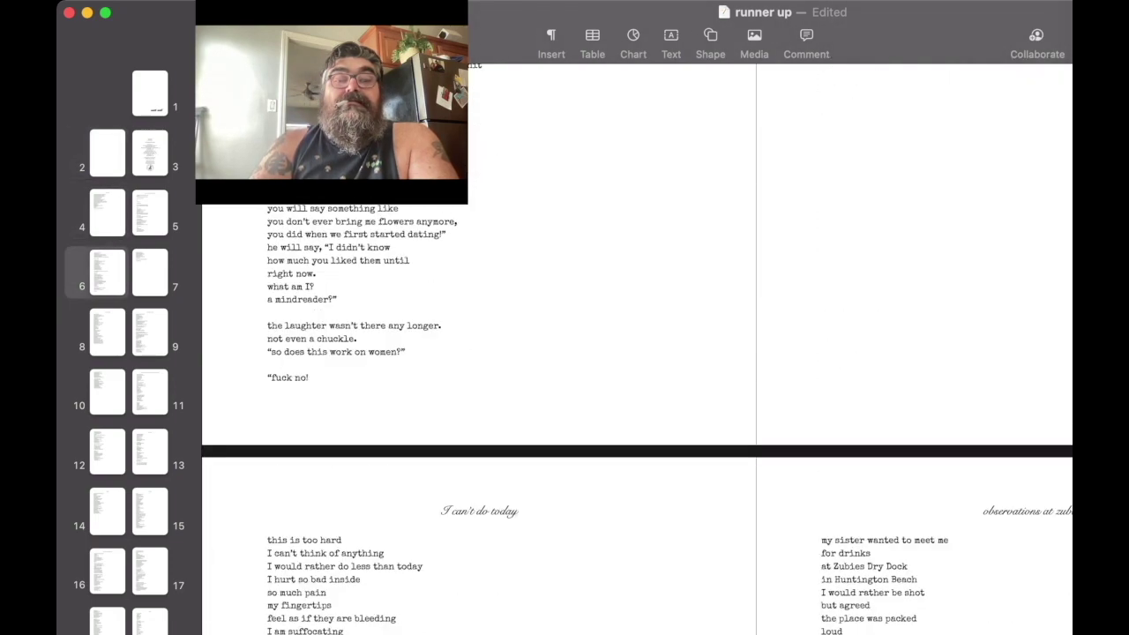
scroll(635, 397, "down", 5)
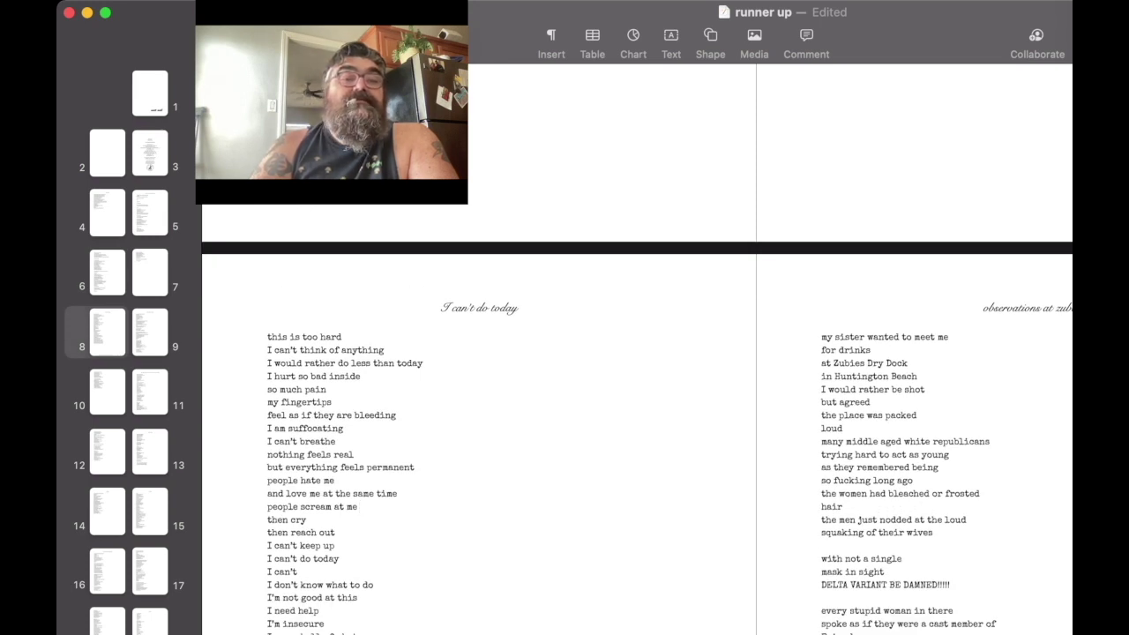
left_click(150, 332)
key("Left")
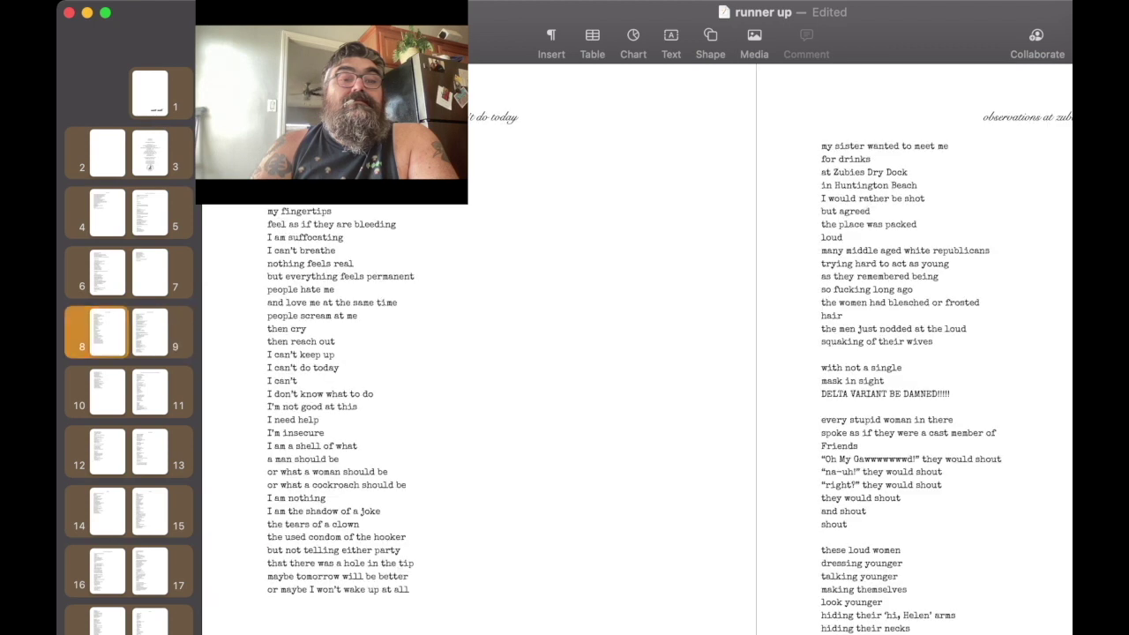
Step: Replace 'chicks got it made … 14' with 'i can't do today … 8'
left_click(150, 152)
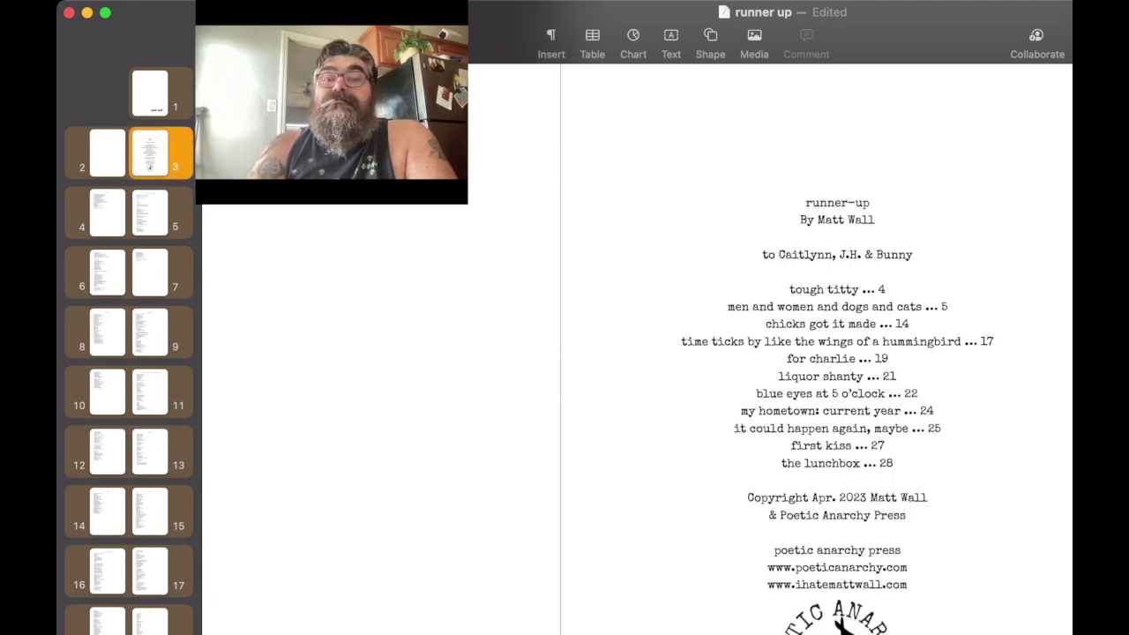
left_click_drag(766, 323, 876, 324)
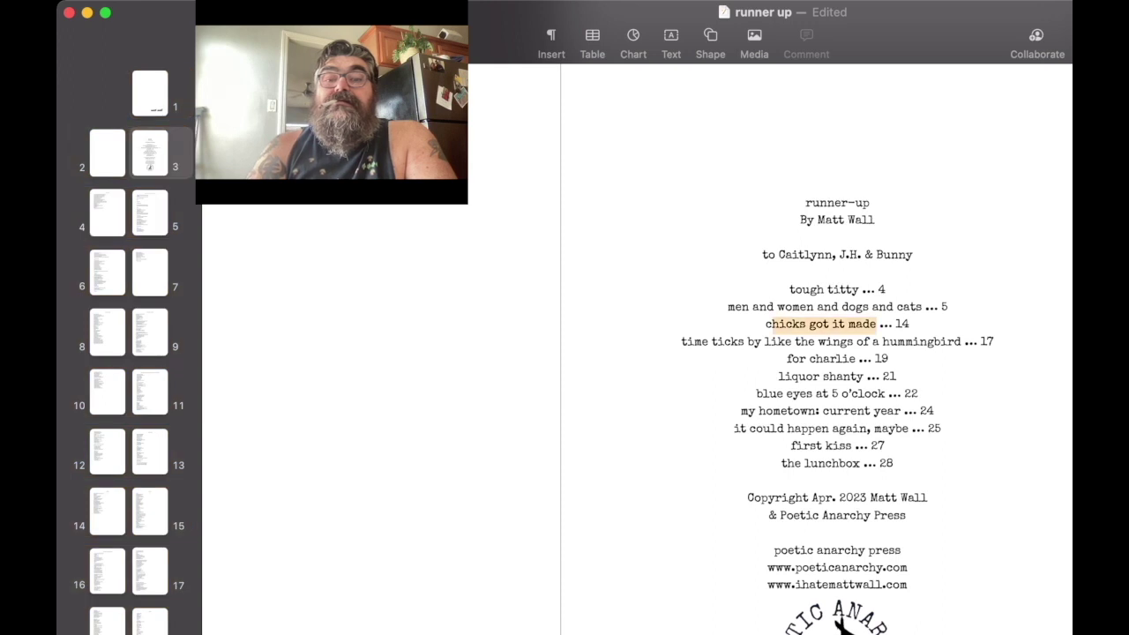
type("c")
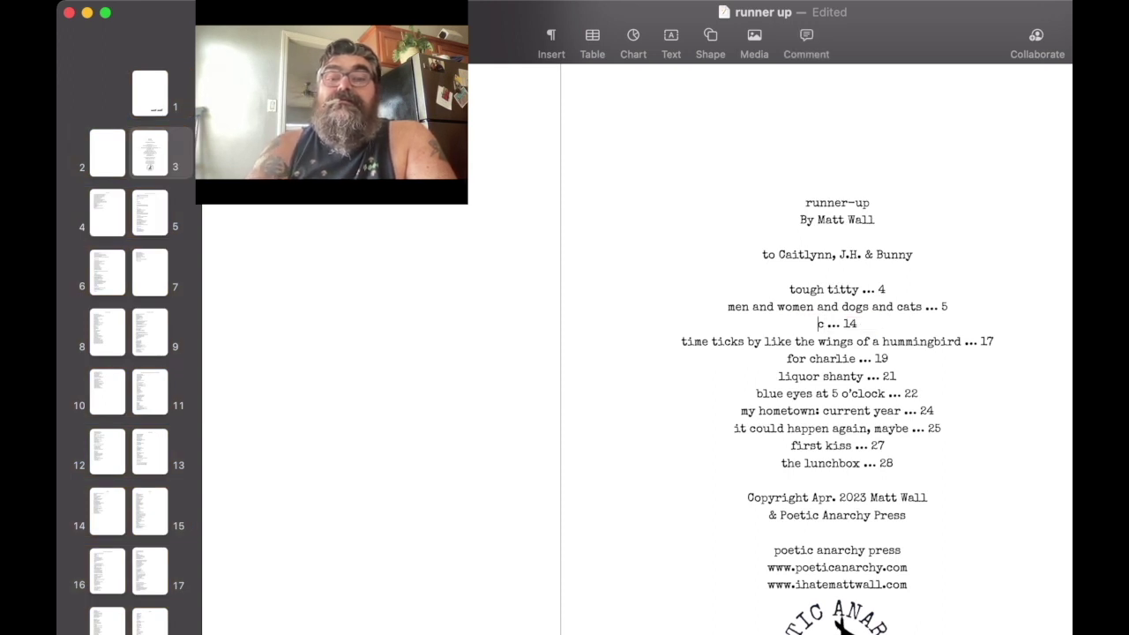
key("BackSpace")
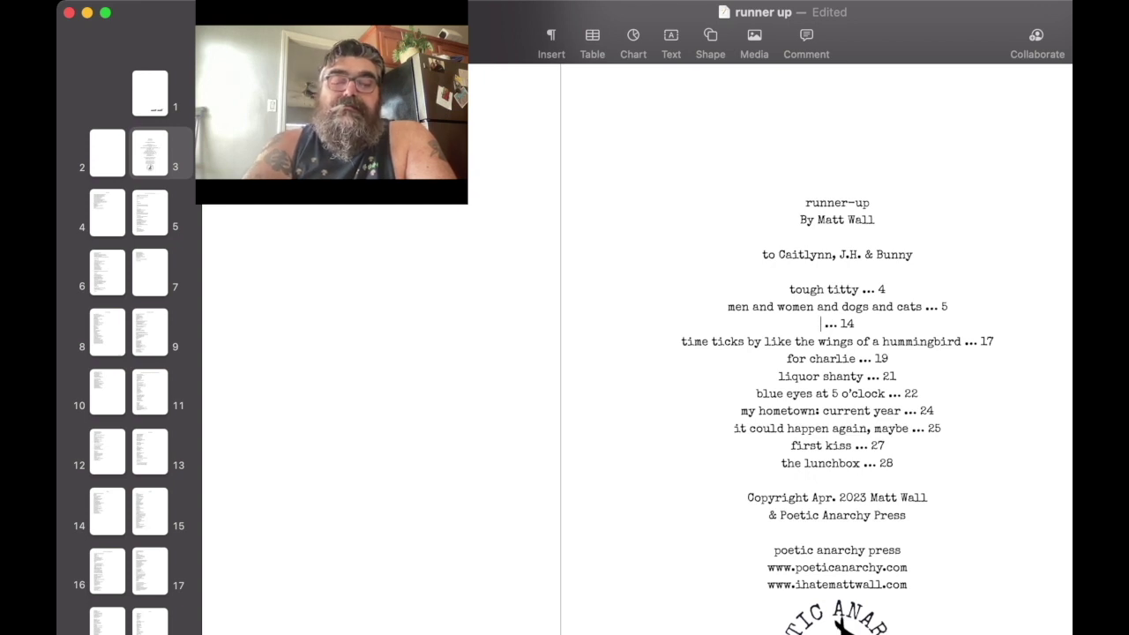
type("i can't do toda ")
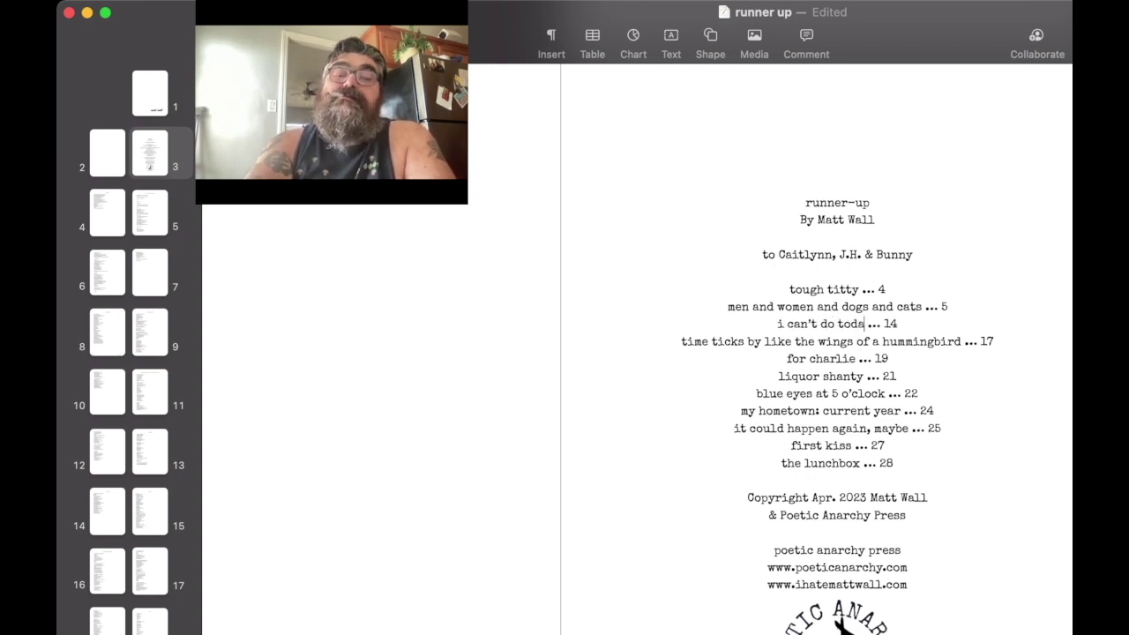
type("y")
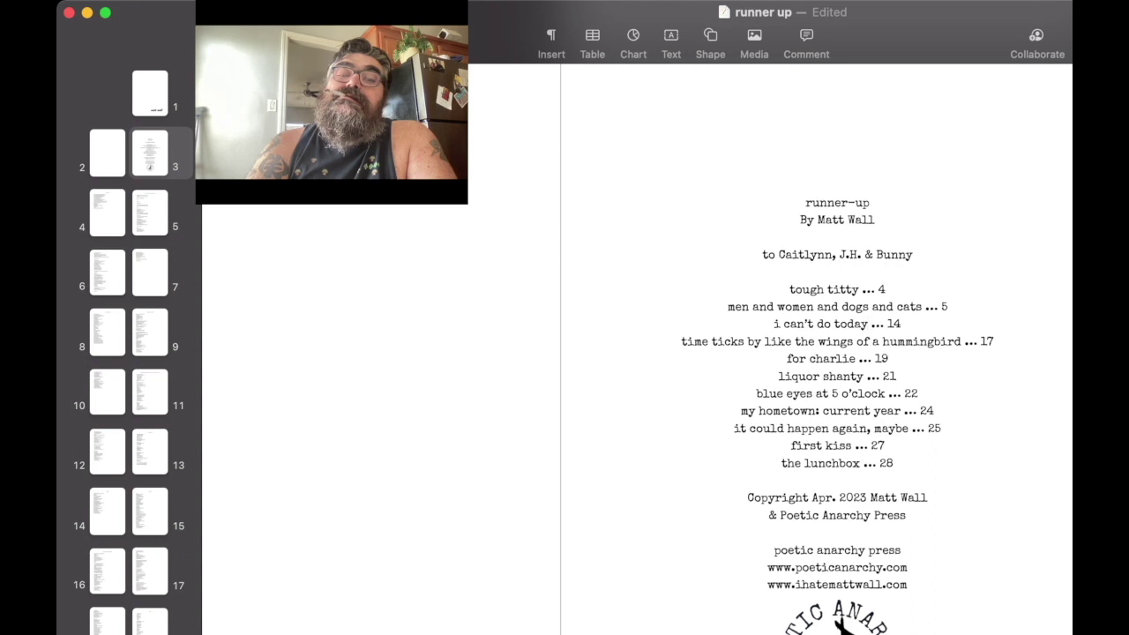
key("BackSpace")
key("BackSpace")
type("8")
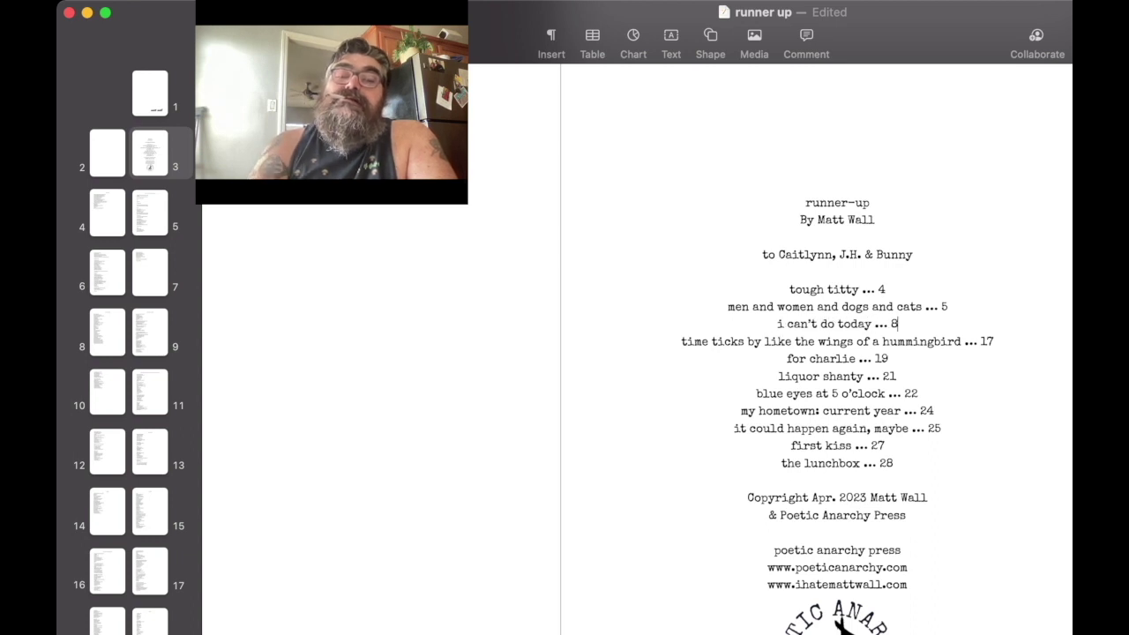
Step: Replace the hummingbird entry with 'observations at zubies … 9'
key("Down")
key("alt+Right")
key("shift+alt+Left")
key("shift+alt+Left")
key("shift+alt+Left")
key("shift+alt+Left")
key("shift+alt+Left")
key("shift+alt+Left")
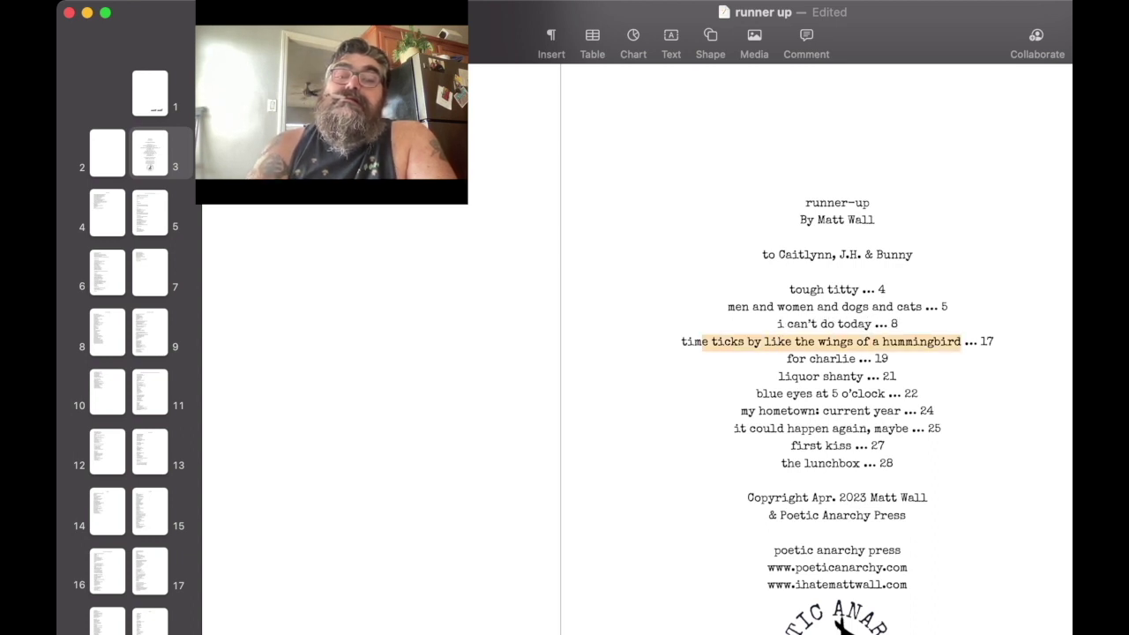
key("shift+alt+Left")
type("cbsw")
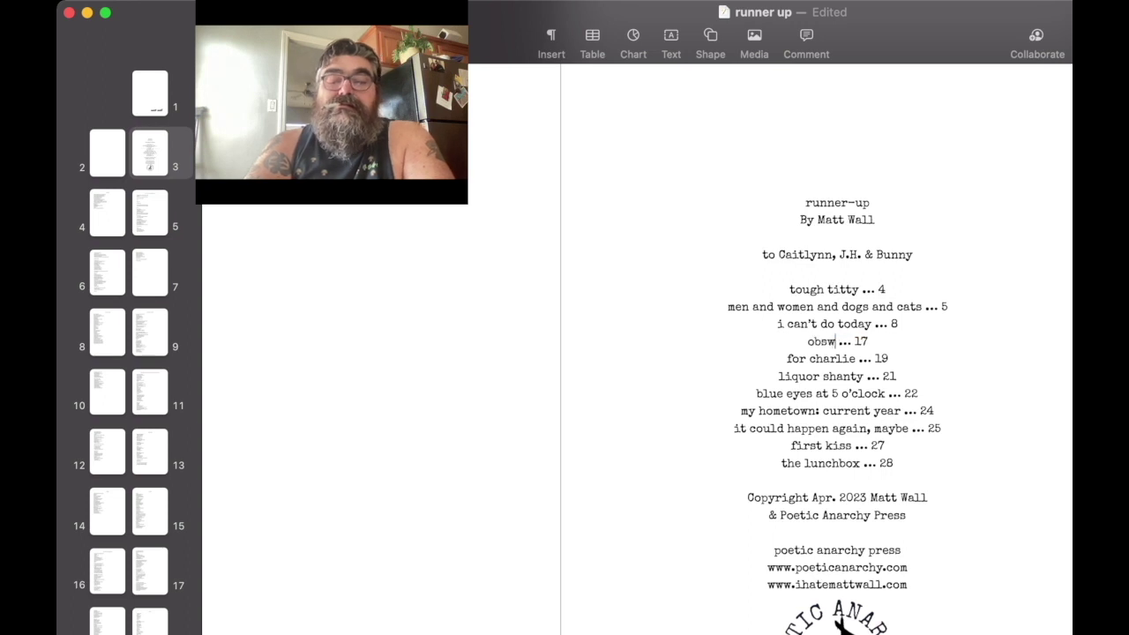
key("BackSpace")
type("erv")
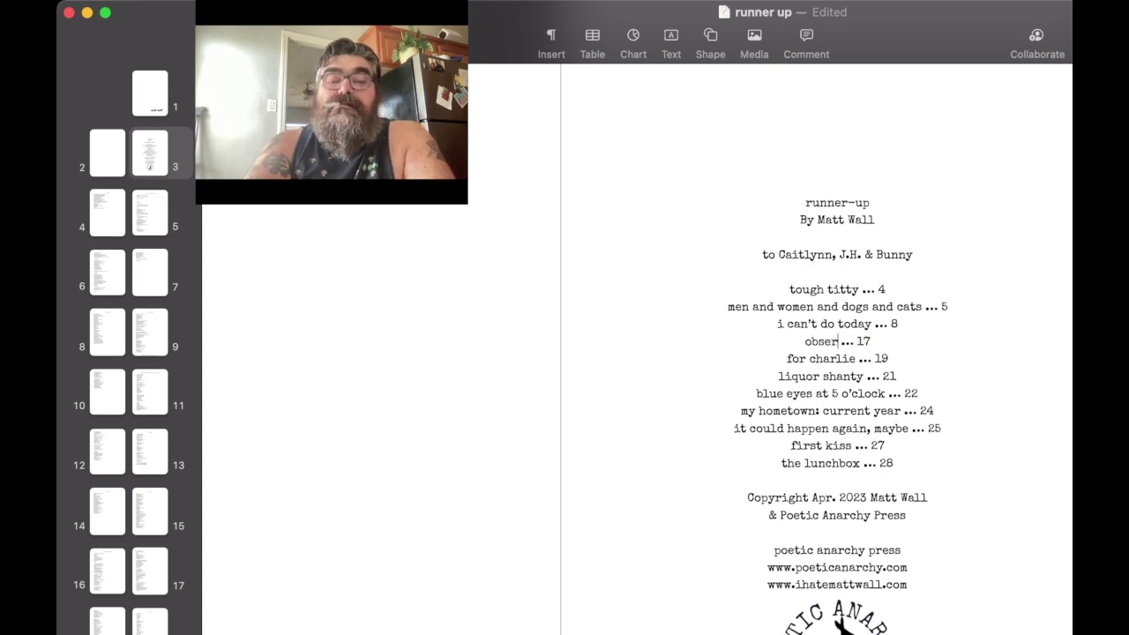
type("ations at ")
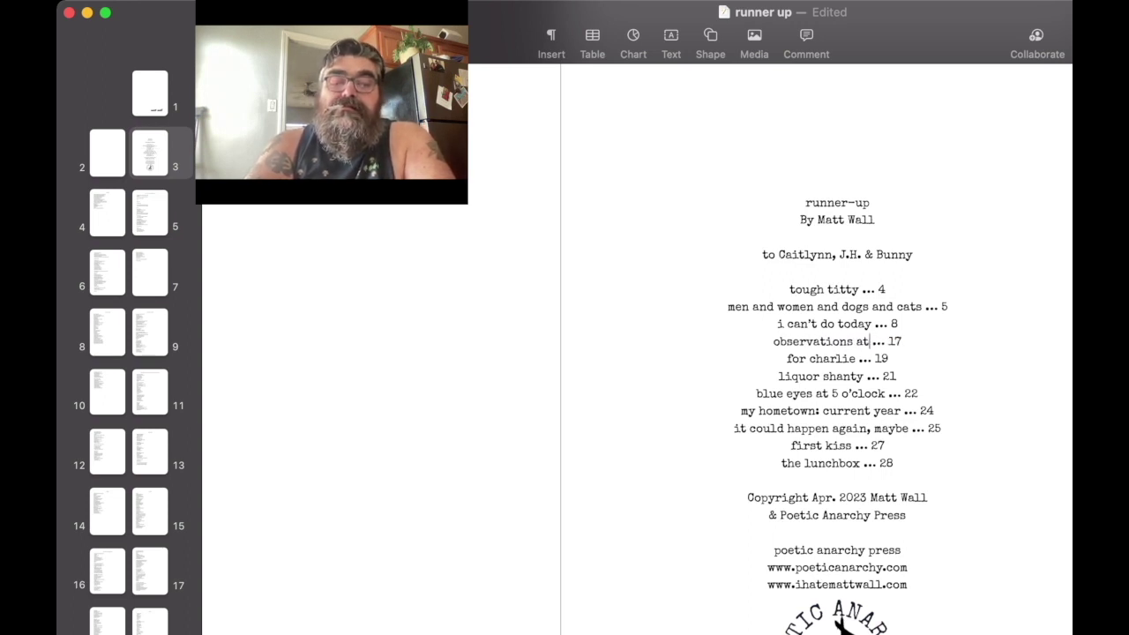
type("zubie ")
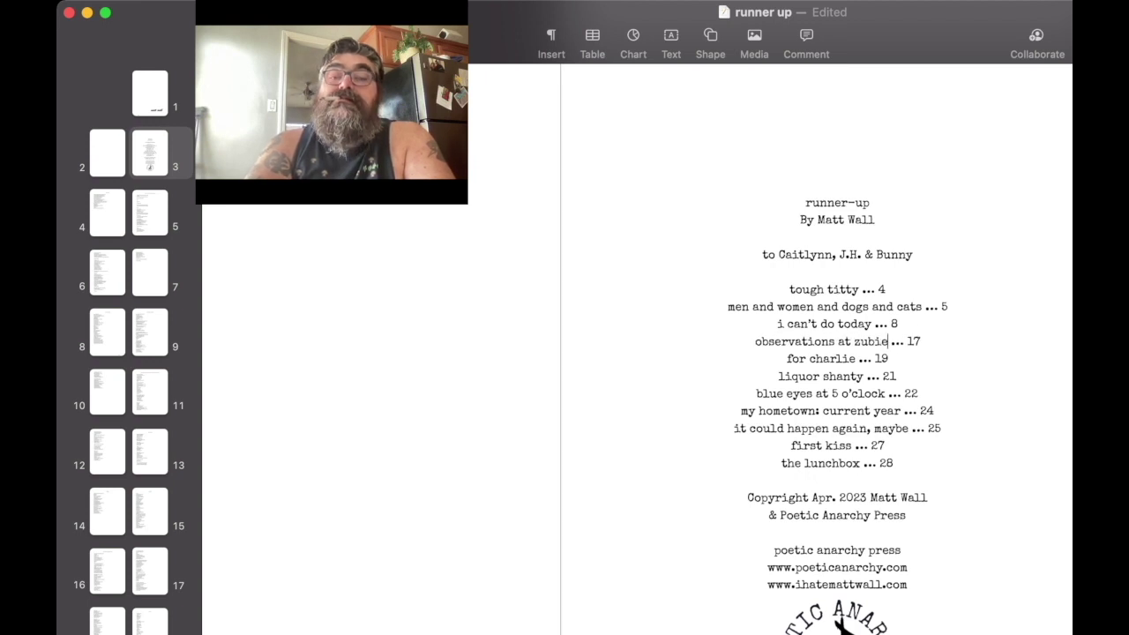
type("s")
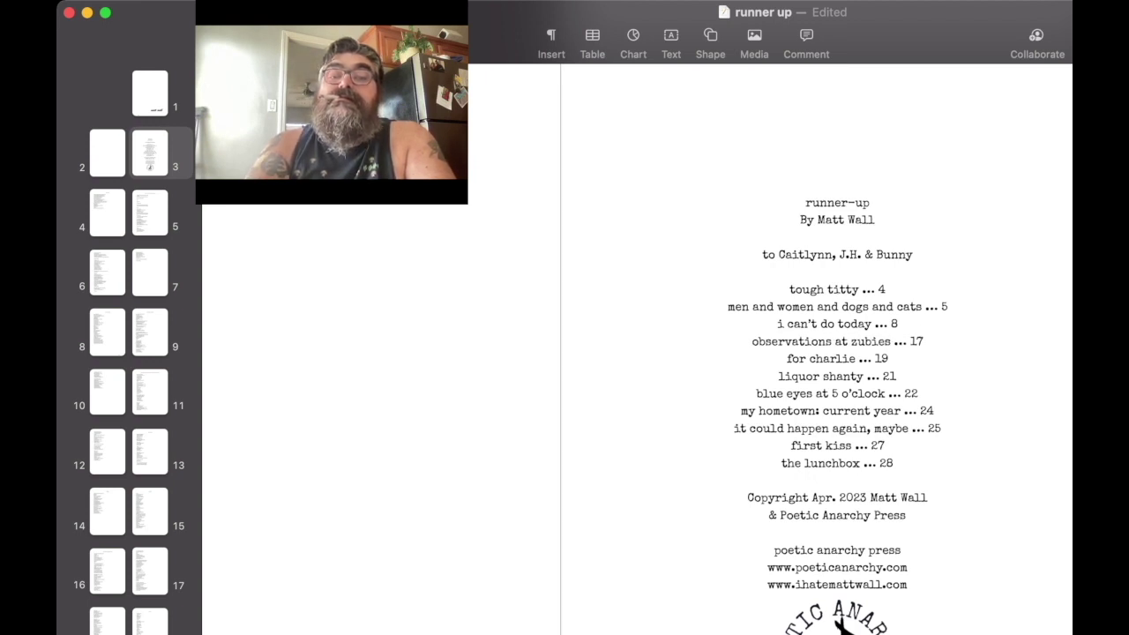
key("BackSpace")
key("BackSpace")
type("9")
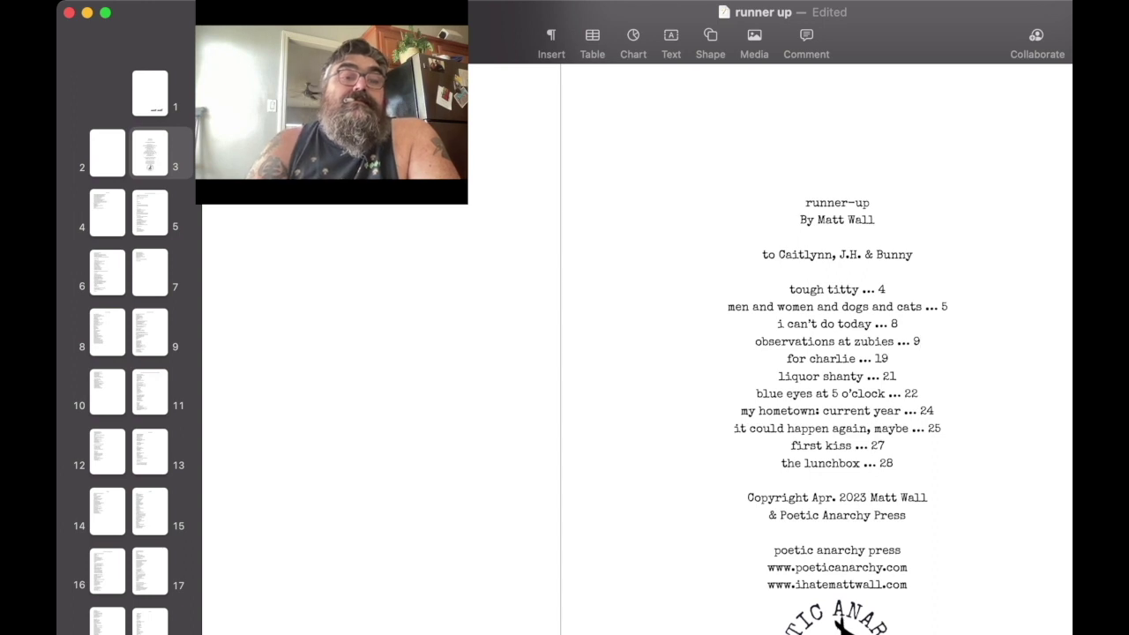
Step: Paste the page-11 Zankou restroom poem title over 'for charlie' and set its page to 11
left_click(150, 391)
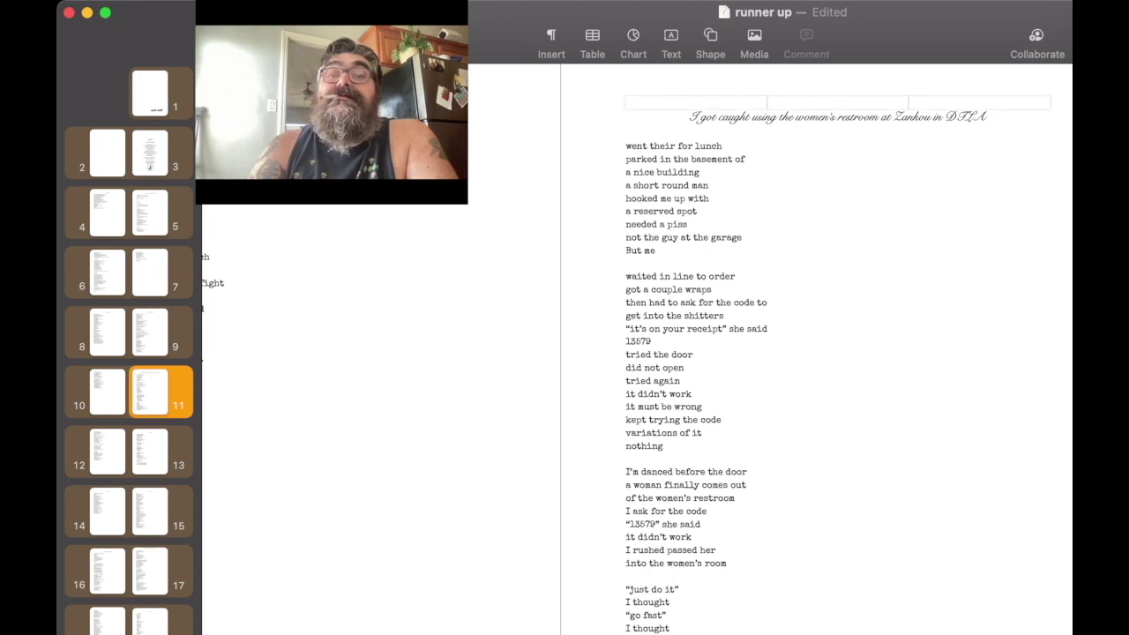
triple_click(837, 116)
key("cmd+c")
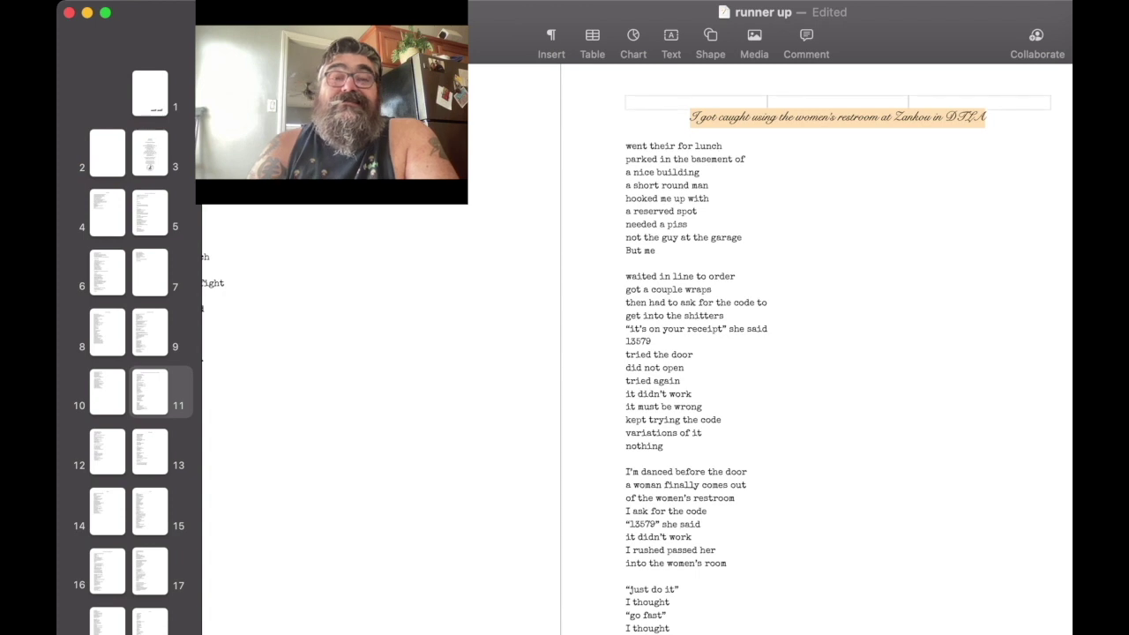
left_click(150, 153)
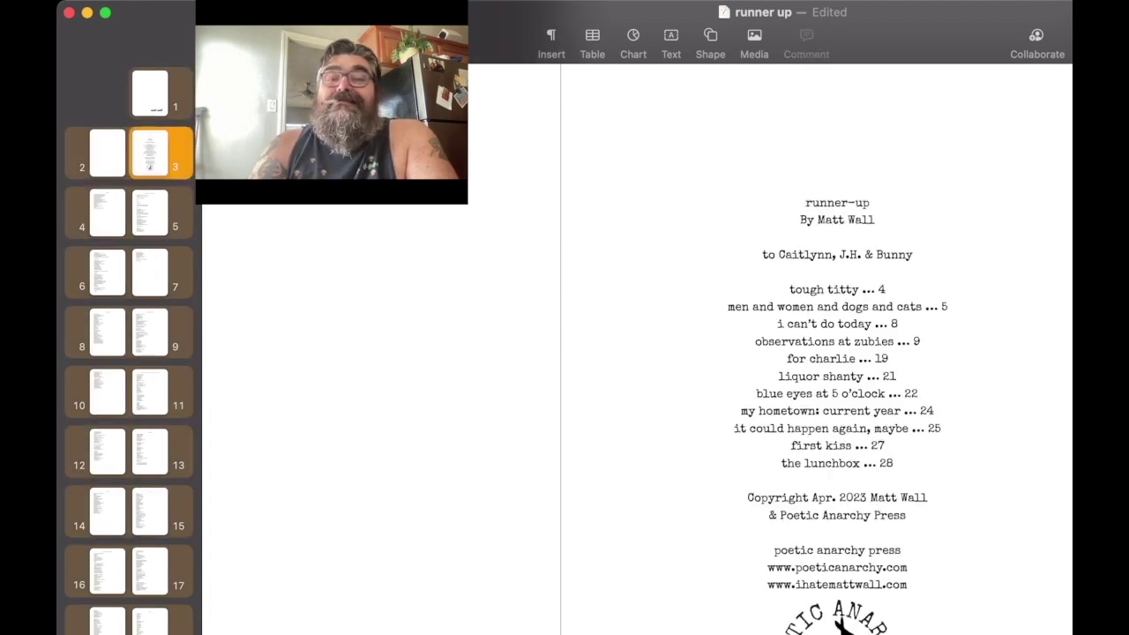
left_click_drag(787, 359, 857, 359)
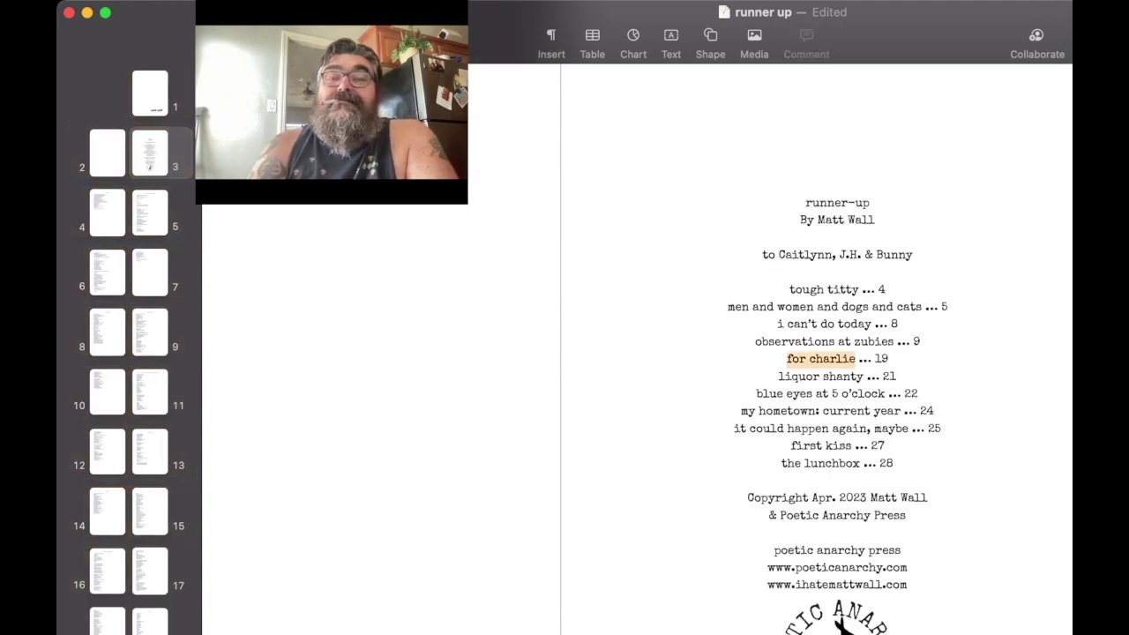
key("cmd+v")
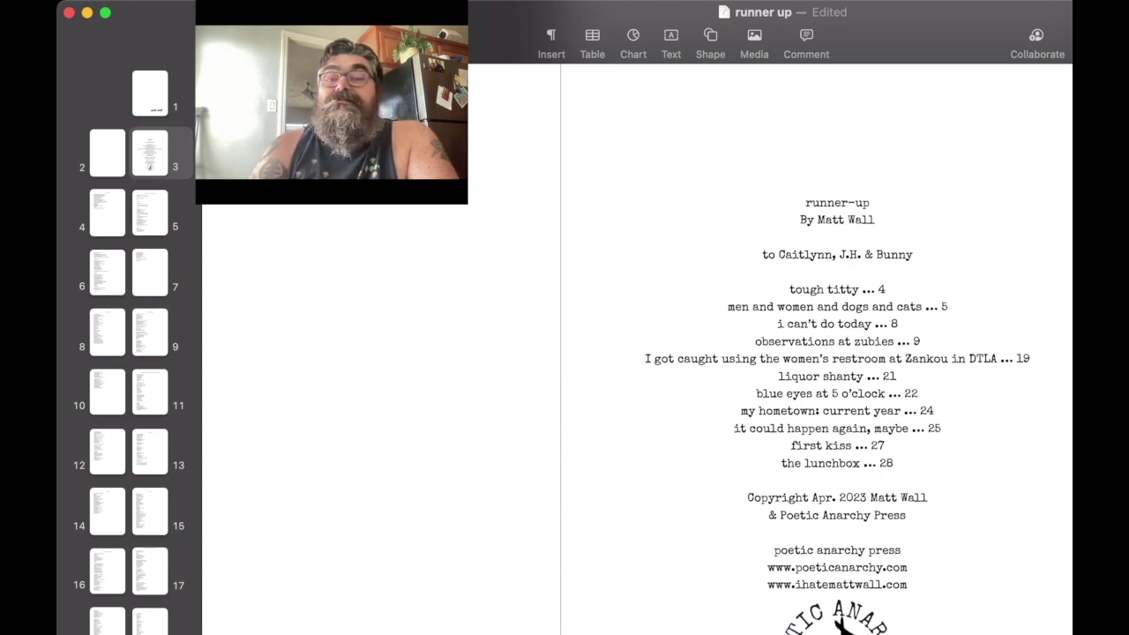
key("cmd+Right")
key("BackSpace")
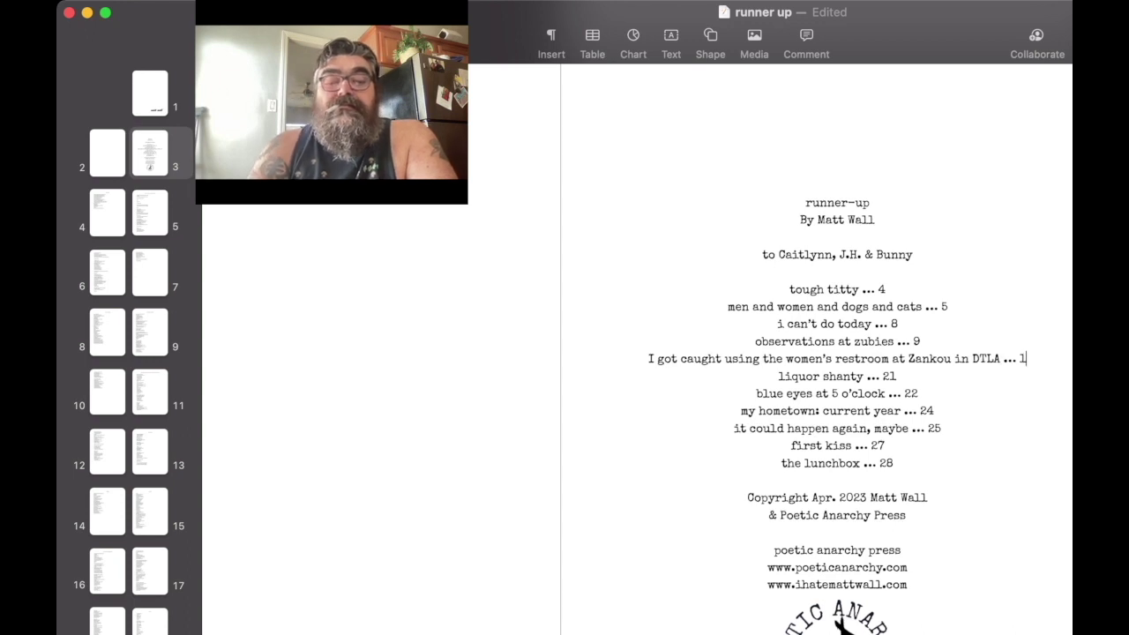
type("1")
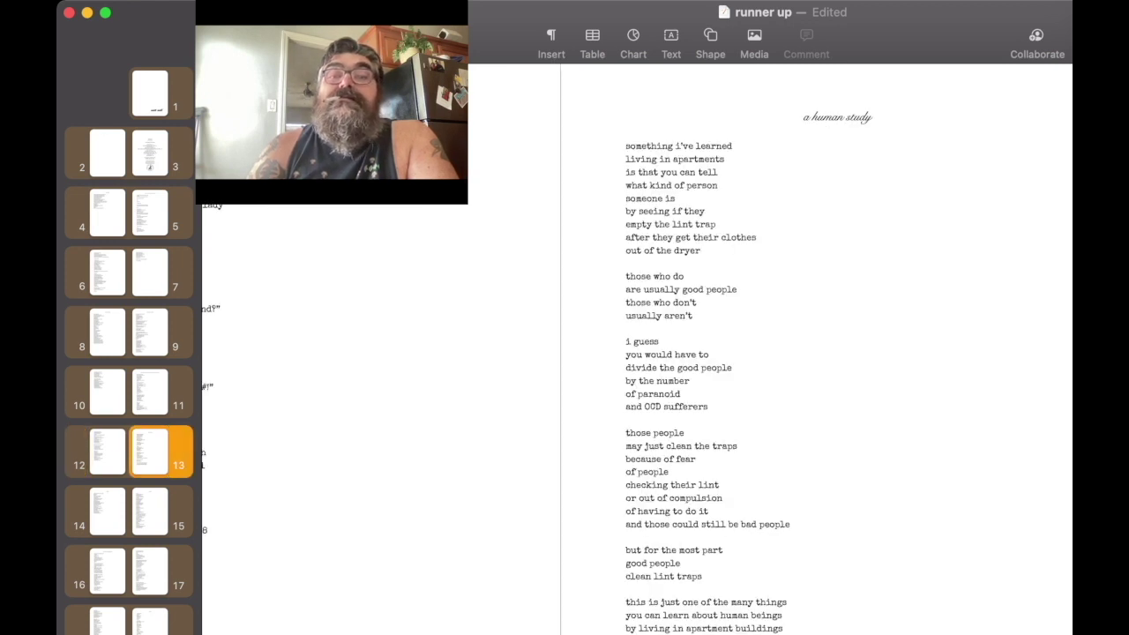
Step: Retype 'liquor shanty … 21' as 'a human study … 13'
left_click(837, 116)
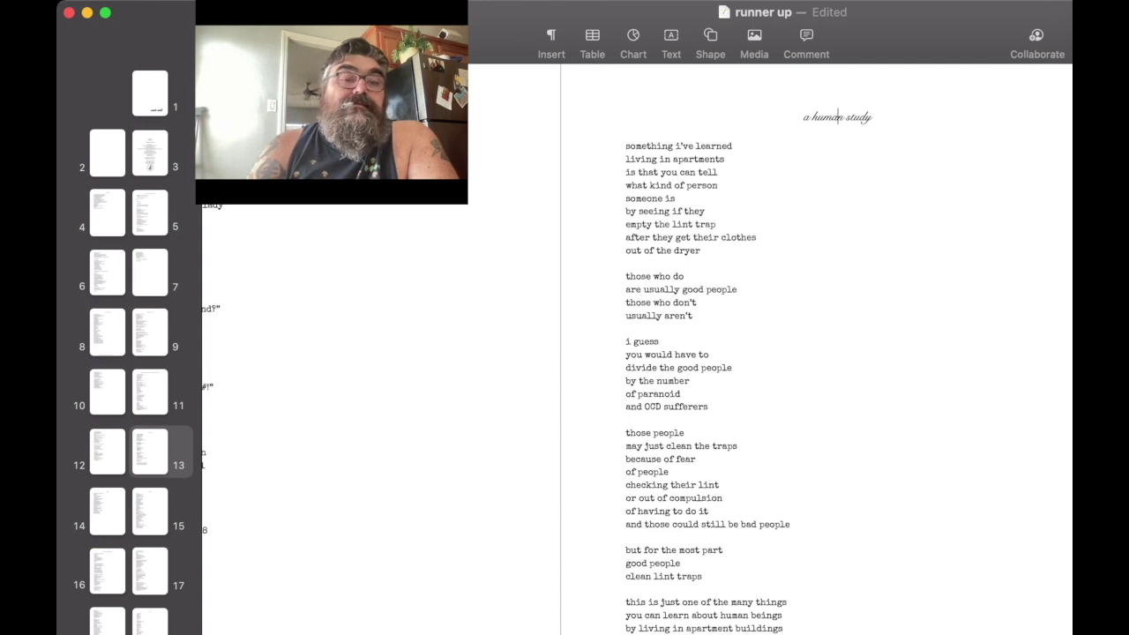
left_click(150, 155)
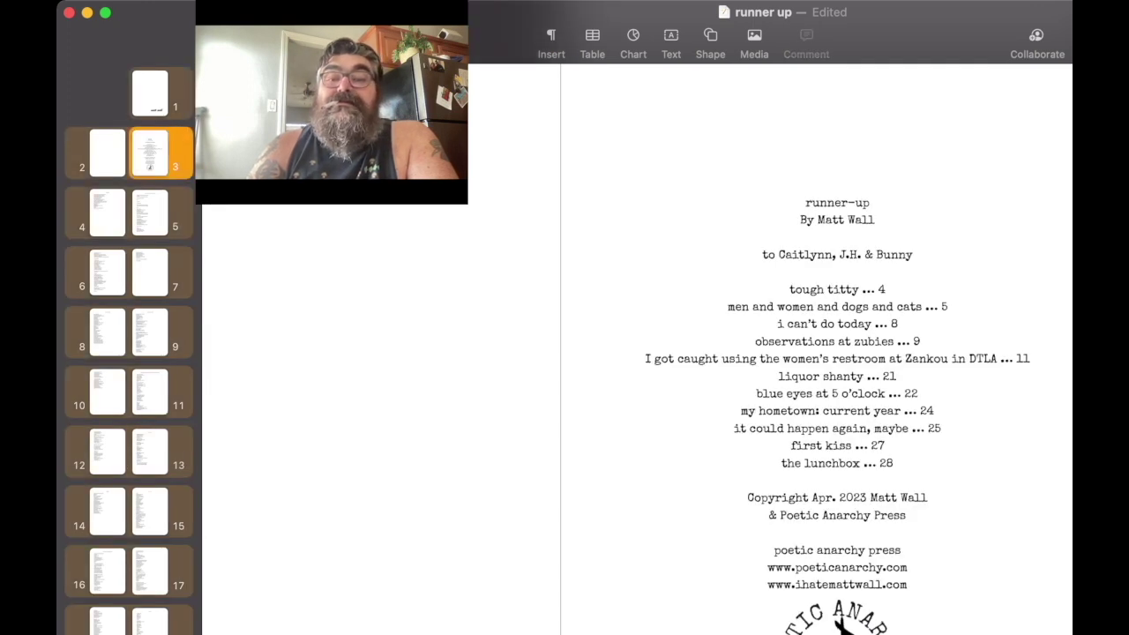
left_click_drag(879, 376, 779, 376)
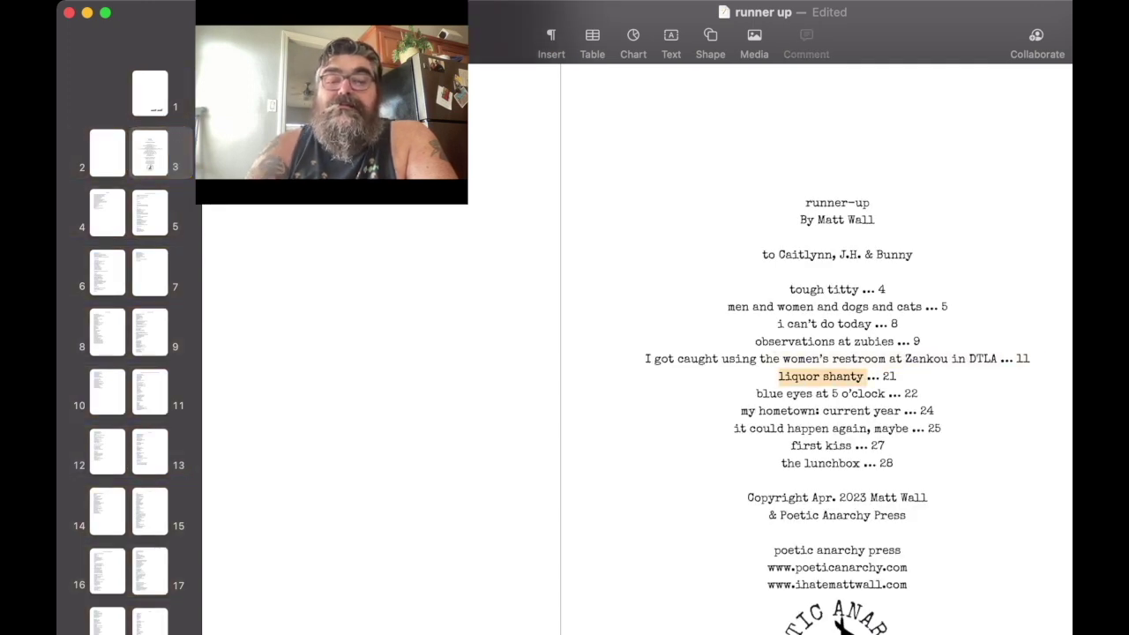
type("a humna")
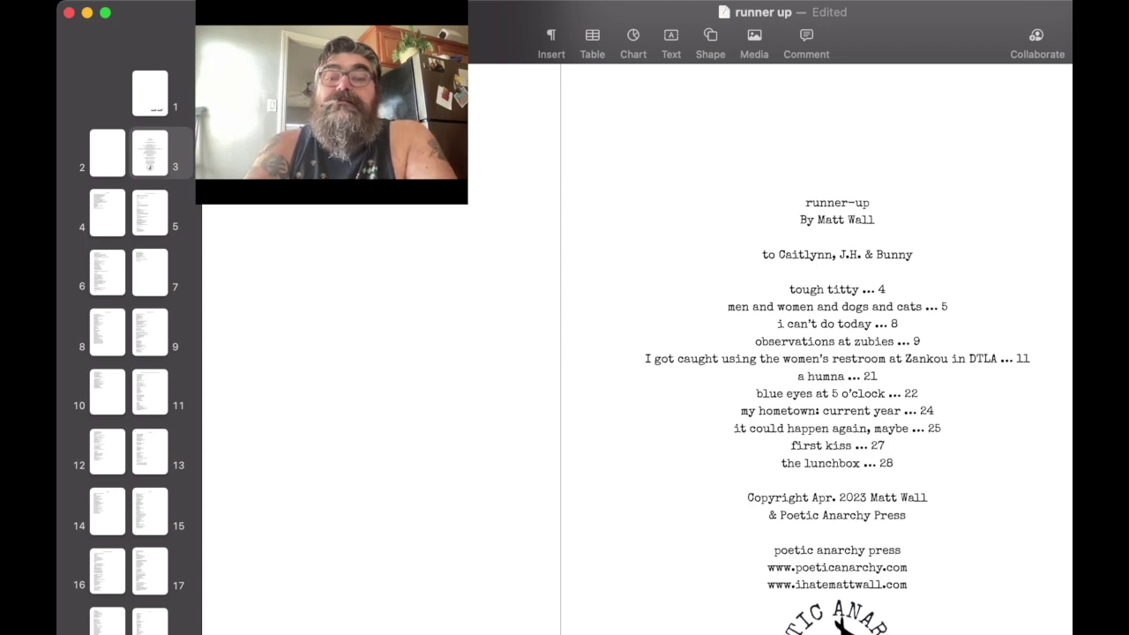
key("BackSpace")
key("BackSpace")
type("an stud")
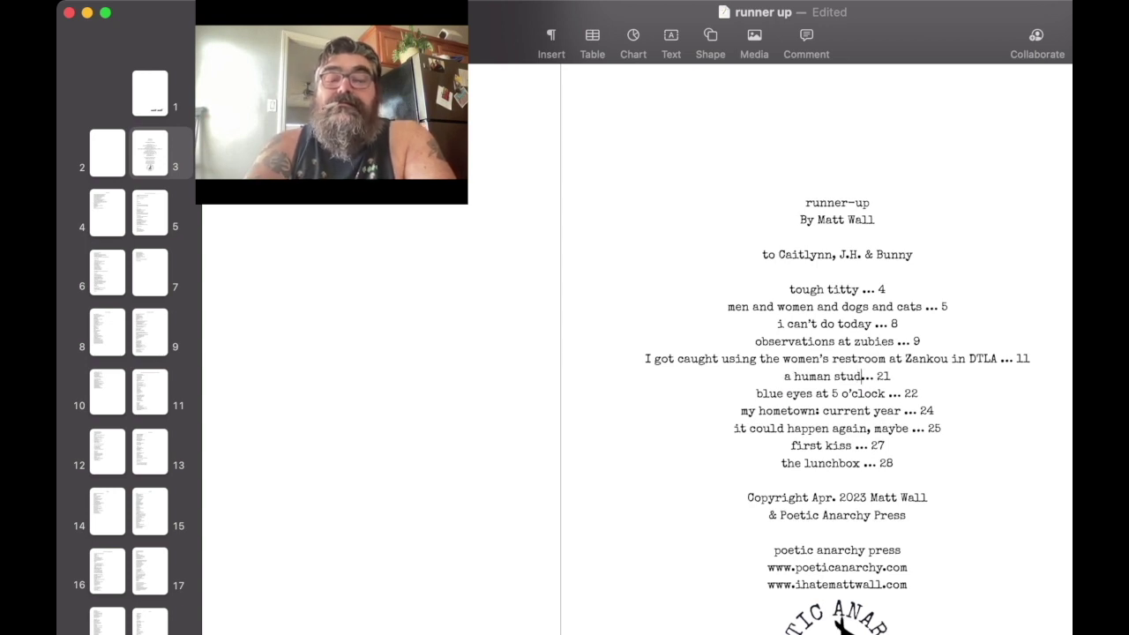
type("y")
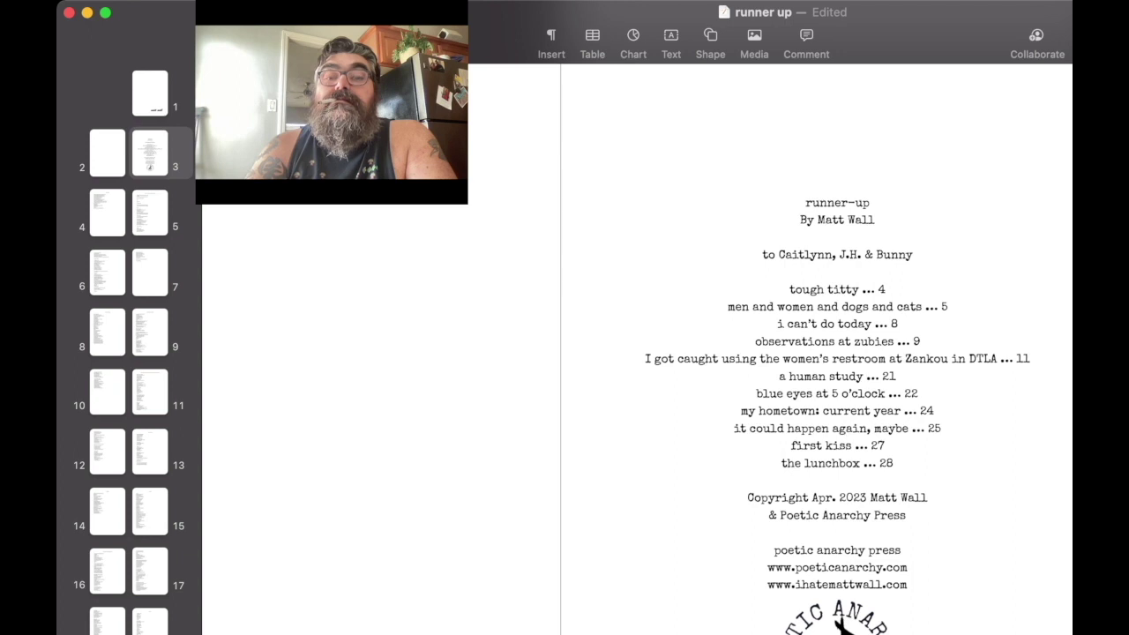
key("End")
key("BackSpace")
key("BackSpace")
type("13")
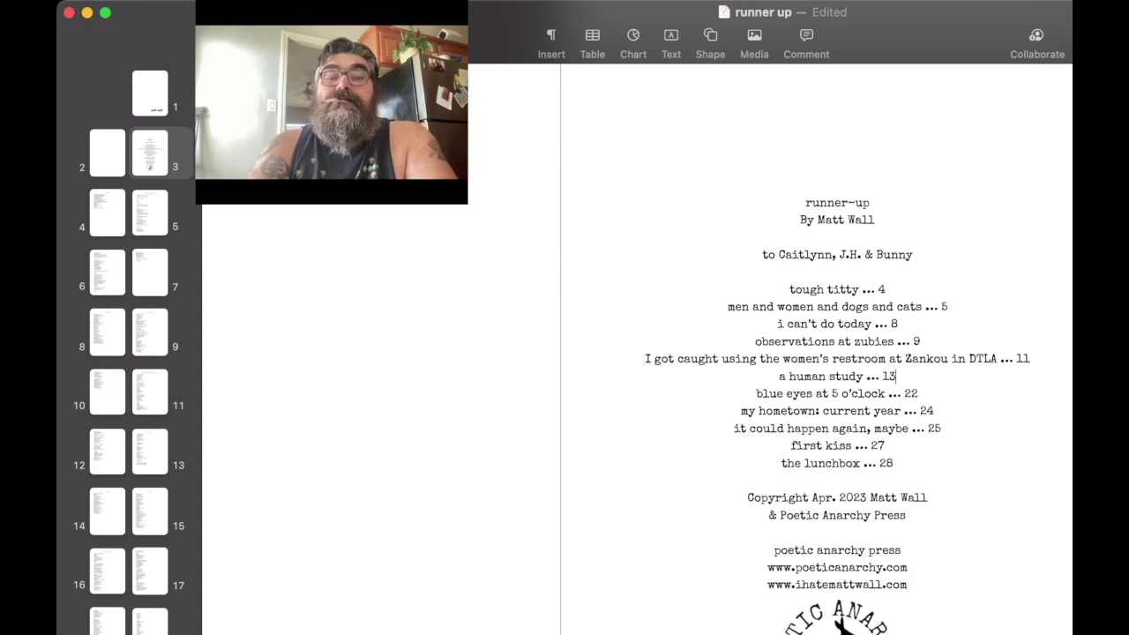
Step: Overwrite 'blue eyes at 5 o'clock' and 'my hometown: current year' with 'tonight' and 'overload'
left_click(97, 511)
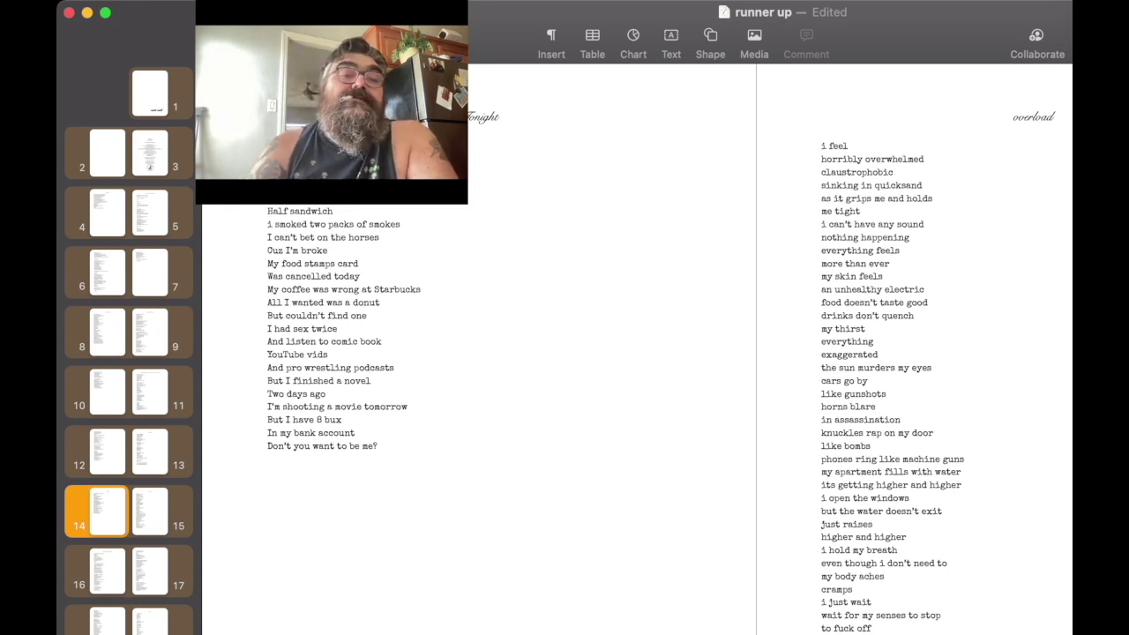
left_click(150, 158)
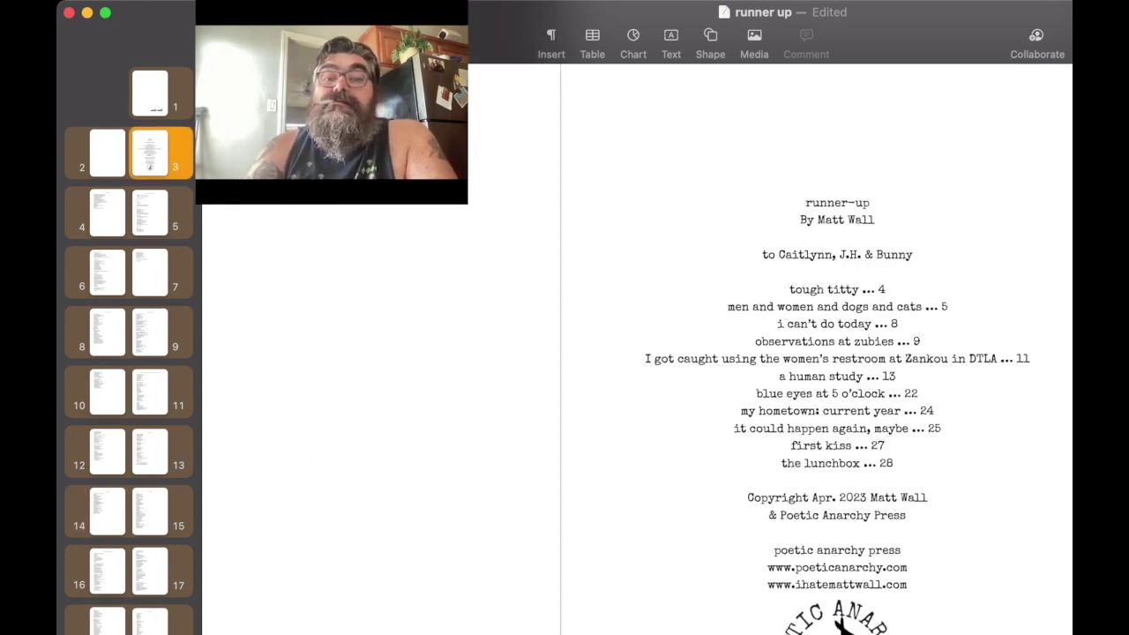
mouse_move(779, 376)
left_mouse_down()
mouse_move(884, 393)
mouse_move(757, 394)
left_mouse_up()
type("tonight")
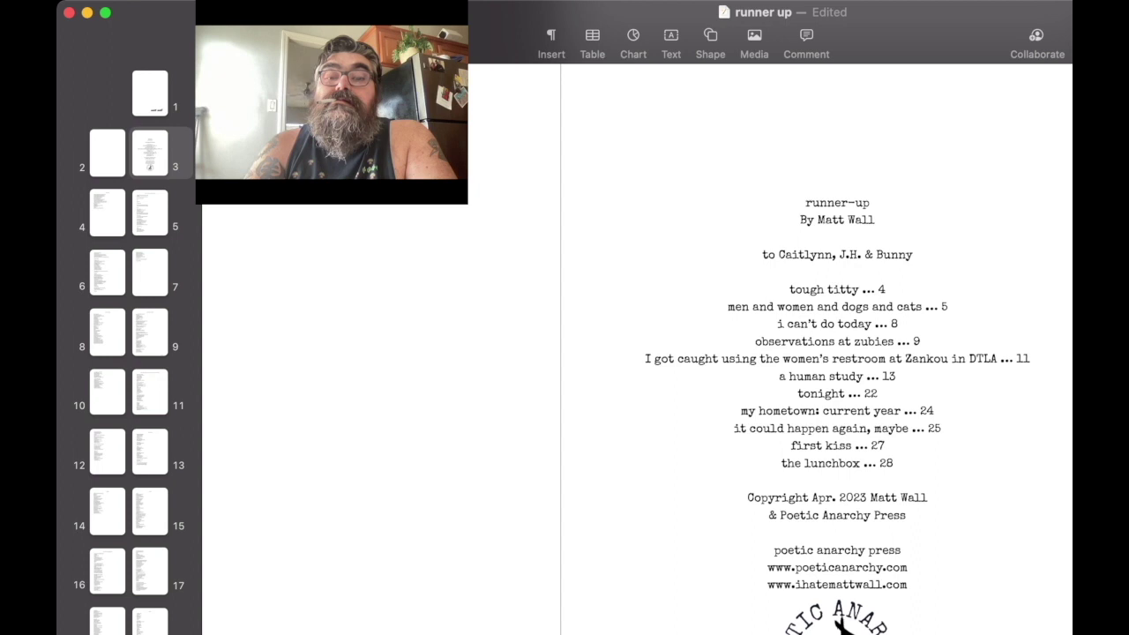
left_click_drag(901, 411, 741, 411)
type("overlo")
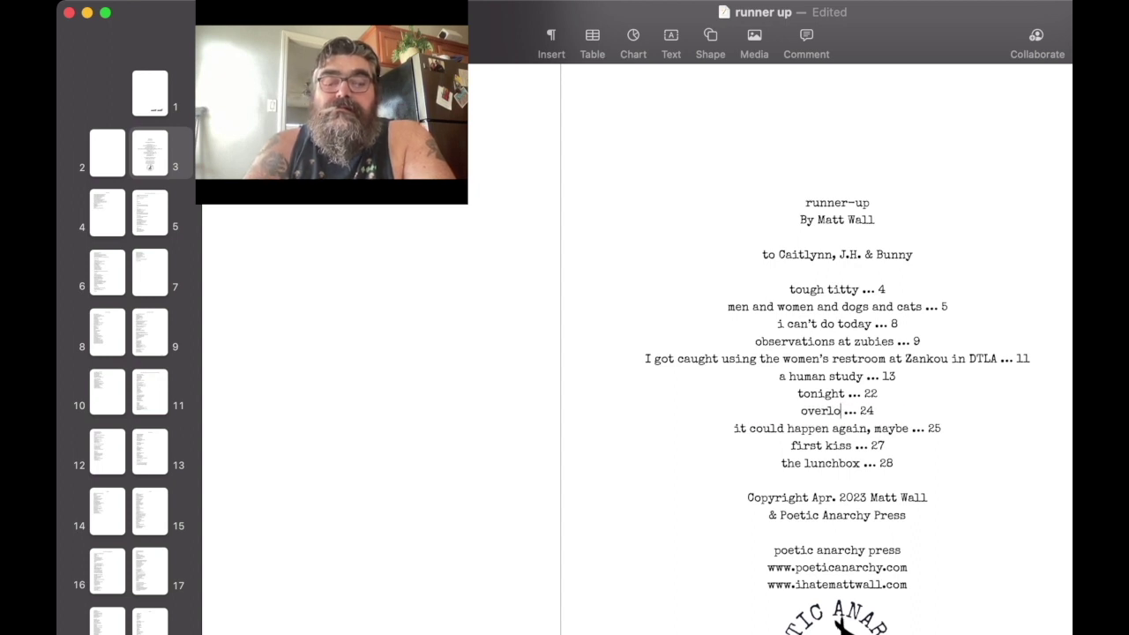
type("ad")
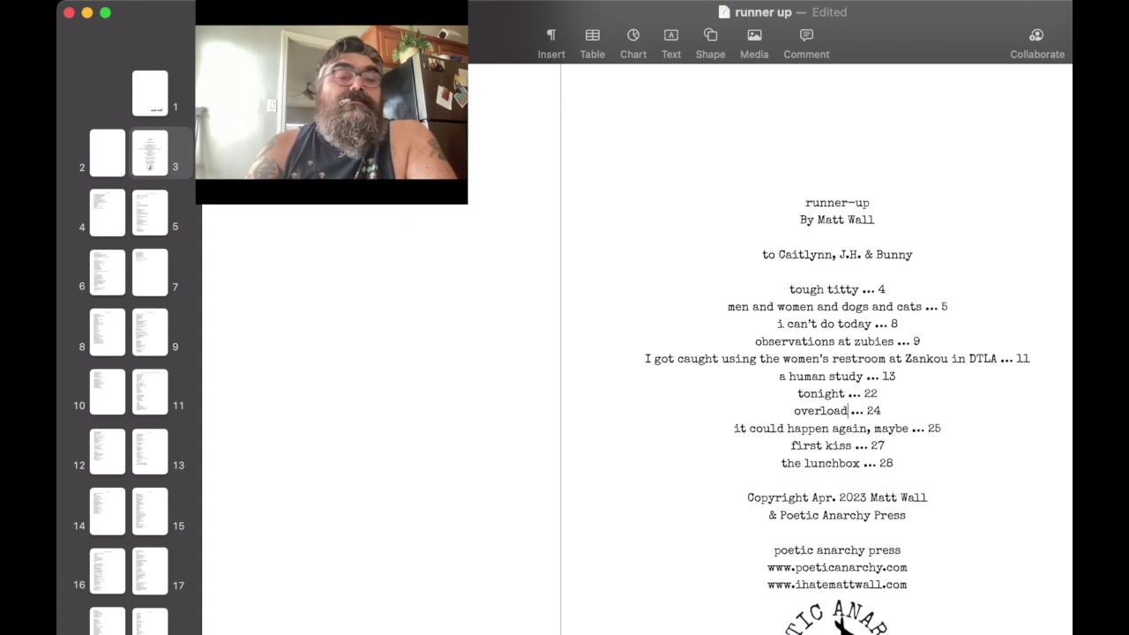
Step: After checking pages 14–15, set tonight's and overload's page numbers to 14 and 15
left_click(96, 509)
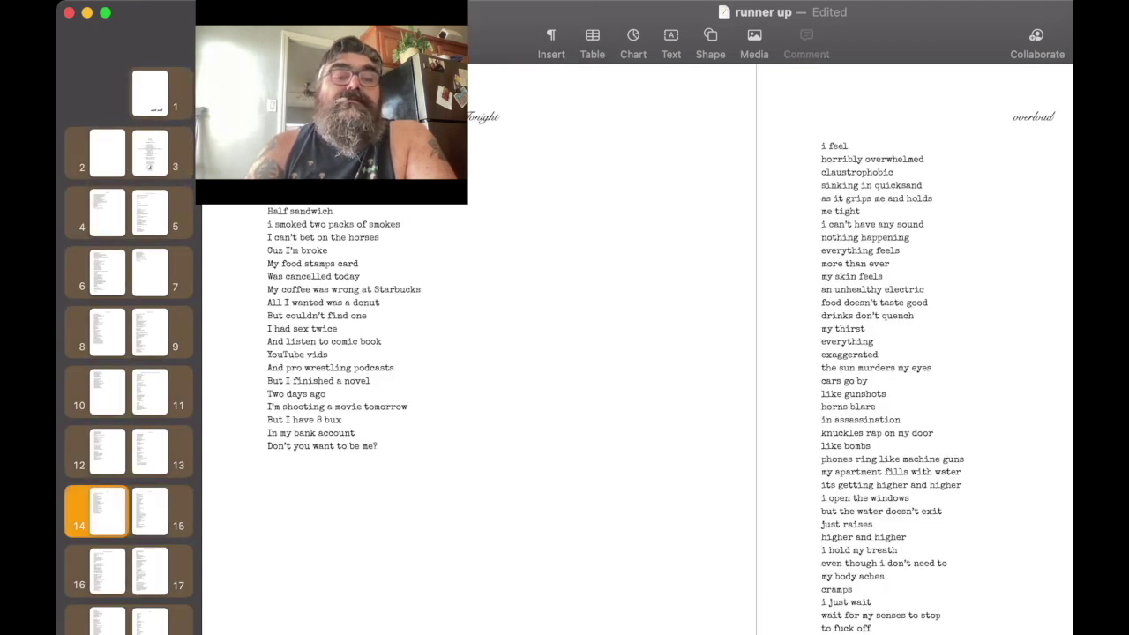
key("Down")
left_click(150, 152)
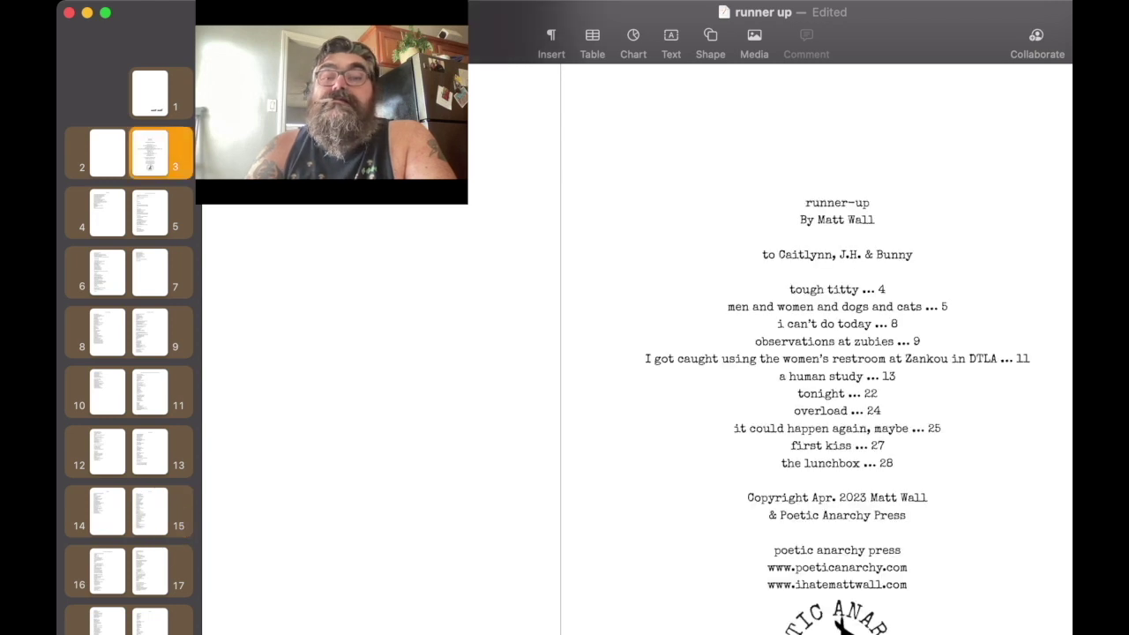
double_click(871, 393)
key("BackSpace")
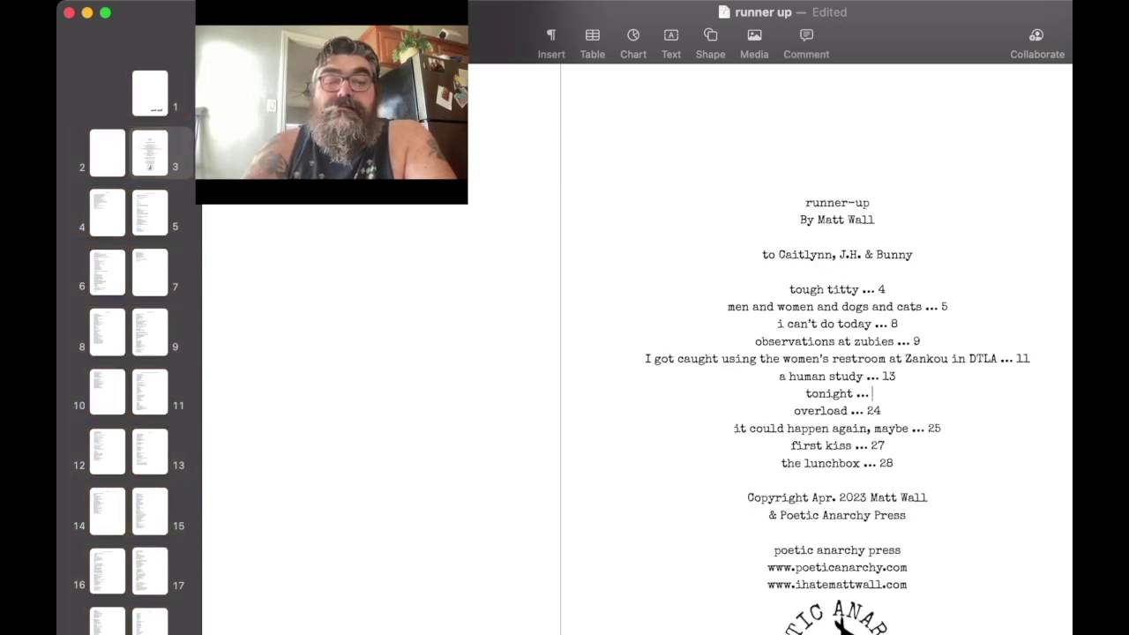
type("14")
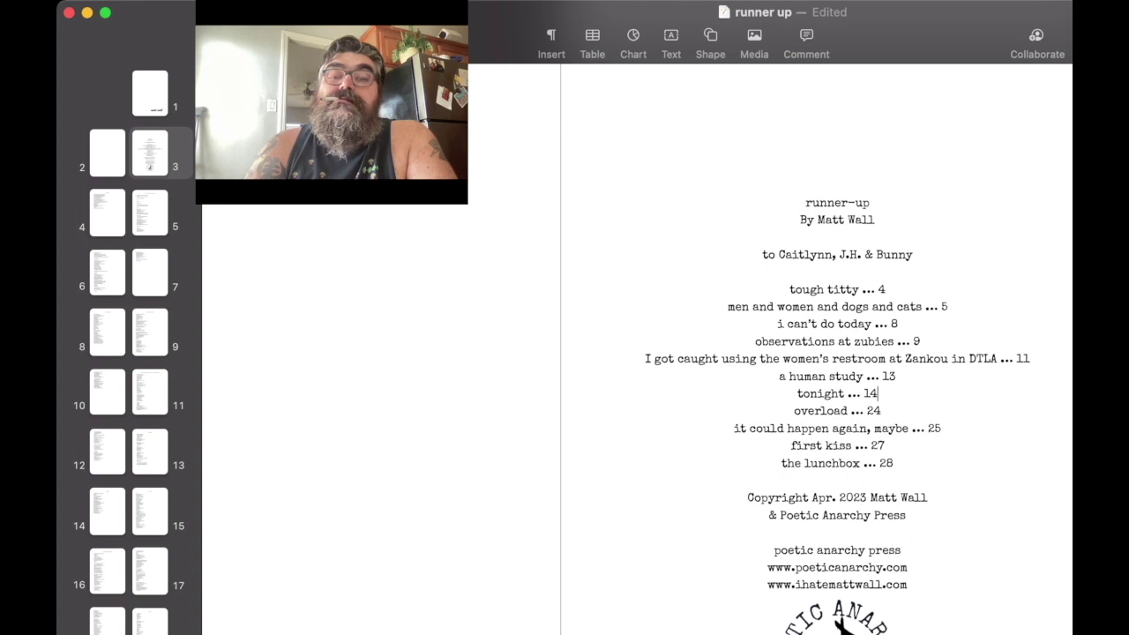
key("Down")
key("BackSpace")
key("BackSpace")
type("15")
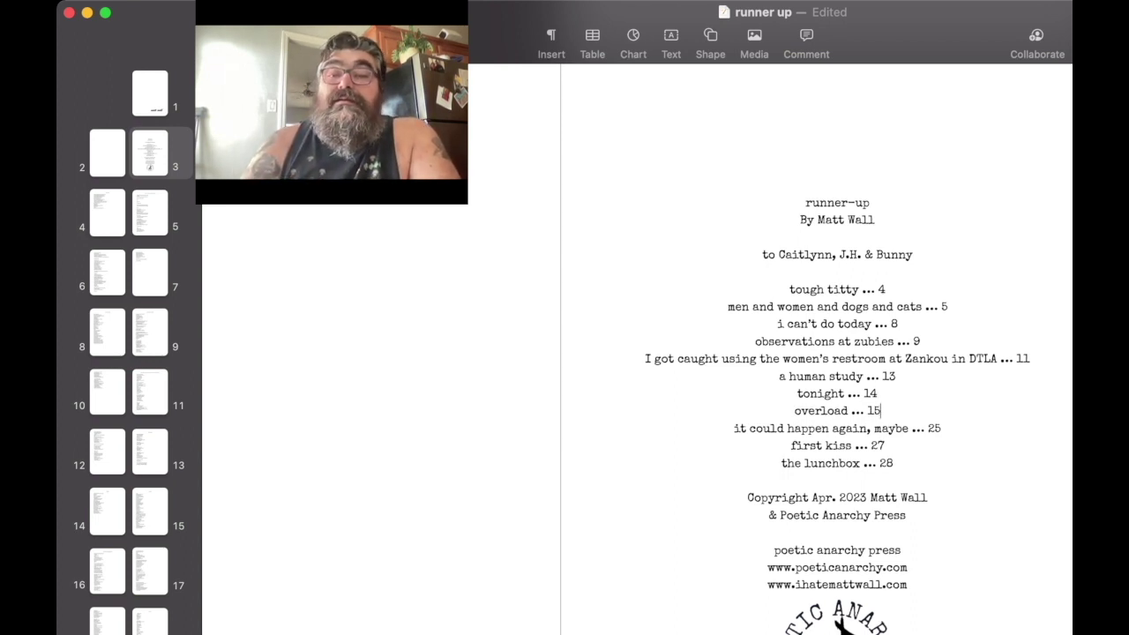
key("super+Up")
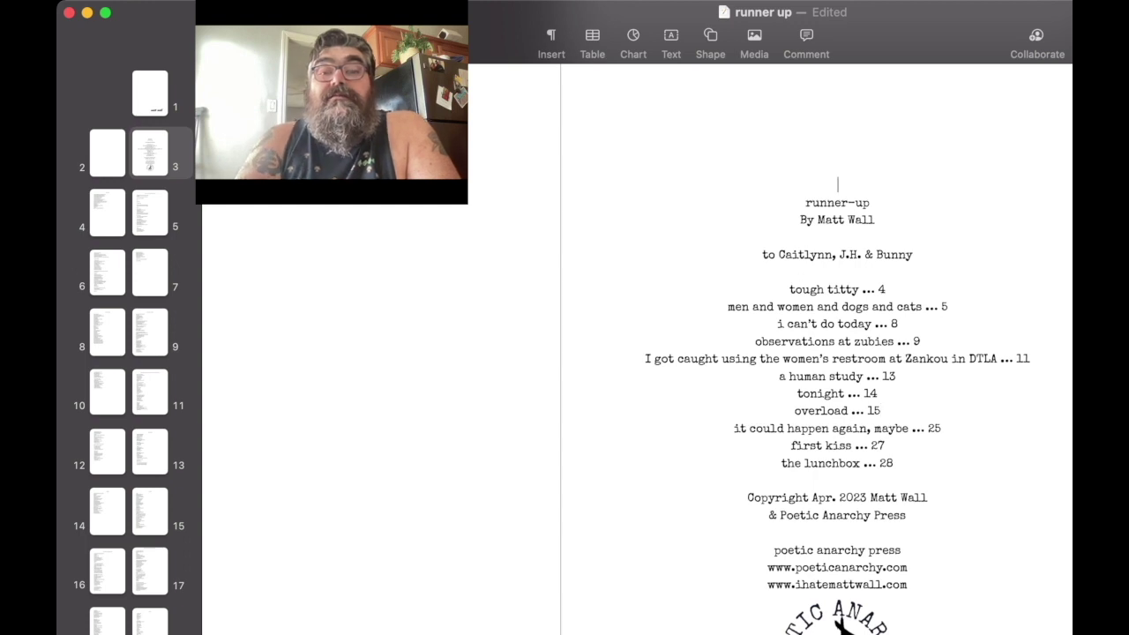
scroll(816, 353, "down", 1)
scroll(816, 353, "down", 1)
scroll(816, 353, "down", 1)
scroll(816, 352, "down", 1)
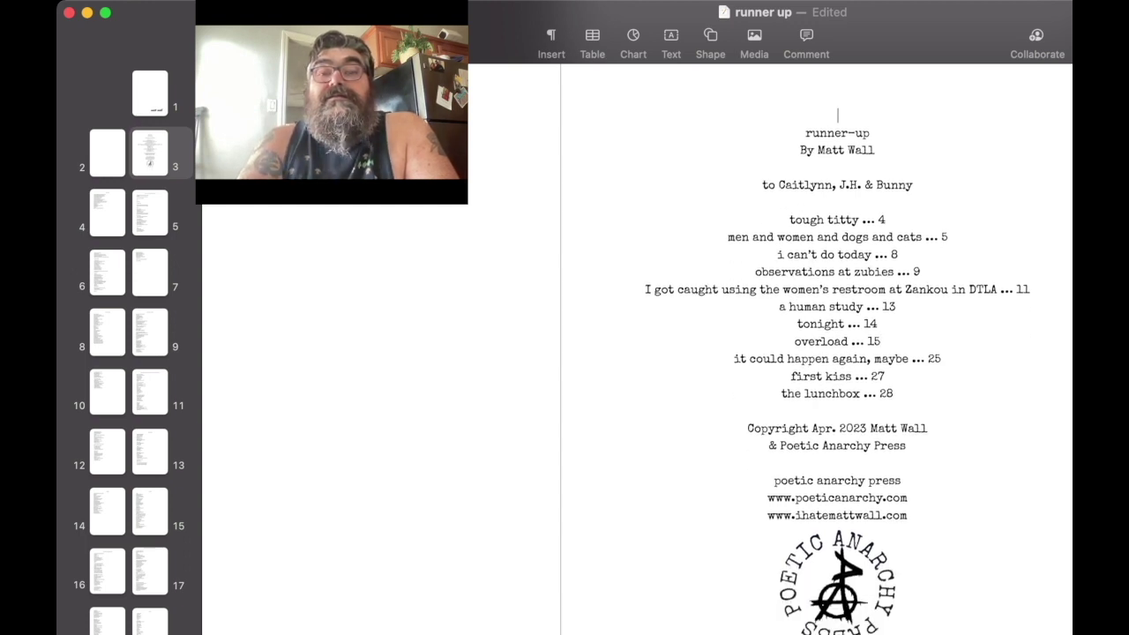
key("BackSpace")
key("Return")
key("Return")
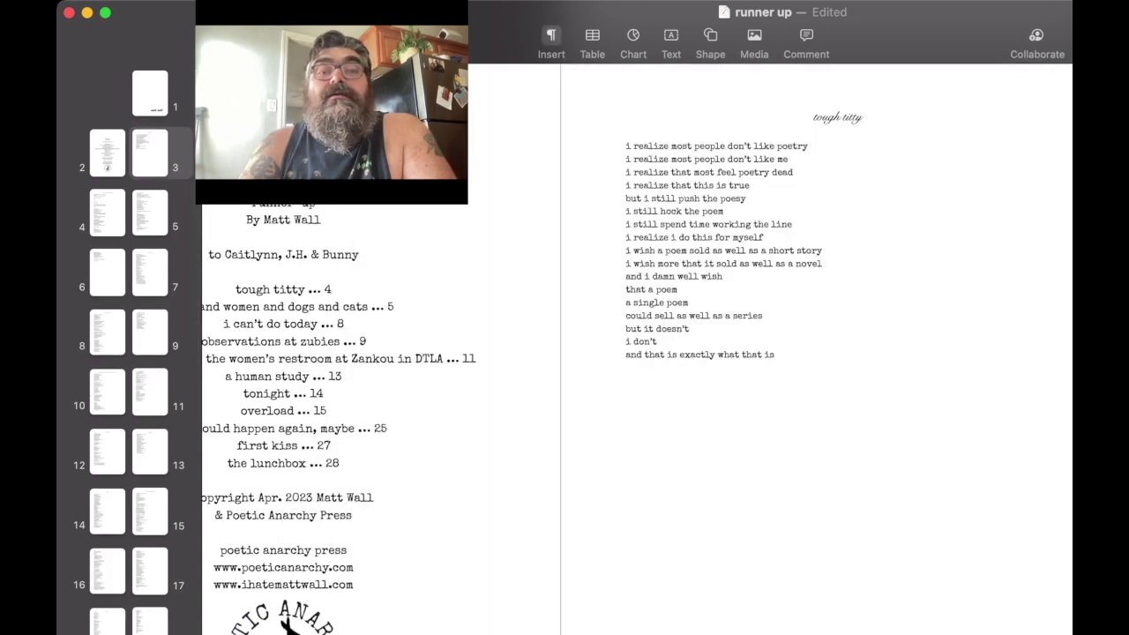
key("Return")
key("Return")
key("Return")
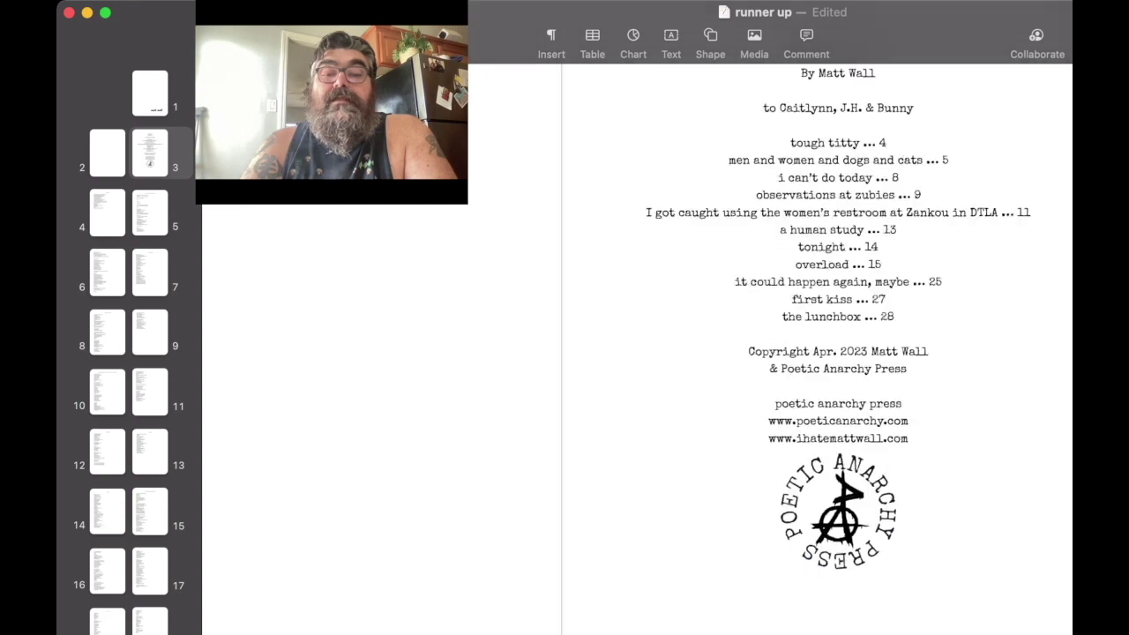
scroll(637, 349, "down", 5)
scroll(637, 349, "up", 4)
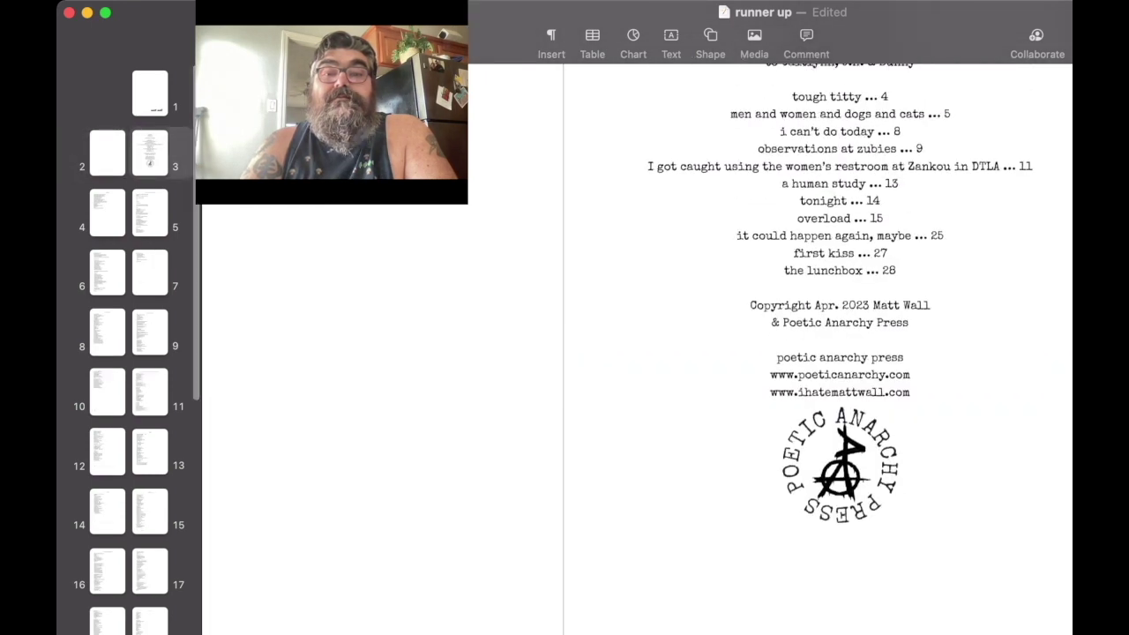
scroll(819, 349, "up", 3)
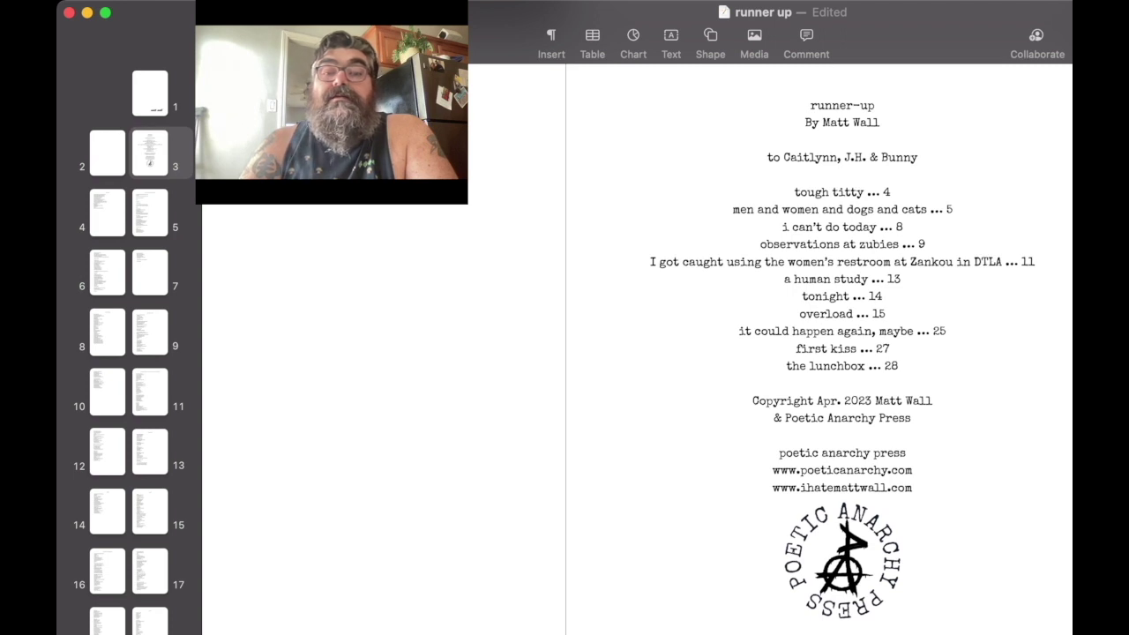
left_click(96, 572)
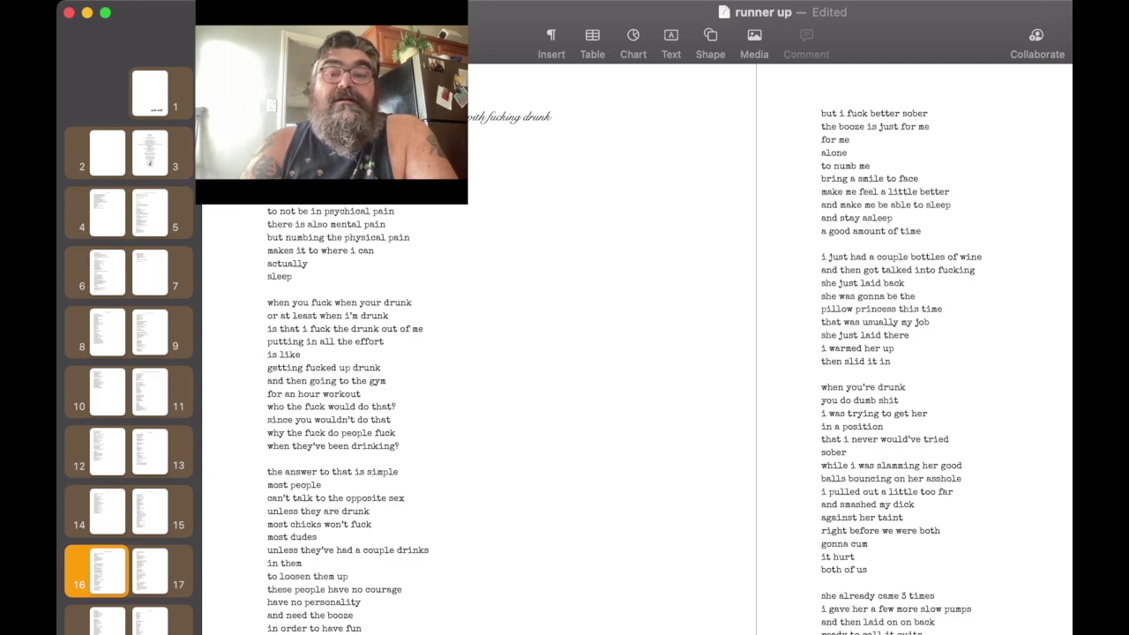
scroll(636, 349, "down", 10)
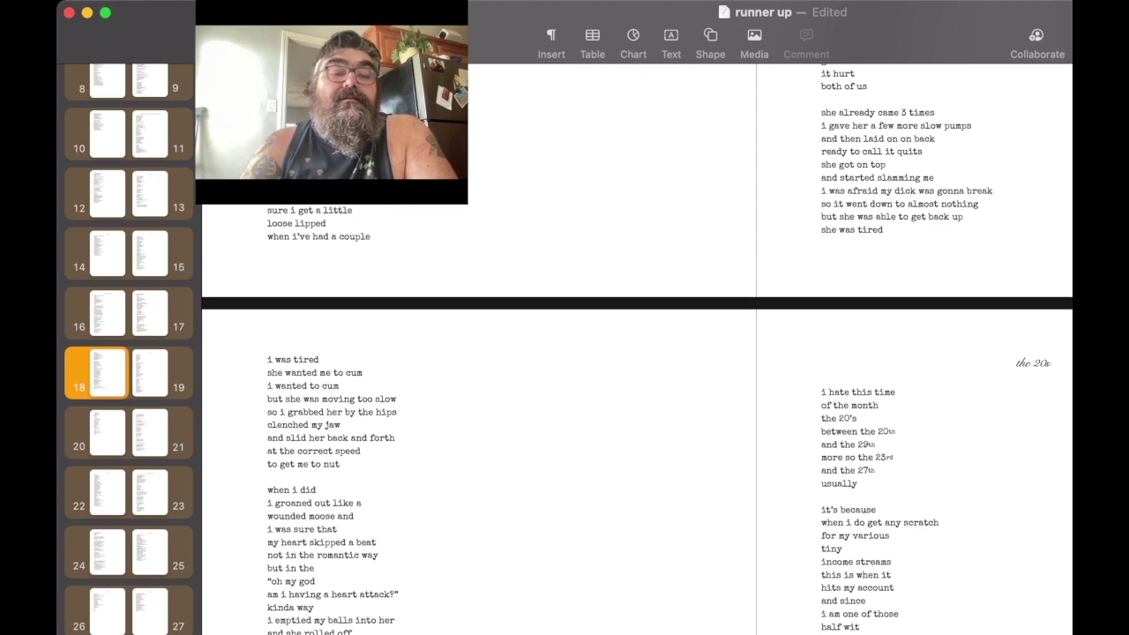
scroll(637, 349, "up", 3)
scroll(637, 350, "up", 7)
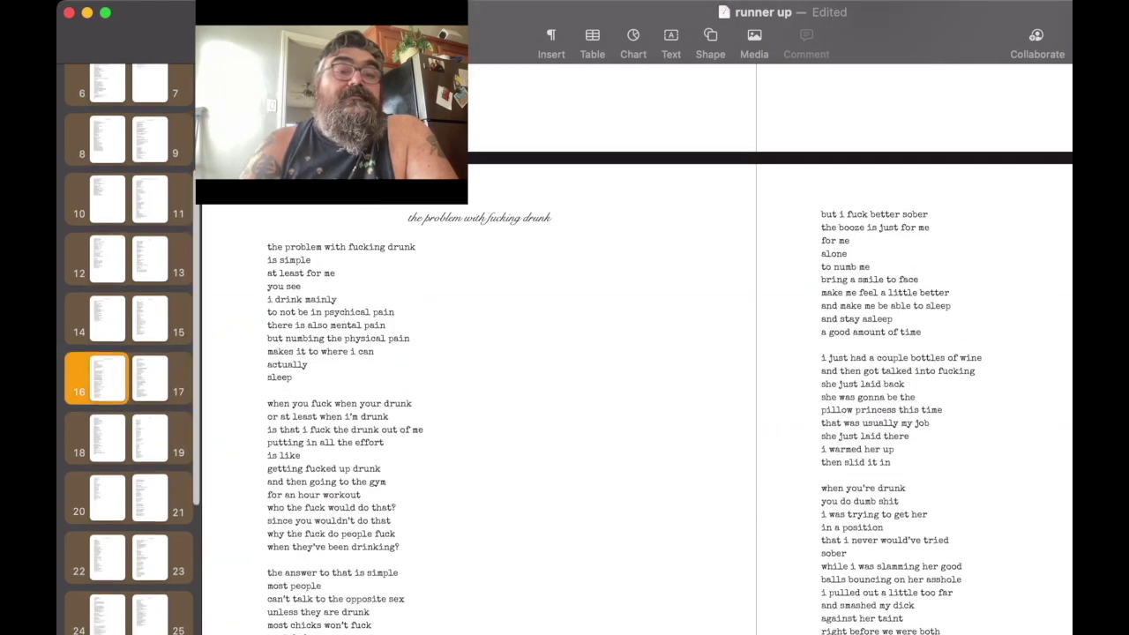
scroll(129, 349, "up", 5)
left_click(150, 152)
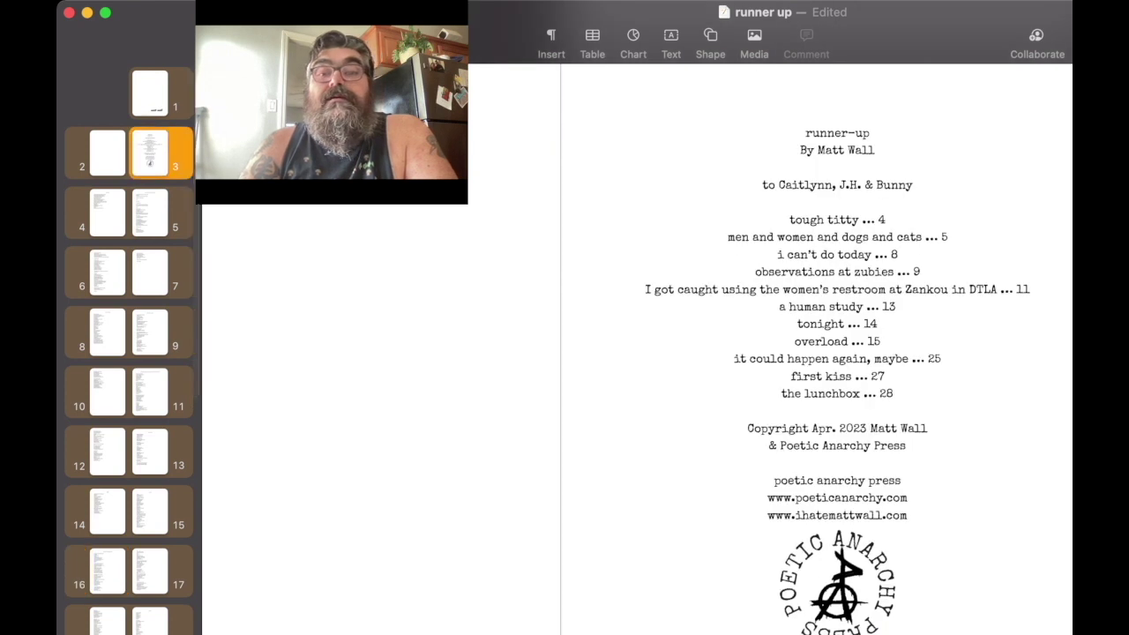
Step: Retitle 'it could happen again, maybe' as 'the problem with fucking drunk … 16', adding a blank line below
left_click_drag(908, 359, 733, 359)
type("the ")
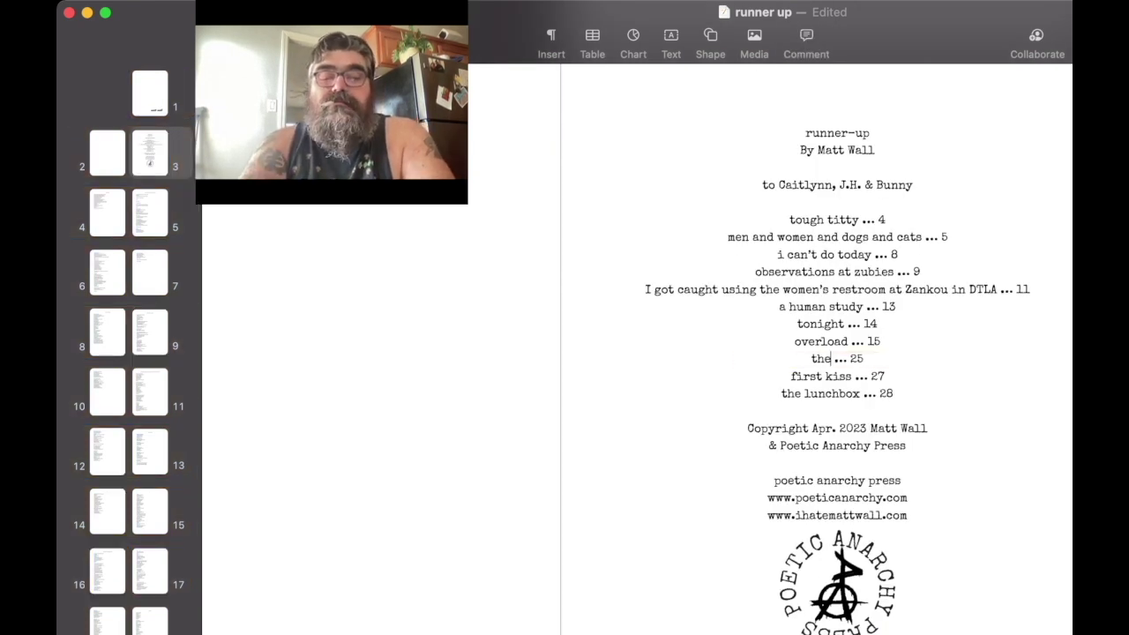
type("prob")
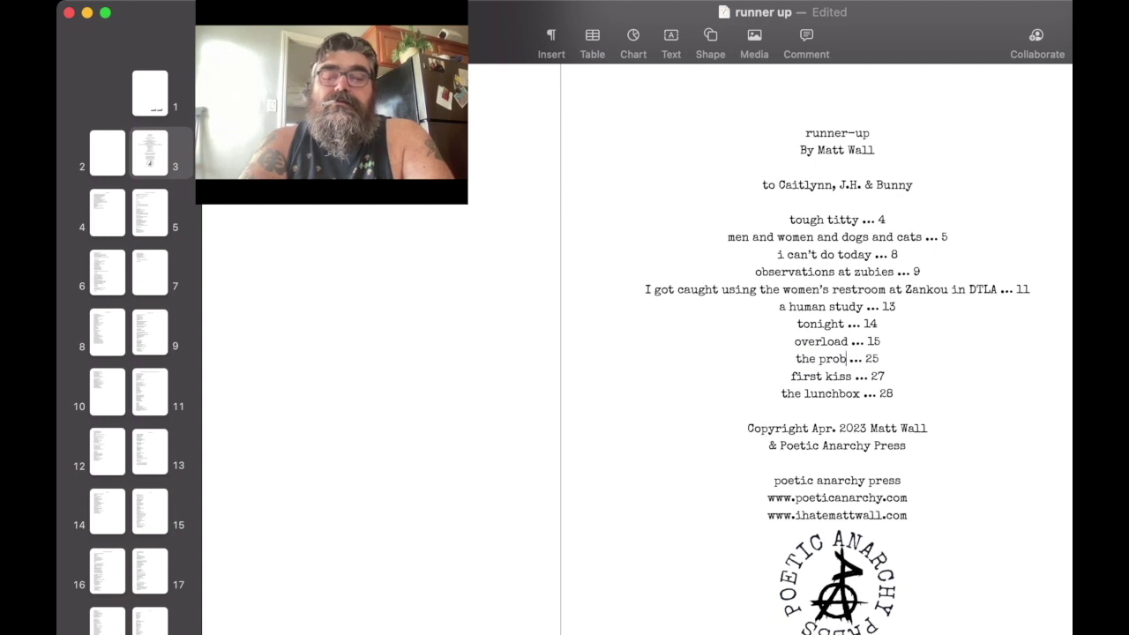
type("lem with fuck")
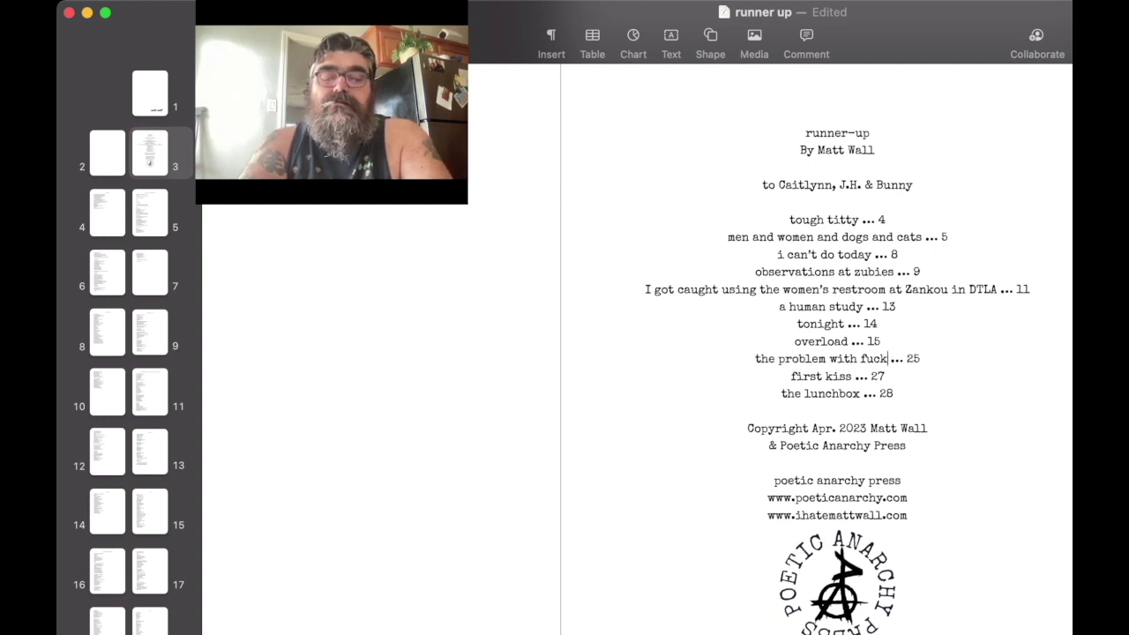
type("ing")
type(" dr")
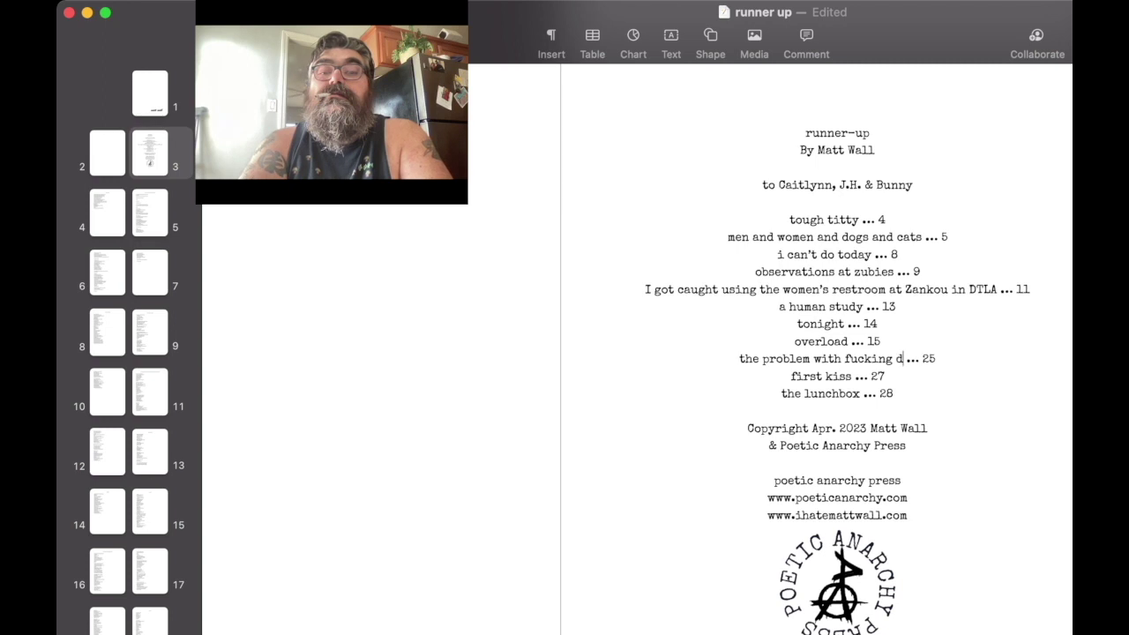
type("id")
key("BackSpace")
key("BackSpace")
type("ivck")
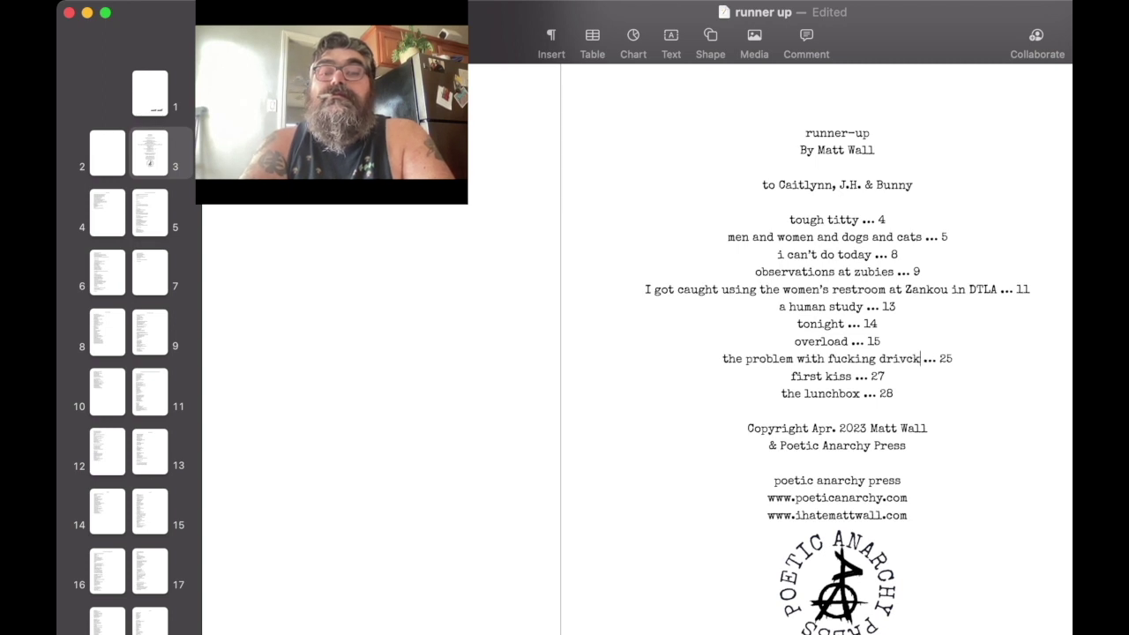
key("BackSpace")
key("BackSpace")
type("um")
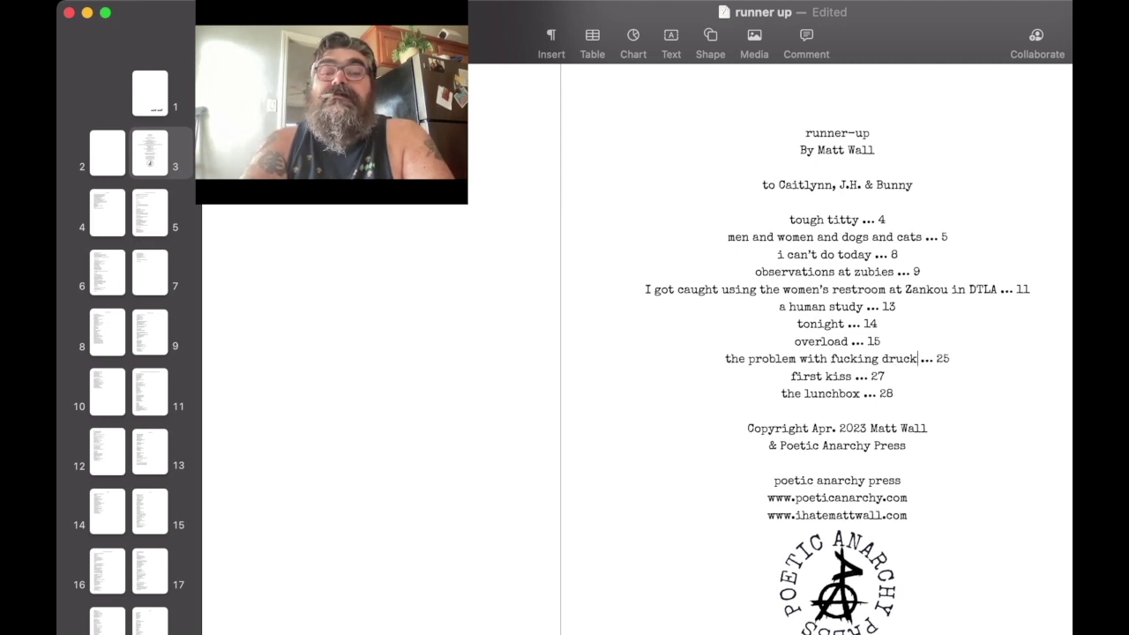
key("BackSpace")
type("nk")
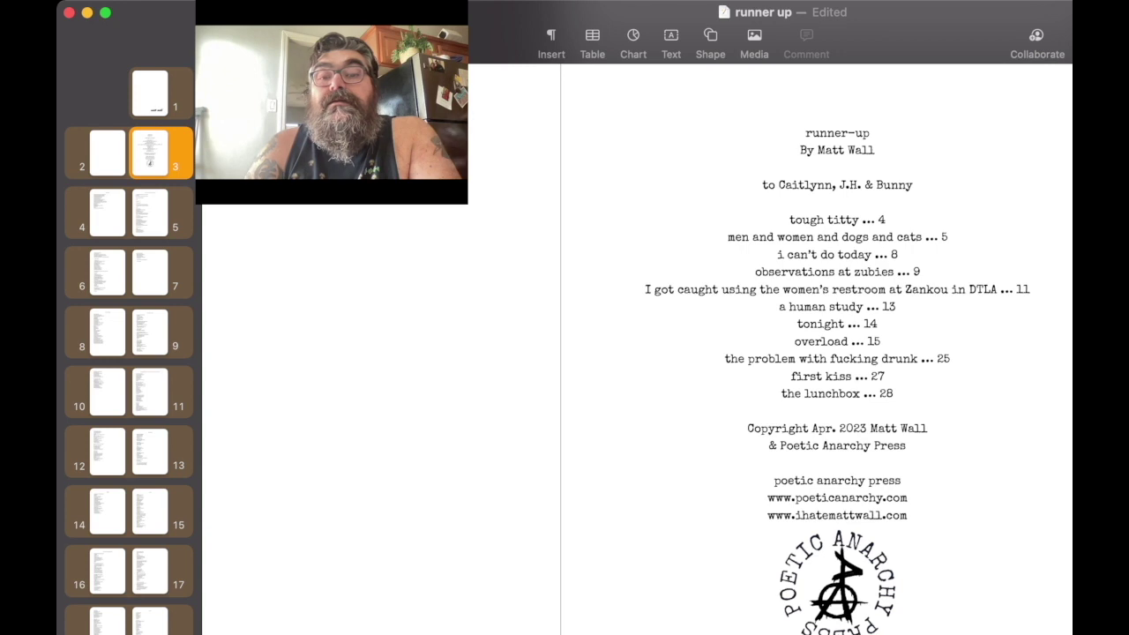
key("BackSpace")
key("BackSpace")
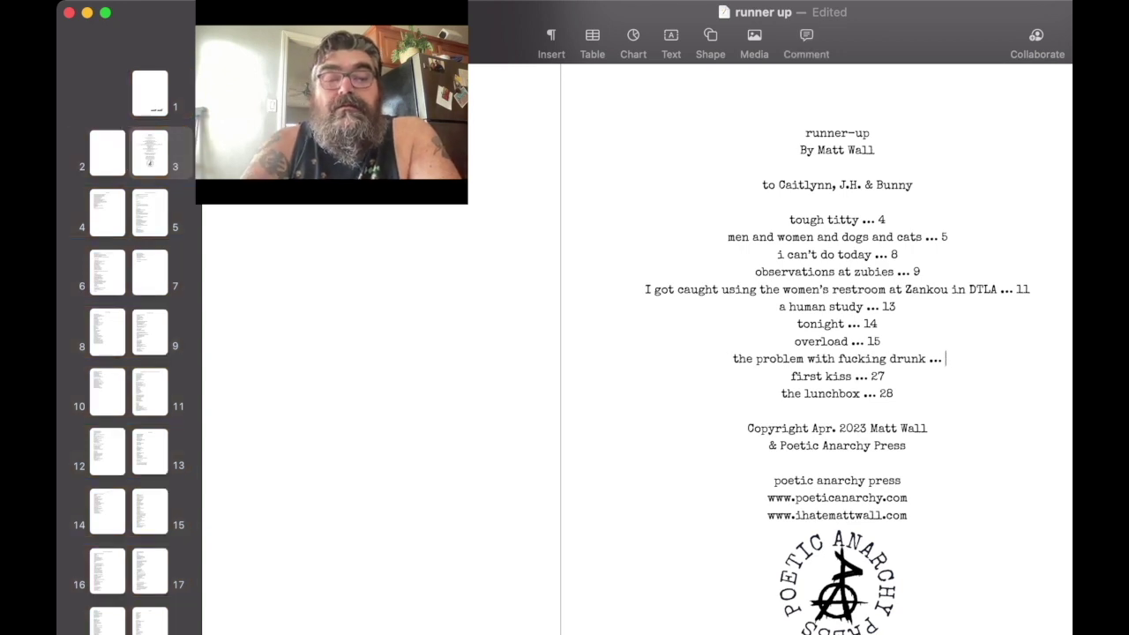
type("16")
key("Return")
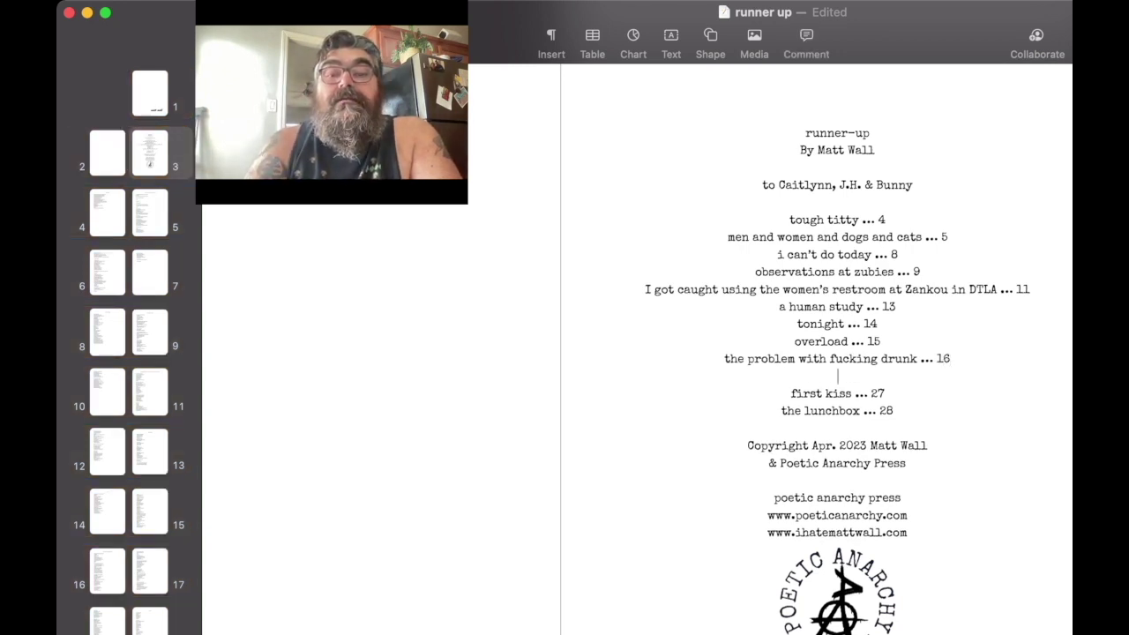
Step: Check pages 17–19, then enter 'the 20s … 19' on the blank contents line
scroll(129, 353, "down", 5)
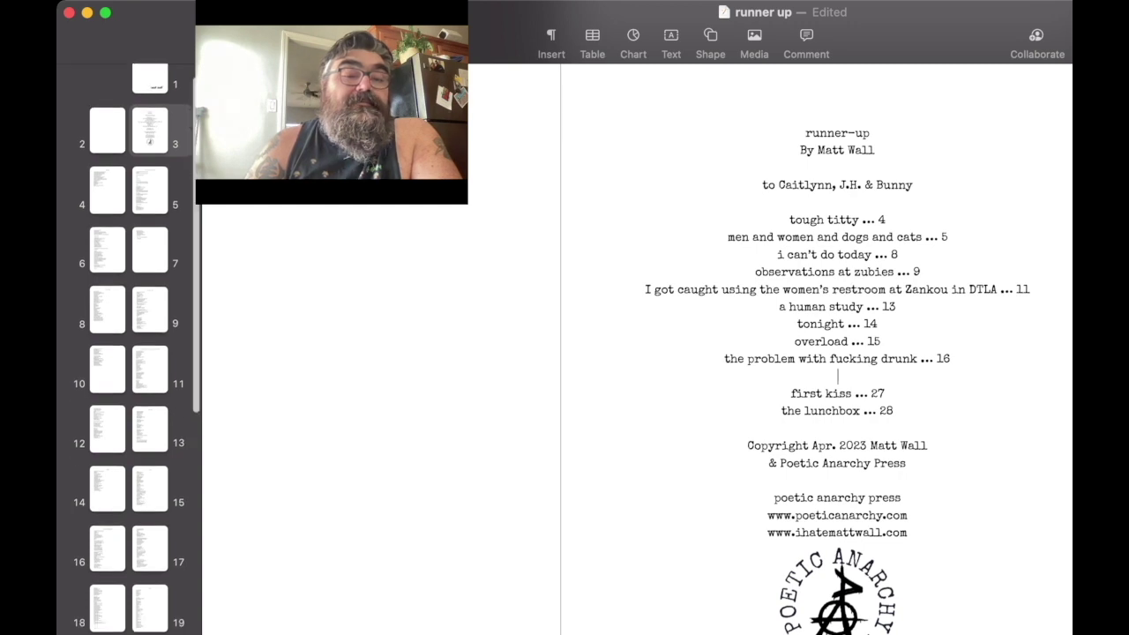
left_click(150, 374)
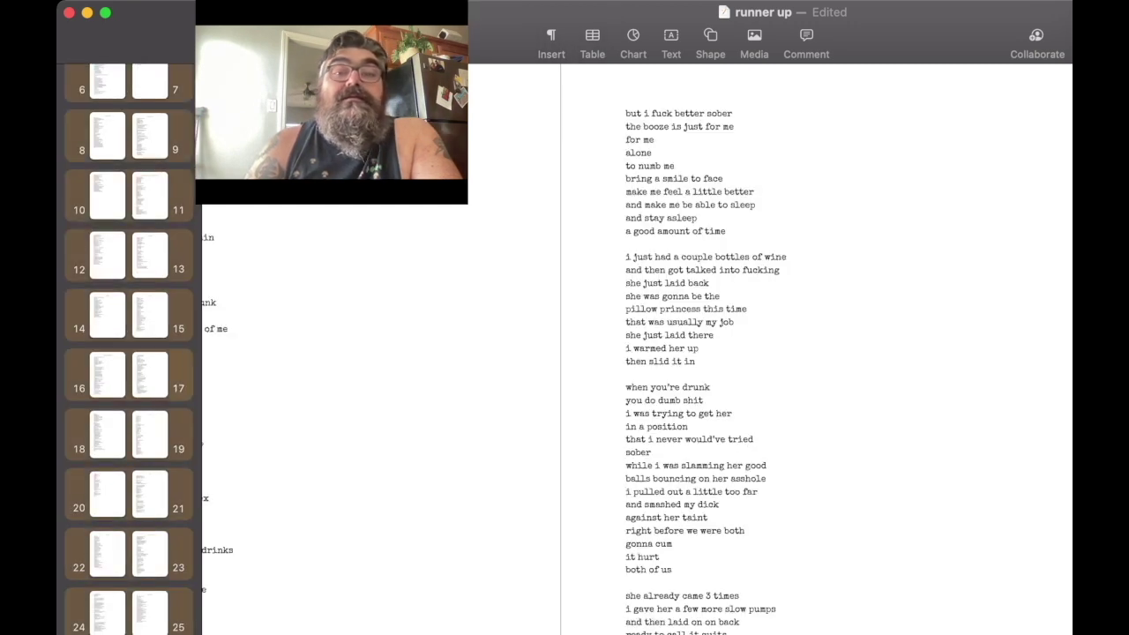
key("Down")
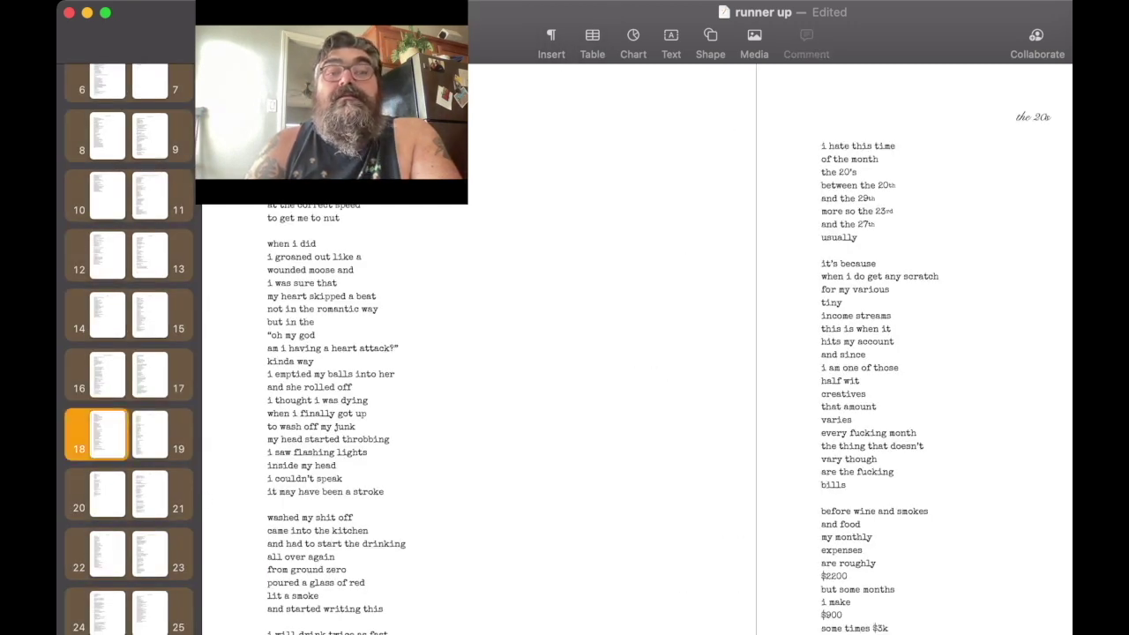
key("Down")
key("Home")
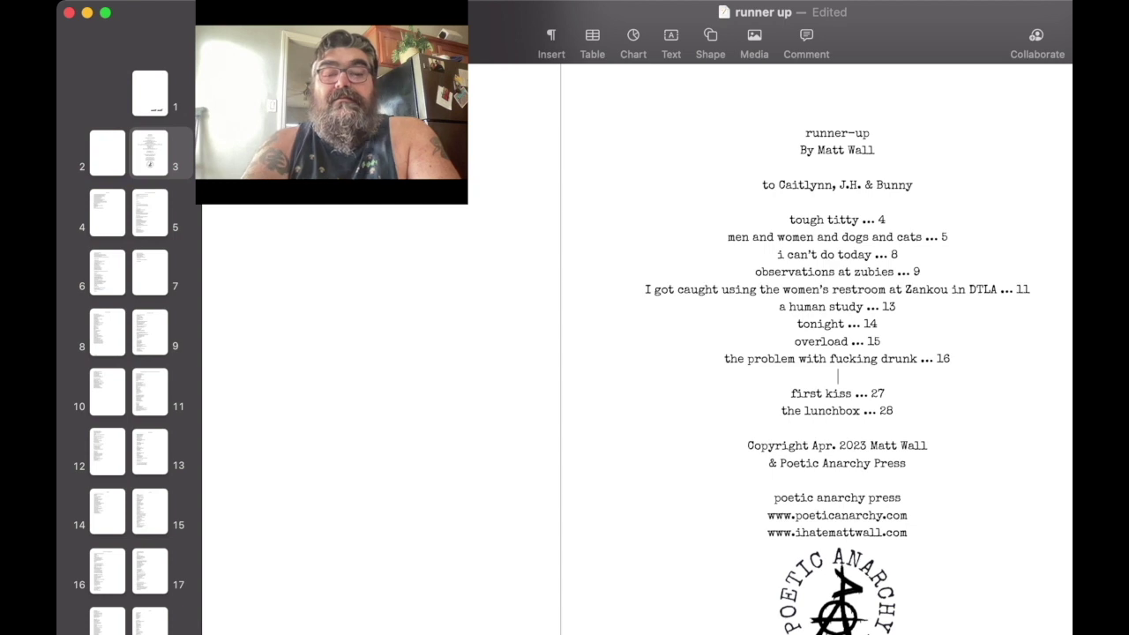
type("the 2")
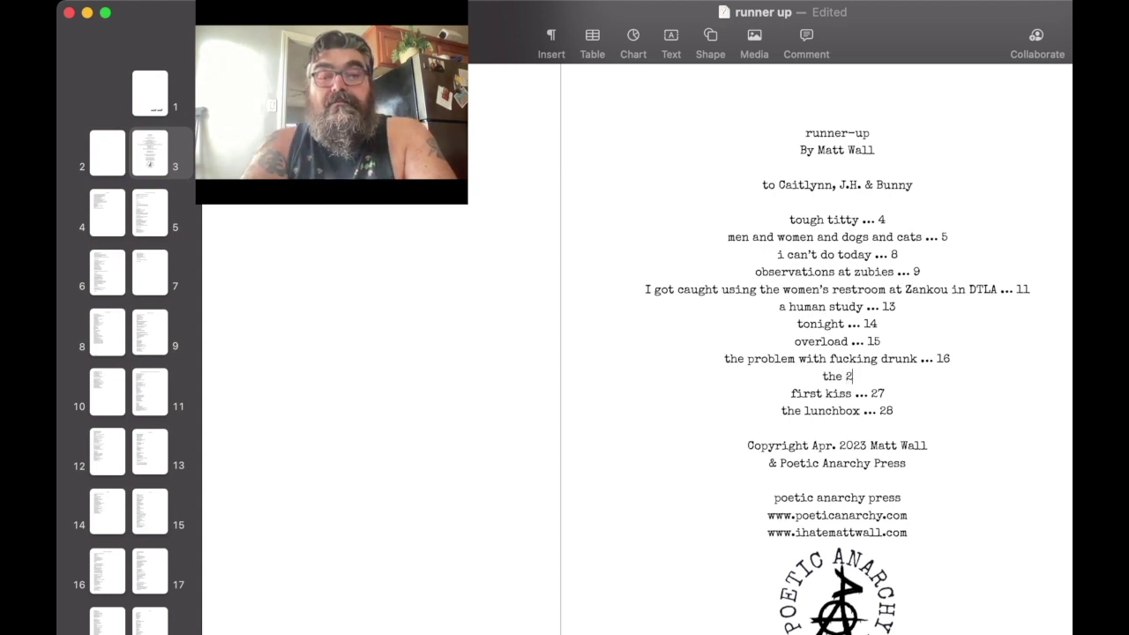
type("0s .")
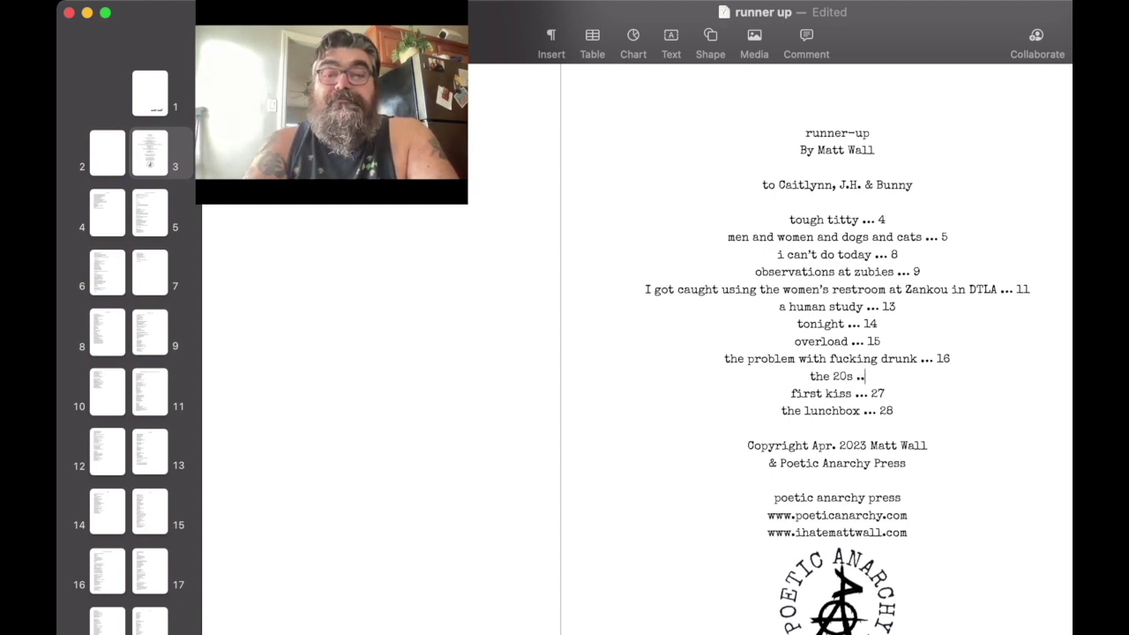
type(".. 19")
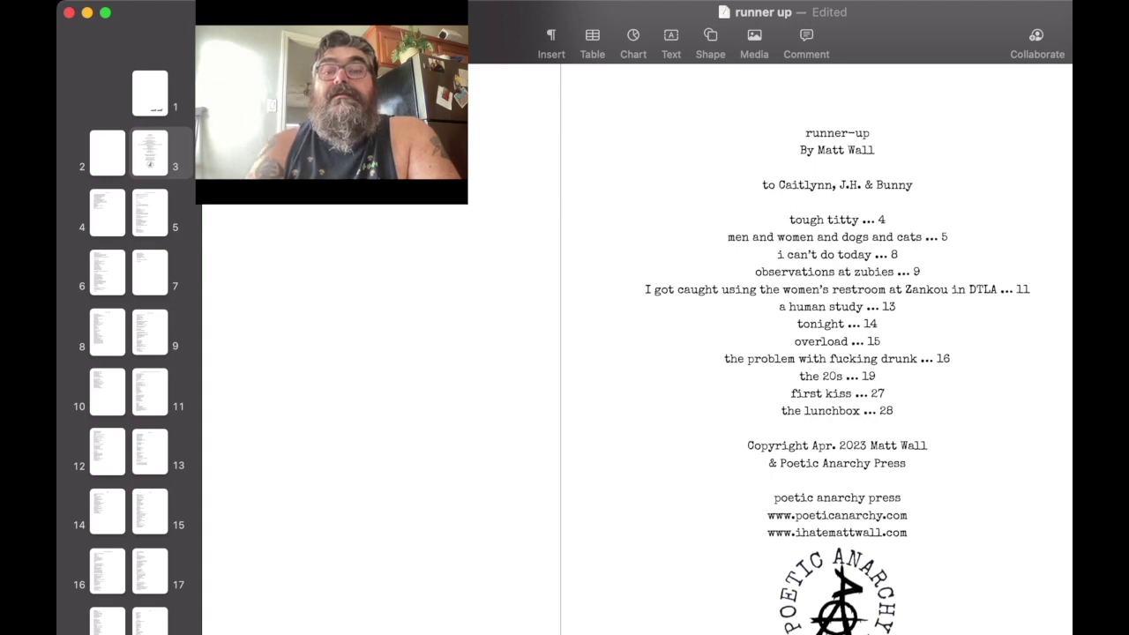
Step: Browse pages 20–23 to check the following poems, then return to the contents page
scroll(129, 352, "down", 5)
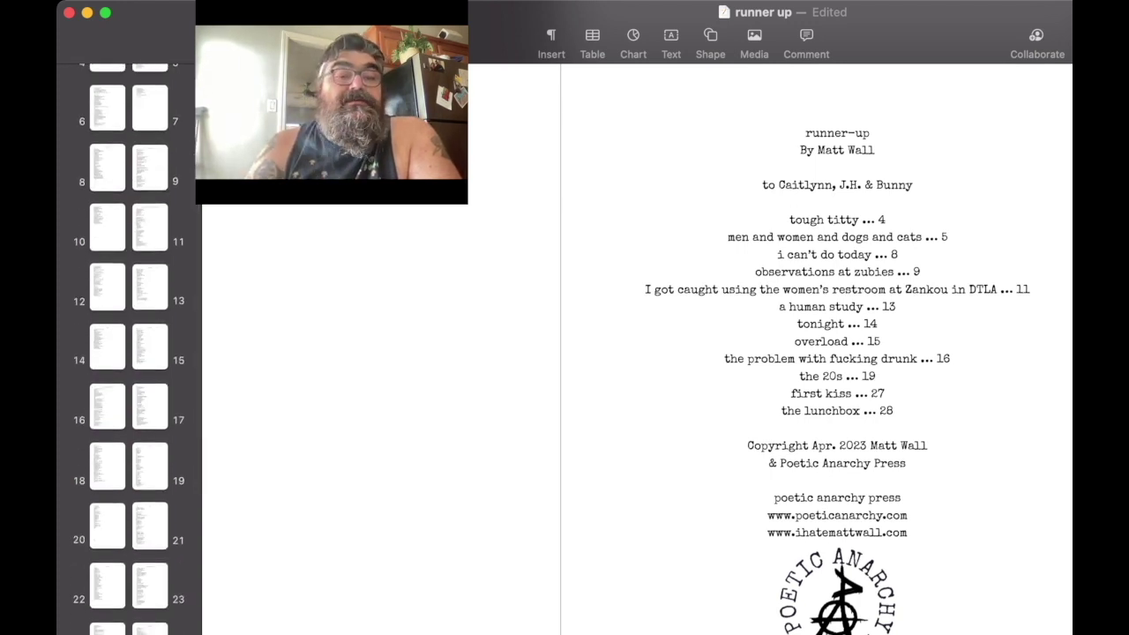
left_click(108, 525)
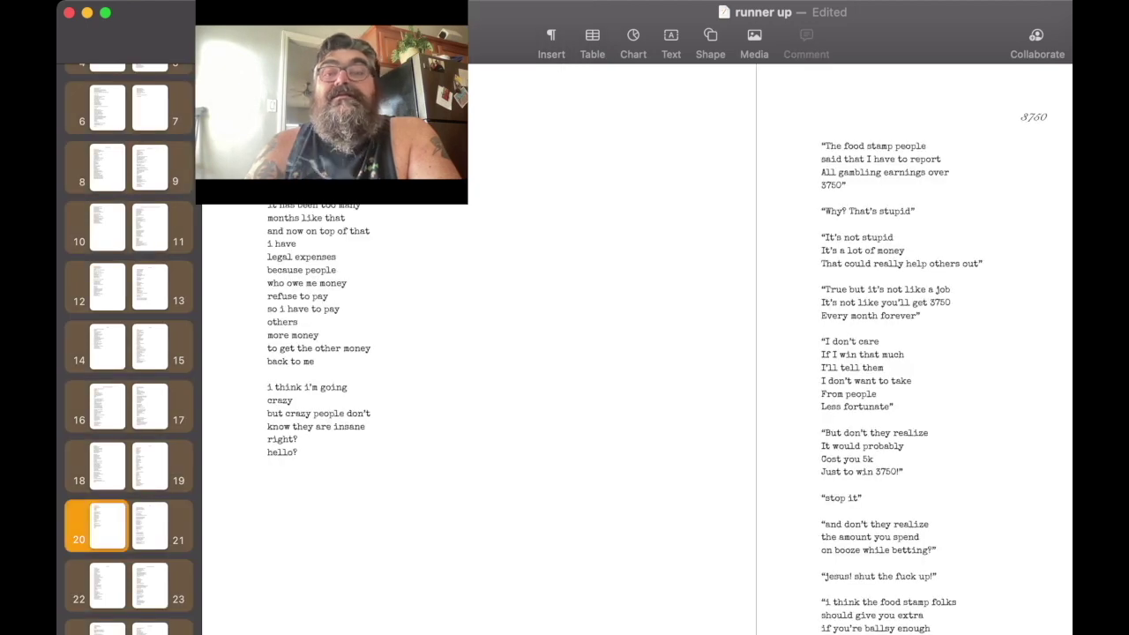
key("Down")
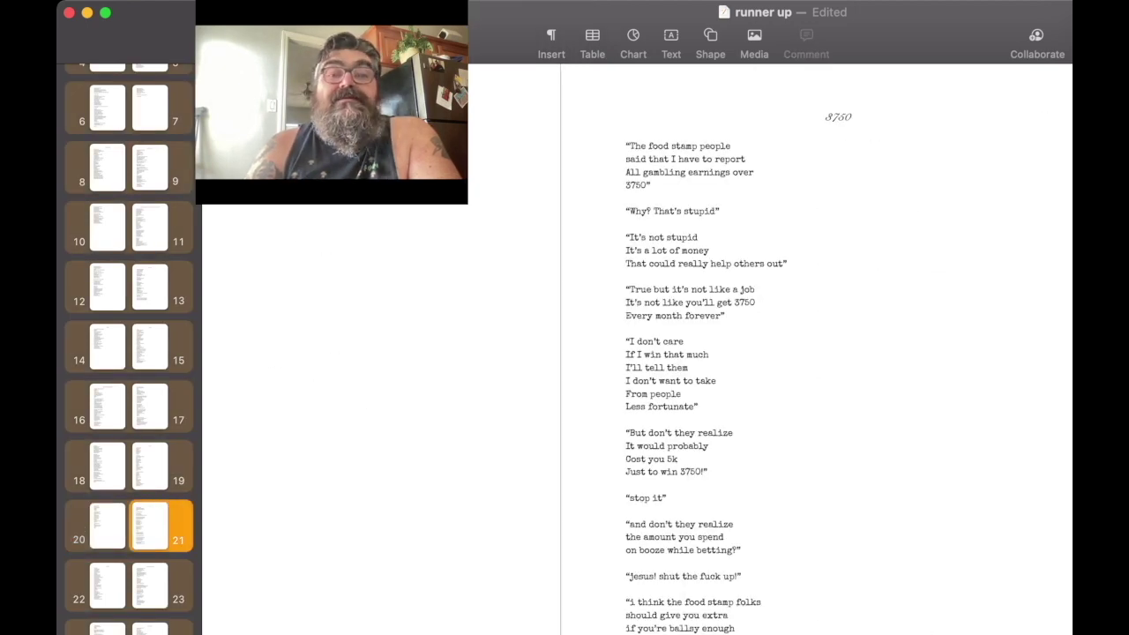
key("Down")
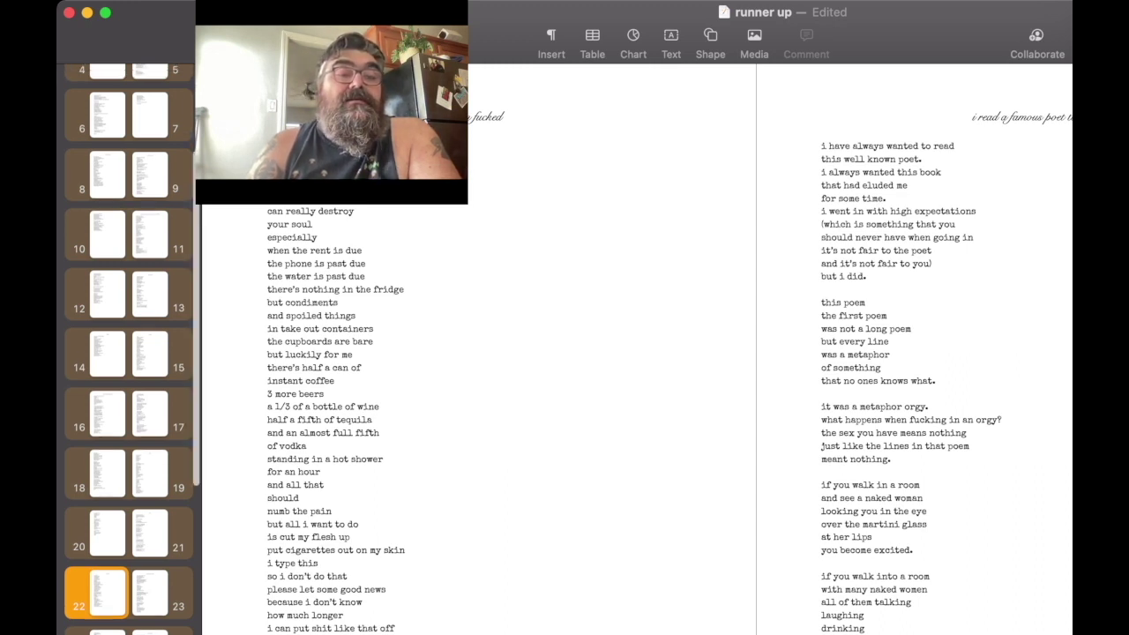
scroll(128, 353, "up", 15)
left_click(150, 154)
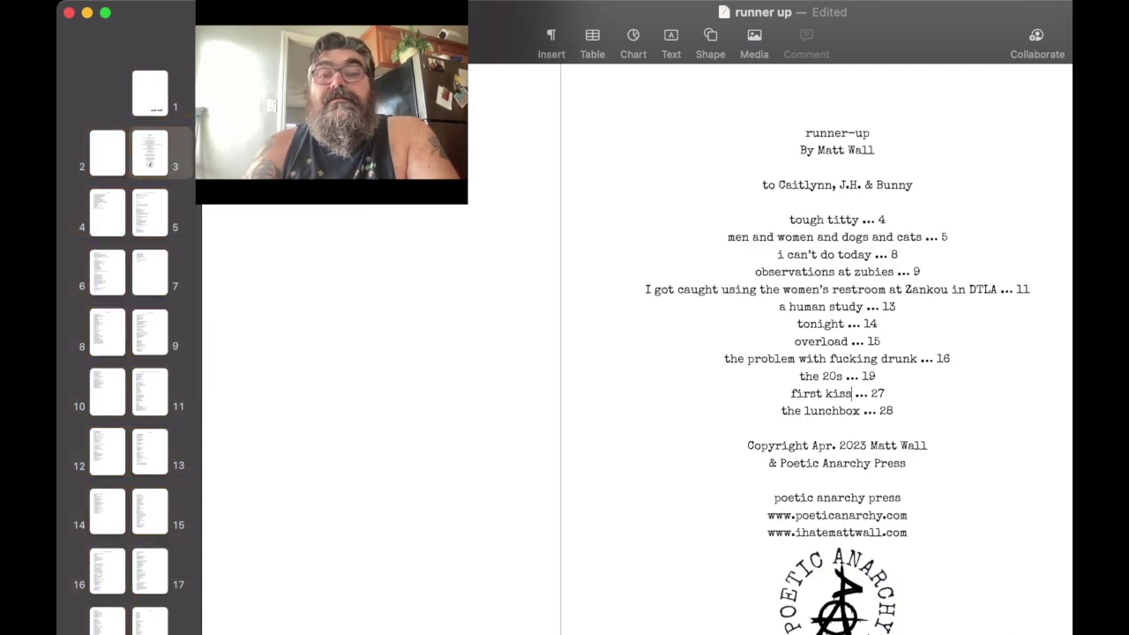
Step: Retitle two contents entries '3750' and 'im fucked', and add 'i read a famous poet today ...'
left_click_drag(791, 393, 852, 394)
type("37")
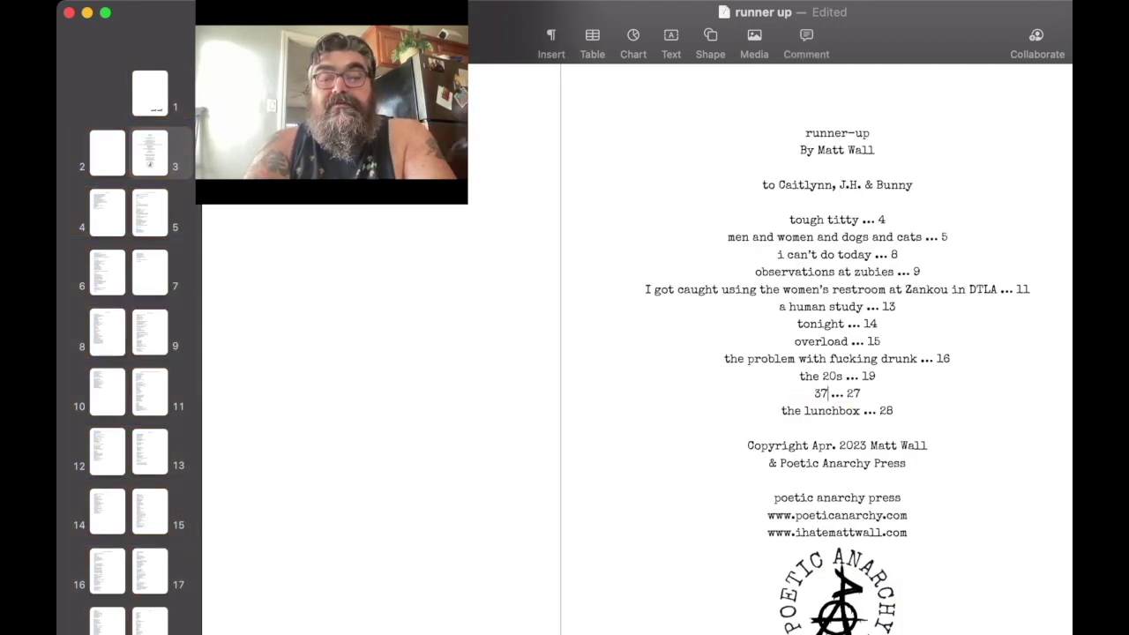
type("50")
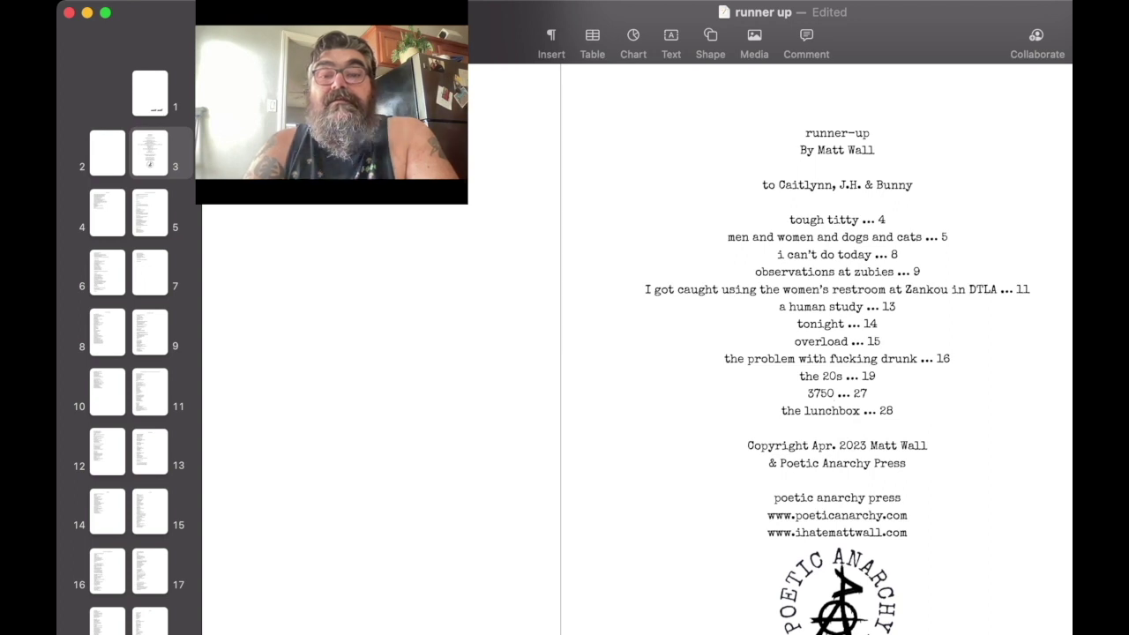
left_click_drag(860, 410, 781, 410)
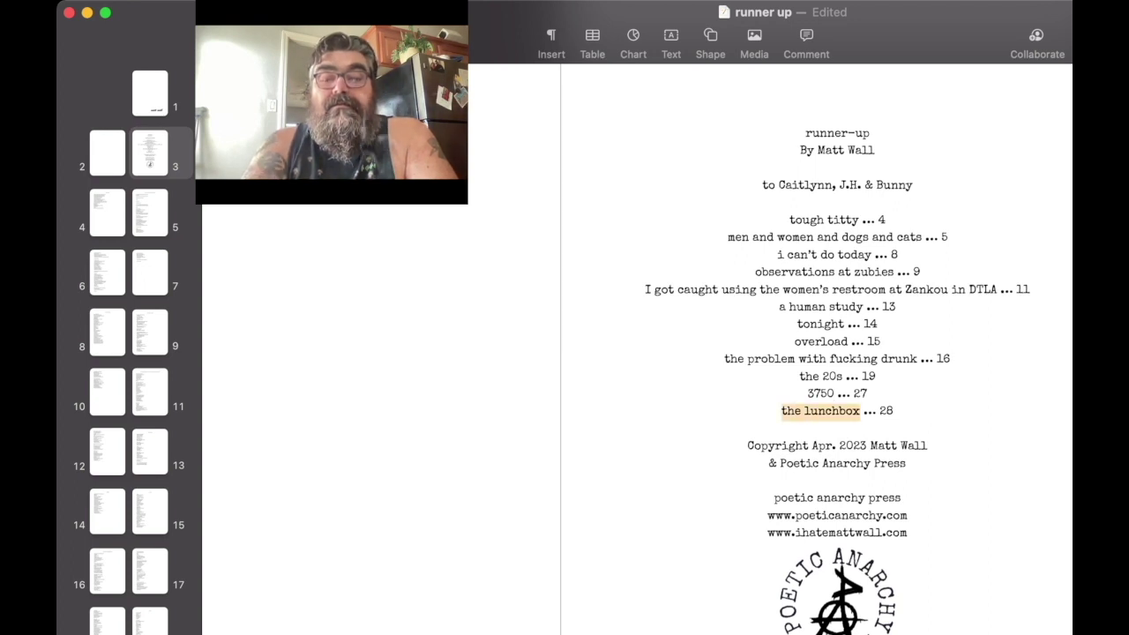
type("im fucked")
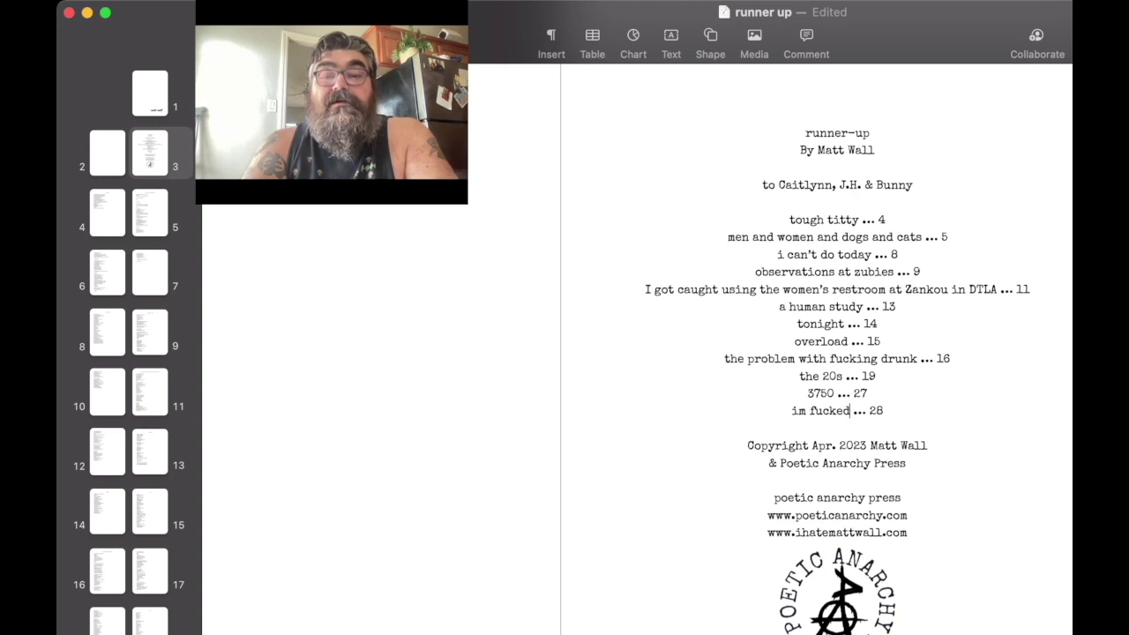
key("Return")
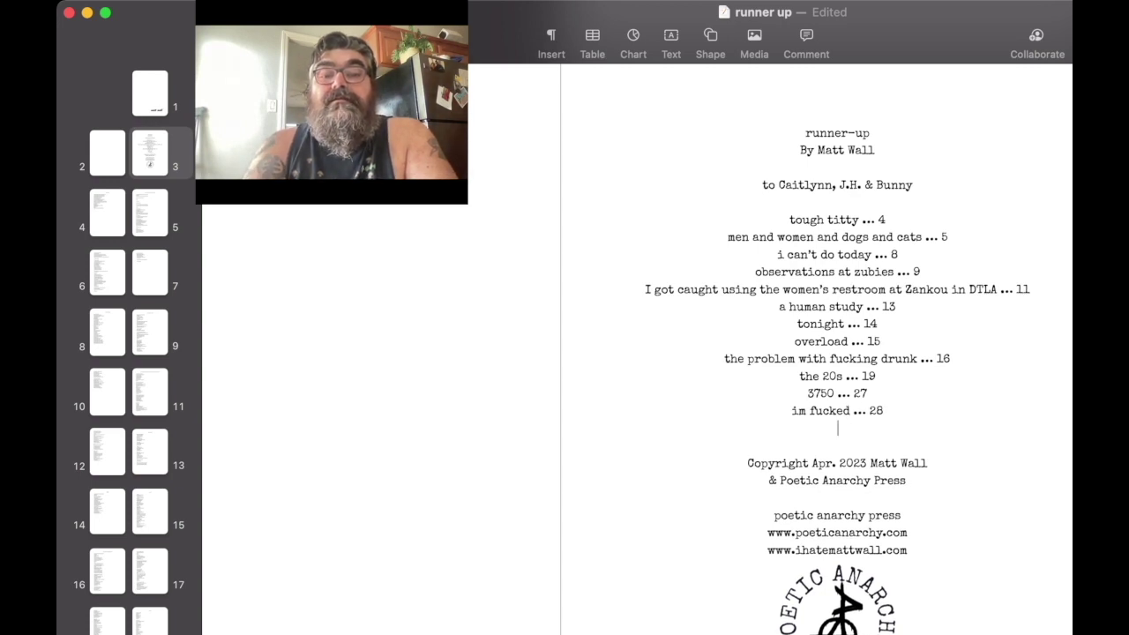
type("i read a")
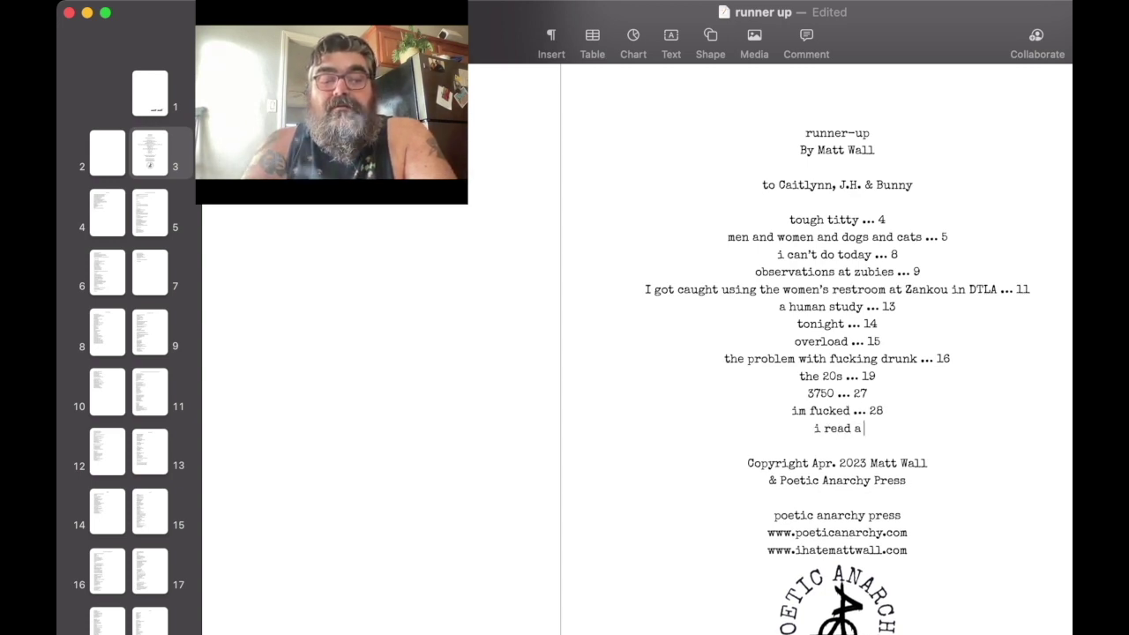
type(" fo")
key("BackSpace")
type("am")
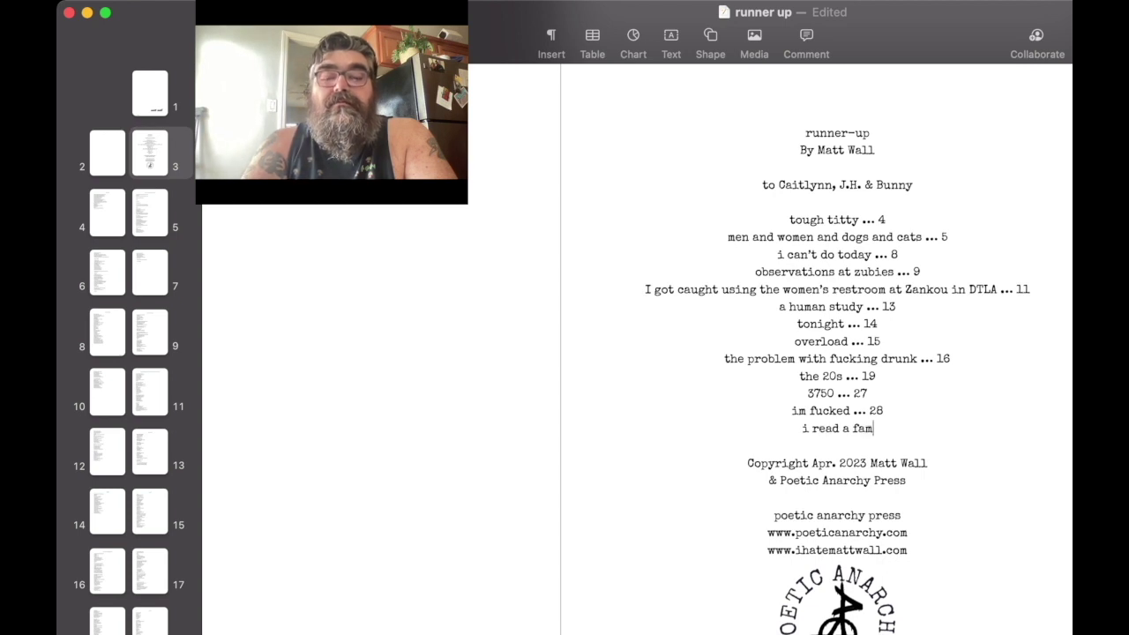
type("ous poet today ")
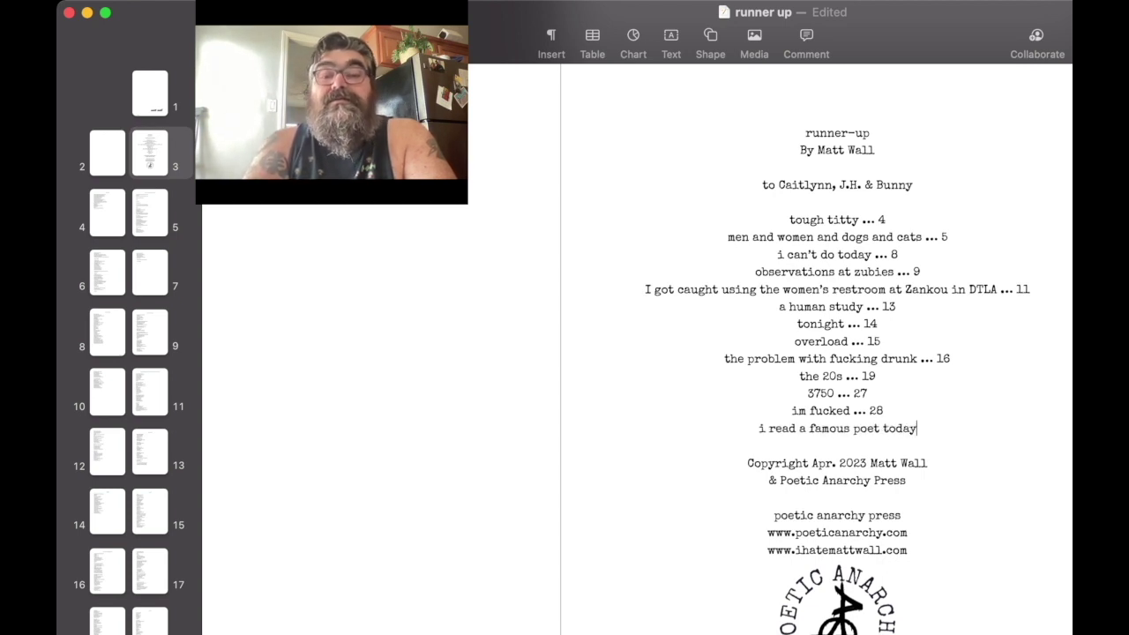
type("..")
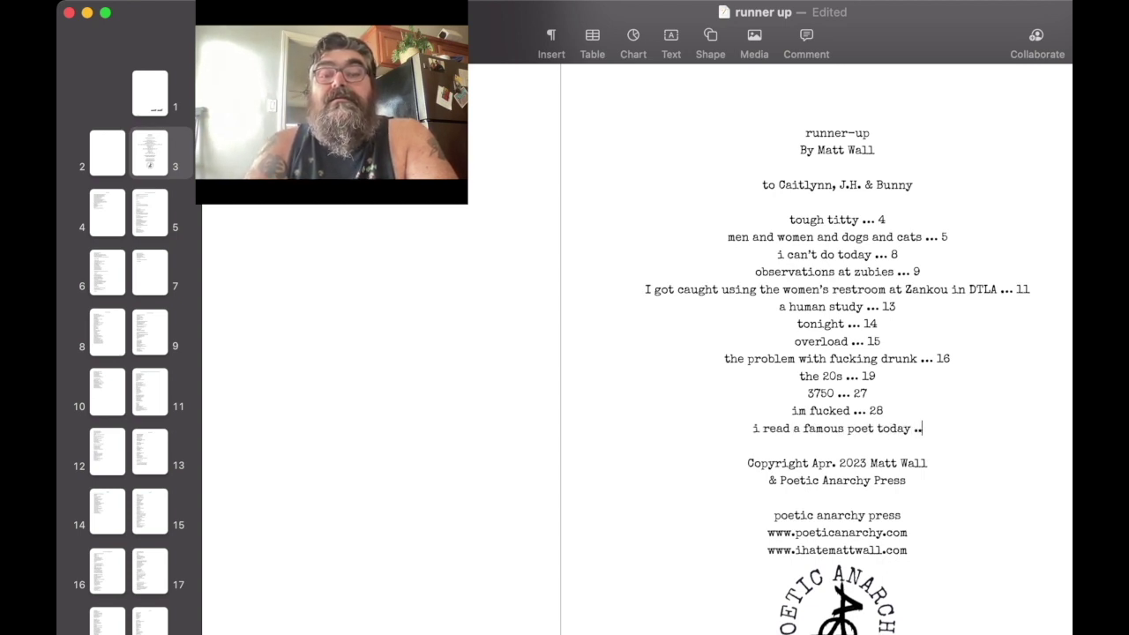
type("..")
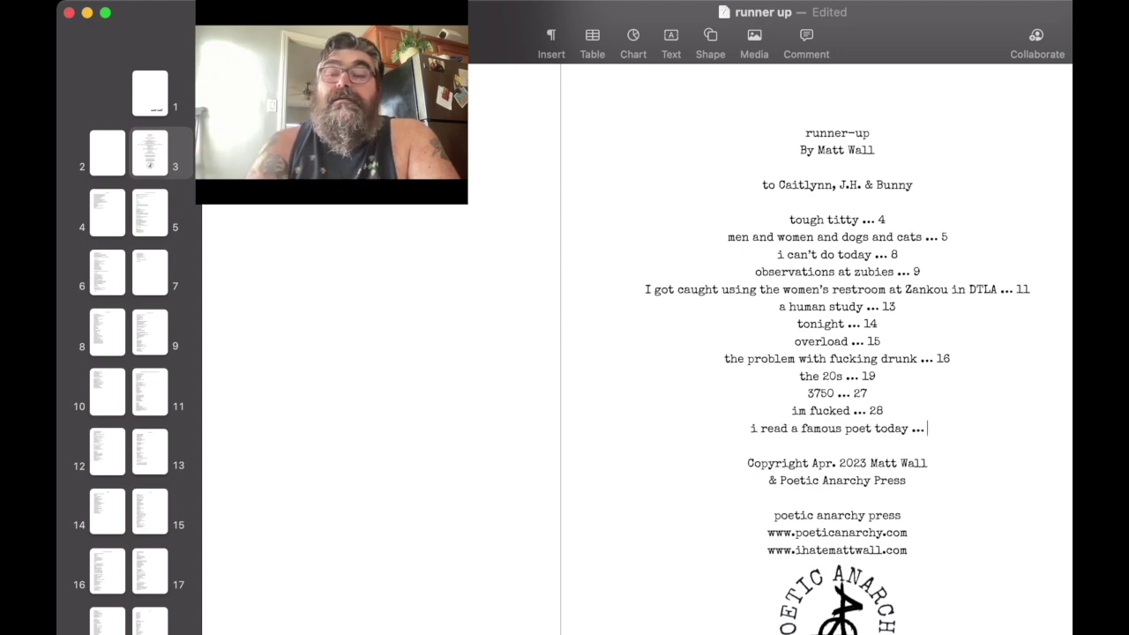
Step: Correct the page numbers to 21 for 3750, 22 for im fucked, and 23 for the poet entry
key("BackSpace")
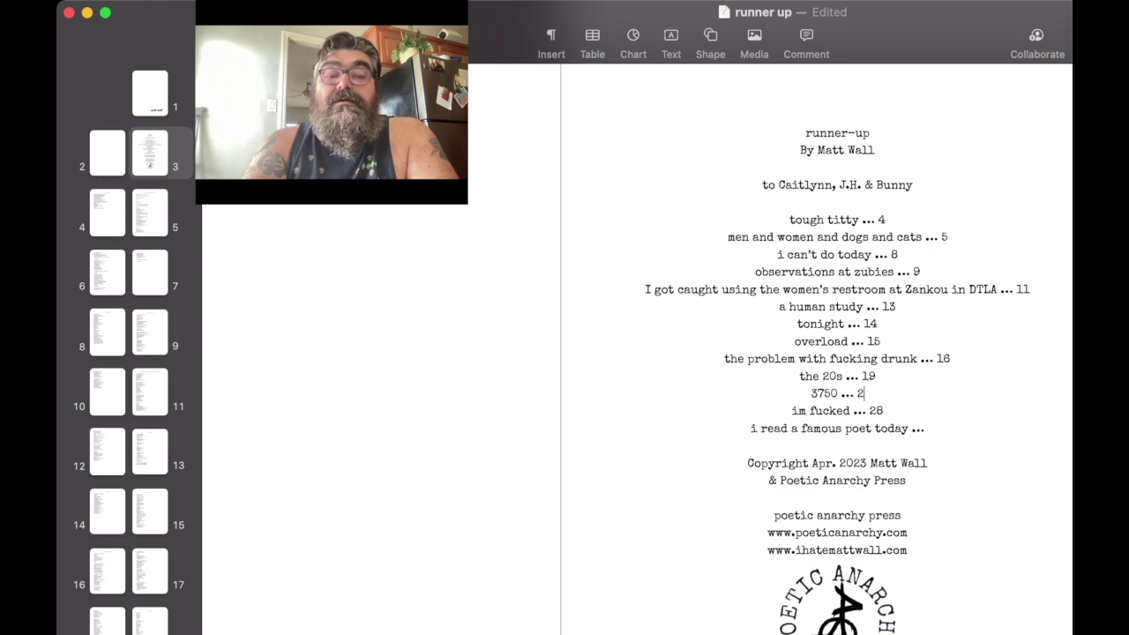
type("1")
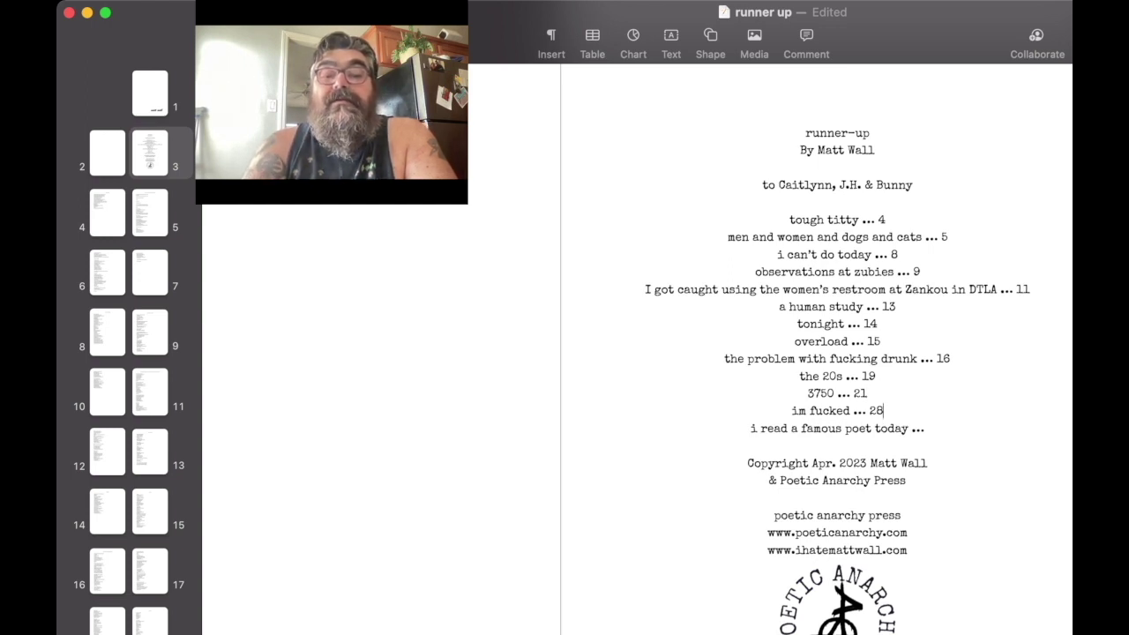
key("BackSpace")
type("2")
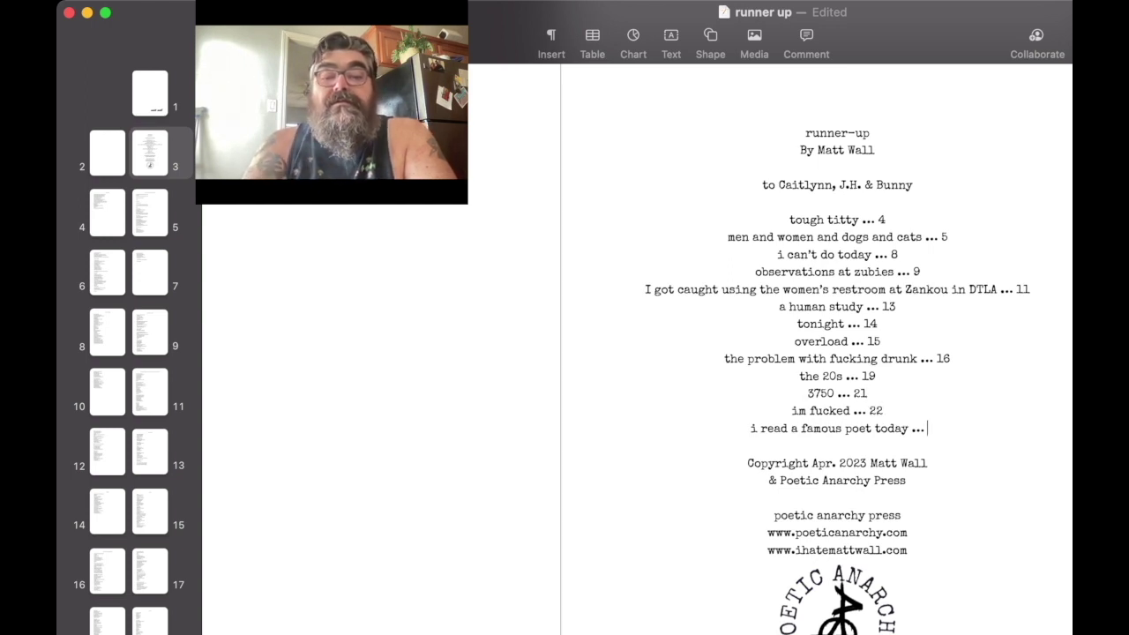
type(" 23")
Step: Check the poems on pages 23 to 25, then return to the contents page
scroll(129, 353, "down", 5)
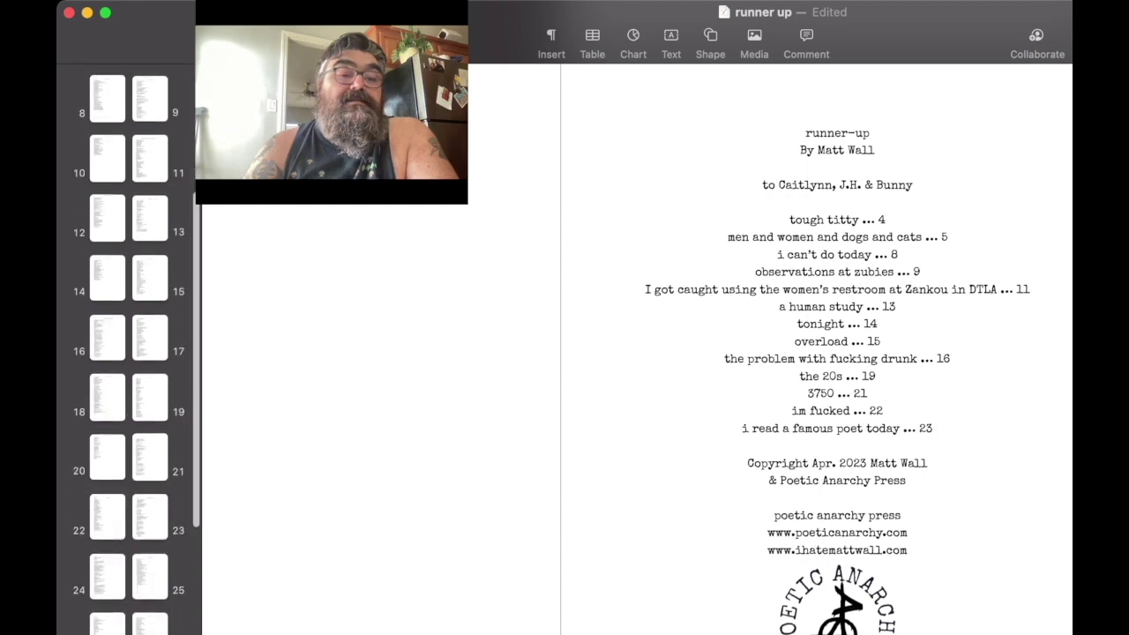
left_click(150, 471)
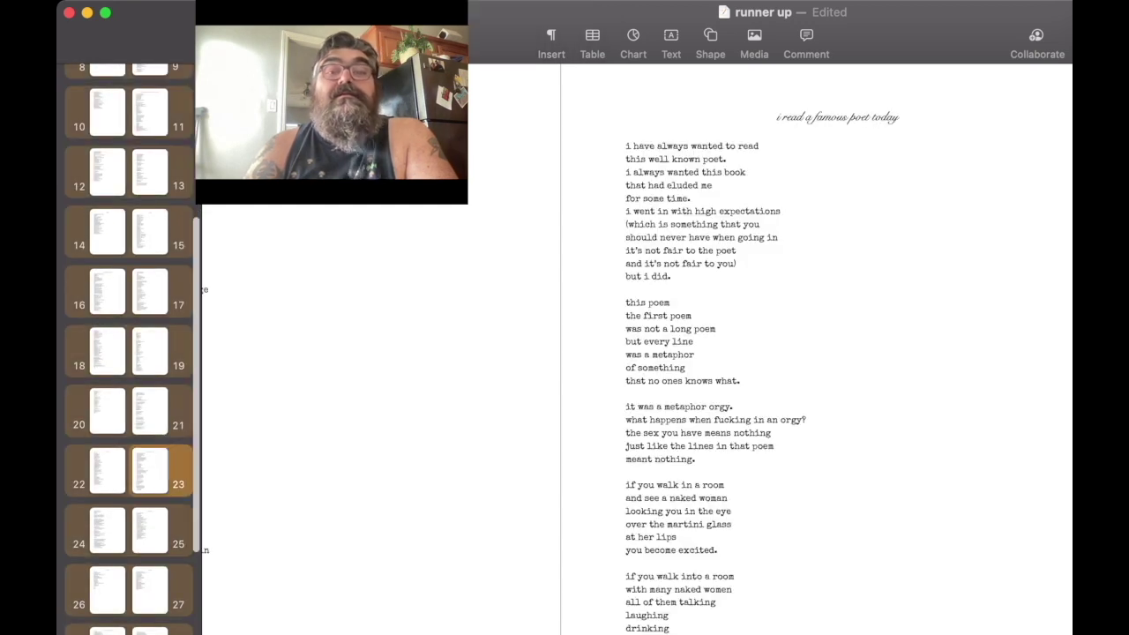
key("Down")
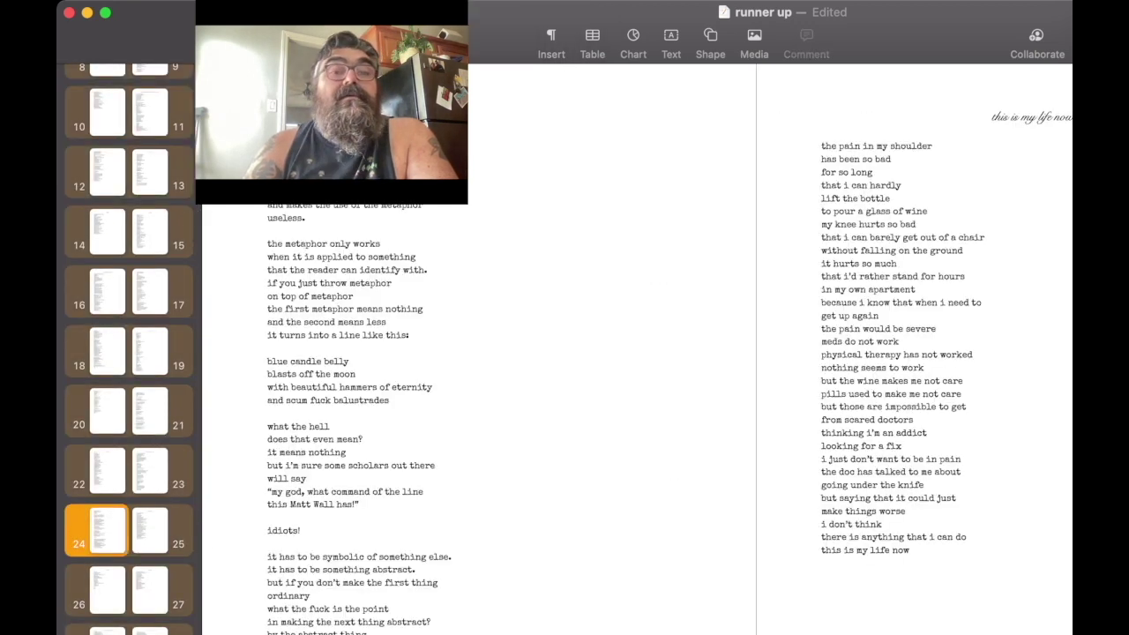
key("Down")
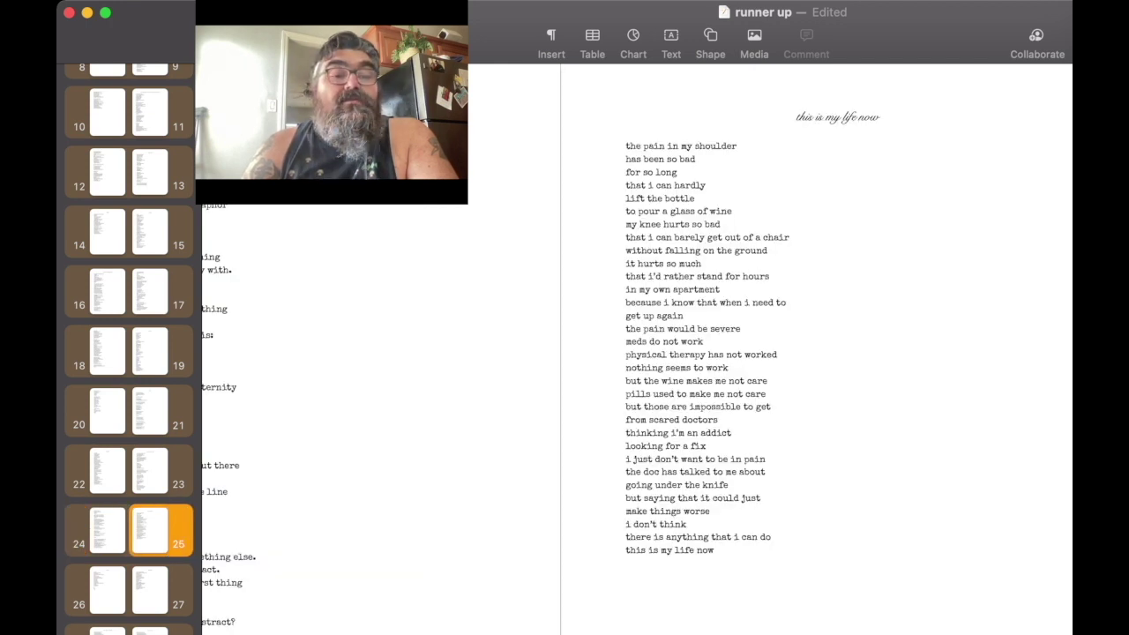
scroll(128, 353, "up", 5)
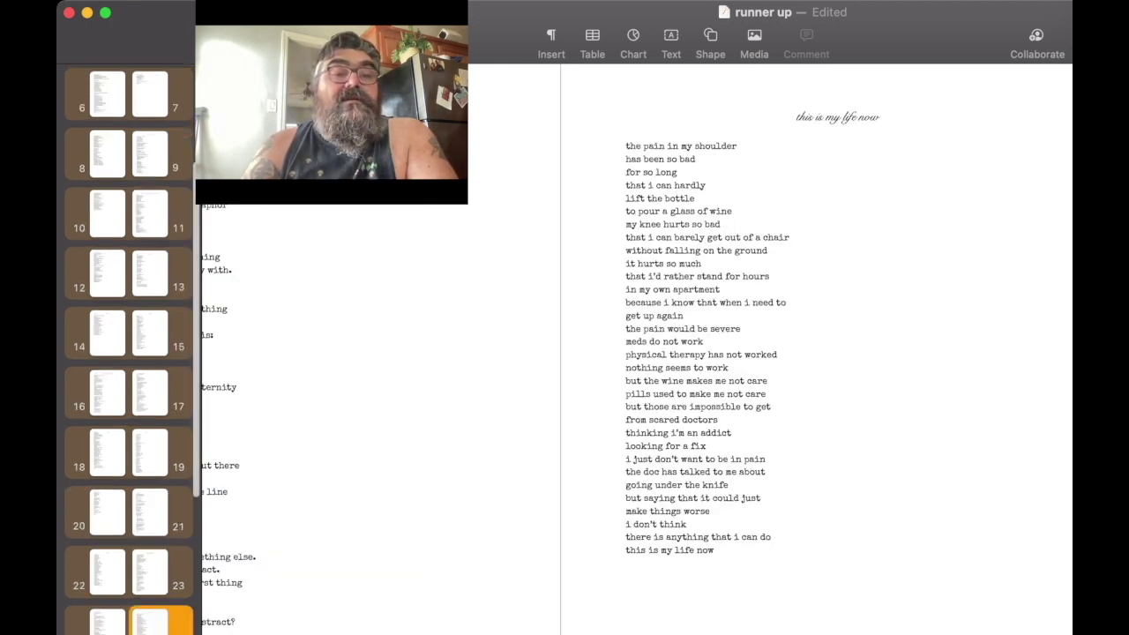
left_click(149, 155)
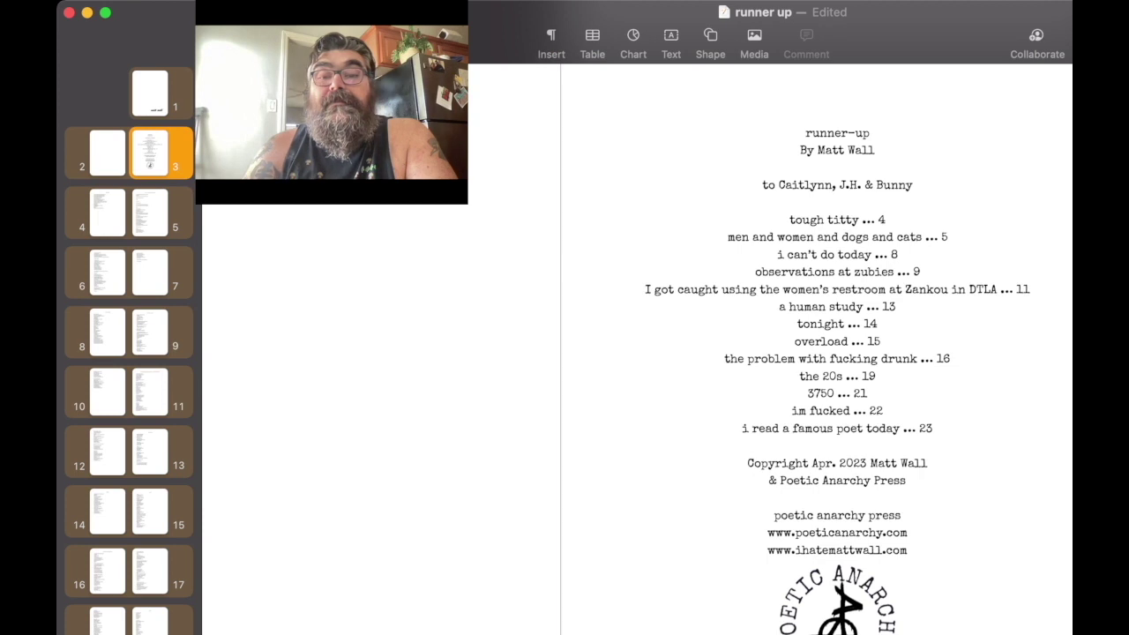
Step: Add the contents entry 'this is my life now ... 25' below the poet line
key("Return")
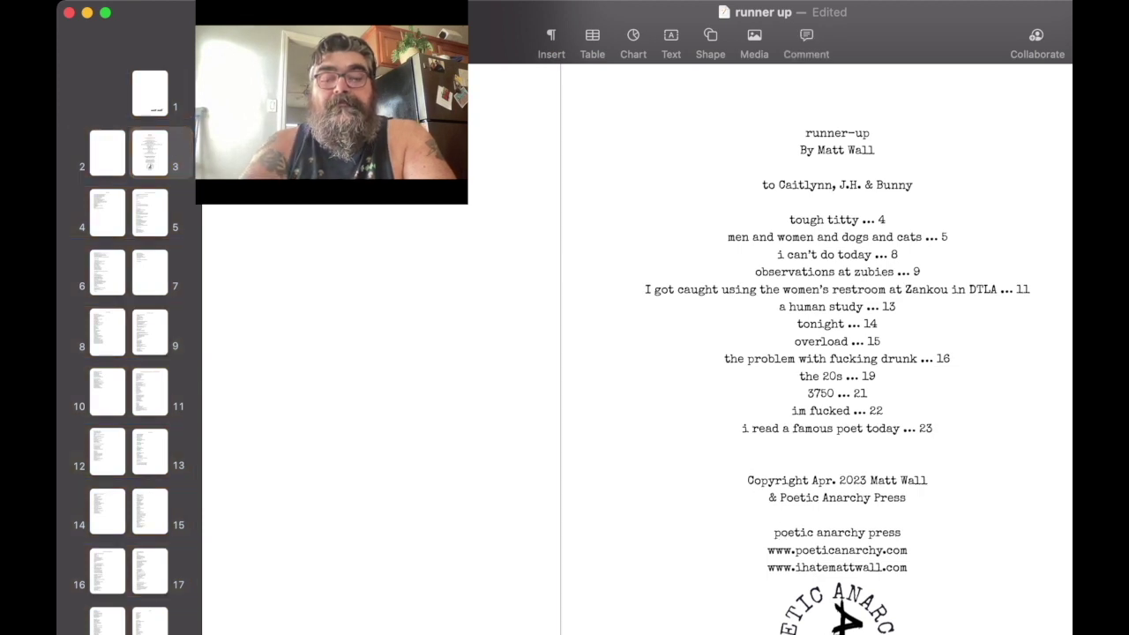
type("this is my life")
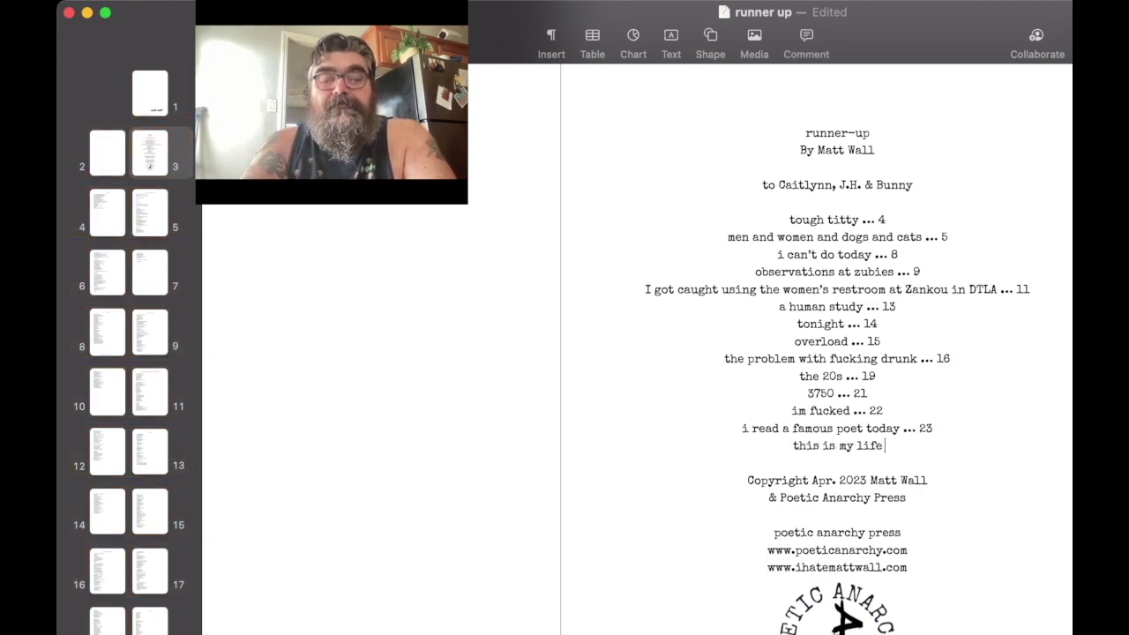
type(" now ...")
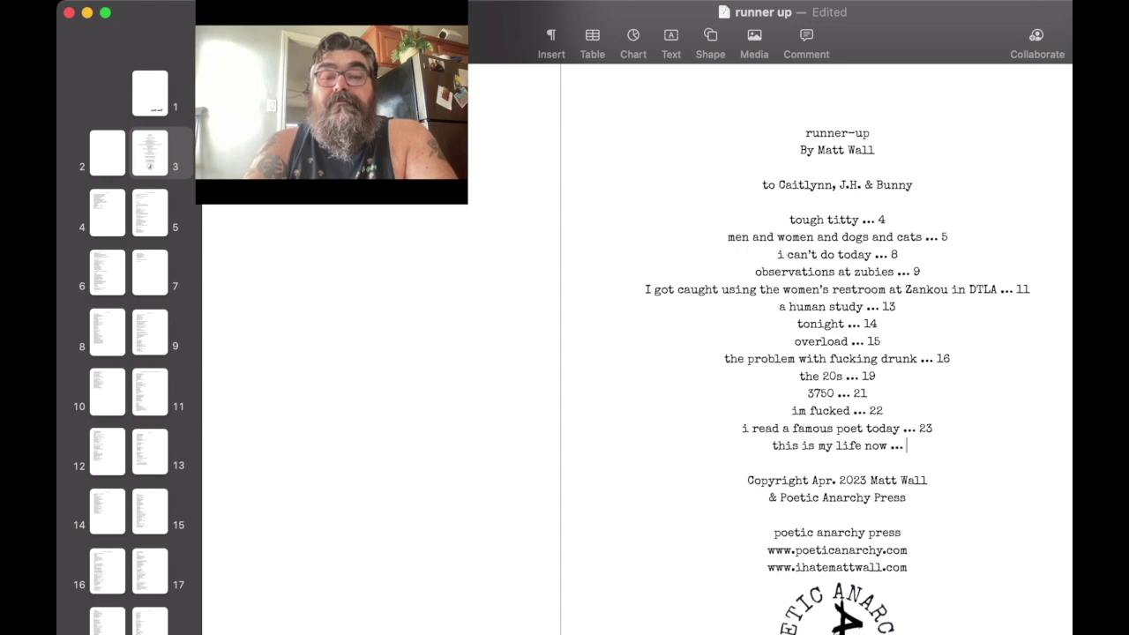
type(" 3")
key("BackSpace")
type("25")
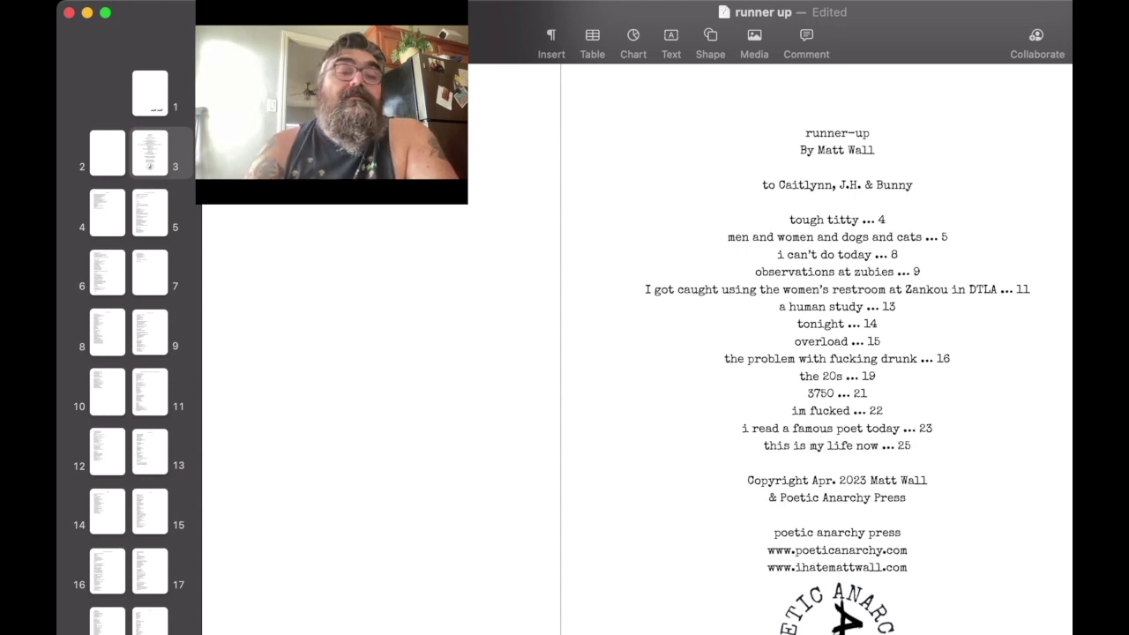
Step: Look at pages 25 through 27 to find 'the right idea', then return to the contents
scroll(128, 353, "down", 10)
scroll(129, 353, "up", 1)
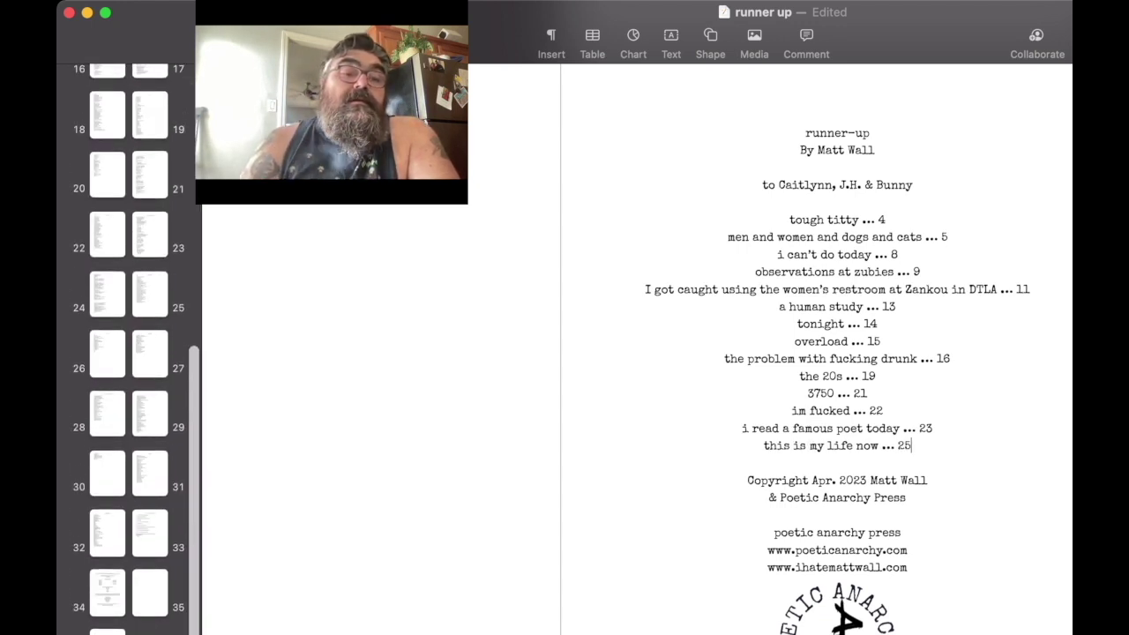
left_click(150, 294)
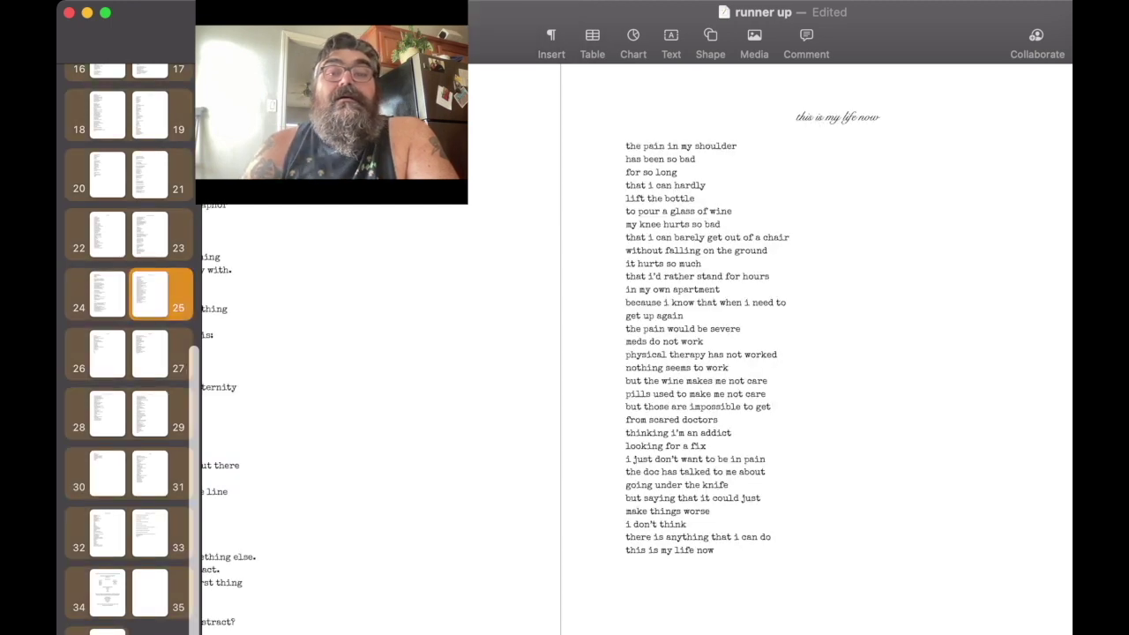
key("Down")
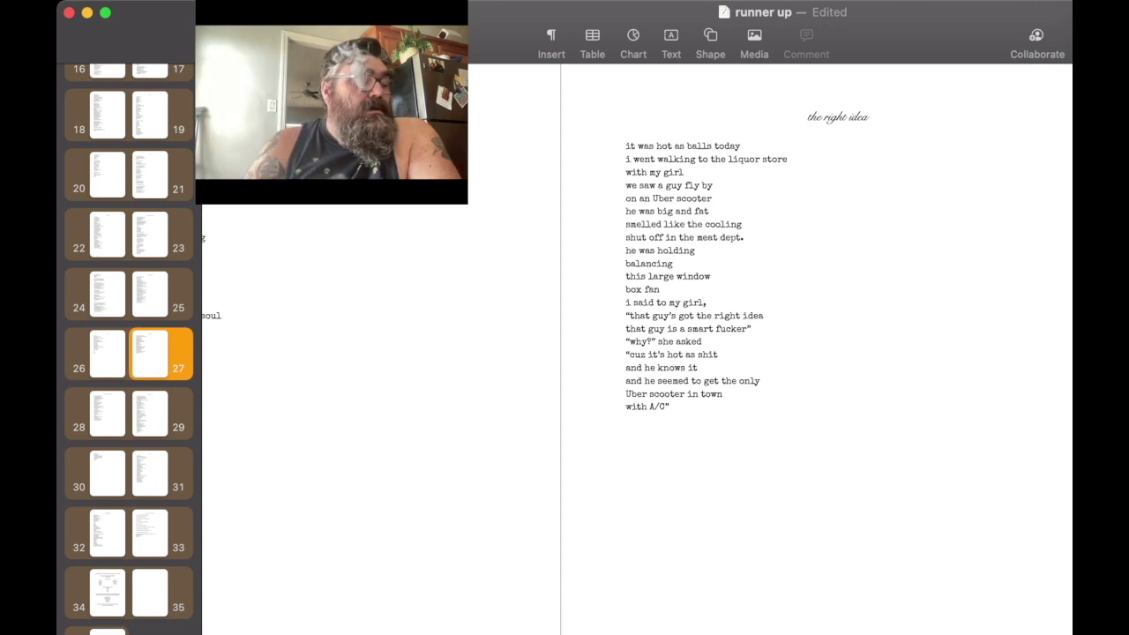
scroll(150, 173, "up", 10)
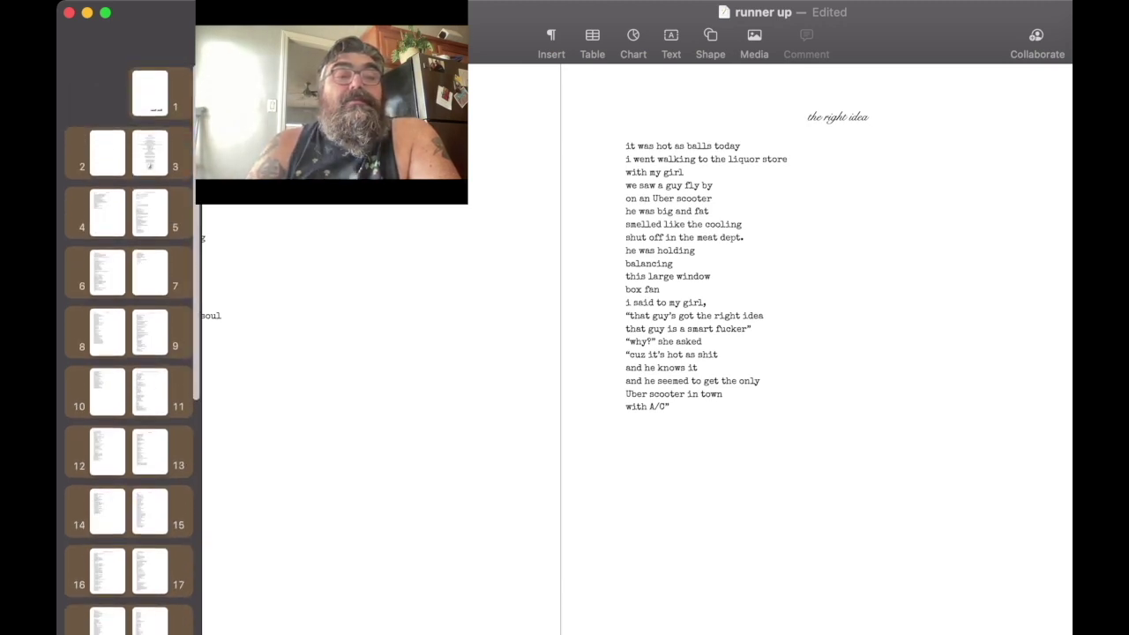
left_click(150, 158)
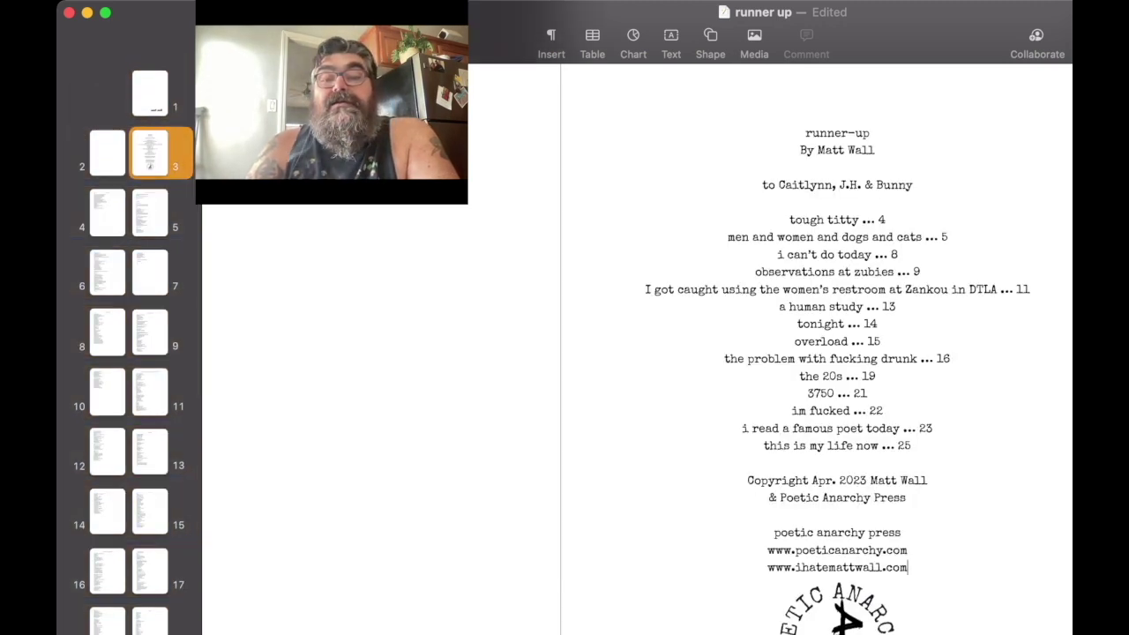
Step: Shrink the page 3 title and contents text two sizes with Cmd+-, and add a blank line after the last entry
key("shift+Up")
key("shift+Up")
key("shift+Up")
key("shift+Up")
key("shift+Up")
key("shift+Up")
key("shift+Up")
key("shift+Up")
key("shift+Up")
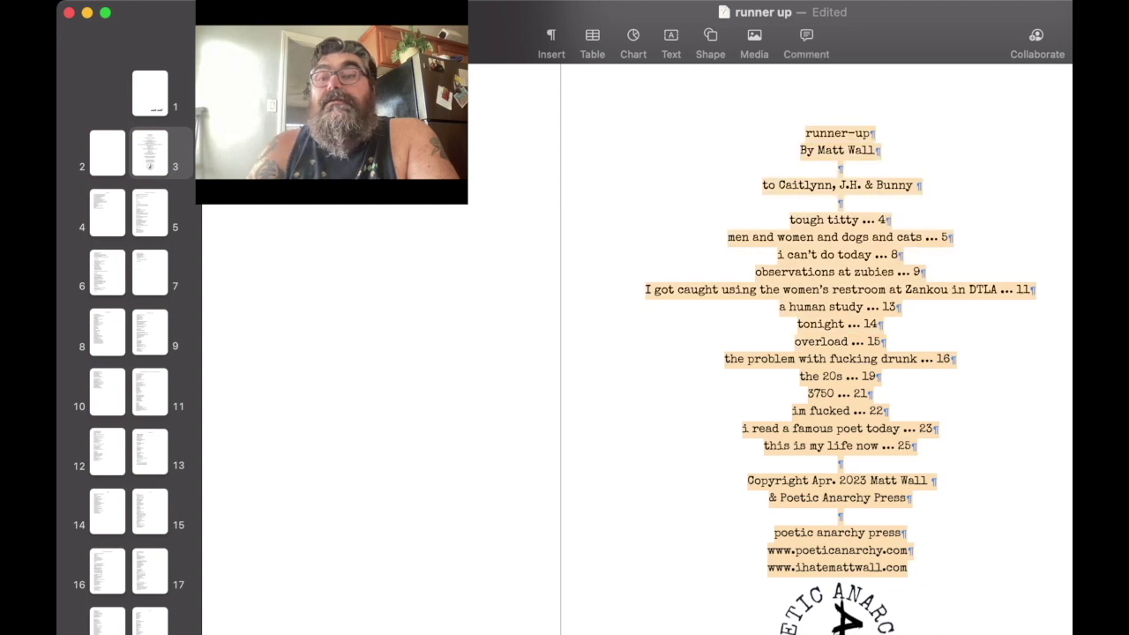
key("super+minus")
key("super+minus")
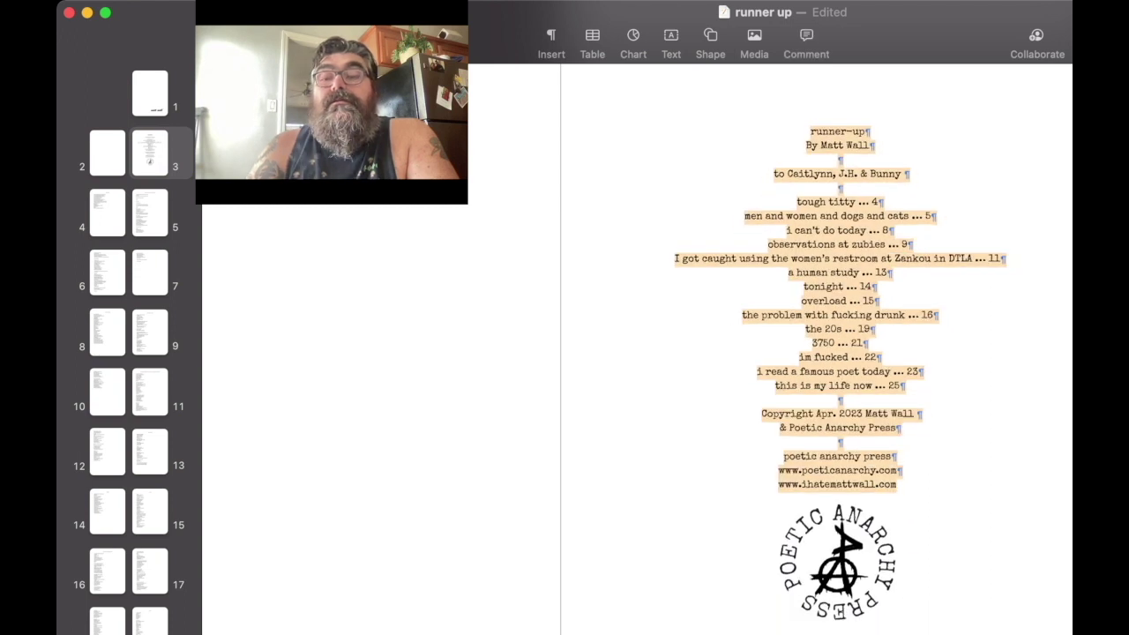
key("super+minus")
left_click(891, 404)
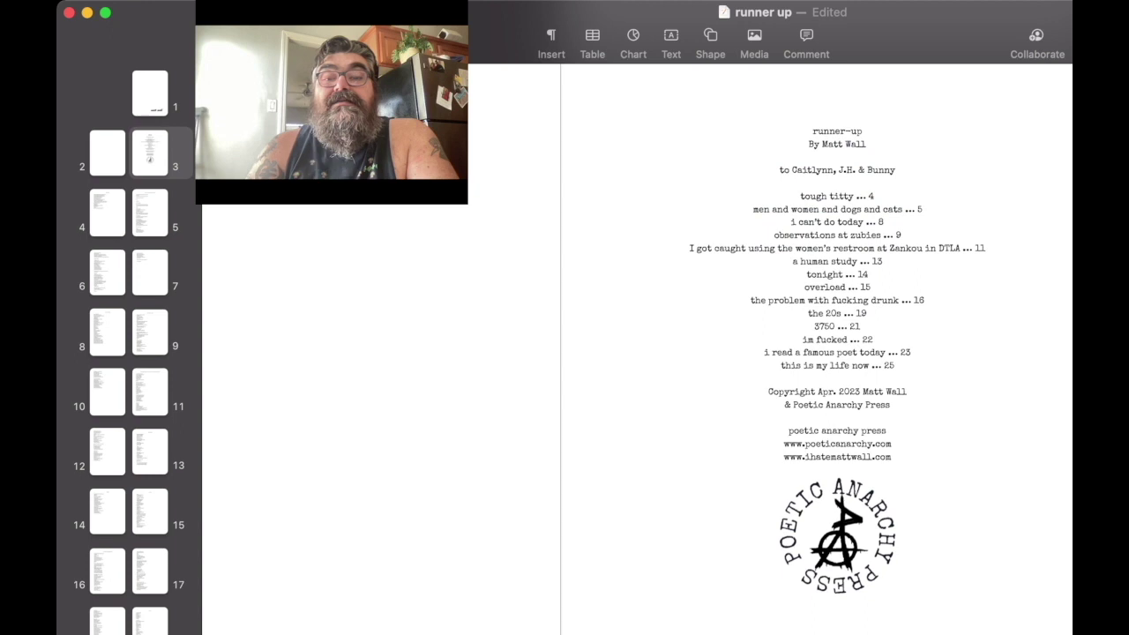
key("Return")
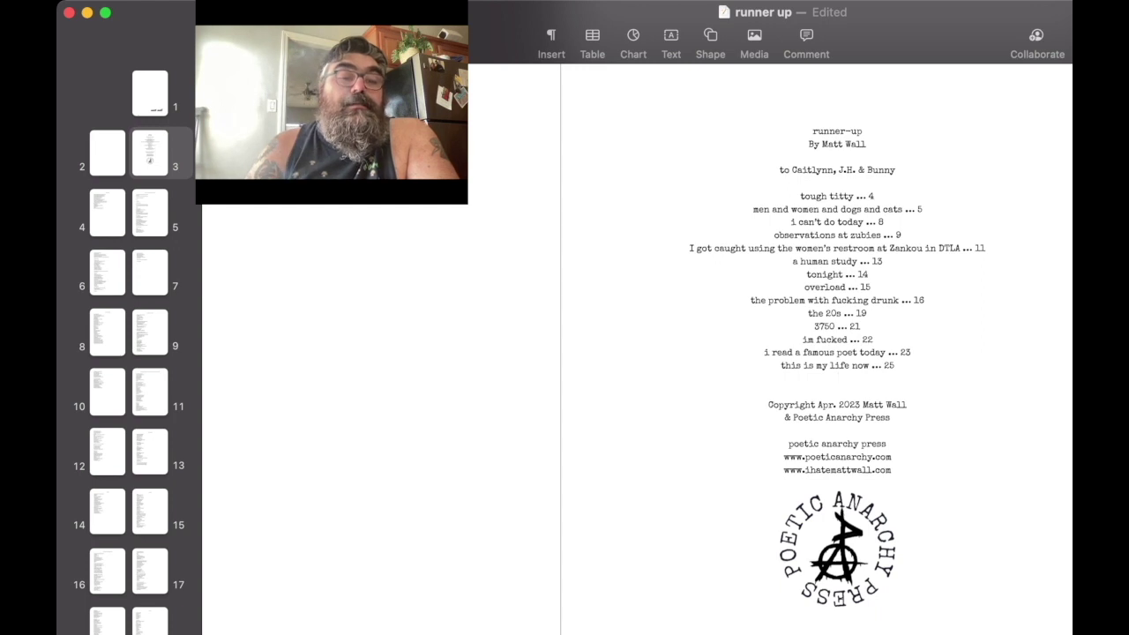
Step: Check the poems on pages 25 to 27, then return to the contents page
scroll(129, 353, "down", 10)
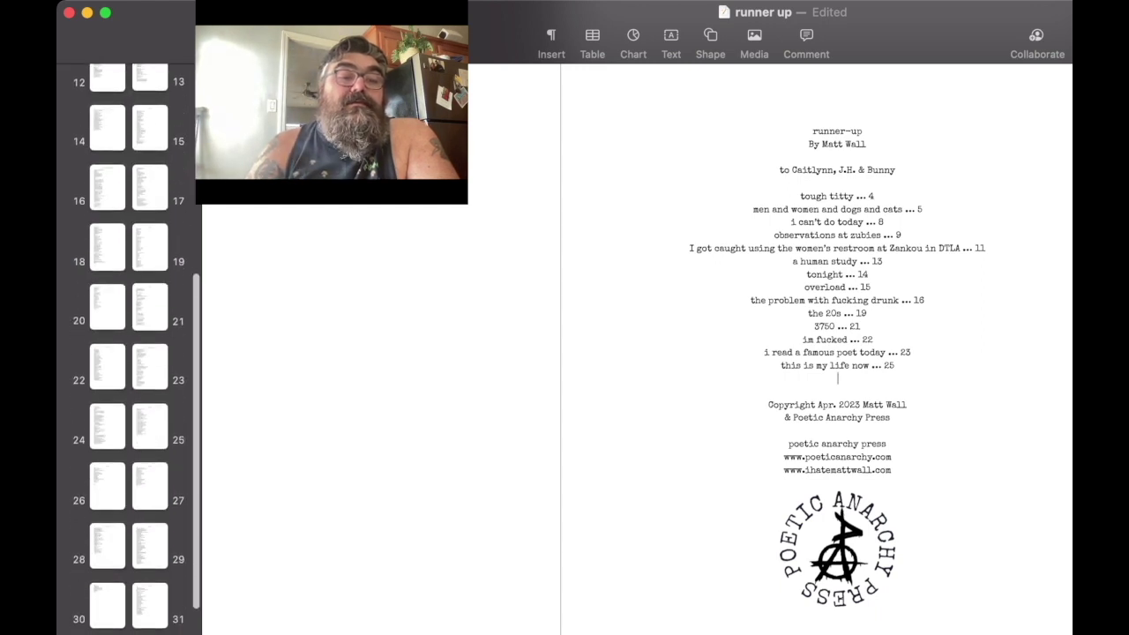
left_click(150, 426)
key("Down")
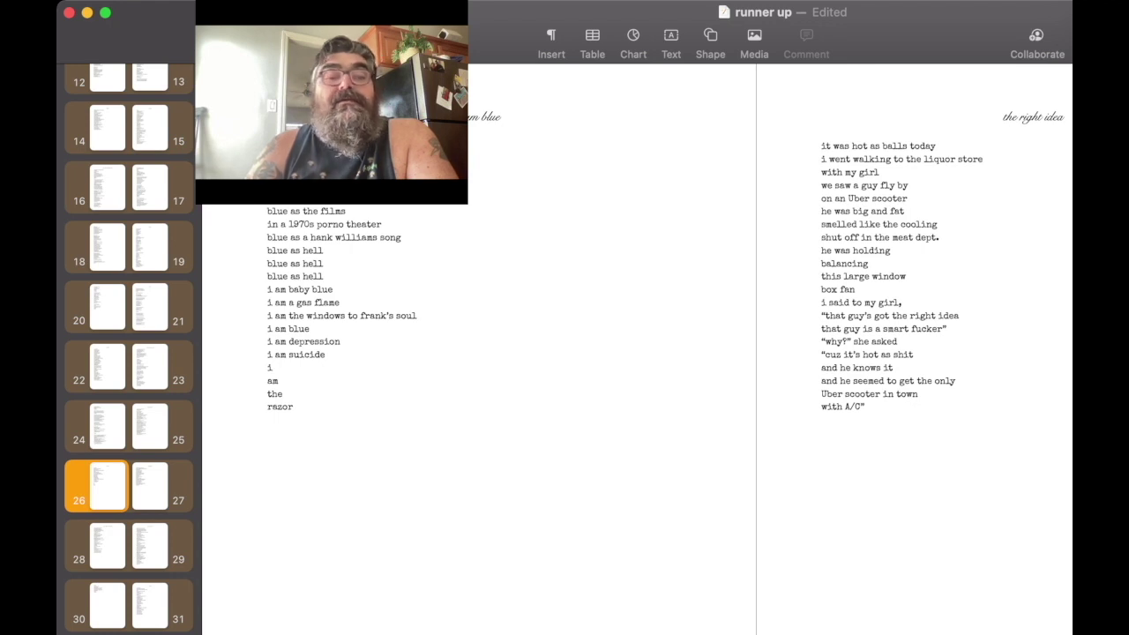
key("Down")
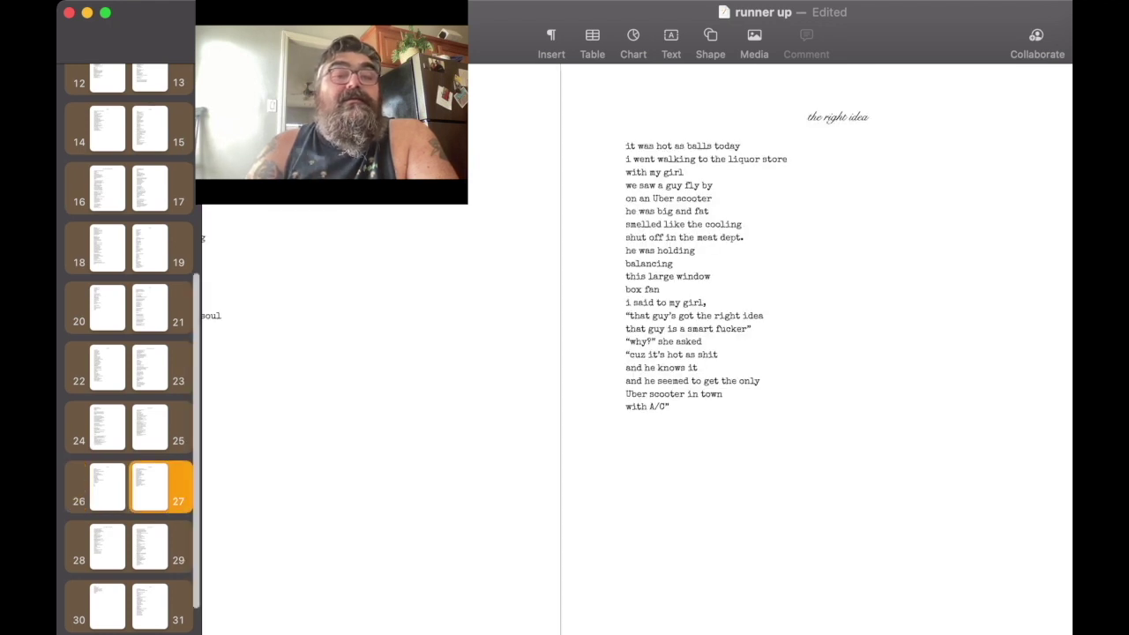
scroll(132, 353, "up", 10)
left_click(150, 151)
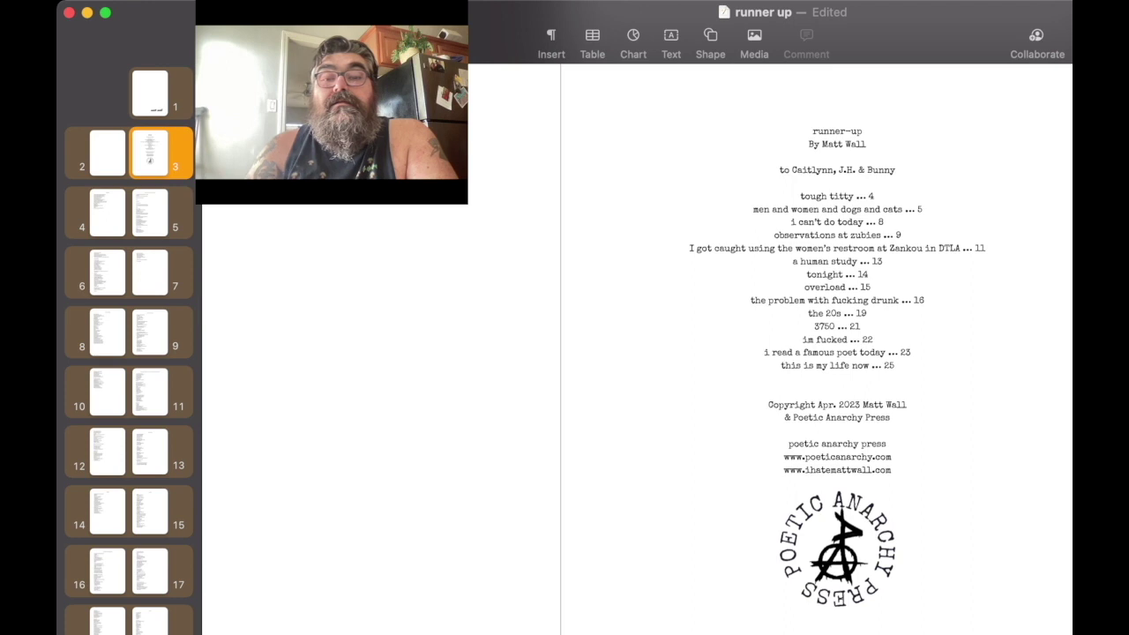
Step: Complete the entries 'i am blue ... 26' and 'the right idea ... 27', leaving a new line below
left_click(838, 377)
type("bl")
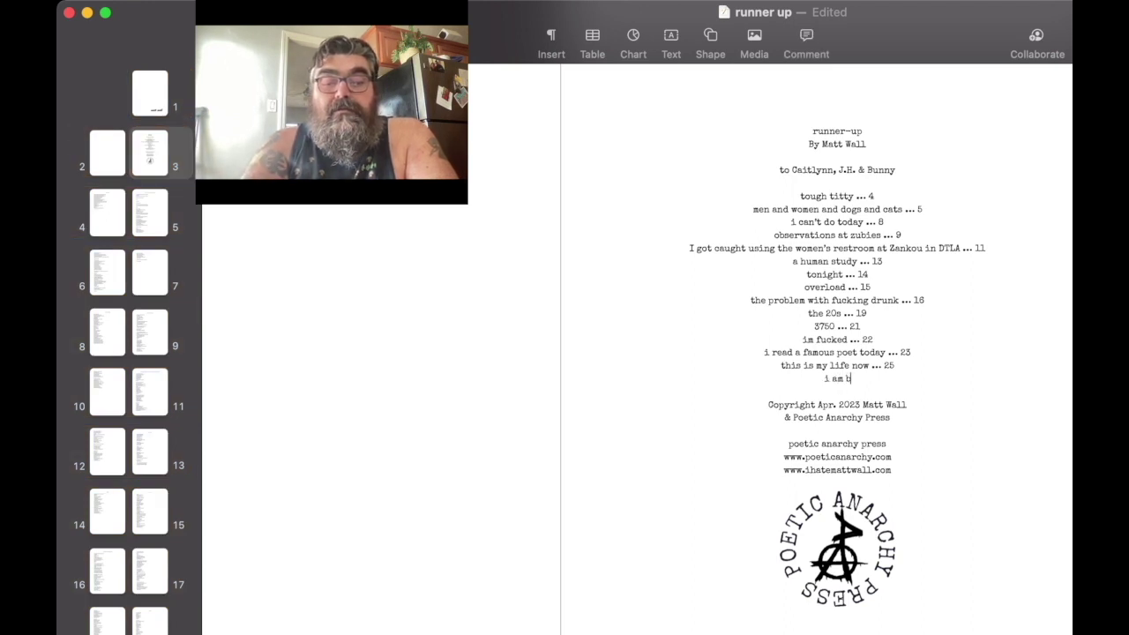
type("ue")
key("Return")
type("therig")
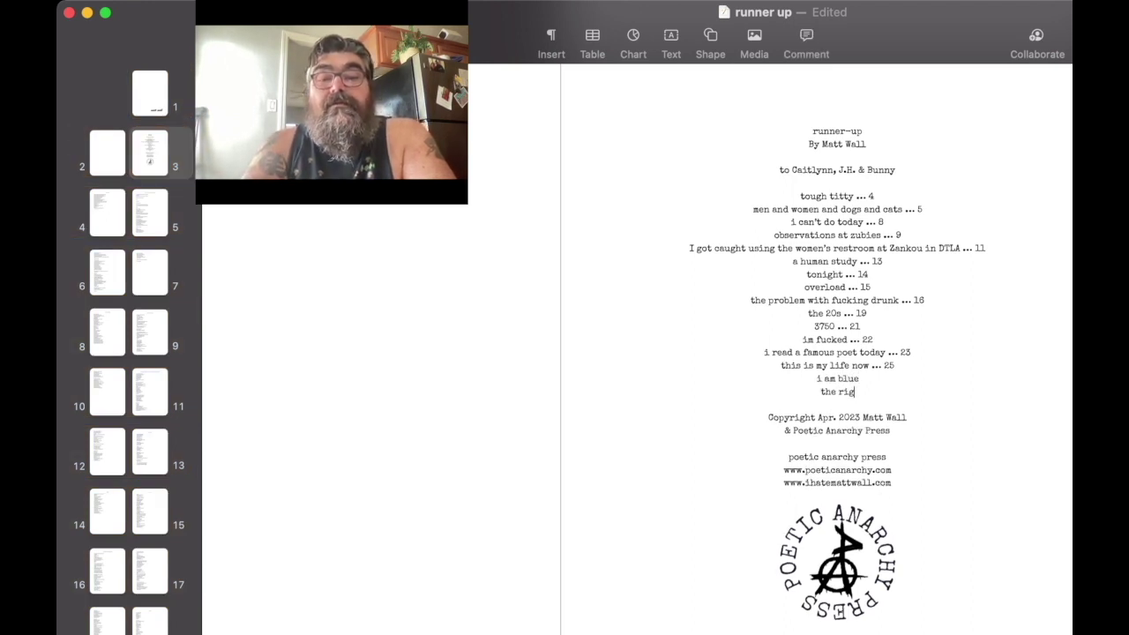
type("ht idea")
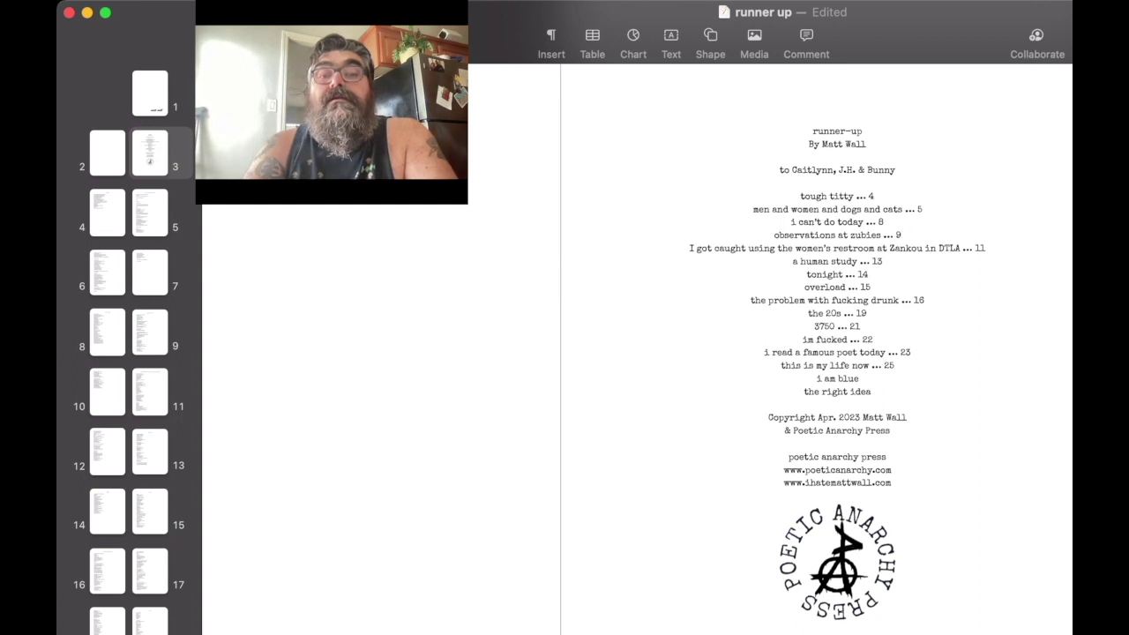
type(" ..")
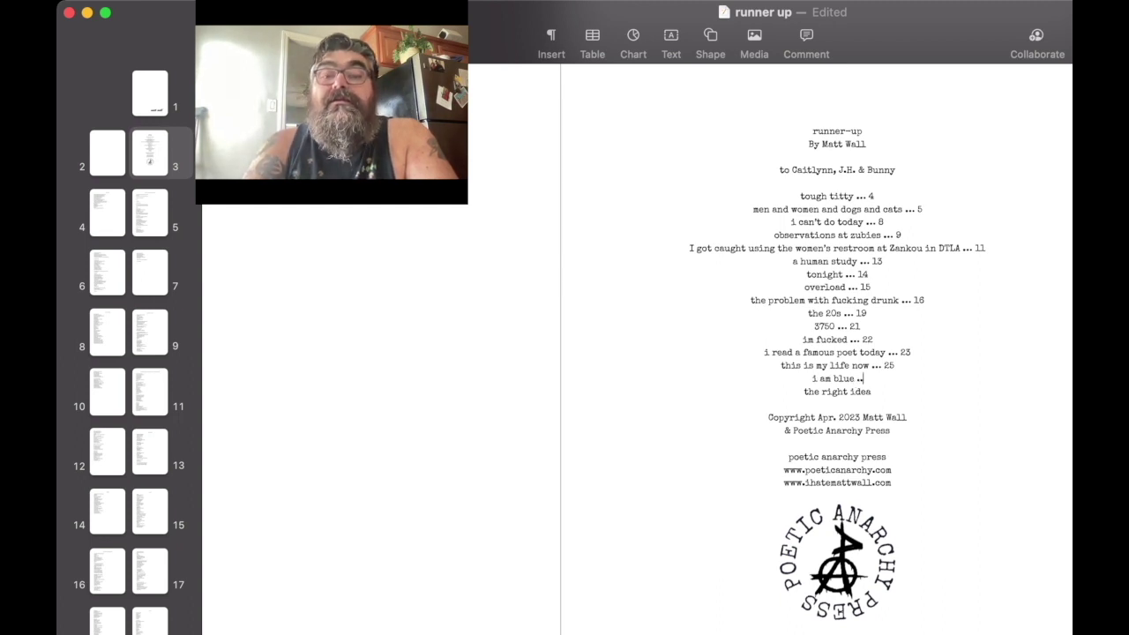
type(". 26")
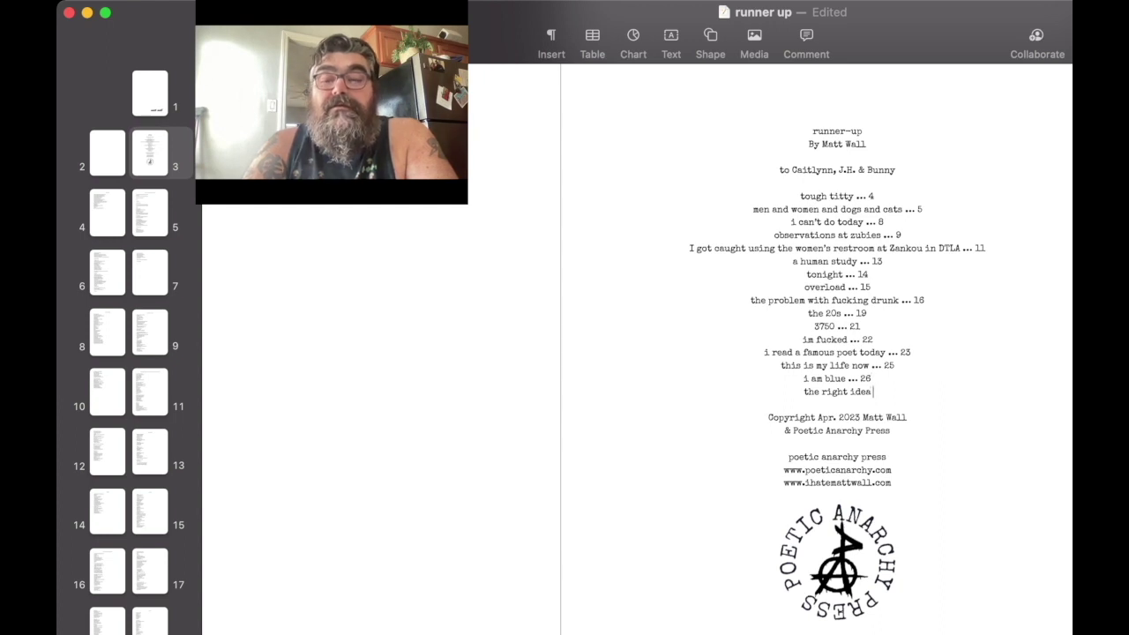
type(" ... 27")
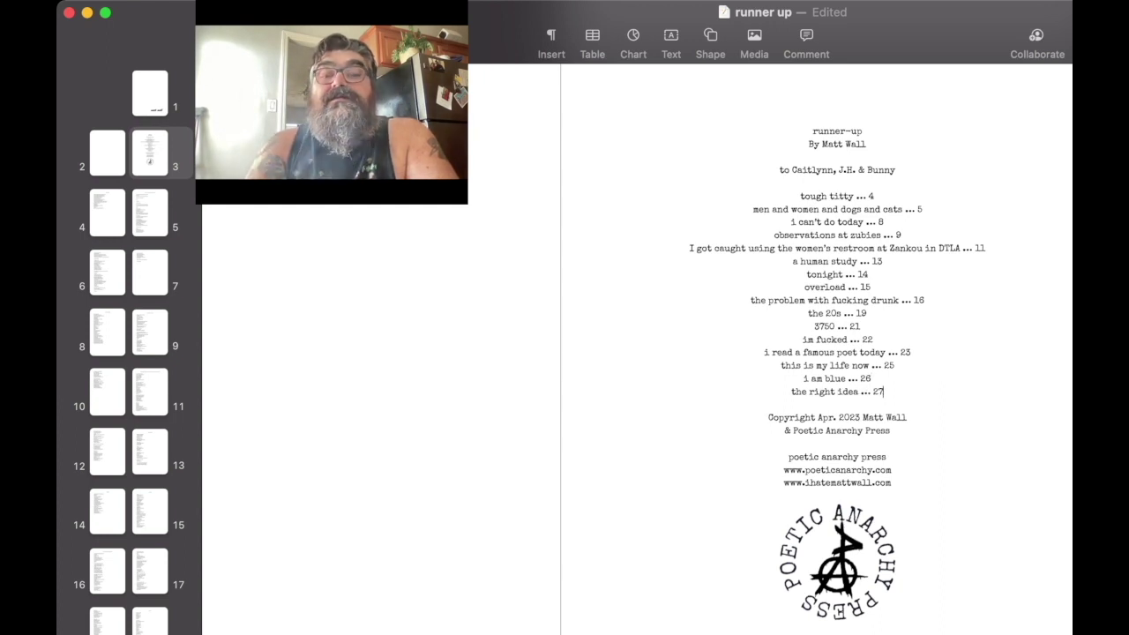
key("Return")
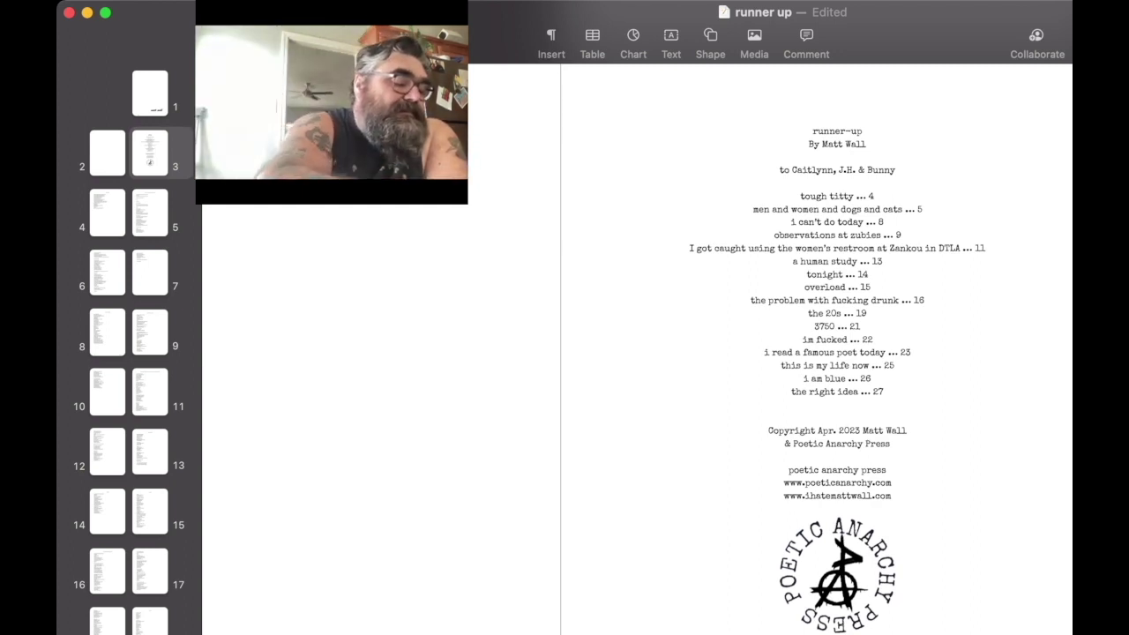
Step: Read page 28's title and add the entry 'a man caught a 20 lbs catfish ... 28'
scroll(129, 353, "down", 10)
scroll(129, 353, "down", 2)
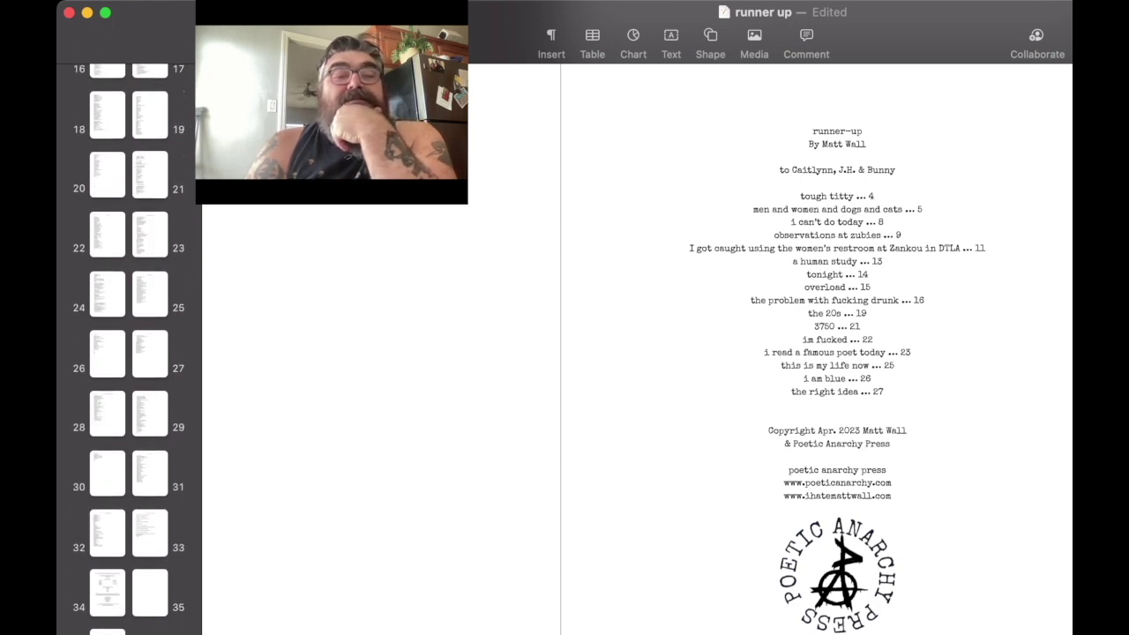
left_click(107, 412)
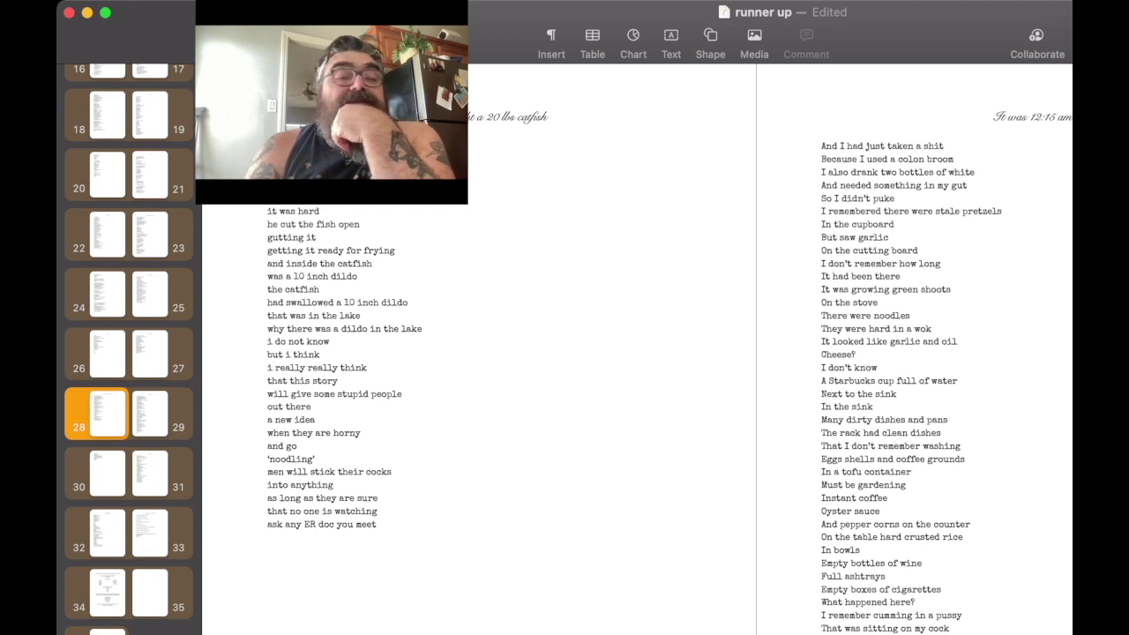
key("Return")
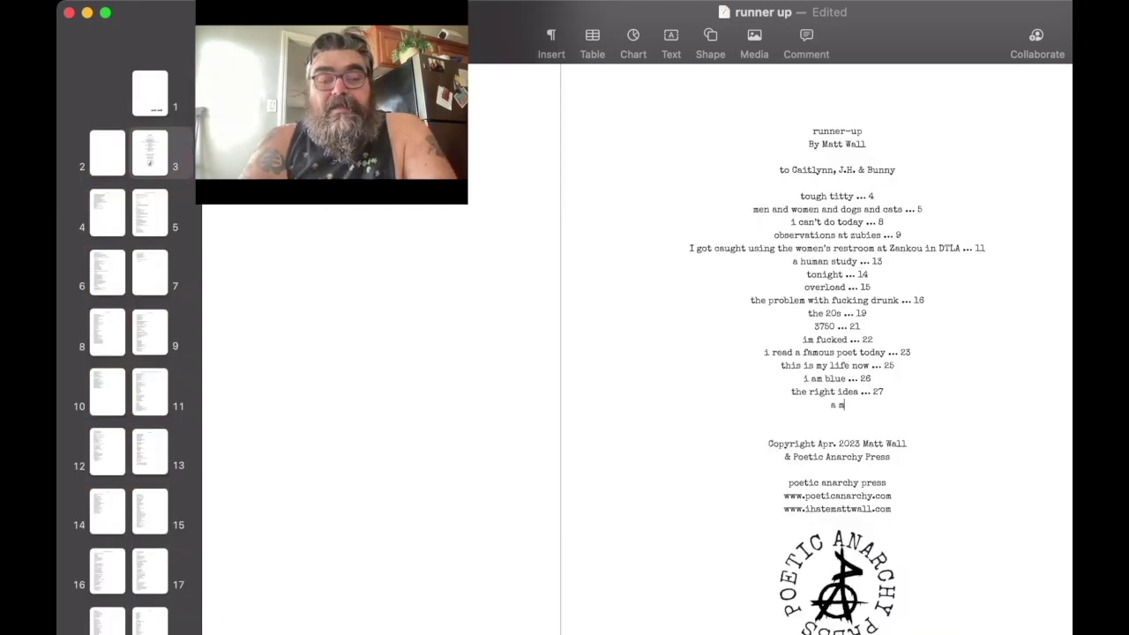
type("a man caught a")
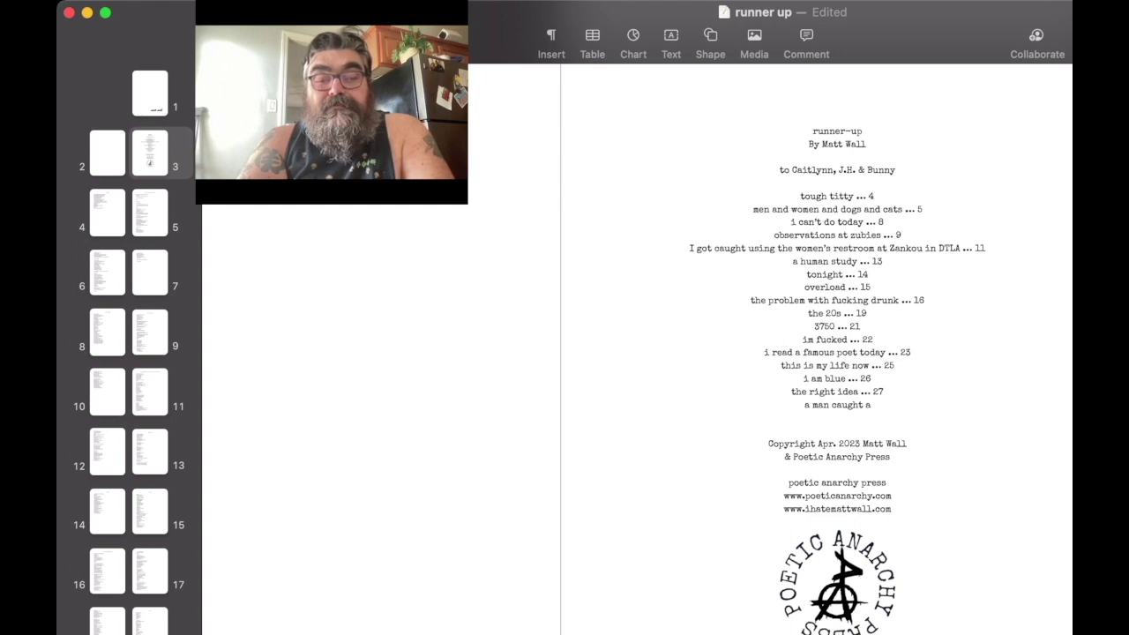
type(" 20 lb")
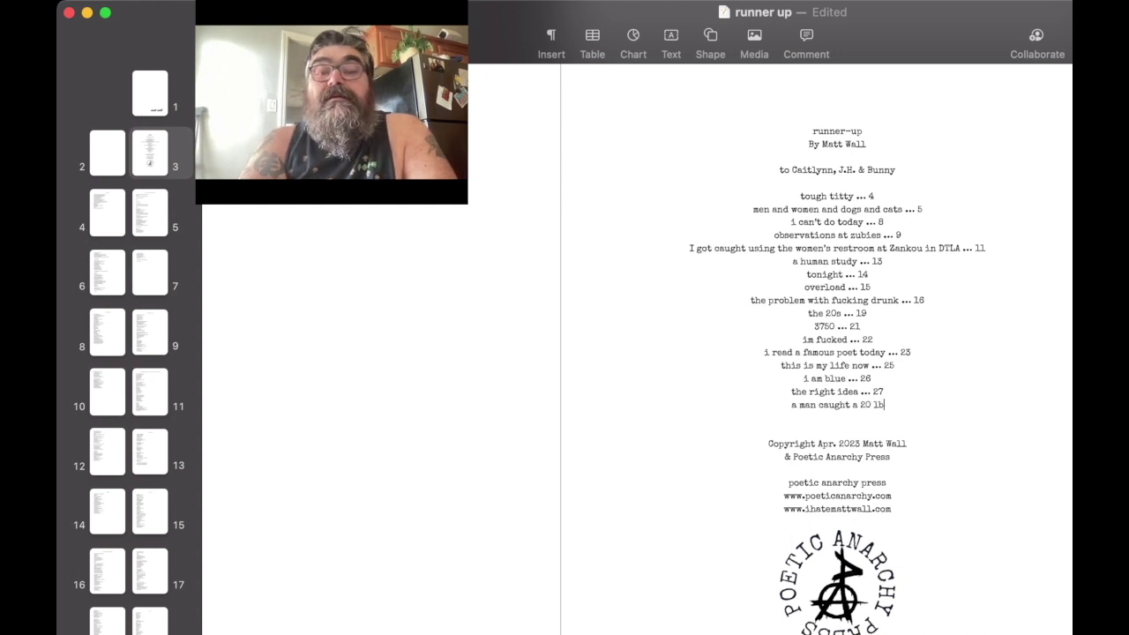
type("s ")
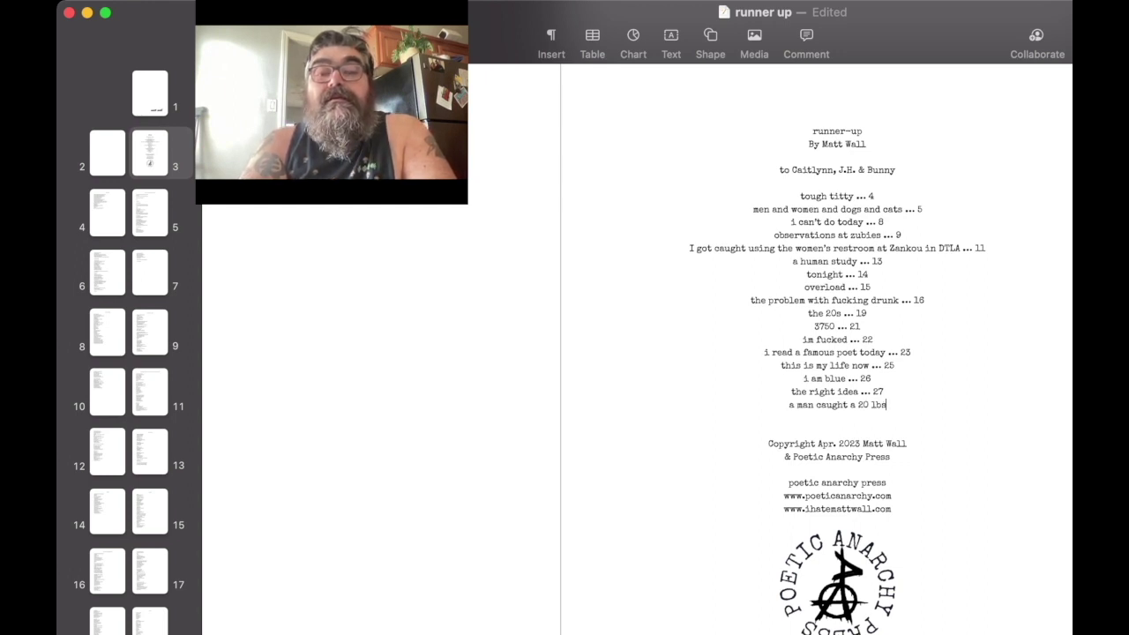
type("catfis")
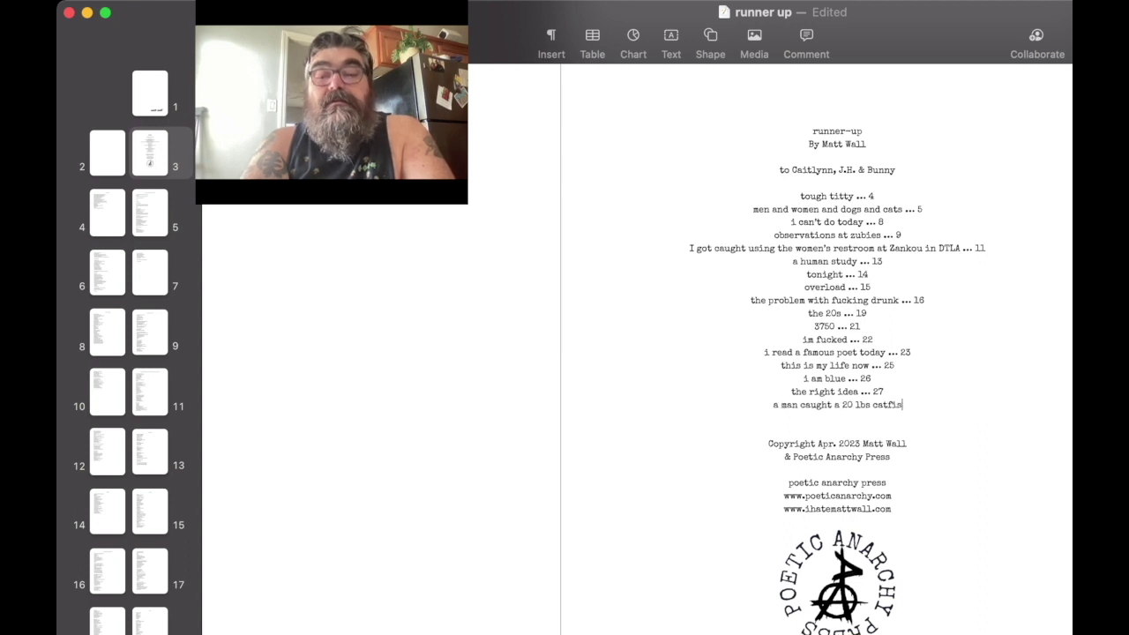
type("h ..")
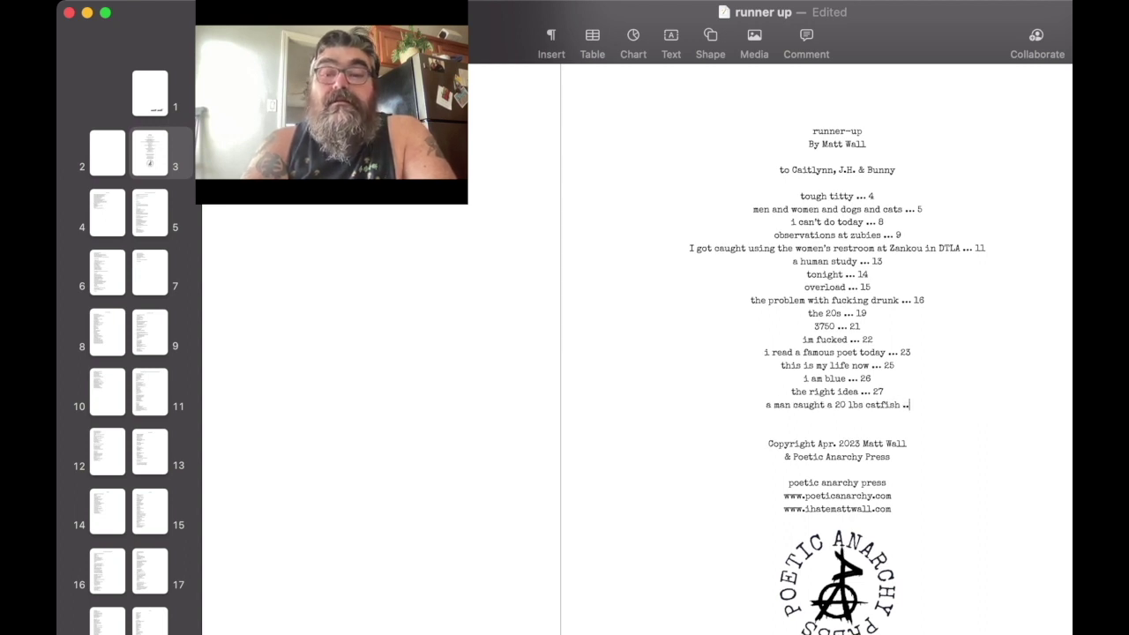
type(". 28")
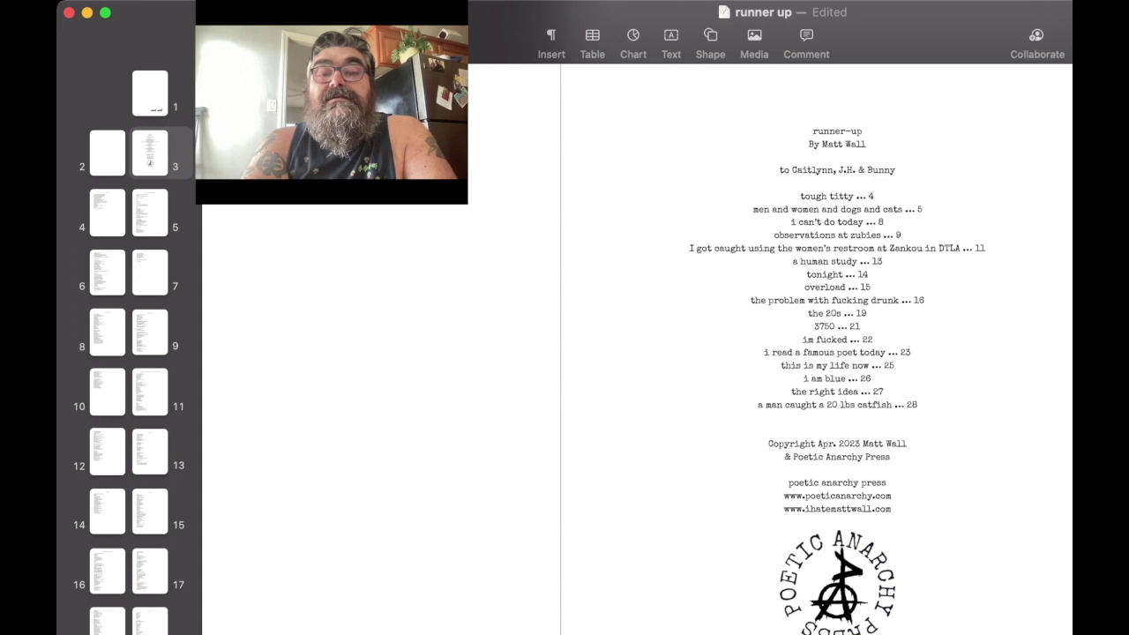
Step: Add 'it was 12:15 am ... 29' after checking page 29, then view page 30's poem
key("Return")
type("it")
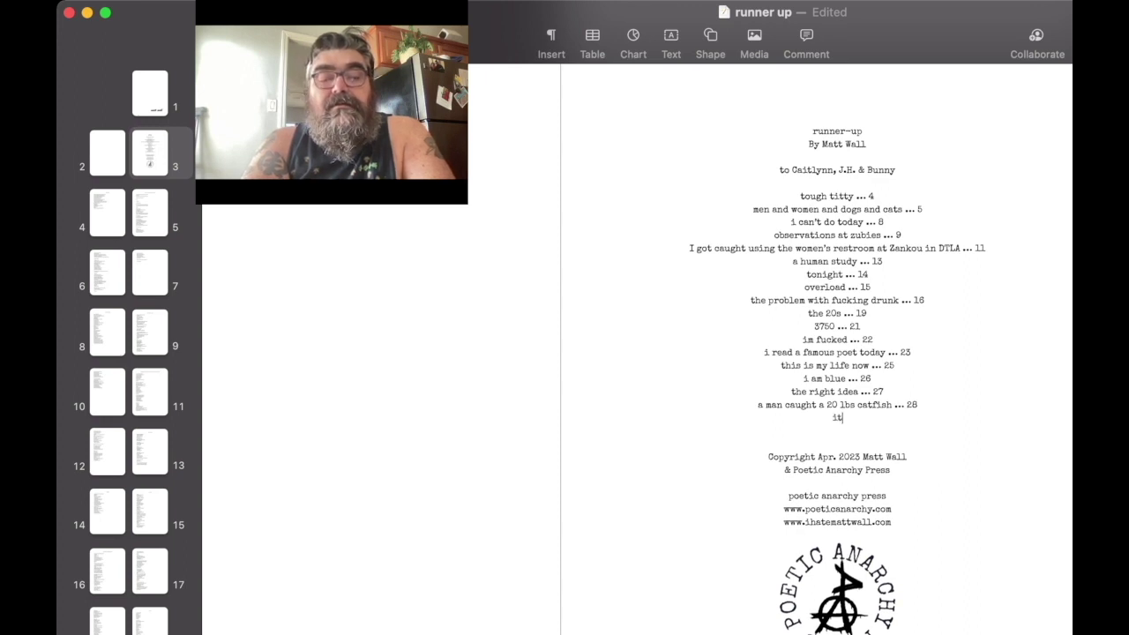
type(" was")
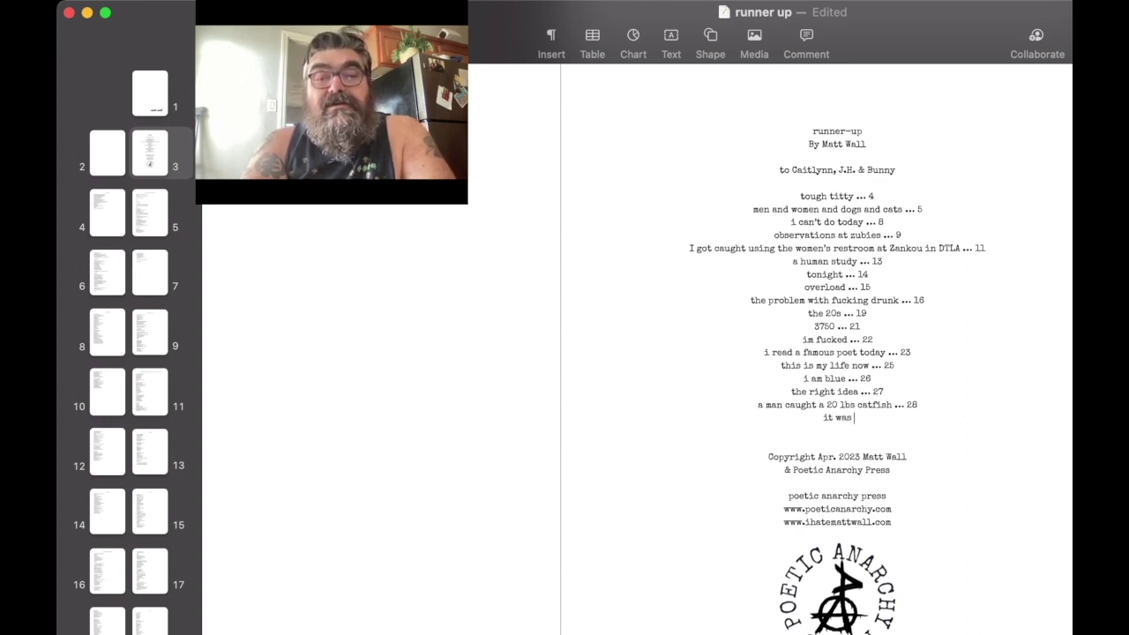
scroll(129, 353, "down", 5)
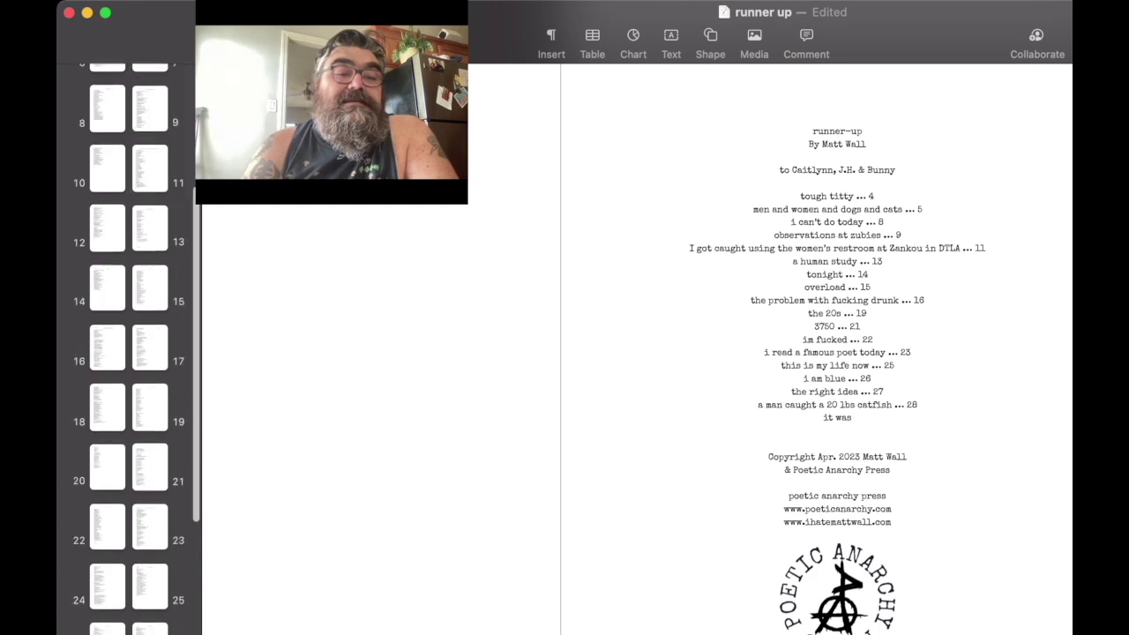
scroll(129, 353, "down", 5)
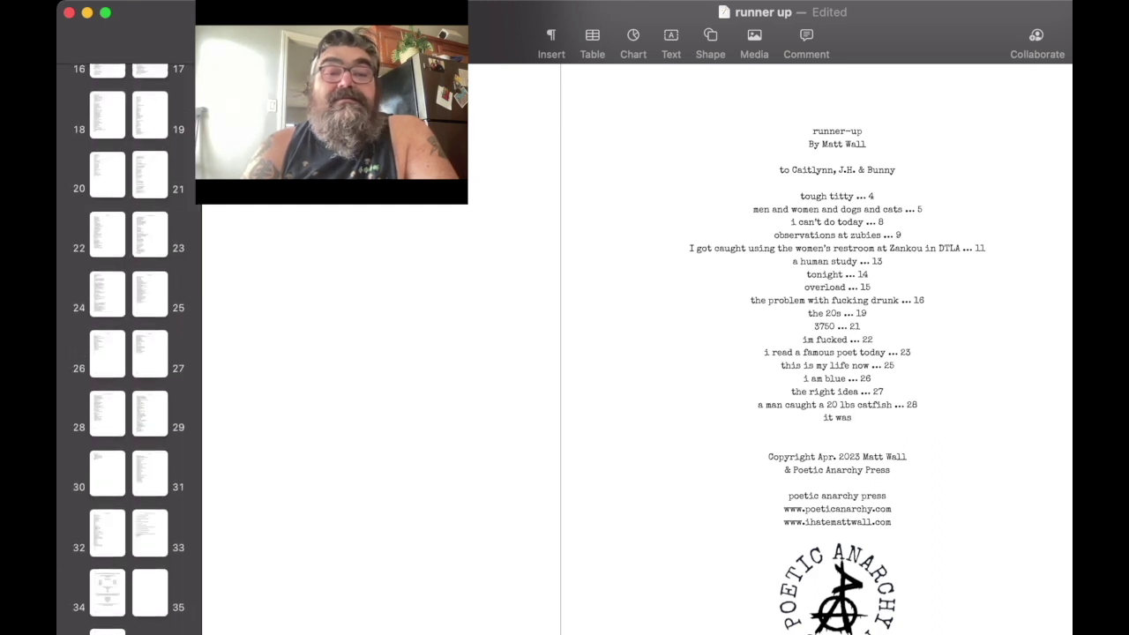
left_click(149, 412)
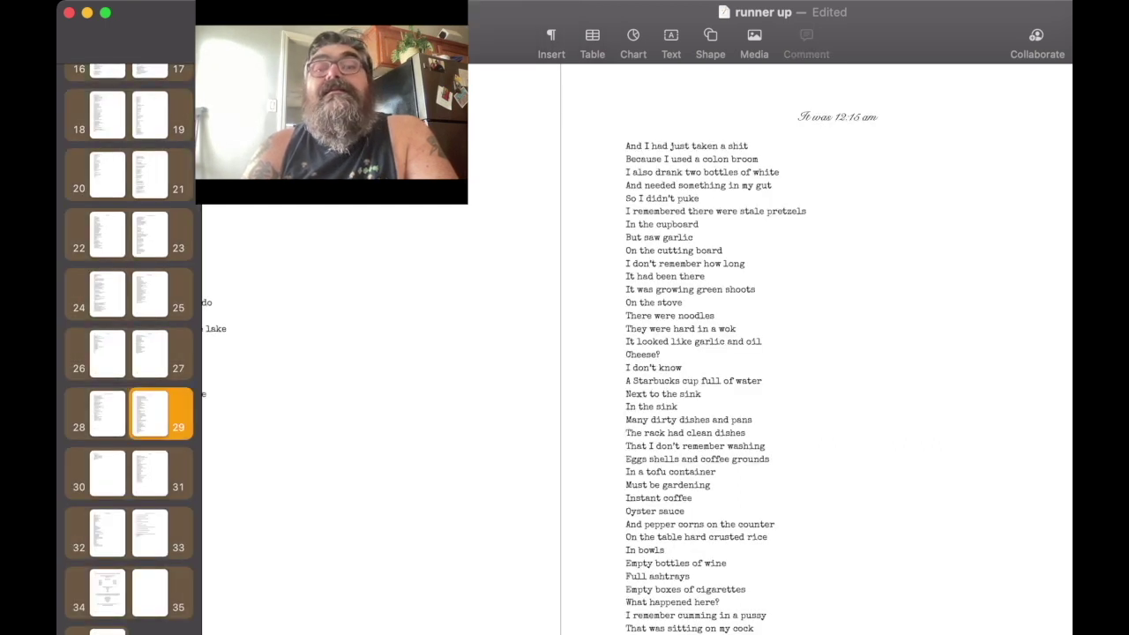
scroll(129, 352, "up", 5)
scroll(129, 353, "up", 5)
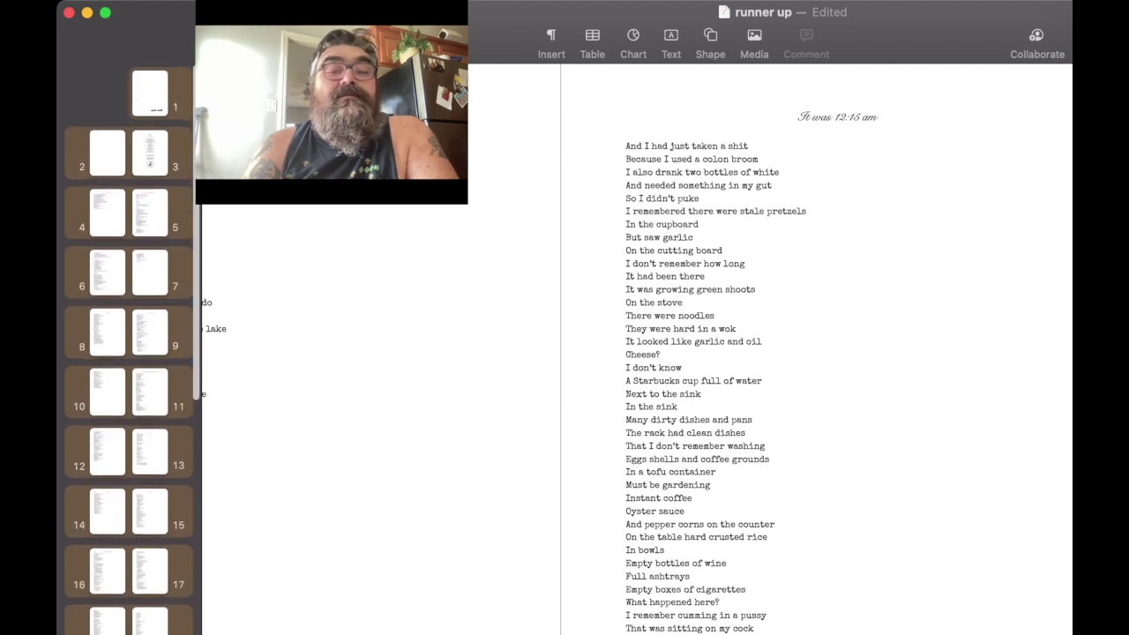
left_click(150, 152)
left_click(852, 417)
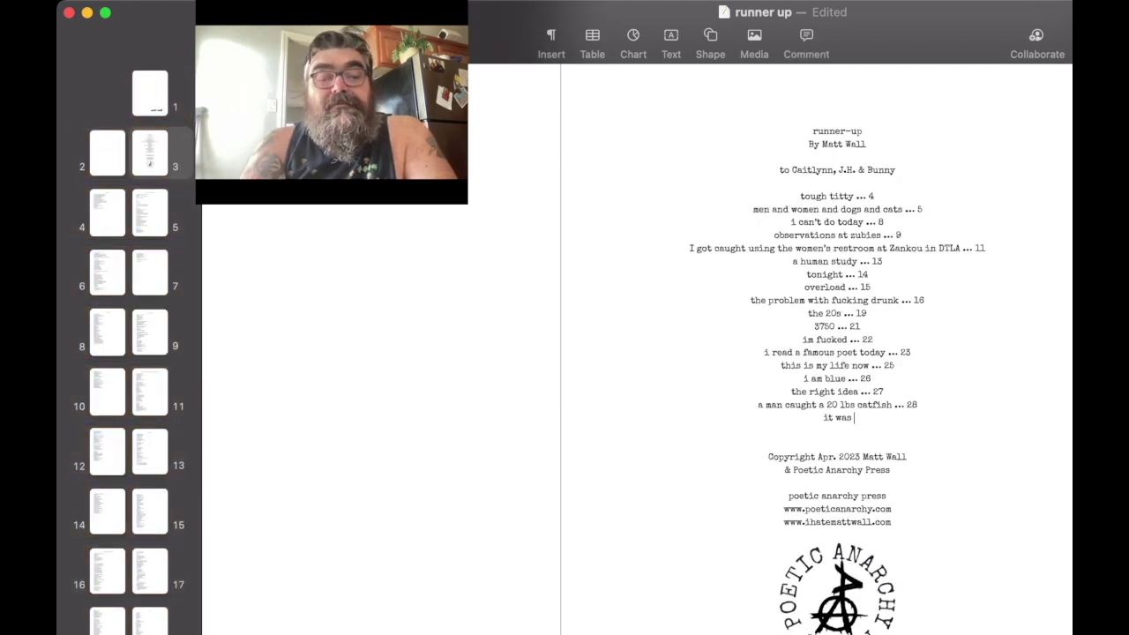
type("12:15 ")
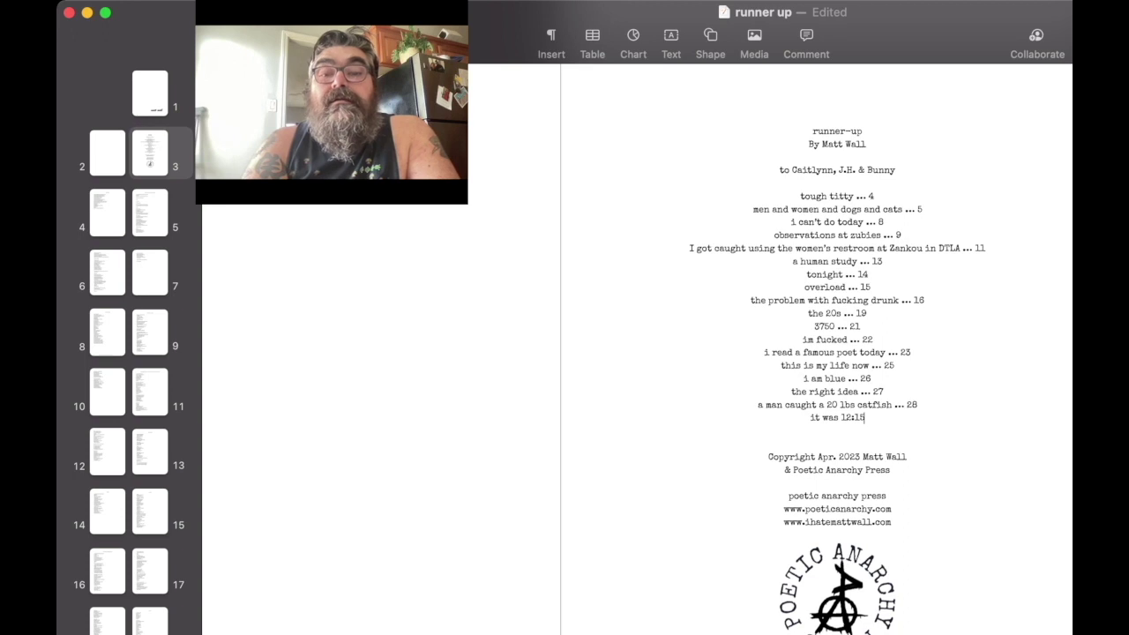
type("am")
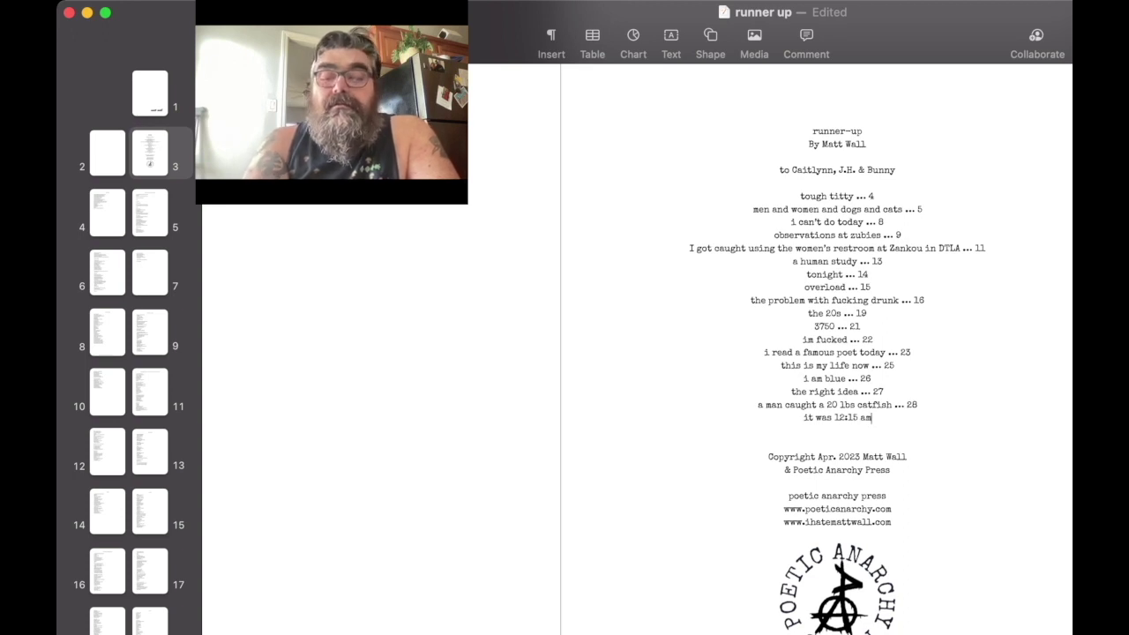
type(" ...")
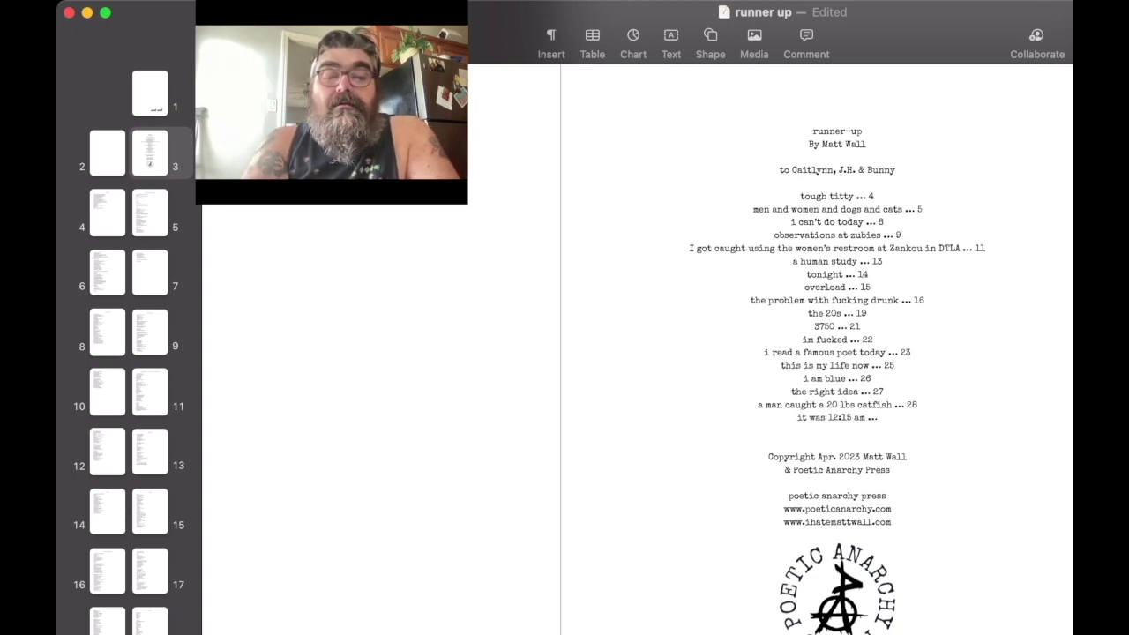
type(" 29")
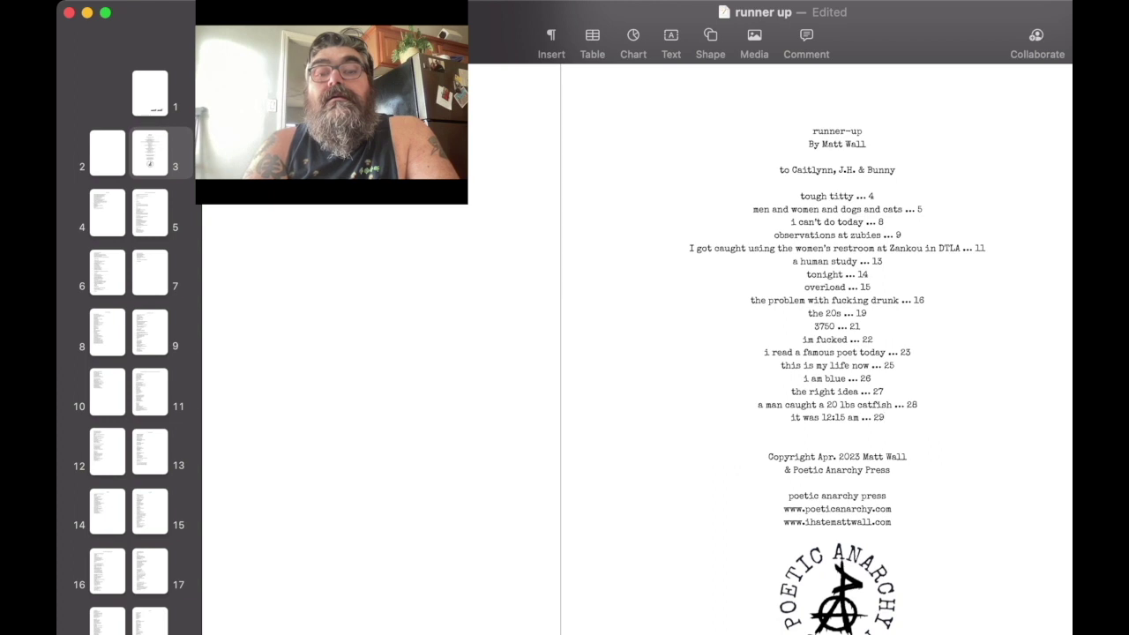
key("Return")
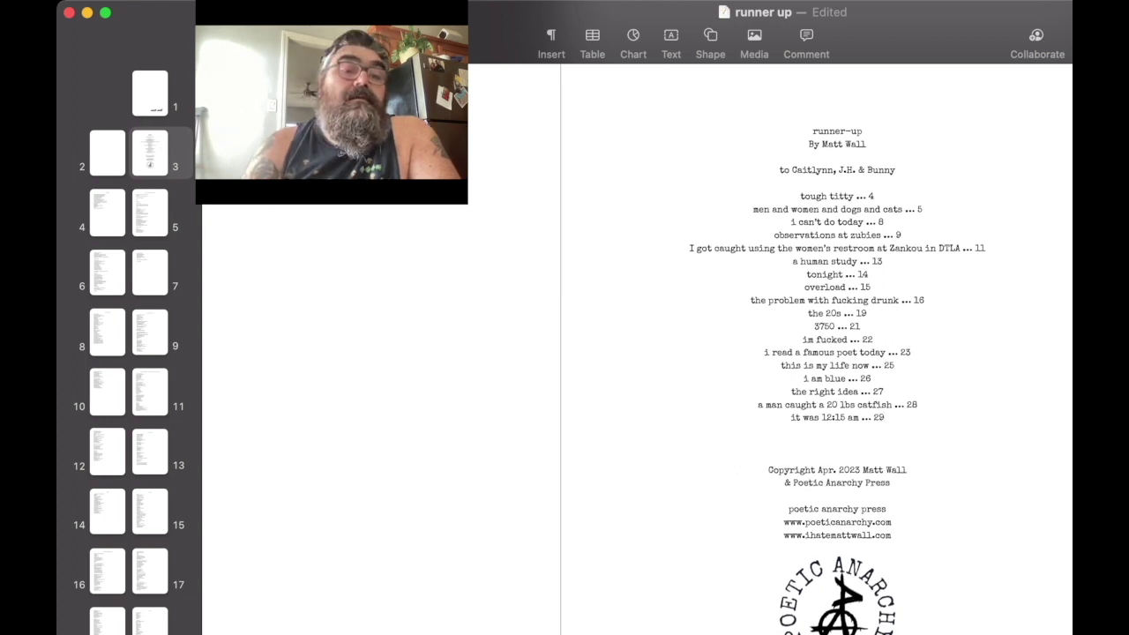
scroll(133, 353, "down", 10)
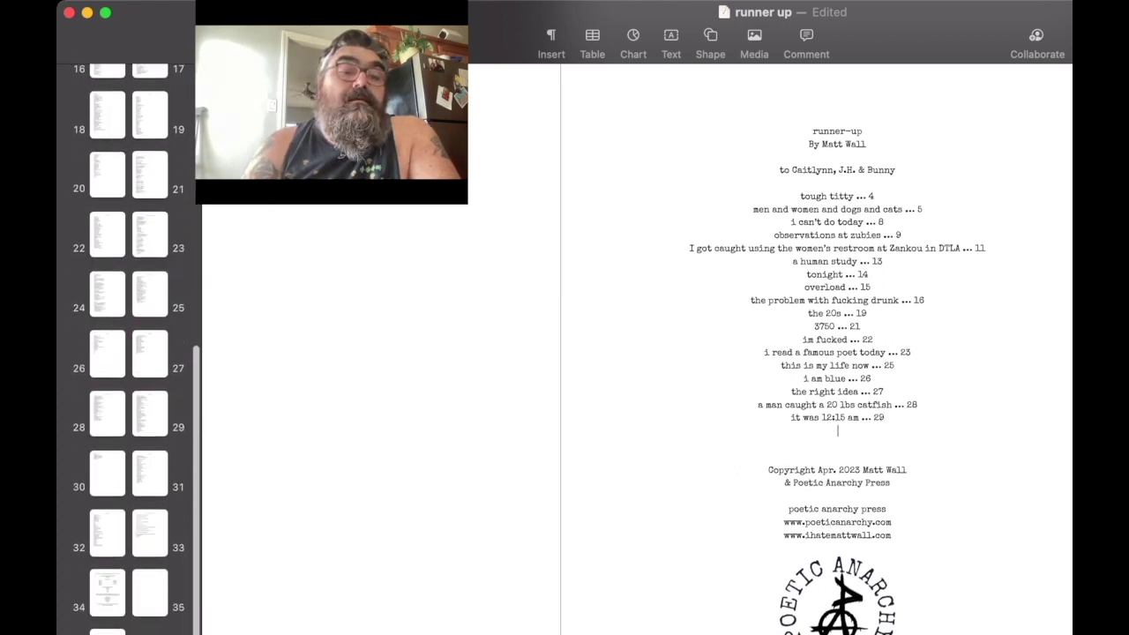
left_click(107, 474)
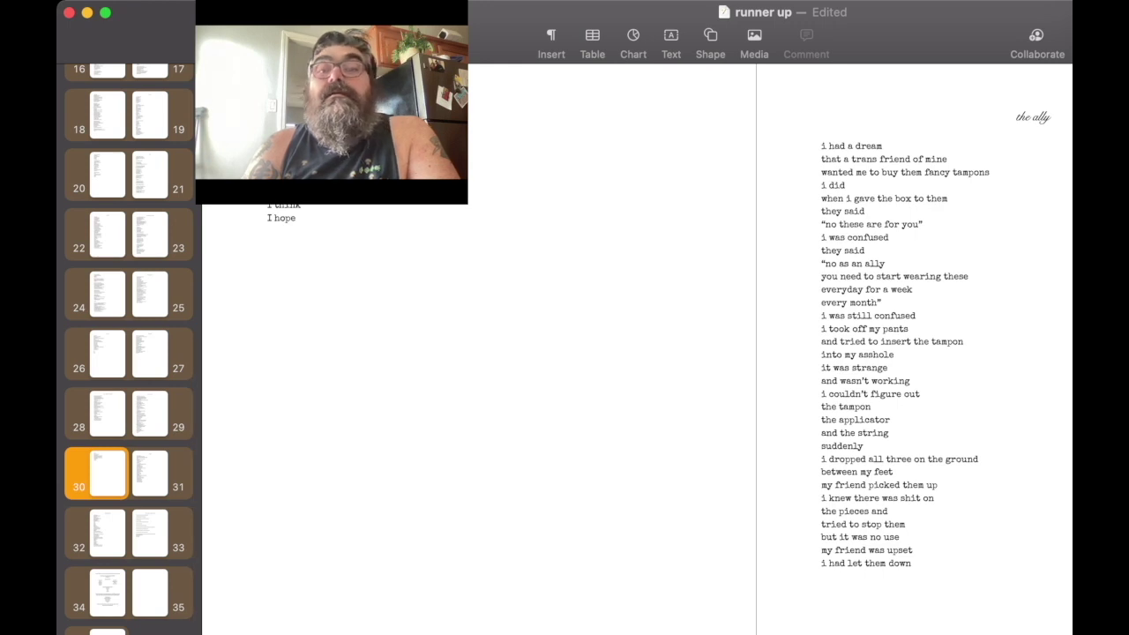
Step: Step through pages 31 to 33 to read titles like 'the ally' and 'What took you so long?'
key("Right")
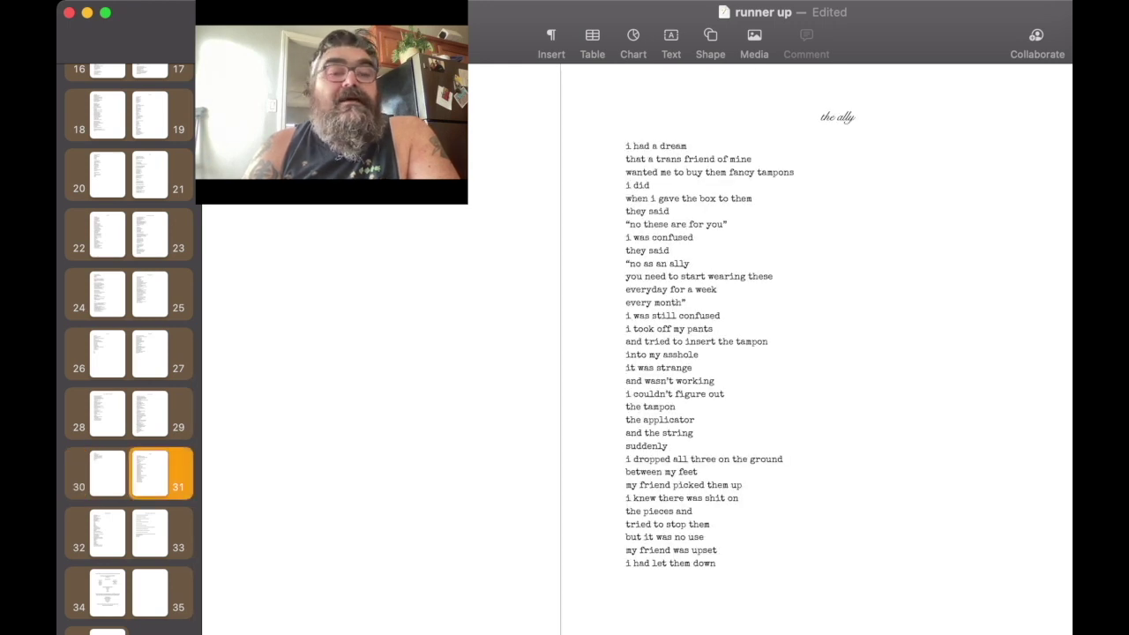
key("Right")
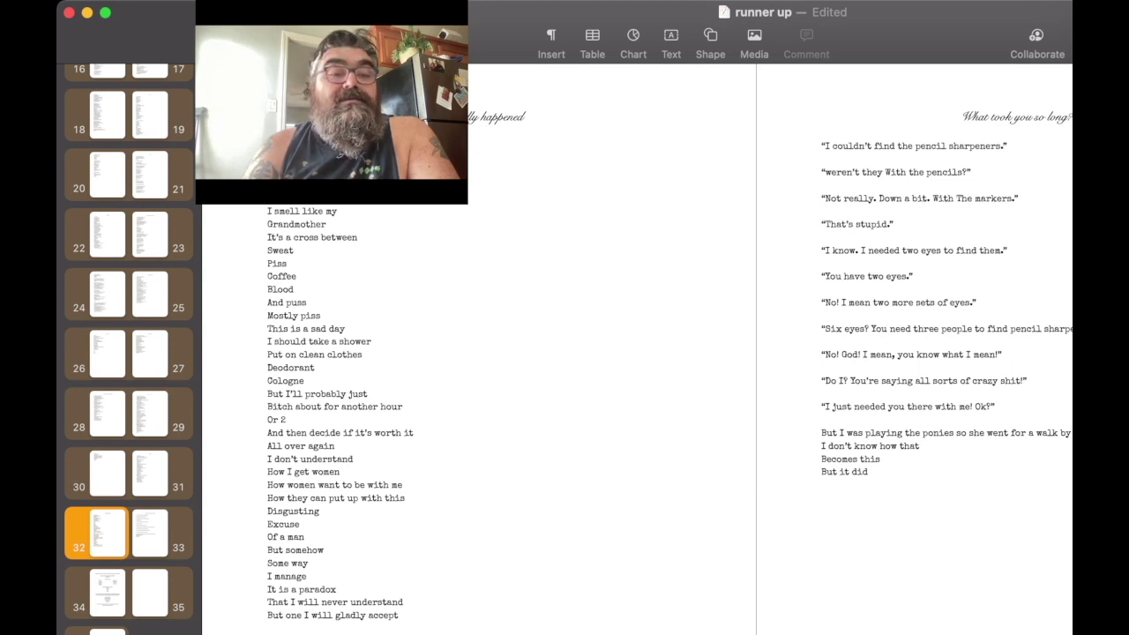
key("Left")
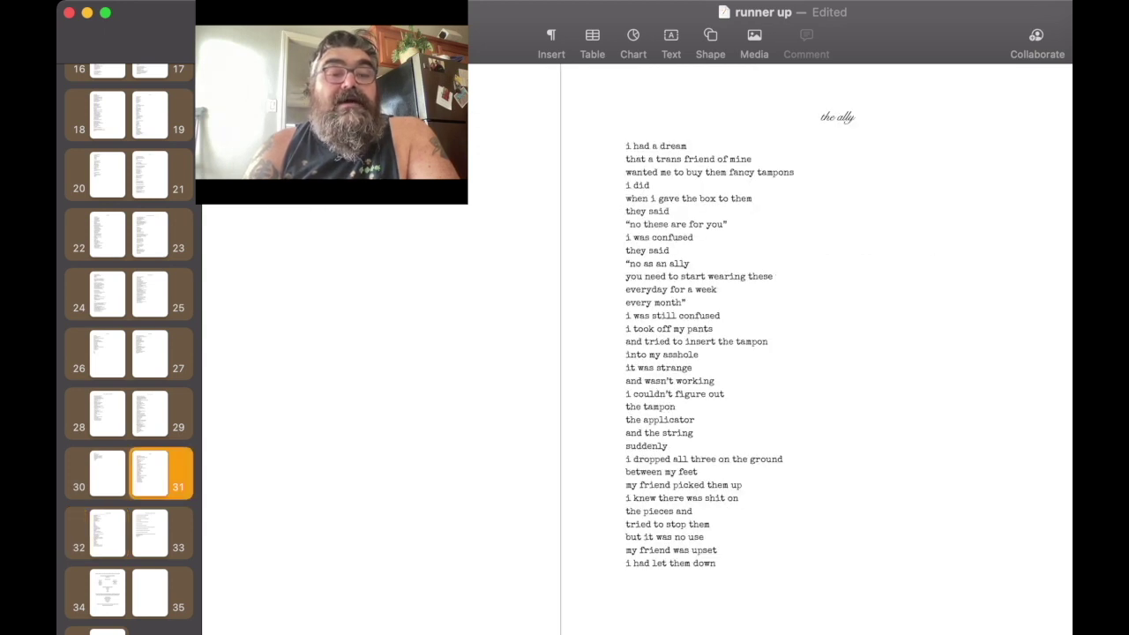
key("Right")
key("Right")
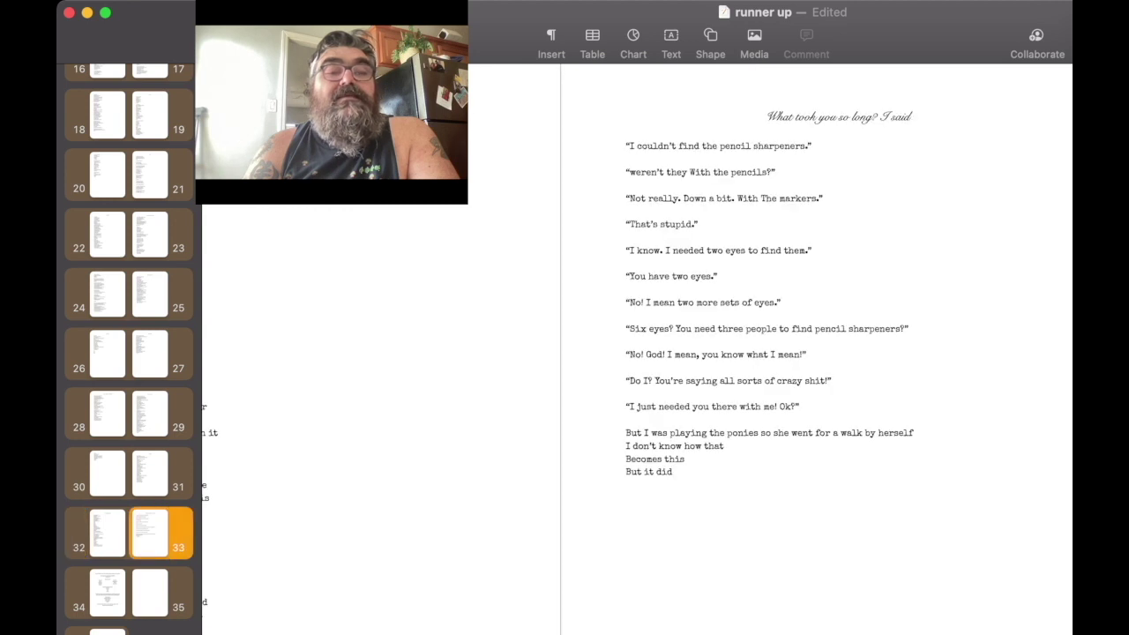
key("Home")
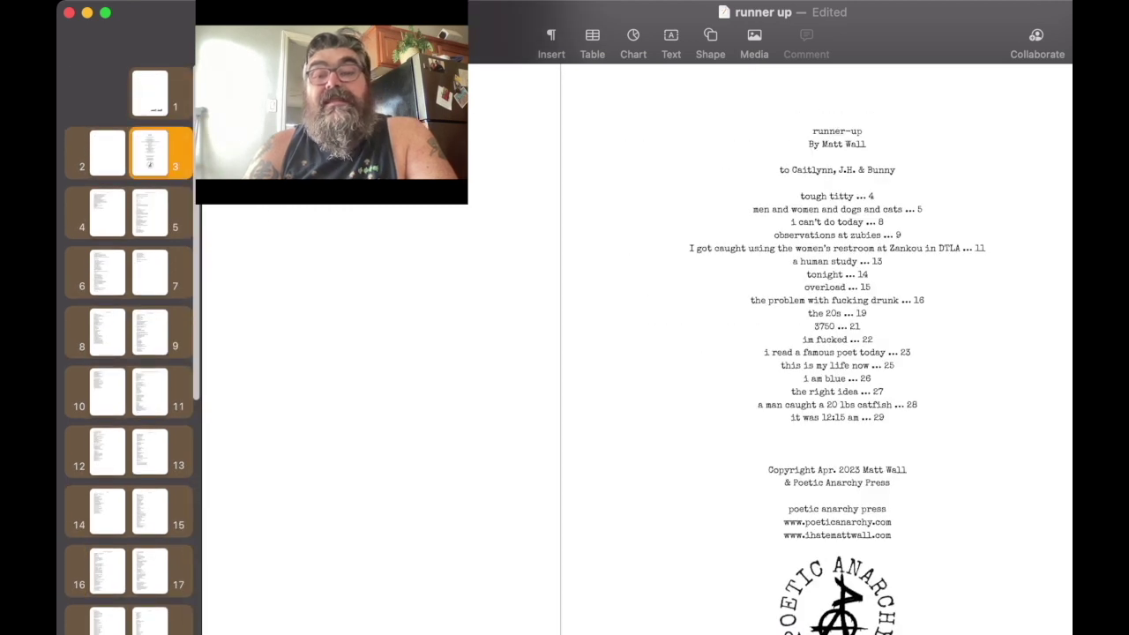
Step: Append 'the ally ...', 'it finally happened ...' and 'what took you so long ...' as new contents lines
left_click(887, 418)
key("Return")
type("the")
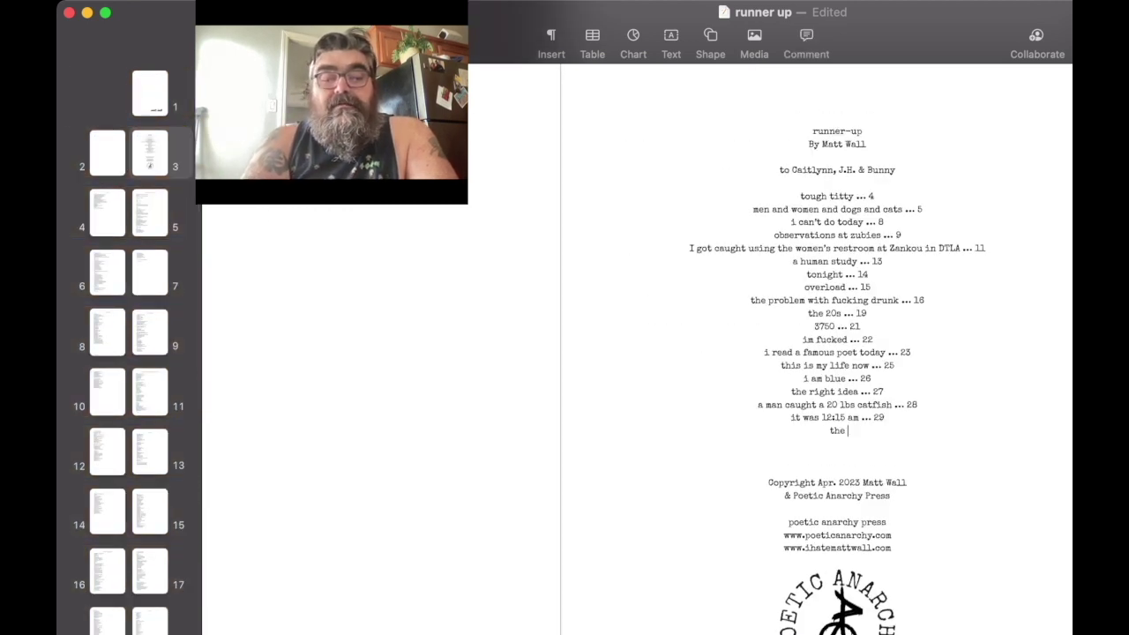
type(" ally")
key("Return")
type("it ")
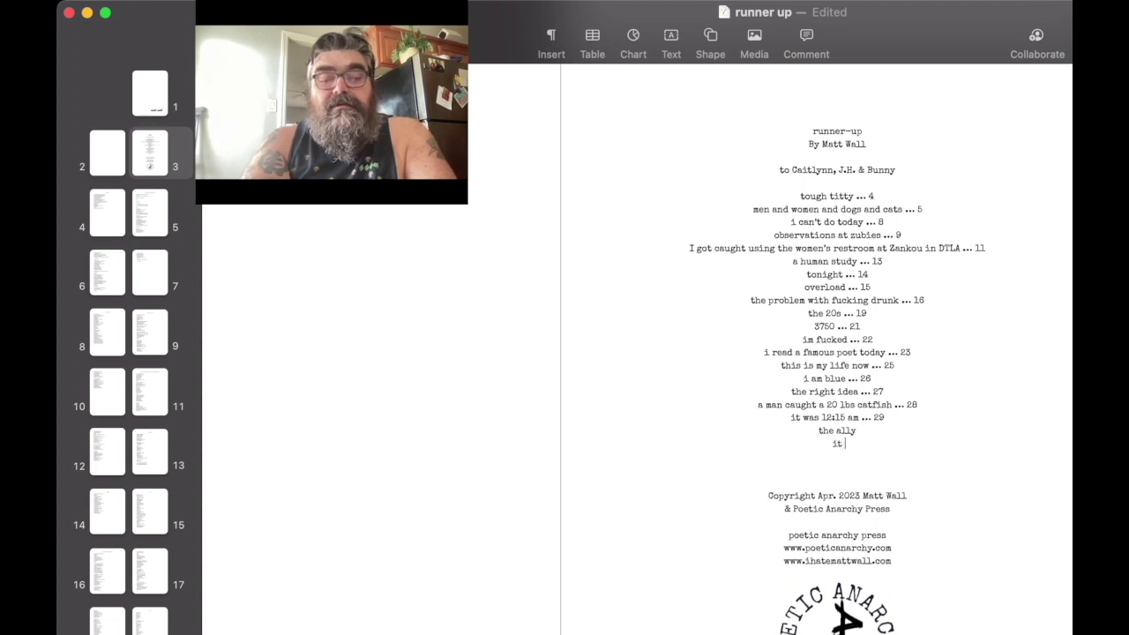
type("finally happen")
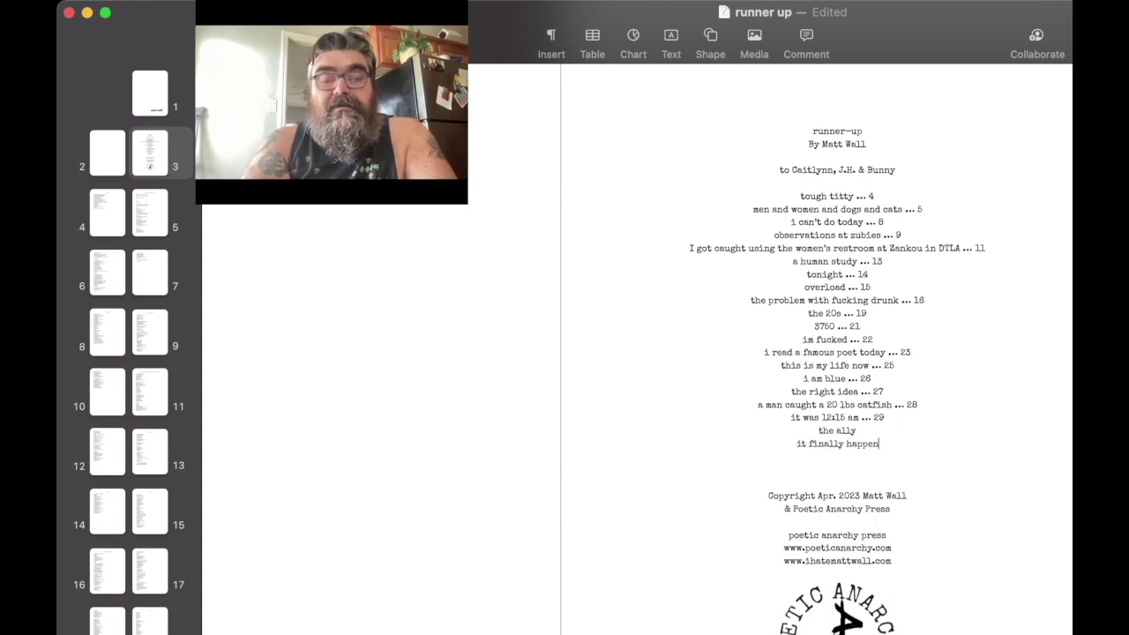
type("ed")
key("Return")
type("what took")
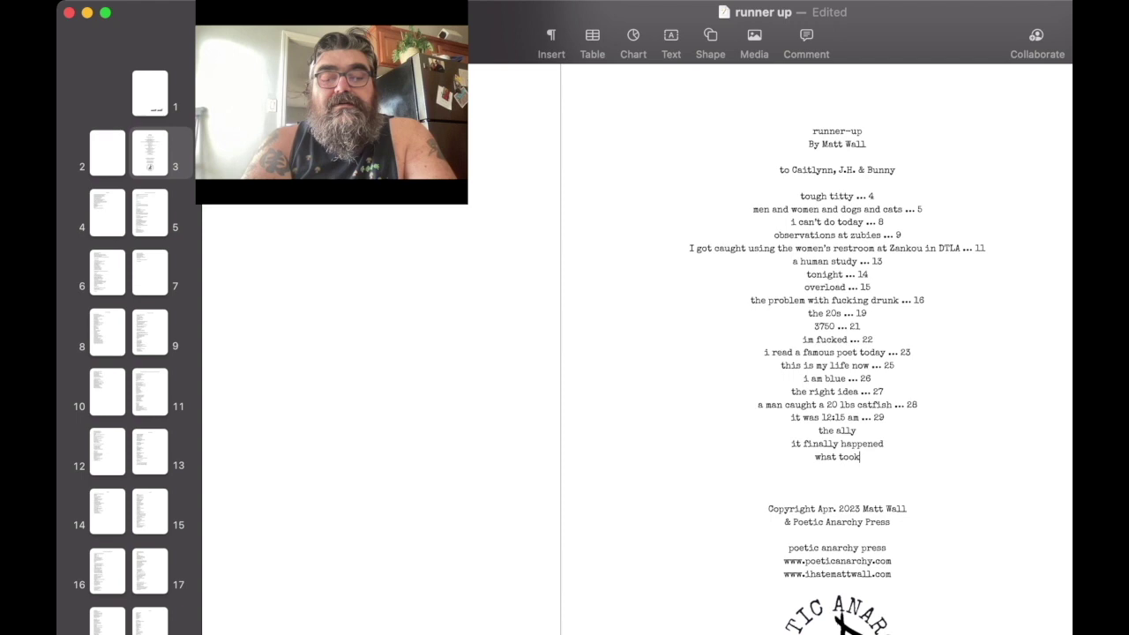
type(" you so l")
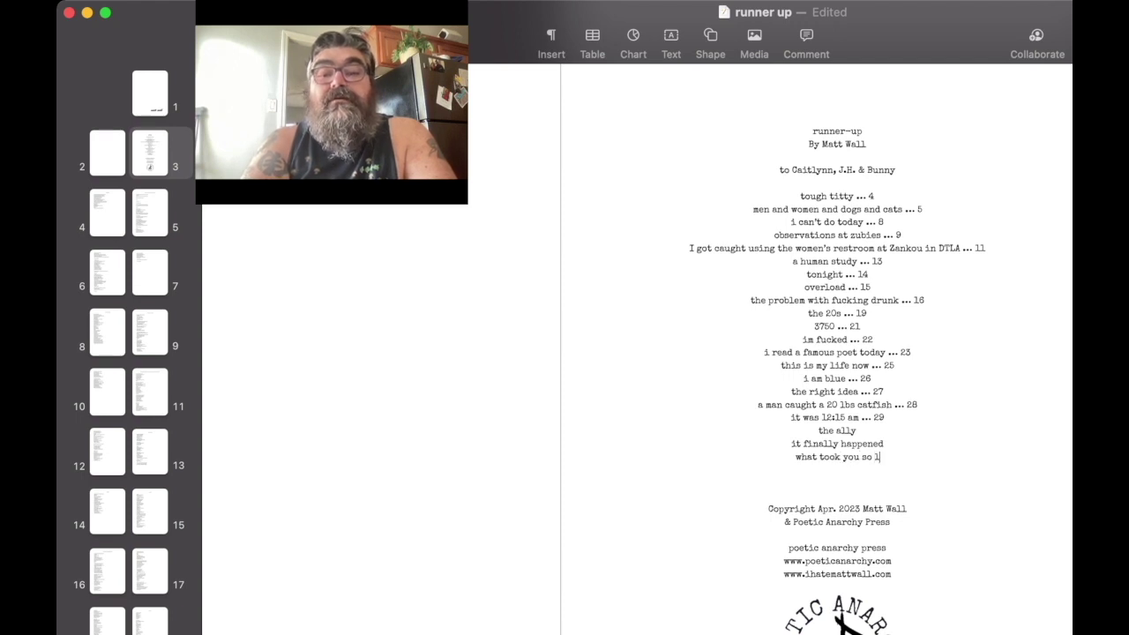
type("ong ... ")
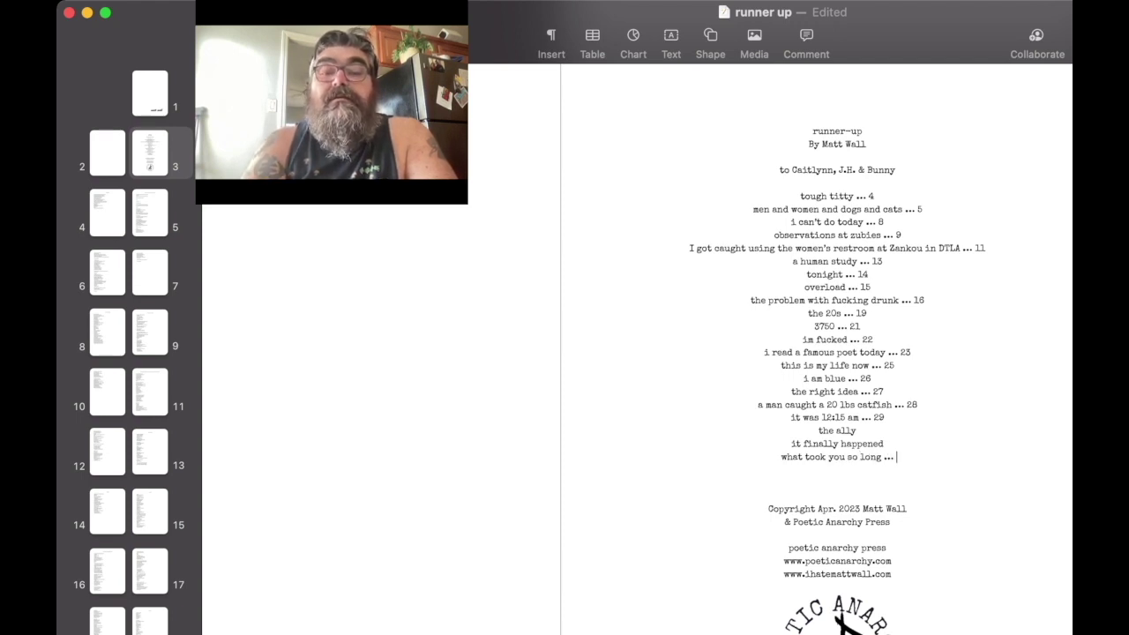
type(" .")
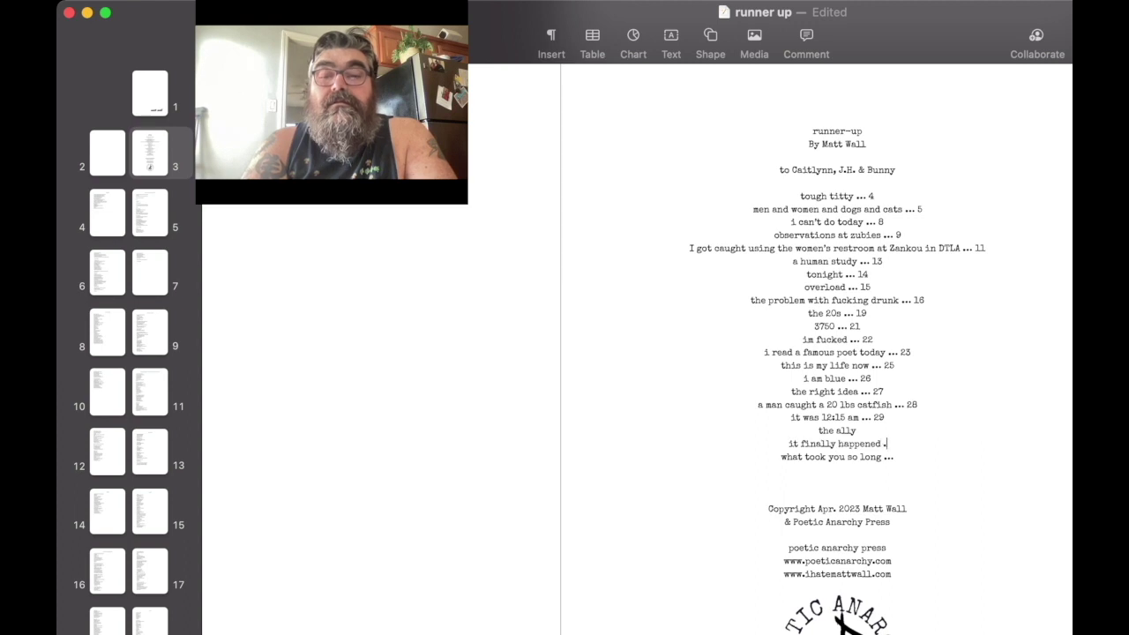
type(".. ")
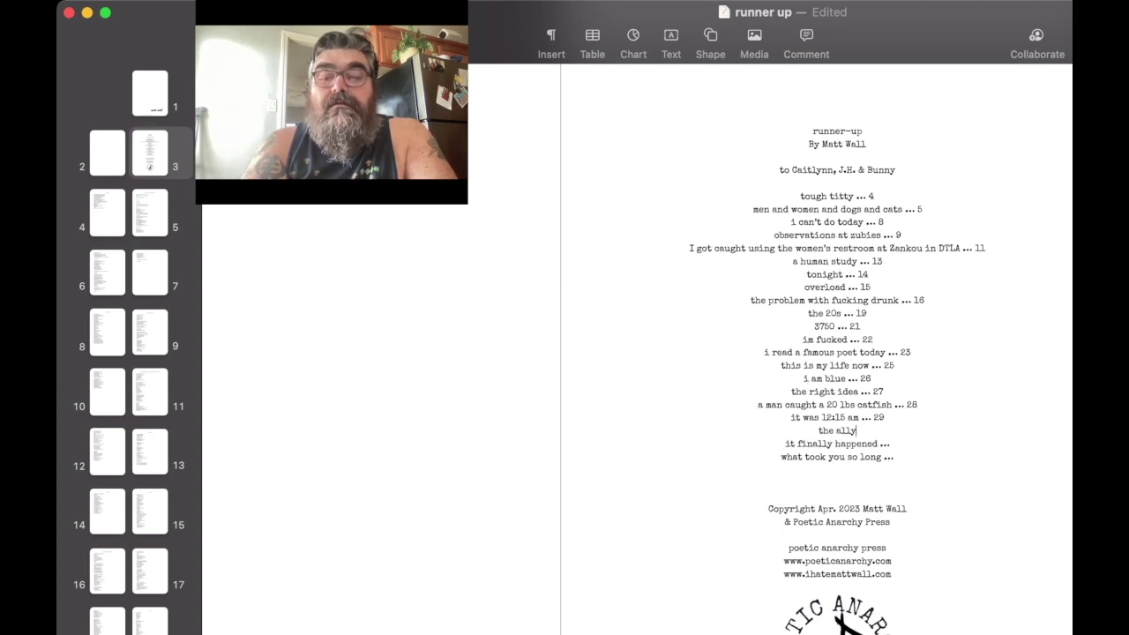
type("...")
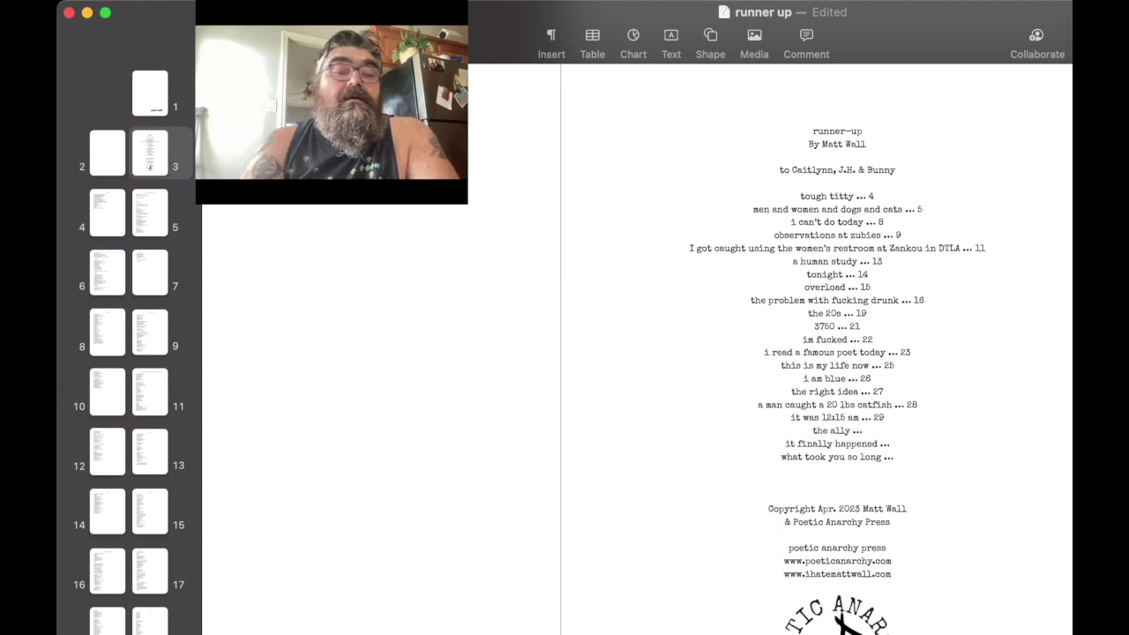
scroll(129, 353, "down", 10)
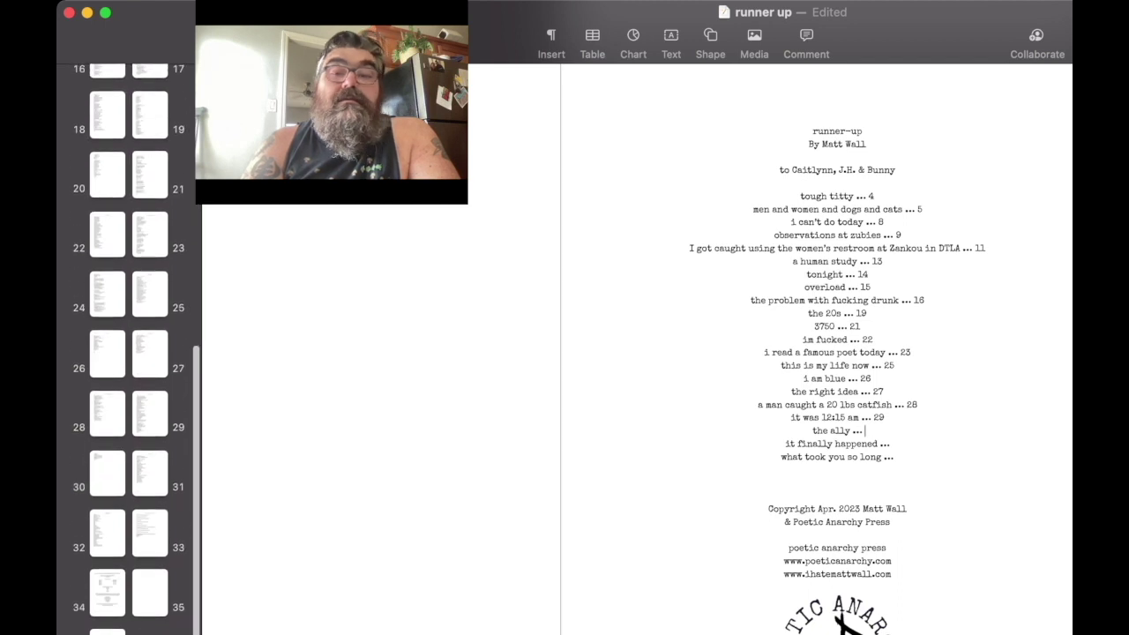
Step: Confirm the ally is on page 31 and number the last three entries 31, 32 and 33
left_click(150, 474)
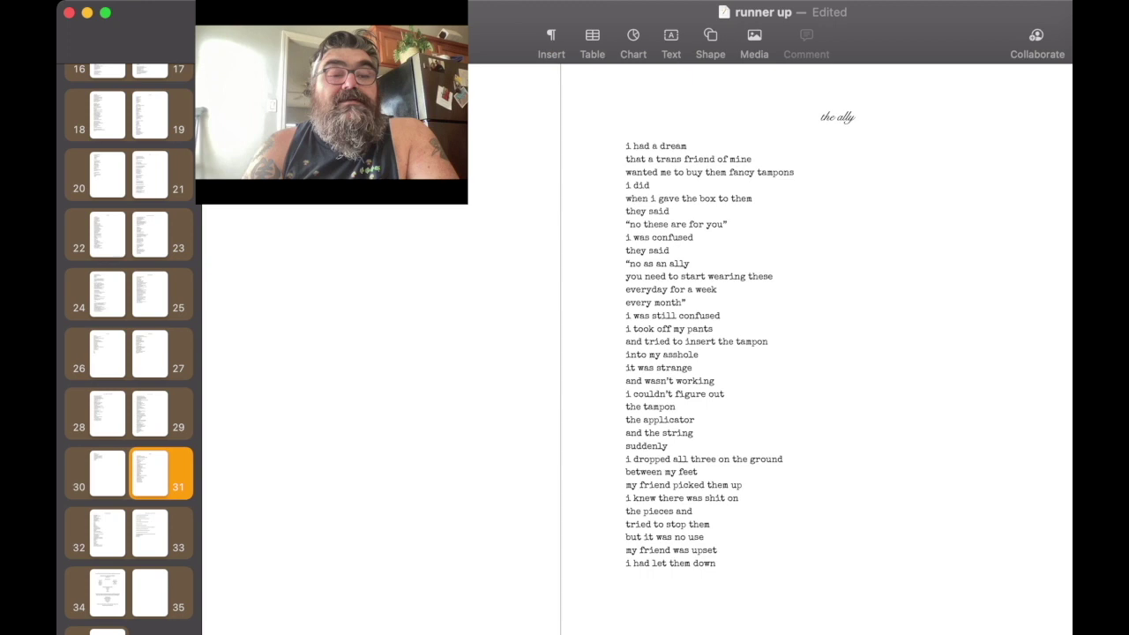
scroll(129, 352, "up", 10)
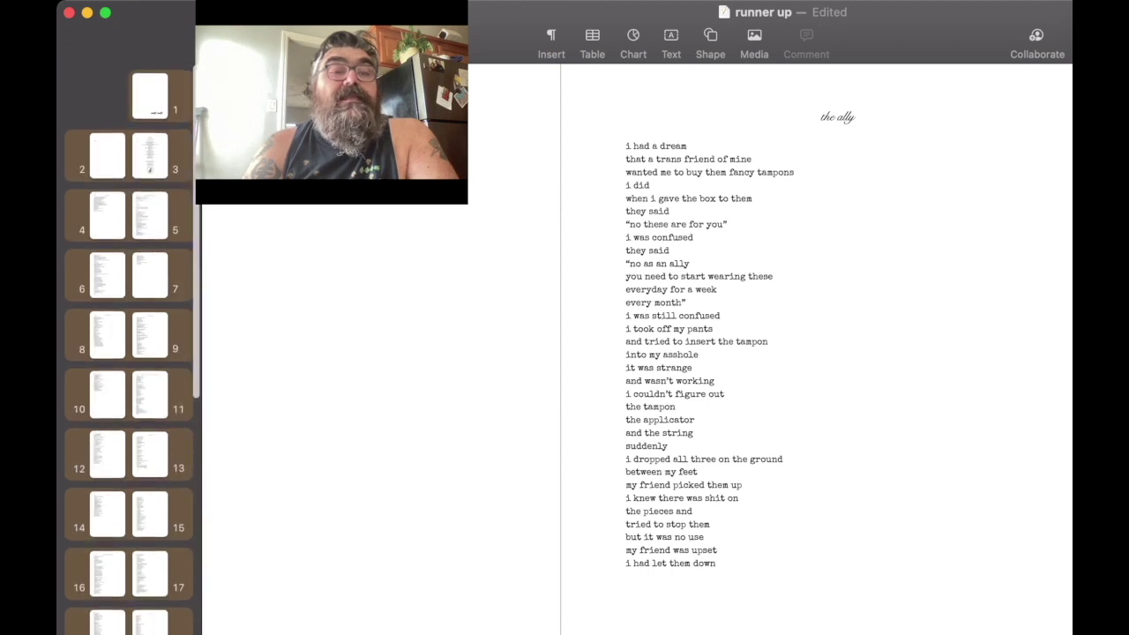
left_click(150, 155)
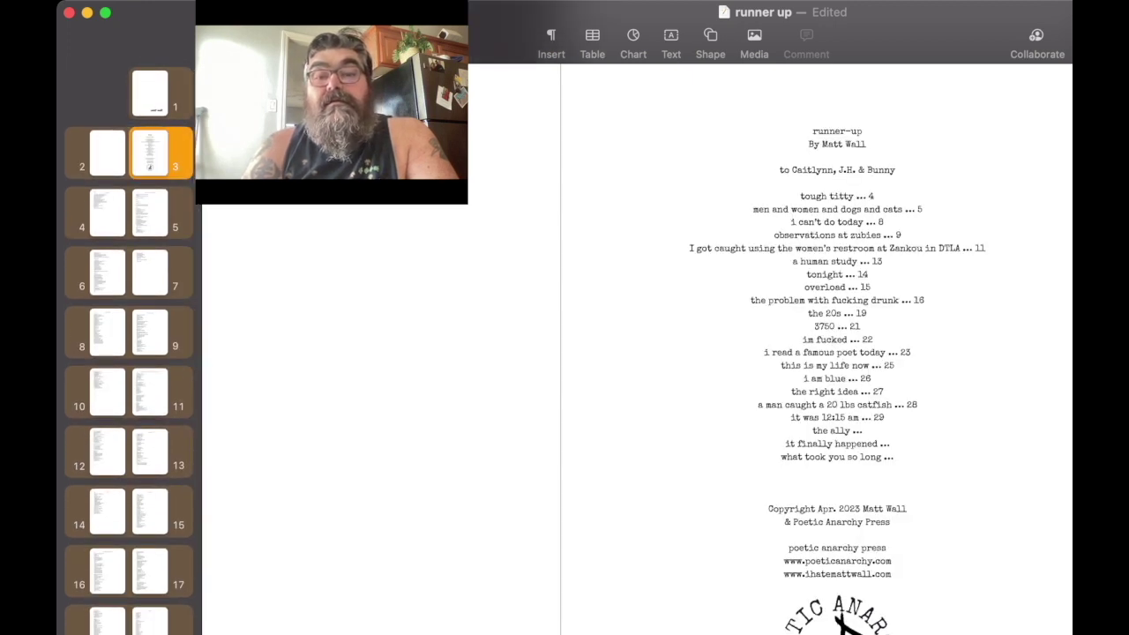
left_click(866, 430)
type("31")
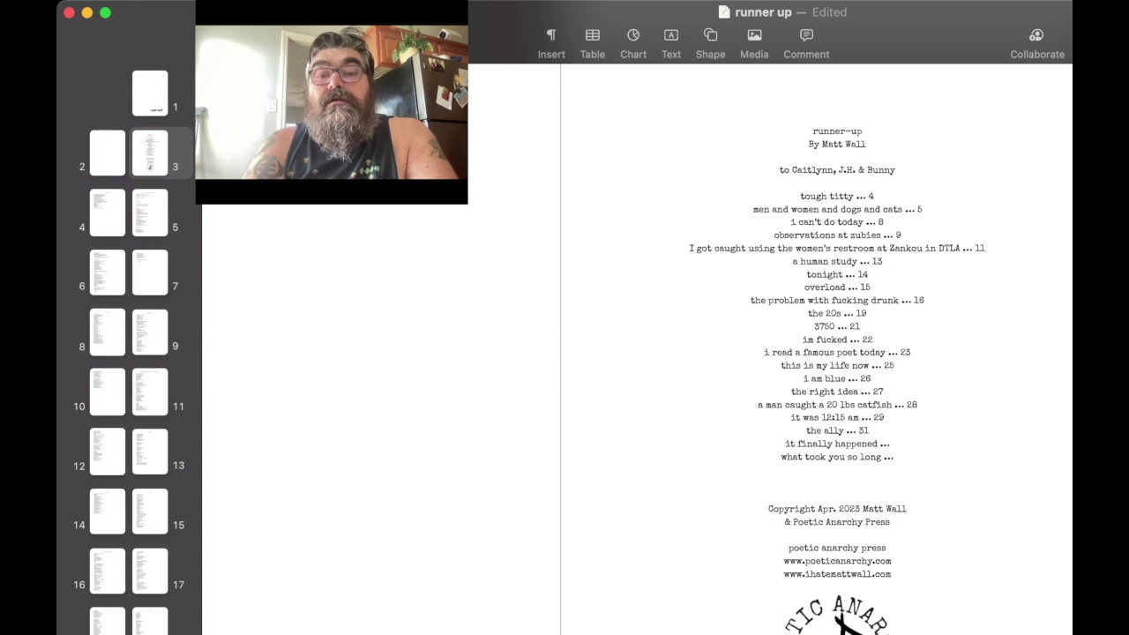
type(" 32")
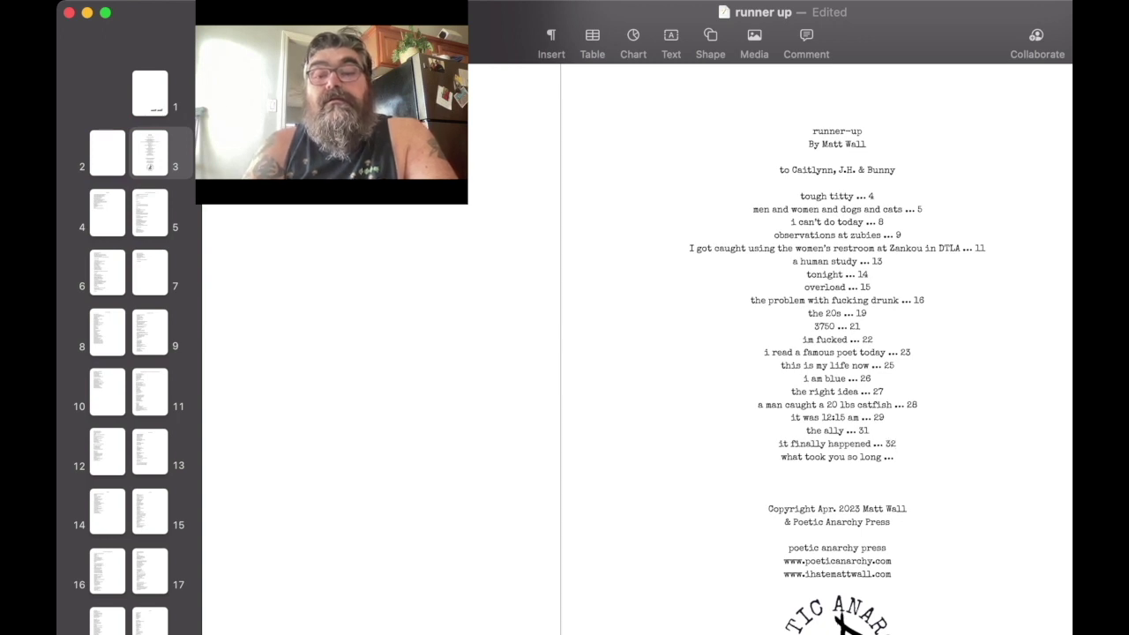
type(" 33")
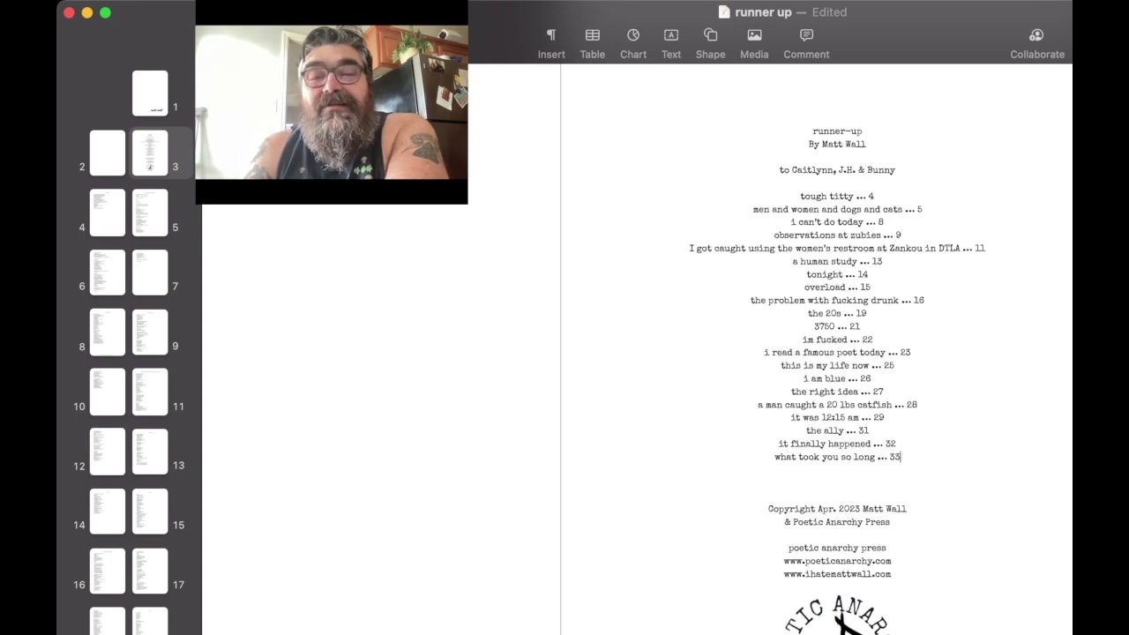
Step: Delete the extra blank line below the contents list
key("Down")
key("Delete")
scroll(815, 353, "down", 3)
Step: Change the copyright date from Apr to Mar. and delete the 'poetic anarchy press' line
key("BackSpace")
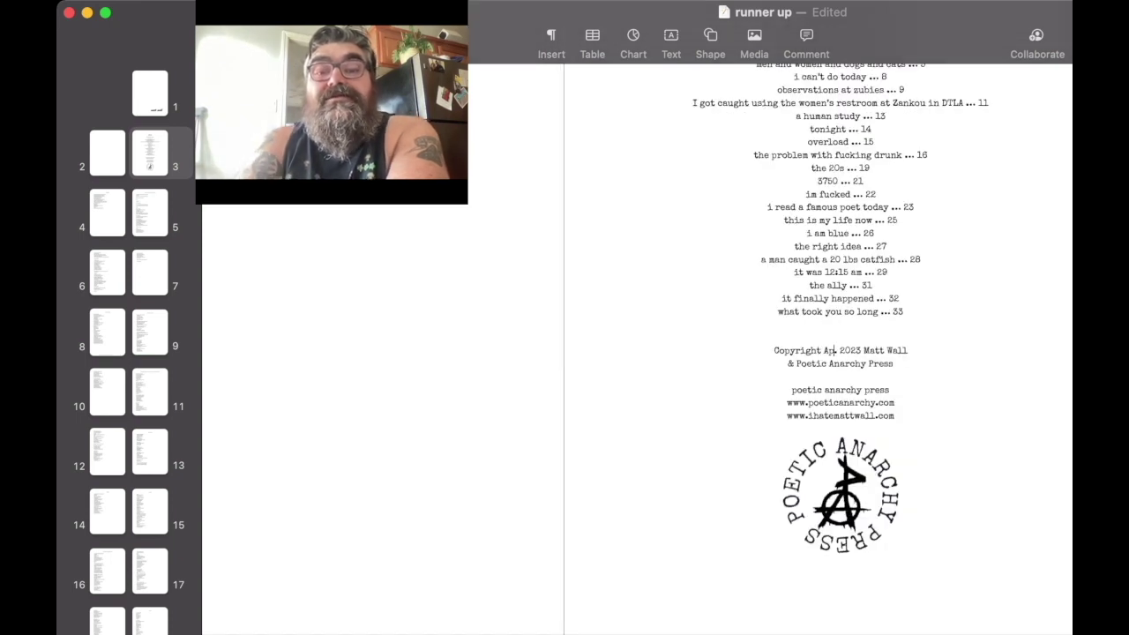
key("BackSpace")
key("BackSpace")
type("Mar")
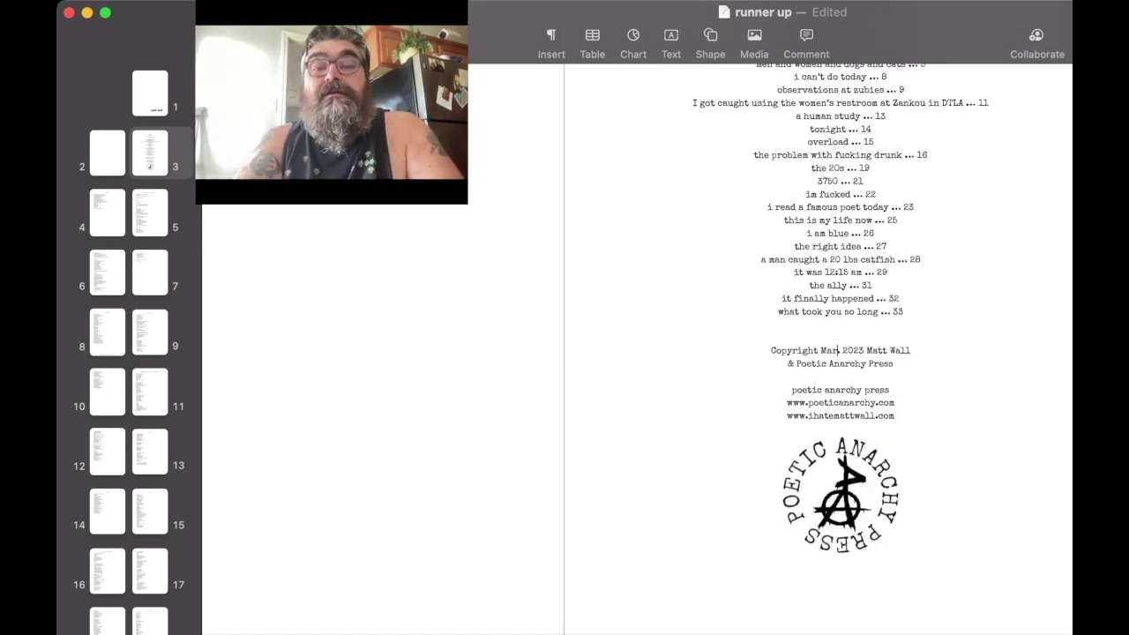
type(".")
scroll(815, 352, "down", 2)
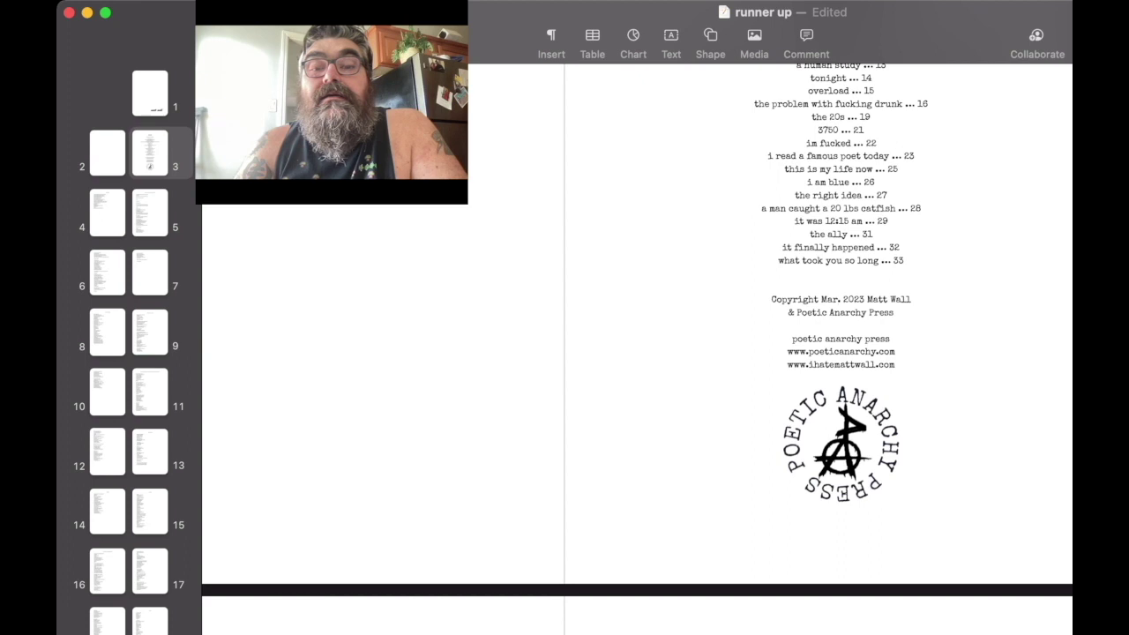
left_click_drag(891, 338, 791, 339)
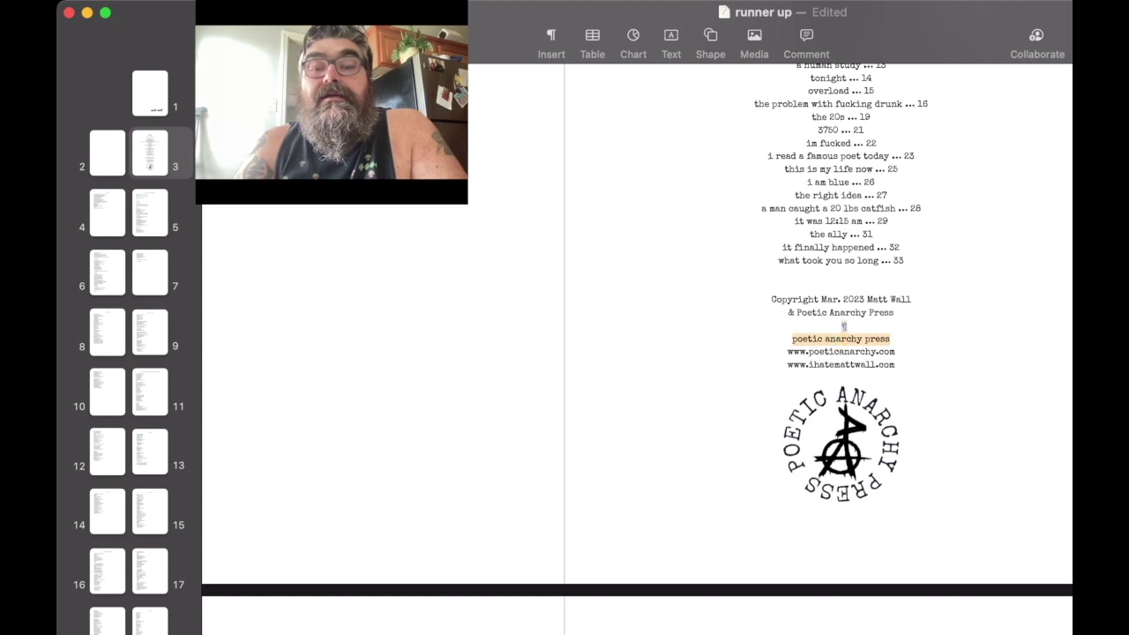
key("BackSpace")
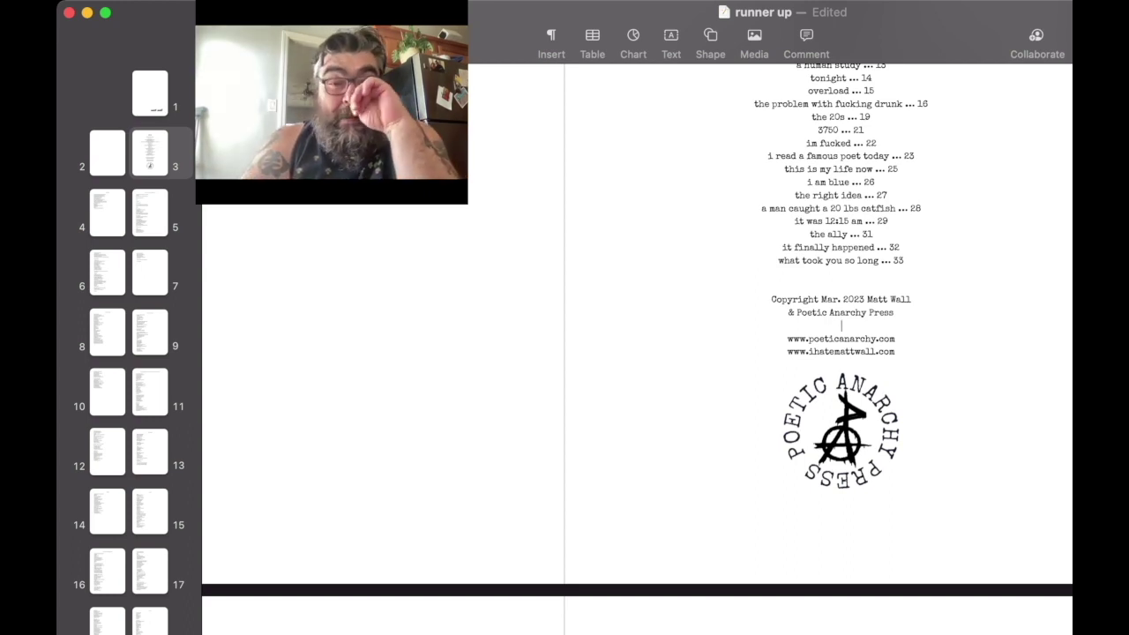
Step: Nudge the press logo down three steps, then deselect it
left_click(889, 381)
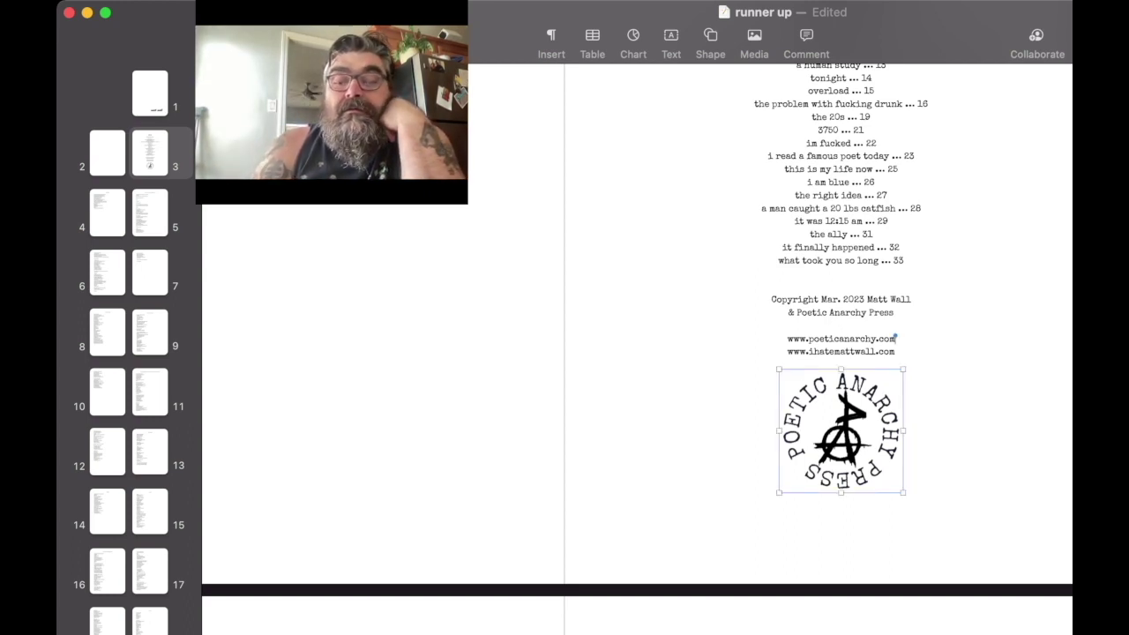
key("Down")
key("Down")
key("Down")
key("Down")
key("Down")
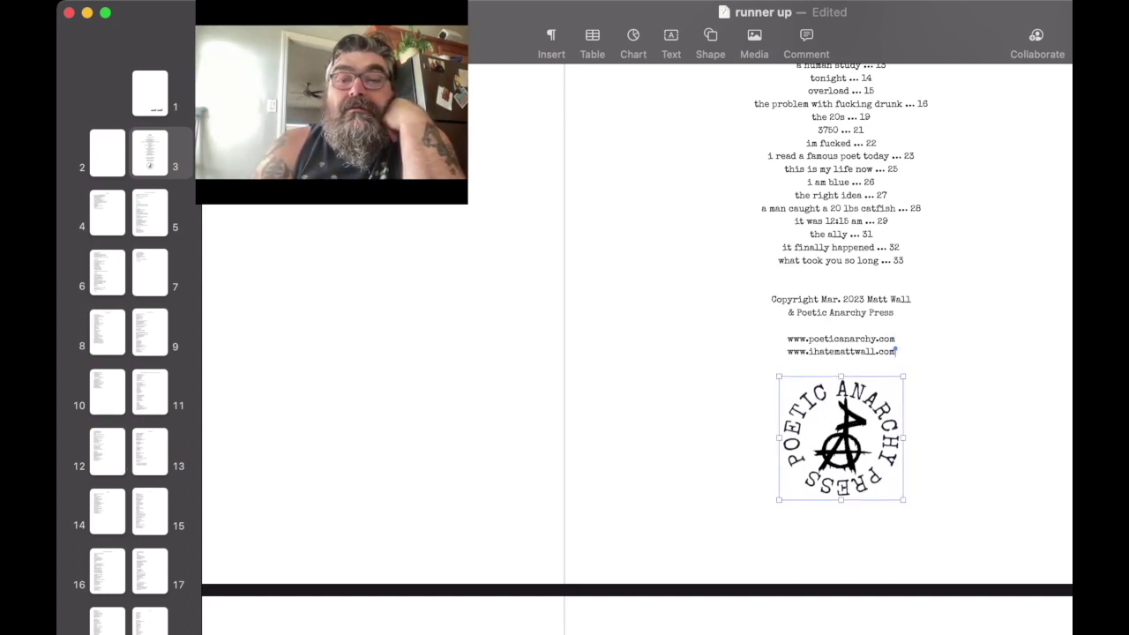
key("Down")
key("Down")
key("Down")
key("Down")
key("Down")
key("Down")
key("Down")
key("Down")
key("Down")
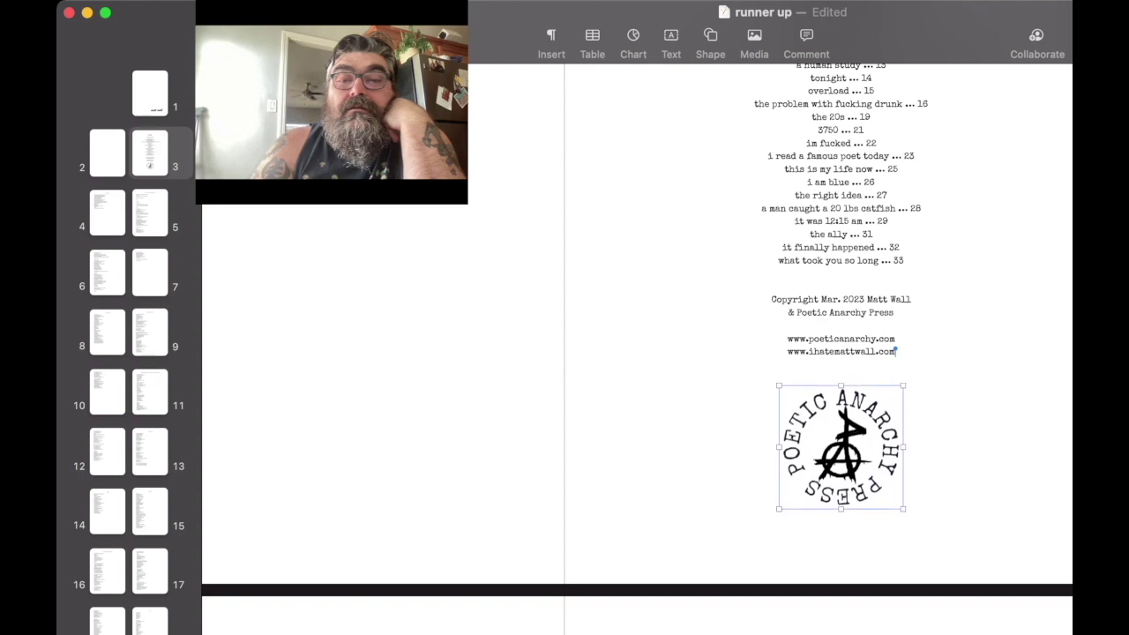
key("Down")
key("Down")
key("Down")
key("Down")
key("Down")
left_click(895, 351)
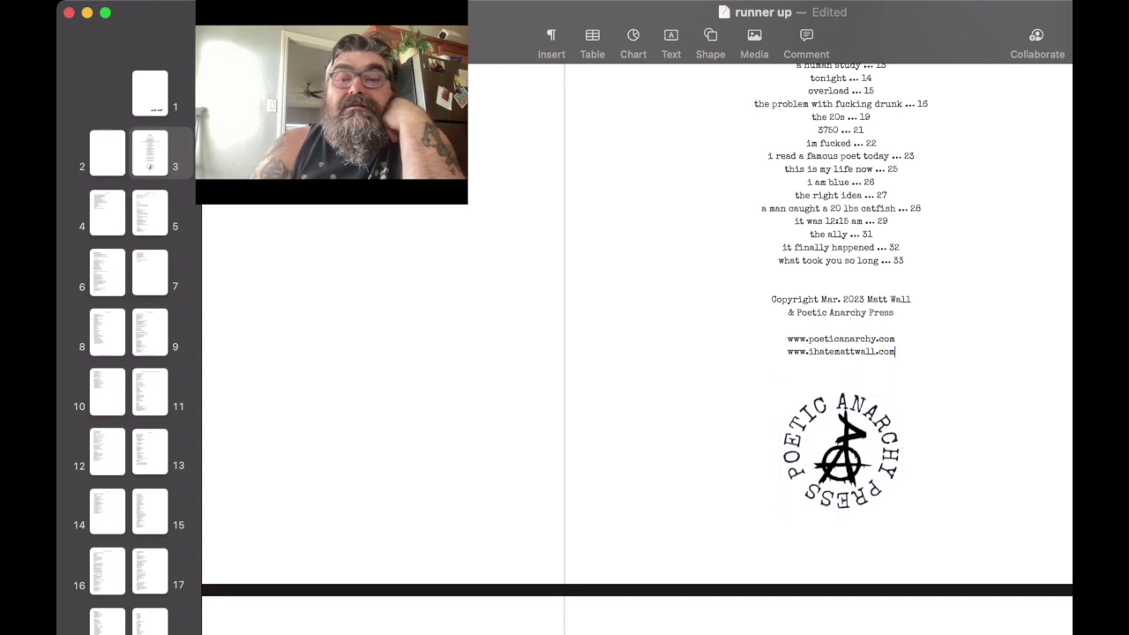
scroll(636, 350, "down", 5)
scroll(637, 349, "down", 5)
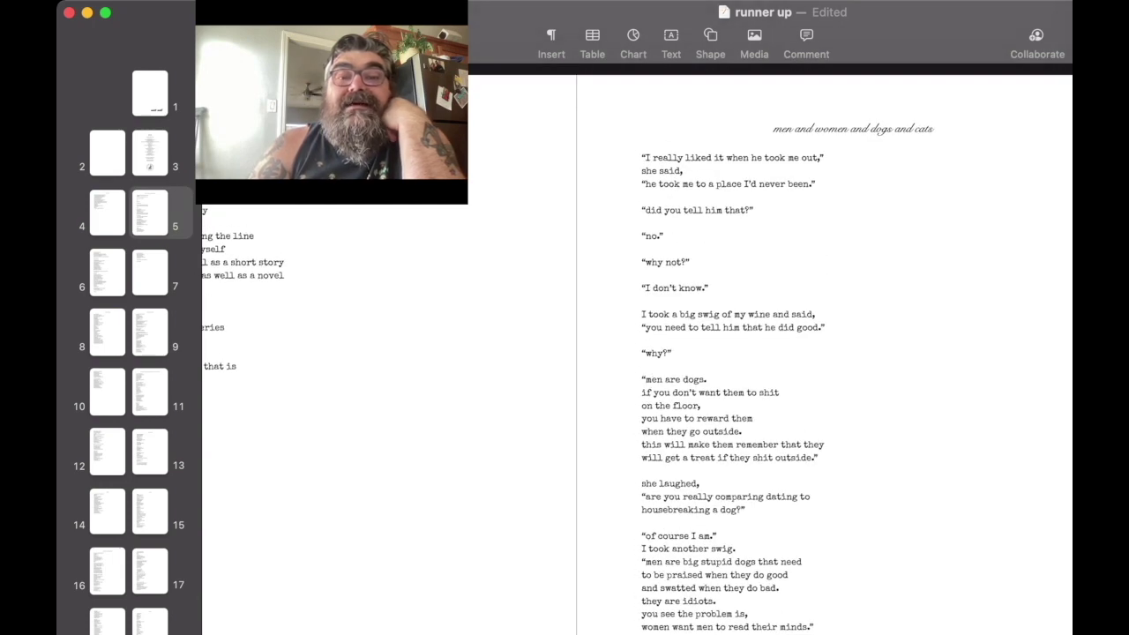
Step: Scroll around page 5's 'men and women and dogs and cats' poem to review its lines
scroll(635, 353, "left", 5)
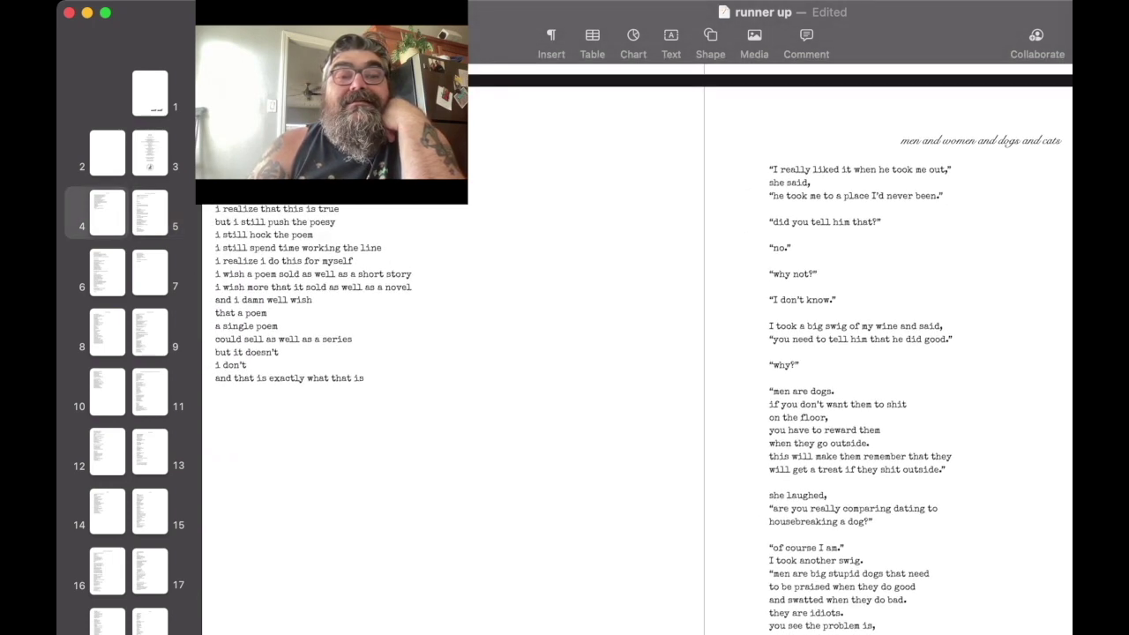
scroll(635, 353, "up", 1)
scroll(637, 349, "down", 2)
scroll(637, 349, "right", 2)
scroll(637, 349, "down", 1)
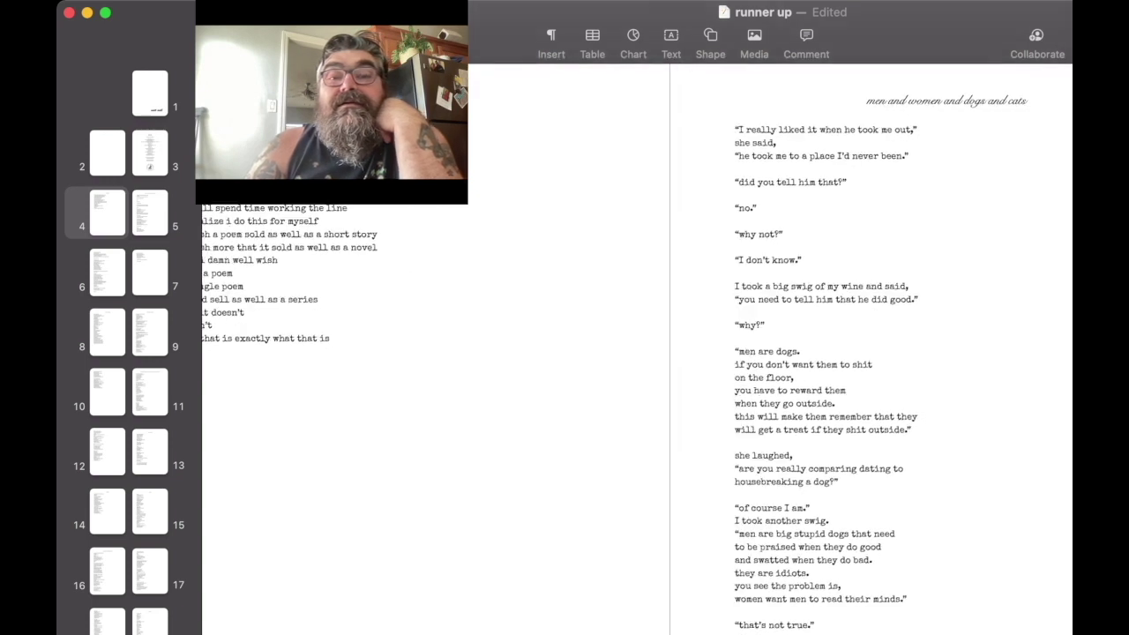
scroll(637, 350, "down", 1)
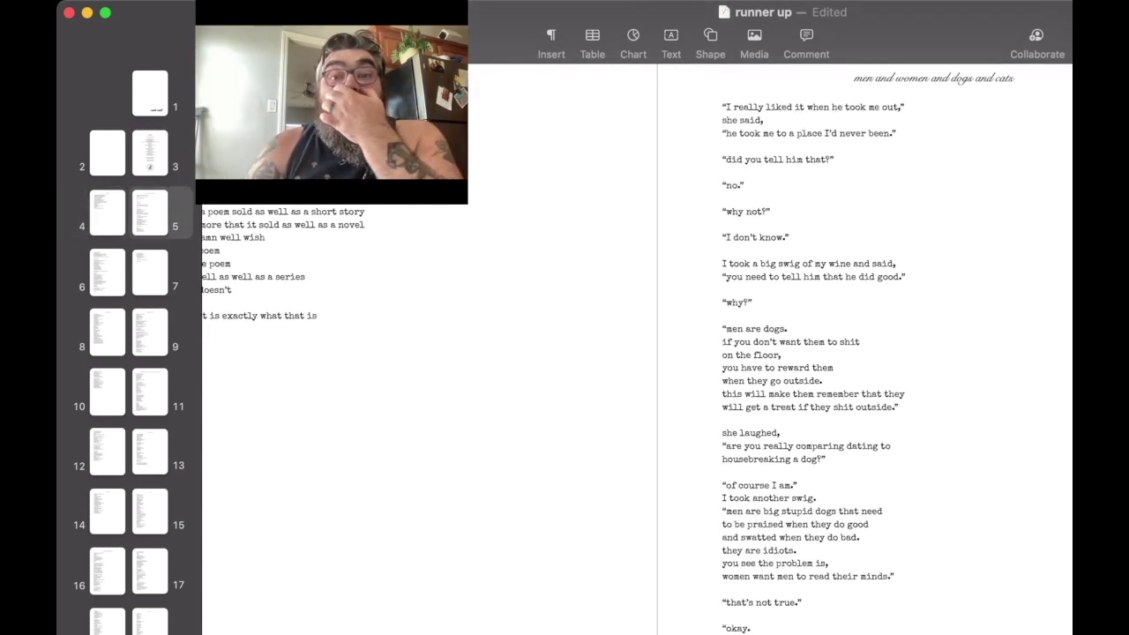
scroll(637, 349, "up", 1)
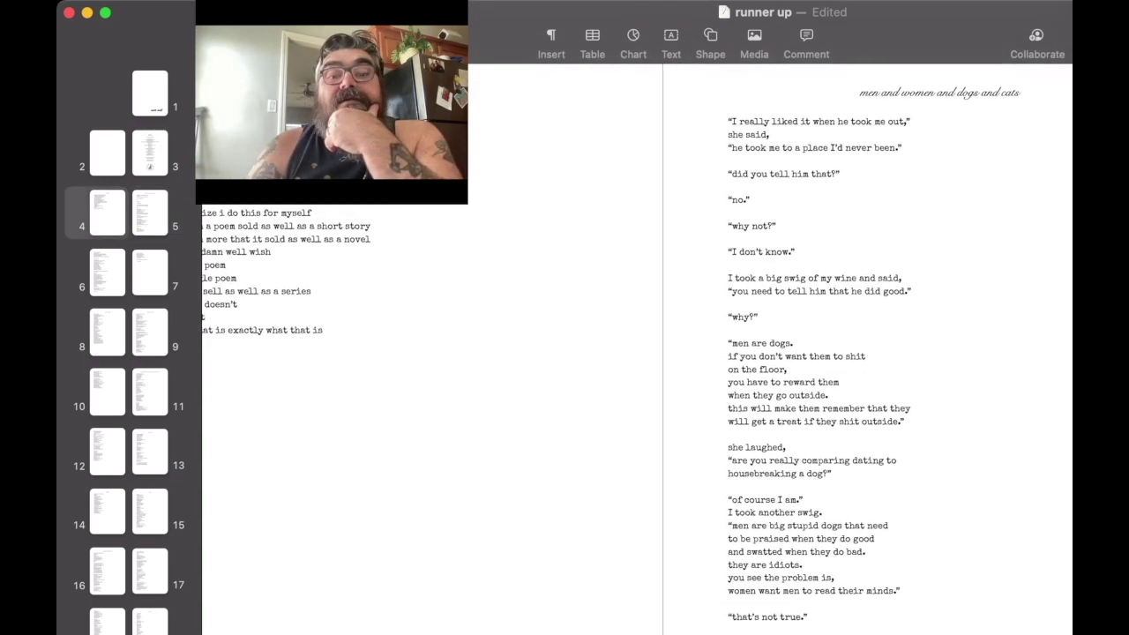
scroll(637, 349, "left", 1)
scroll(633, 335, "down", 3)
scroll(633, 335, "left", 2)
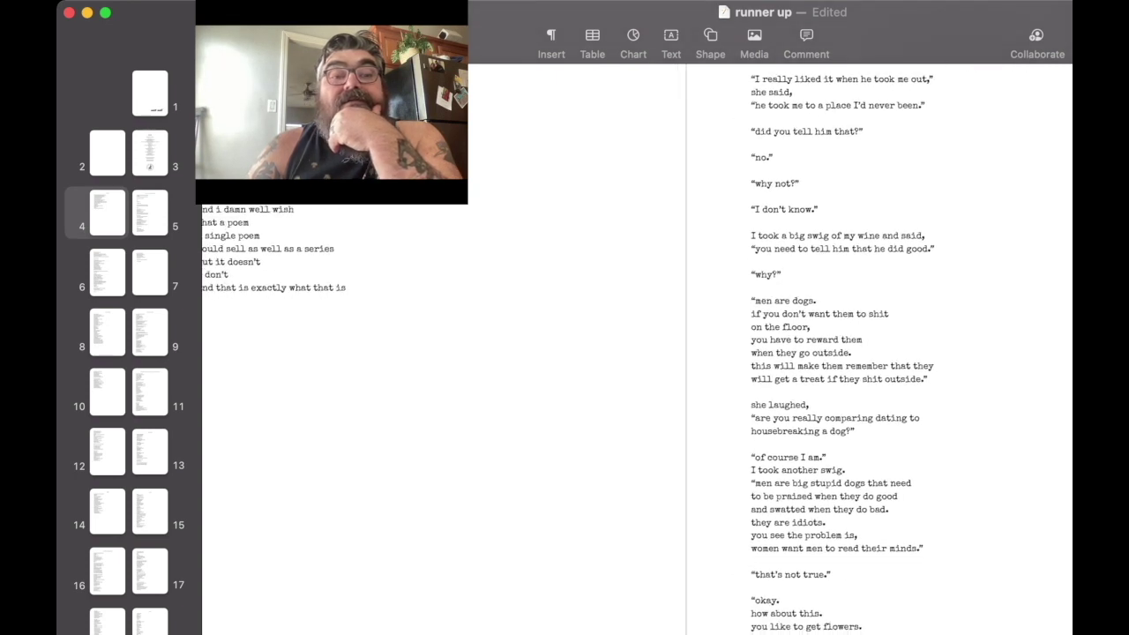
scroll(633, 349, "up", 1)
scroll(634, 350, "left", 2)
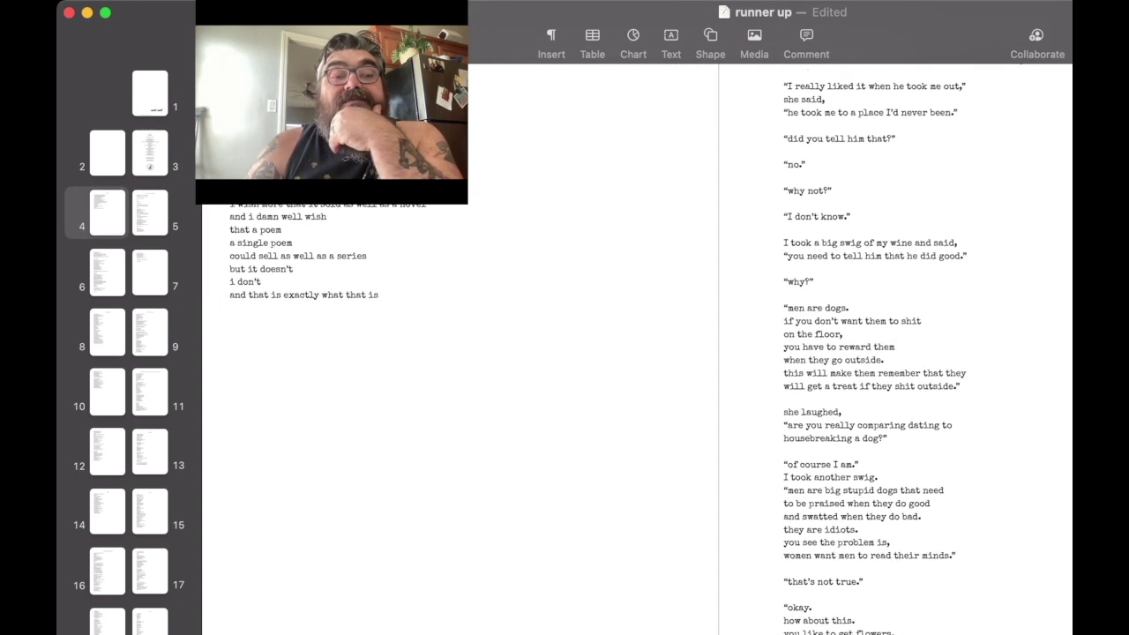
scroll(637, 349, "up", 2)
scroll(637, 350, "right", 2)
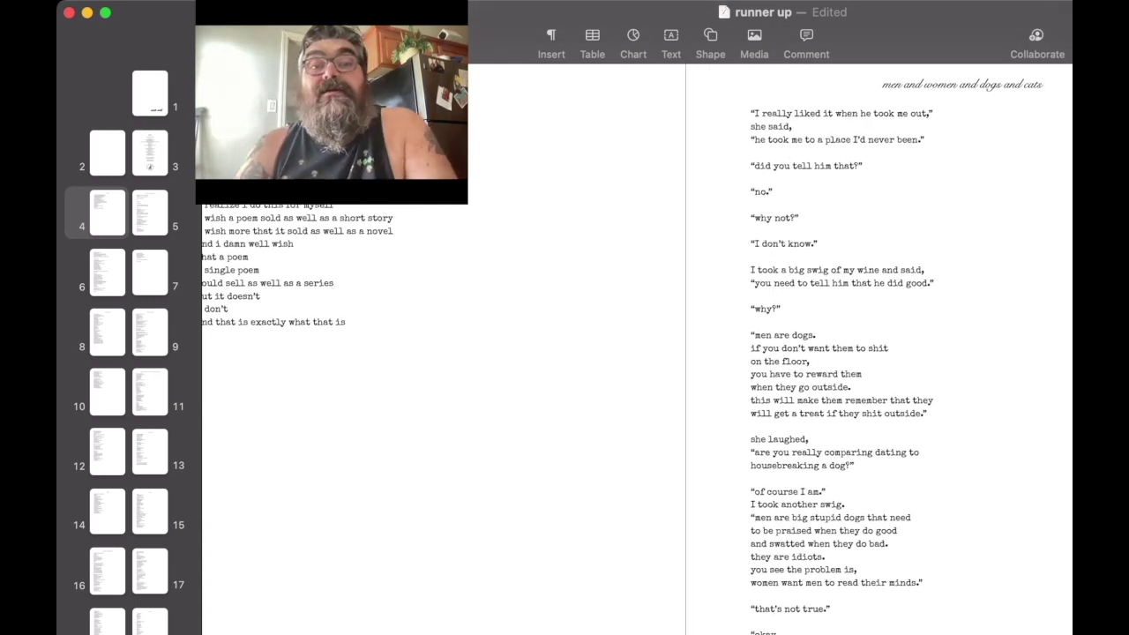
Step: Replace all case-matched capital I's with lowercase i throughout the chapbook
type("i")
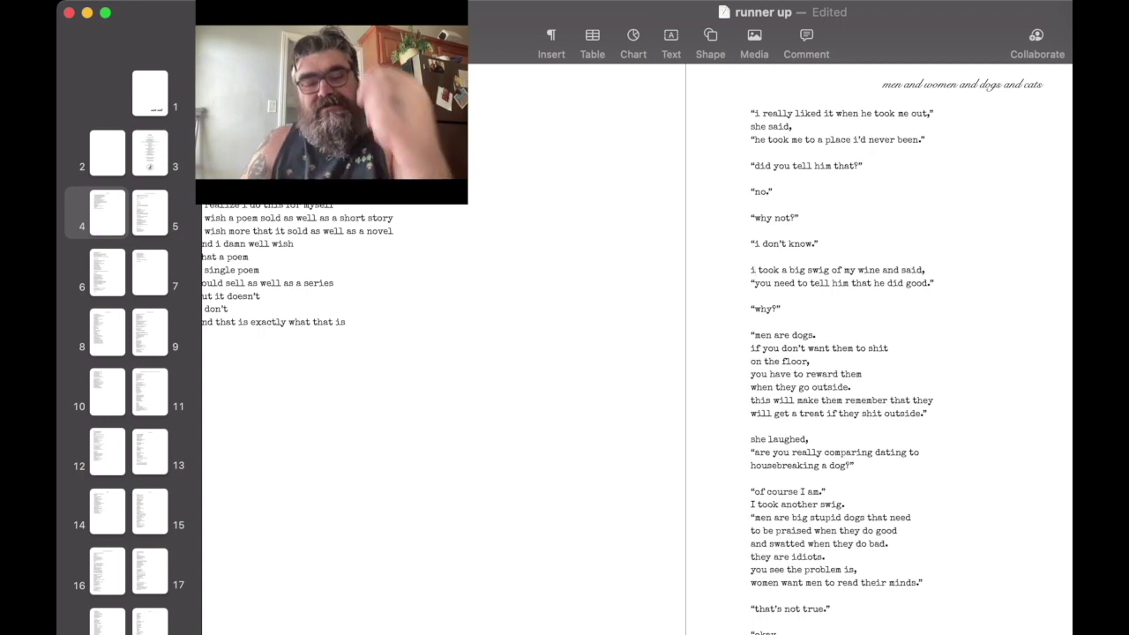
type("i")
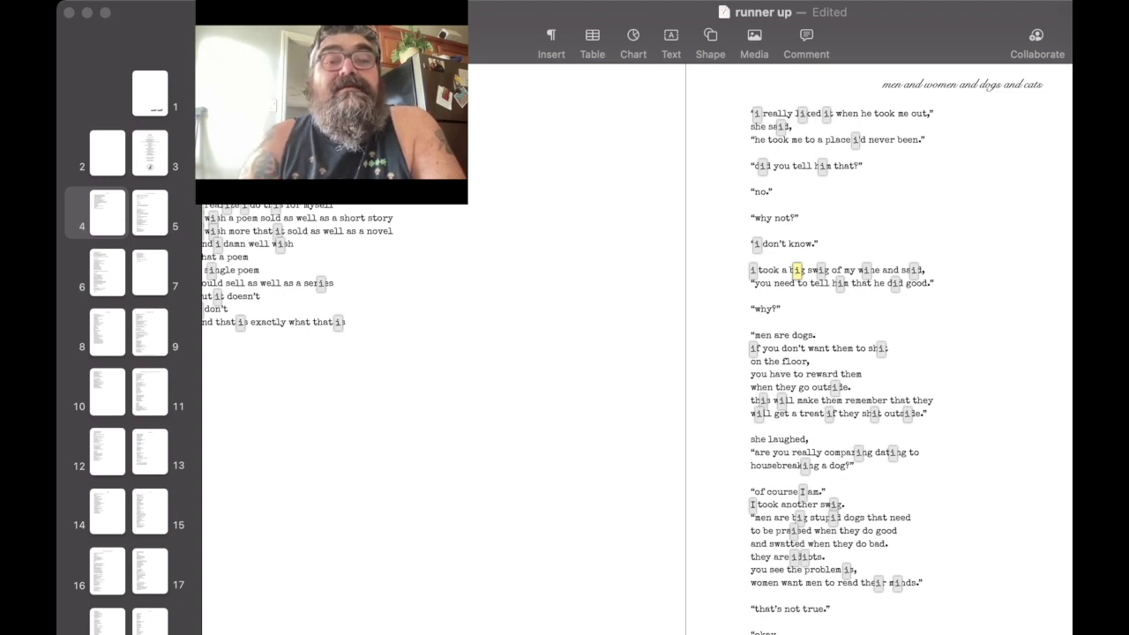
key("Return")
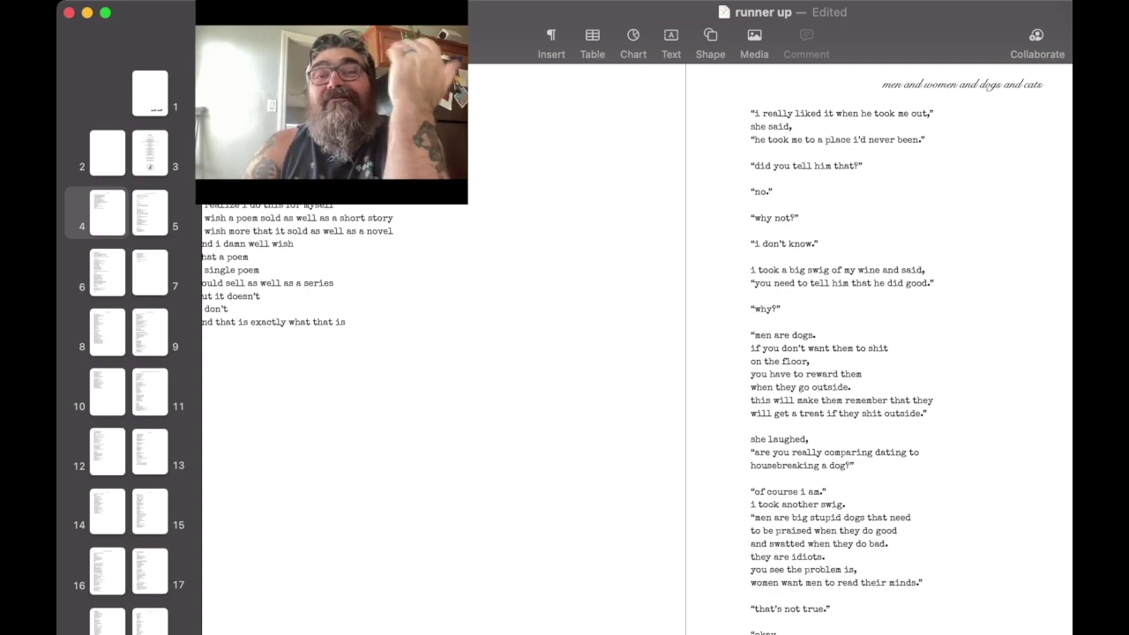
Step: Scroll down through the chapbook to the pages 28–29 spread
scroll(635, 352, "down", 3)
scroll(635, 353, "down", 1)
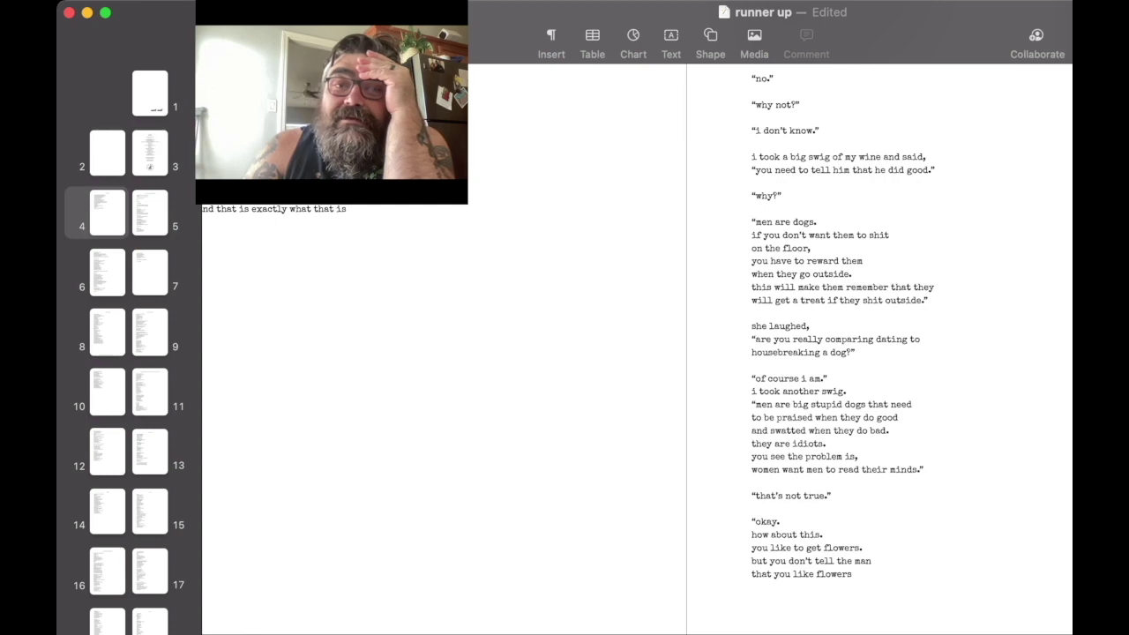
scroll(635, 353, "down", 10)
scroll(635, 353, "down", 5)
scroll(635, 353, "down", 1)
scroll(635, 353, "down", 10)
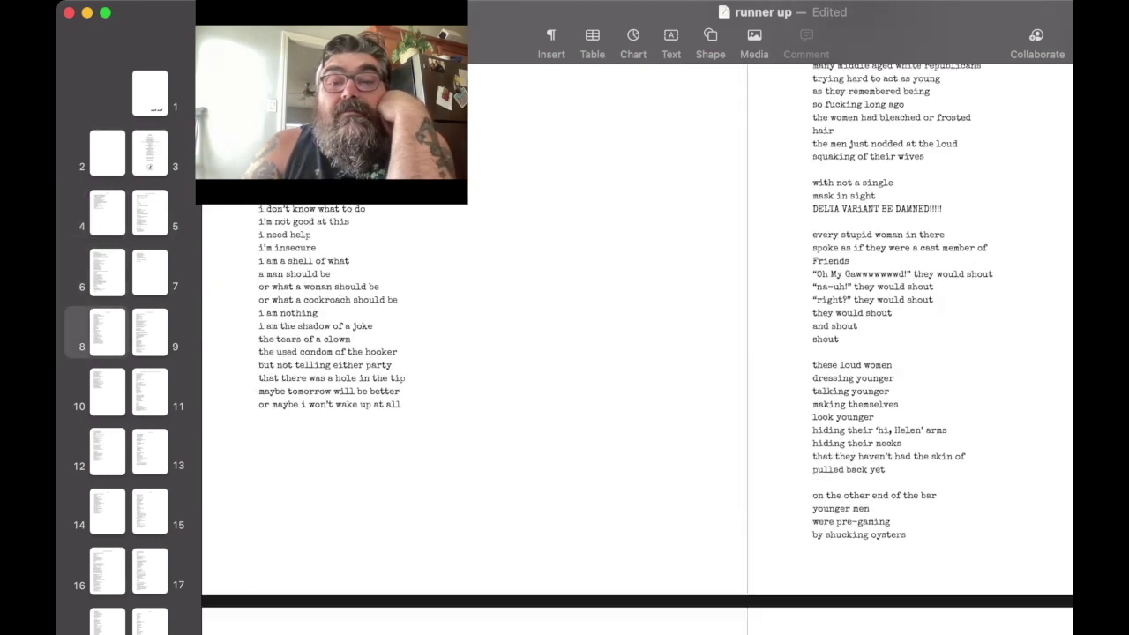
scroll(635, 353, "down", 5)
scroll(635, 353, "down", 5)
scroll(635, 352, "down", 2)
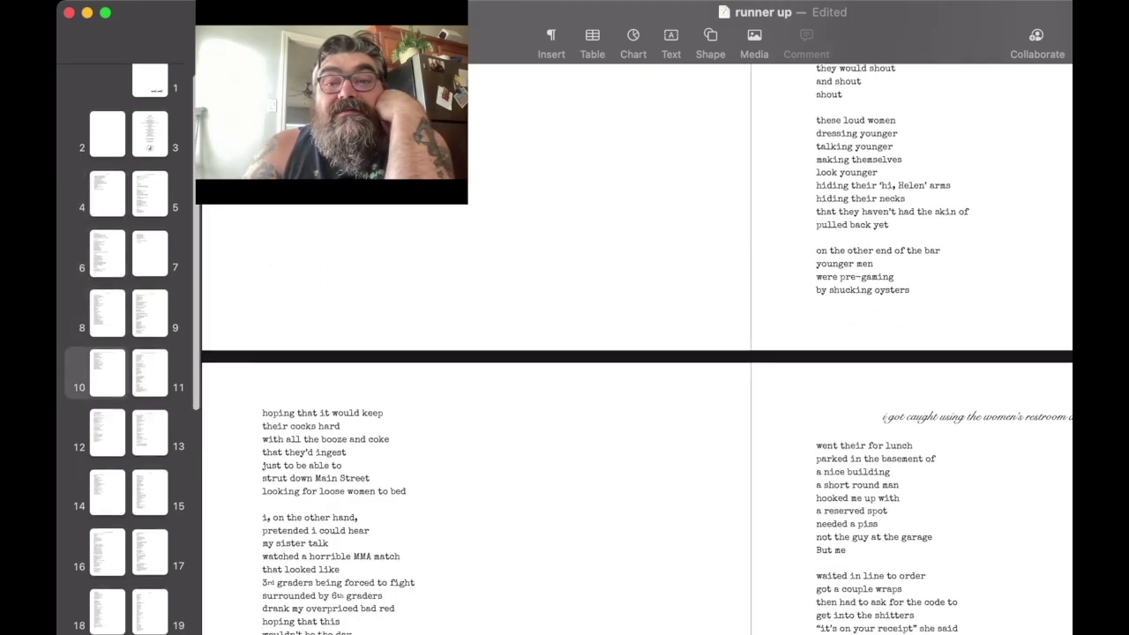
scroll(635, 353, "down", 3)
scroll(635, 352, "down", 1)
scroll(636, 353, "down", 3)
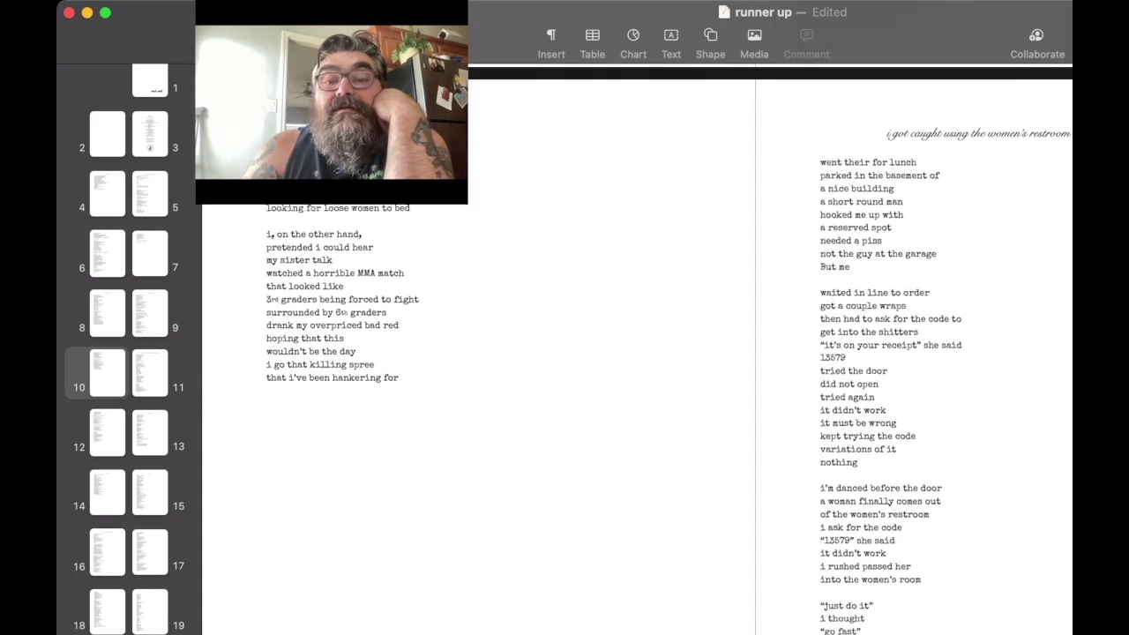
scroll(635, 353, "down", 2)
scroll(635, 353, "down", 3)
scroll(635, 353, "down", 2)
scroll(635, 353, "down", 10)
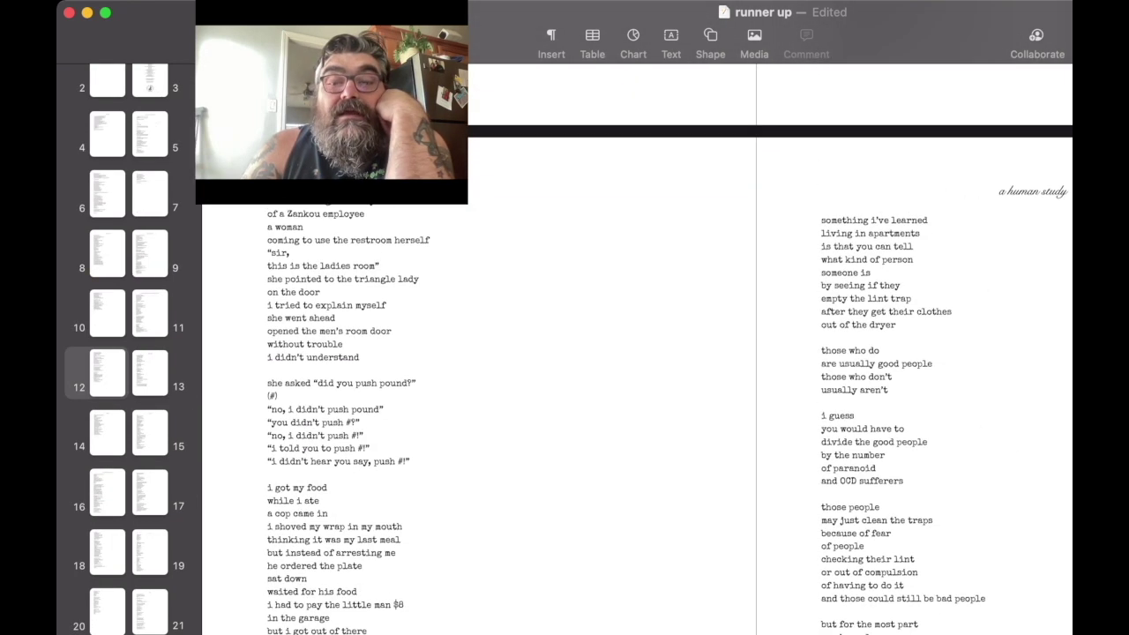
scroll(635, 352, "down", 3)
scroll(635, 353, "down", 3)
scroll(635, 352, "down", 1)
scroll(635, 352, "down", 10)
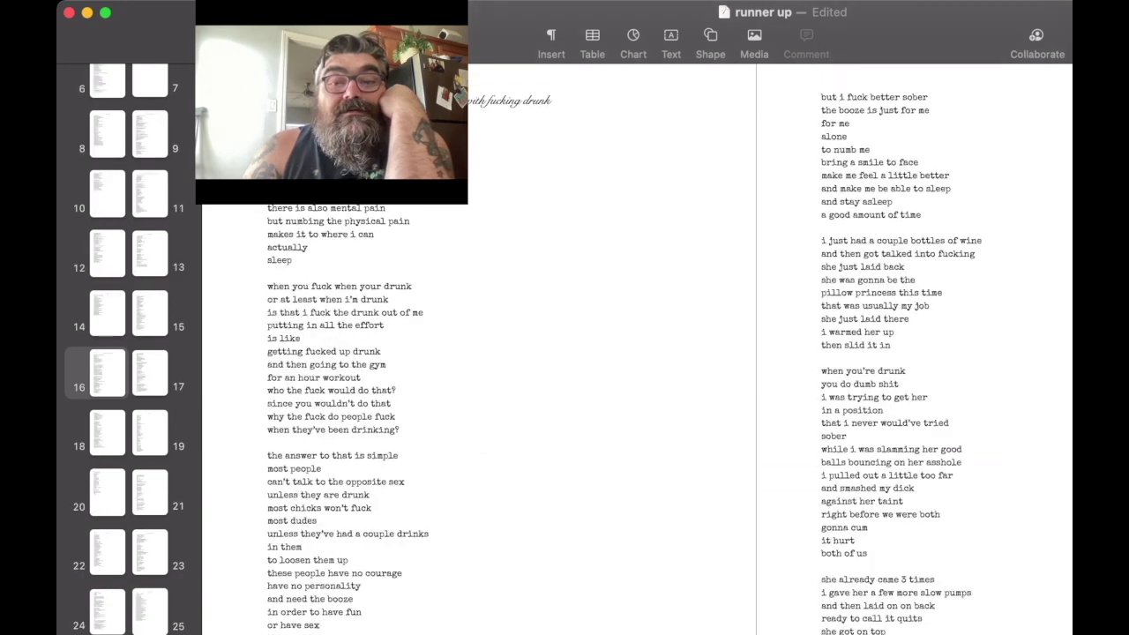
scroll(635, 353, "down", 5)
scroll(635, 353, "down", 1)
scroll(635, 353, "down", 1)
scroll(635, 352, "down", 5)
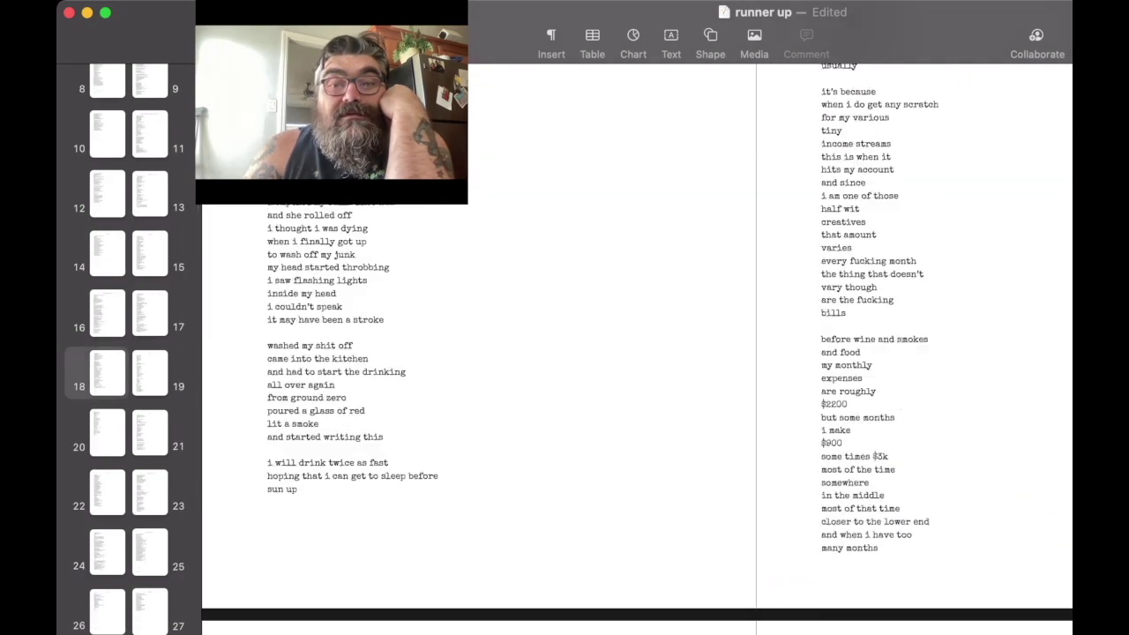
scroll(739, 202, "down", 10)
scroll(739, 202, "down", 1)
scroll(739, 202, "down", 5)
scroll(740, 202, "right", 2)
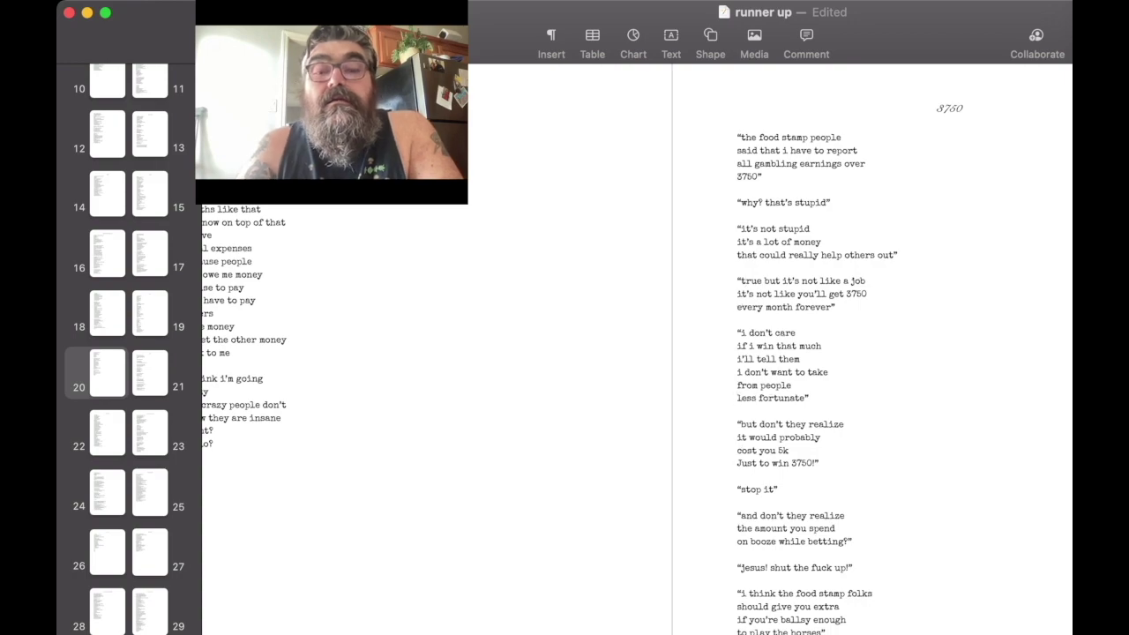
scroll(635, 353, "down", 5)
scroll(635, 353, "down", 3)
scroll(635, 353, "down", 5)
scroll(635, 353, "down", 5)
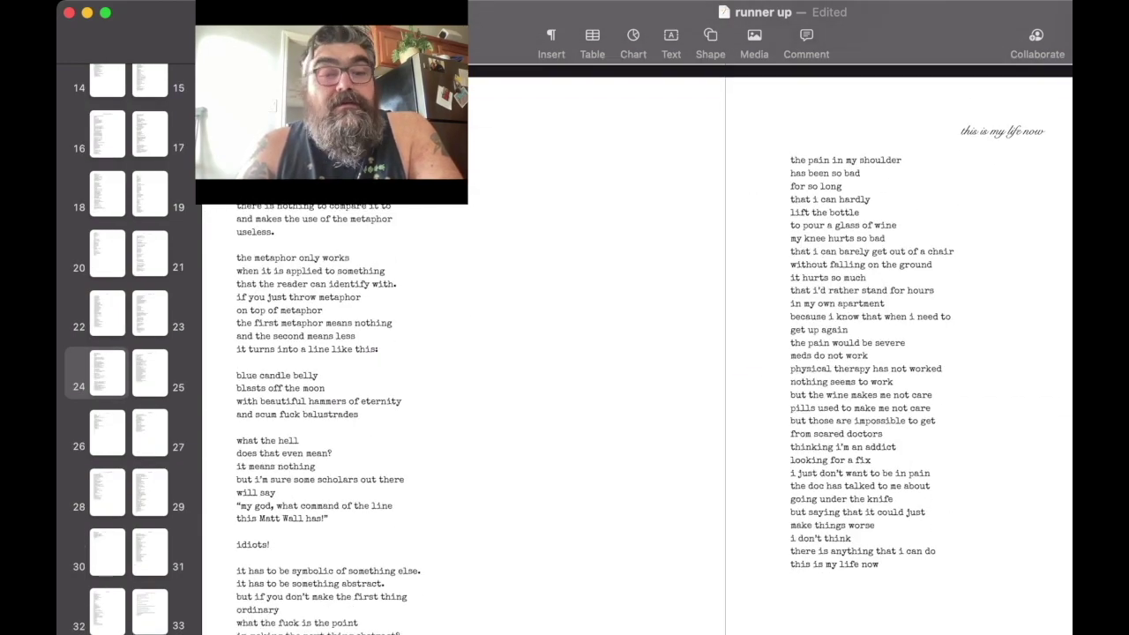
scroll(783, 214, "down", 5)
scroll(783, 215, "down", 5)
scroll(783, 214, "down", 3)
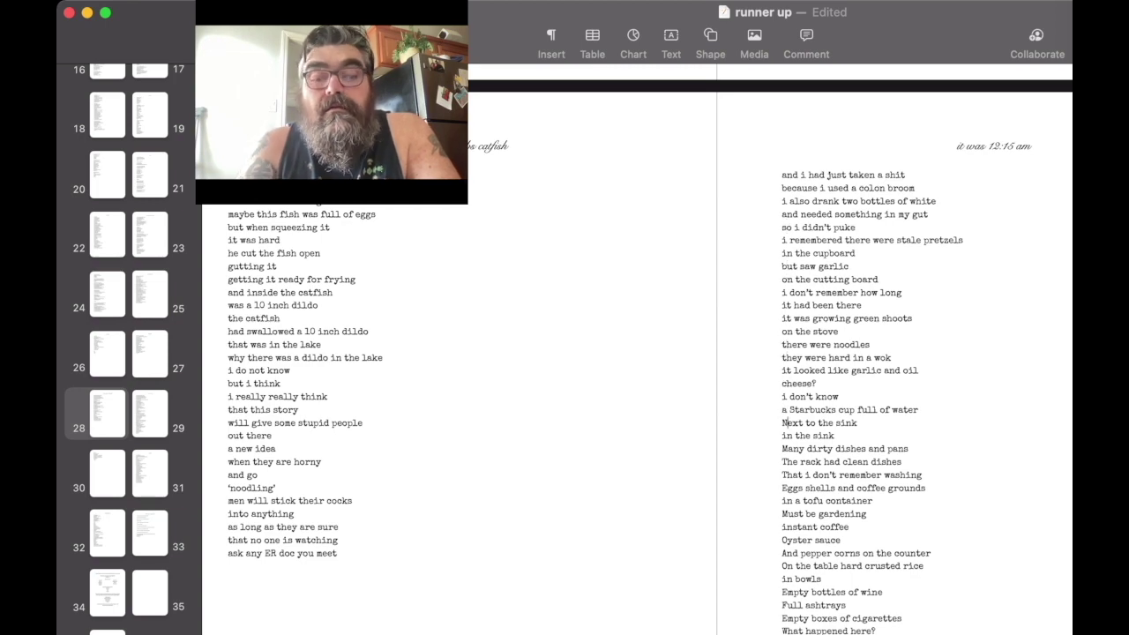
Step: Lowercase the capitalised line starts at the top of the 'it was 12:15 am' poem
key("BackSpace")
key("n")
key("Down")
key("BackSpace")
key("m")
key("Down")
key("BackSpace")
key("t")
key("Down")
key("BackSpace")
key("t")
key("Down")
Step: Lowercase the remaining line starts, through the final line 'and hot'
key("BackSpace")
key("e")
key("Down")
key("Down")
key("BackSpace")
key("m")
key("Down")
key("Down")
key("BackSpace")
key("o")
key("Down")
key("BackSpace")
key("a")
scroll(768, 353, "down", 3)
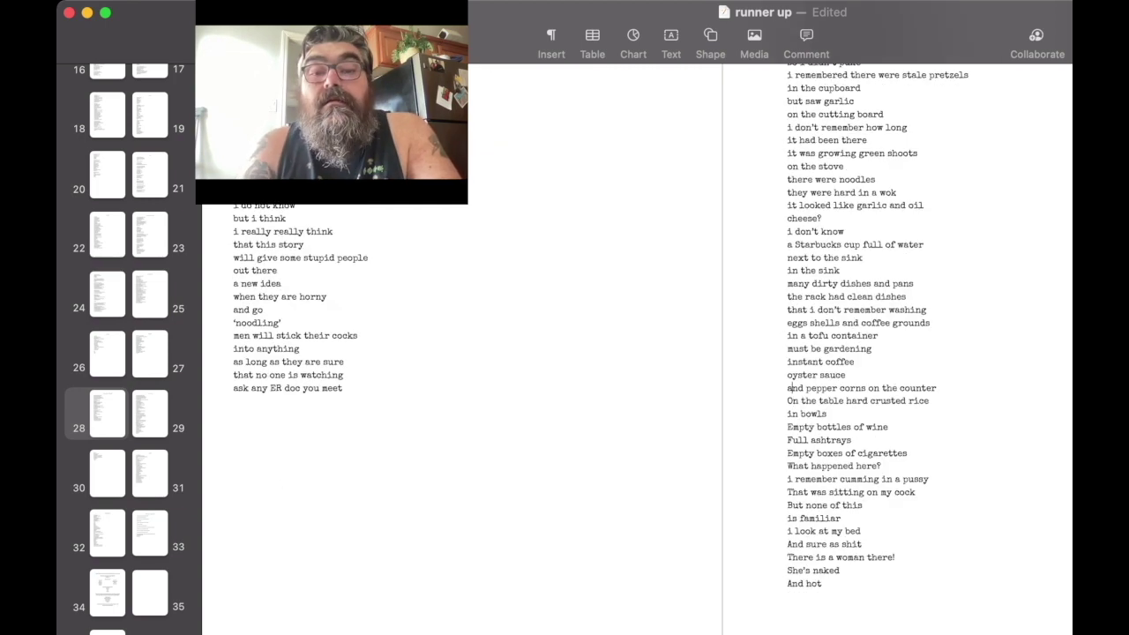
key("Down")
key("BackSpace")
key("o")
key("Down")
key("Down")
key("BackSpace")
key("e")
key("Down")
key("BackSpace")
key("f")
key("Down")
key("BackSpace")
key("e")
key("Down")
key("BackSpace")
key("w")
key("Down")
key("Down")
key("BackSpace")
key("t")
key("Down")
key("BackSpace")
key("b")
key("Down")
key("Down")
key("Down")
key("BackSpace")
key("a")
key("Down")
key("BackSpace")
key("t")
key("Down")
key("BackSpace")
key("s")
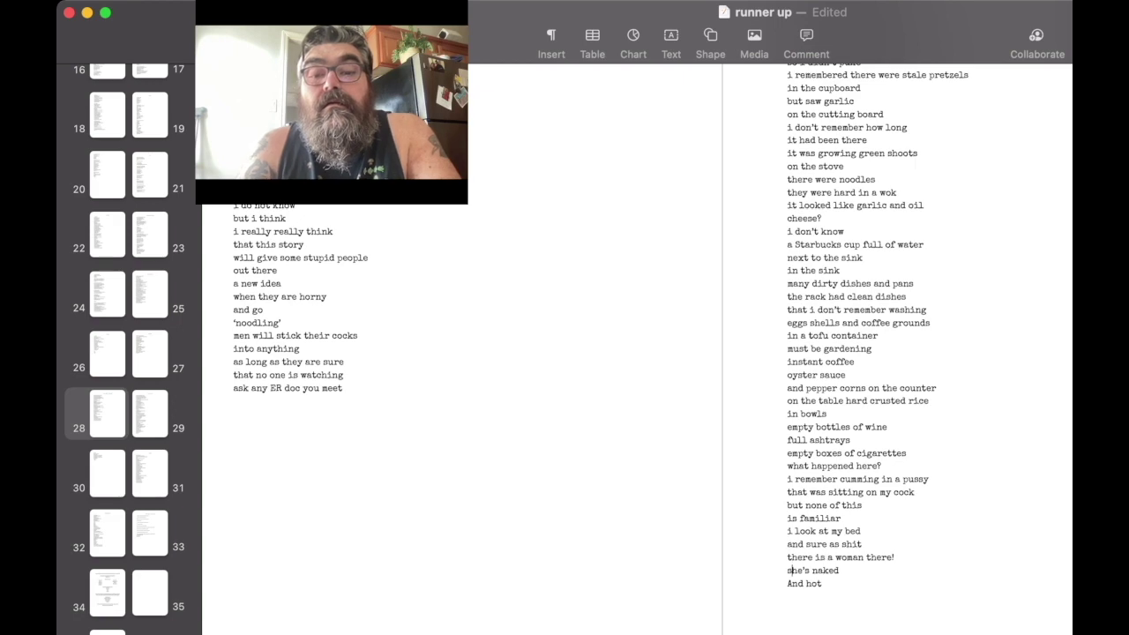
key("Down")
key("BackSpace")
key("a")
Step: Lowercase the line starts of the poems on pages 32–33
scroll(636, 353, "down", 5)
scroll(767, 353, "down", 5)
scroll(767, 353, "down", 10)
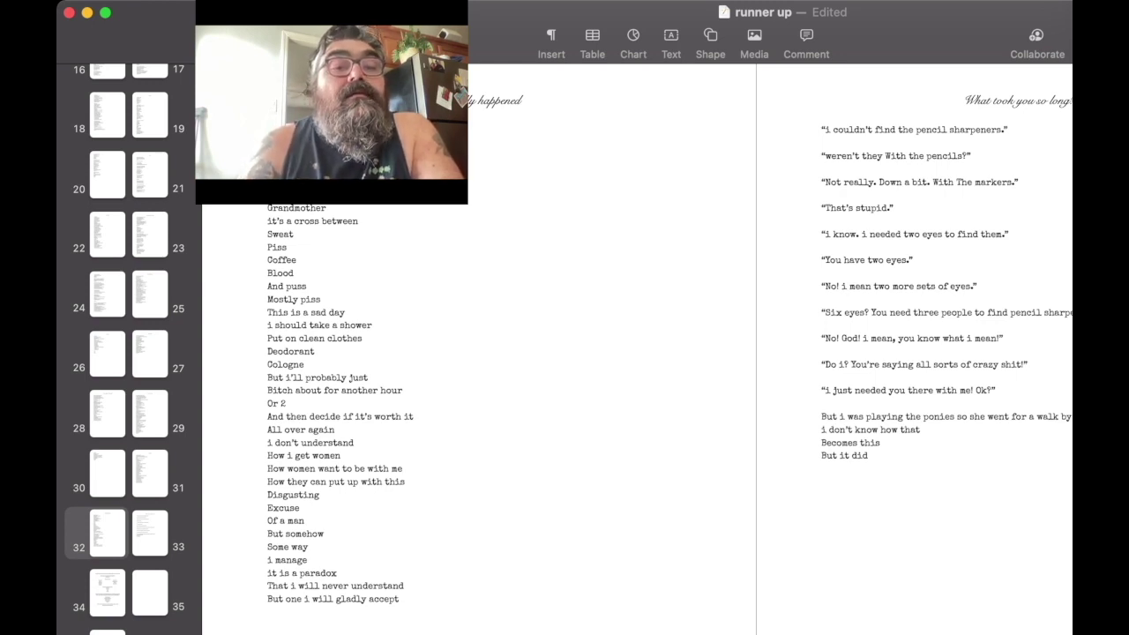
type("gspcbamtp")
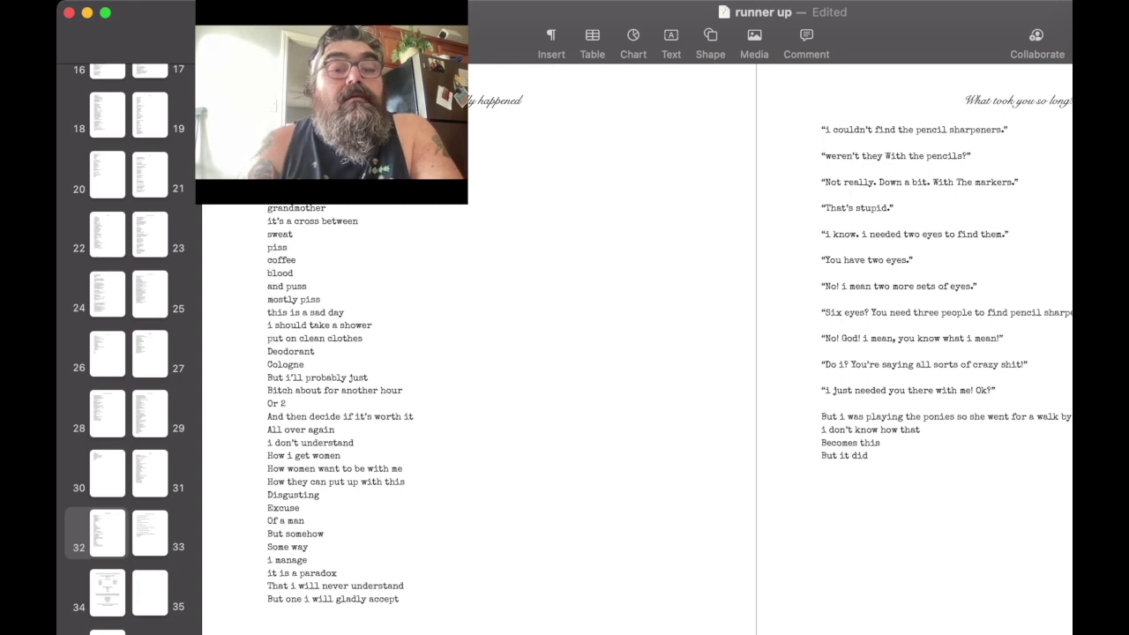
type("dcbboaahhhd")
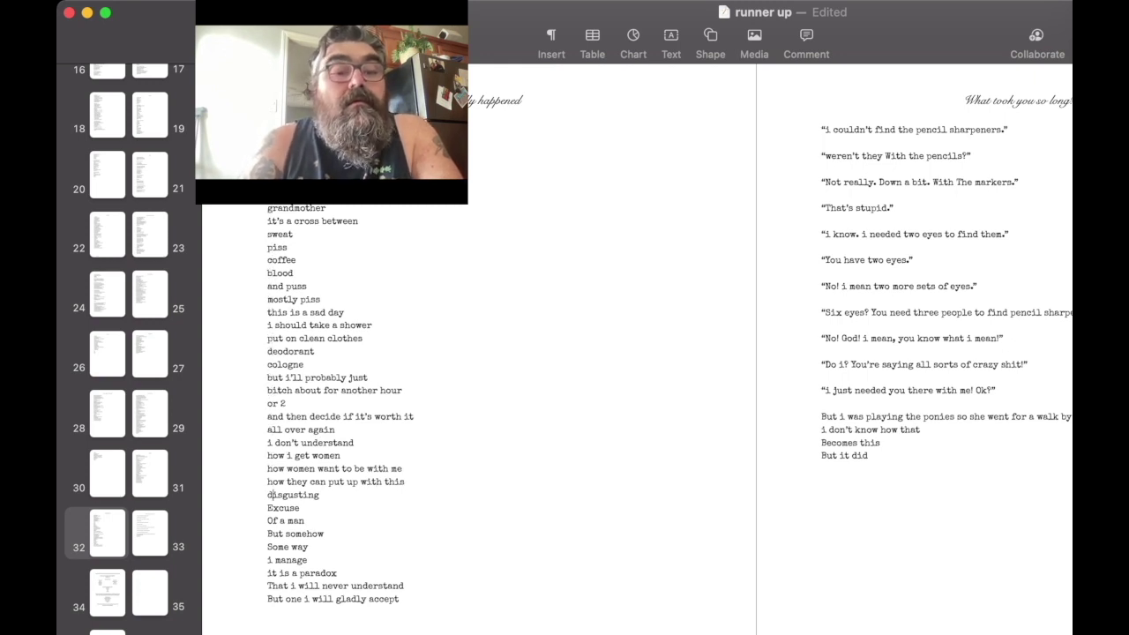
type("eobstb")
type("w")
key("BackSpace")
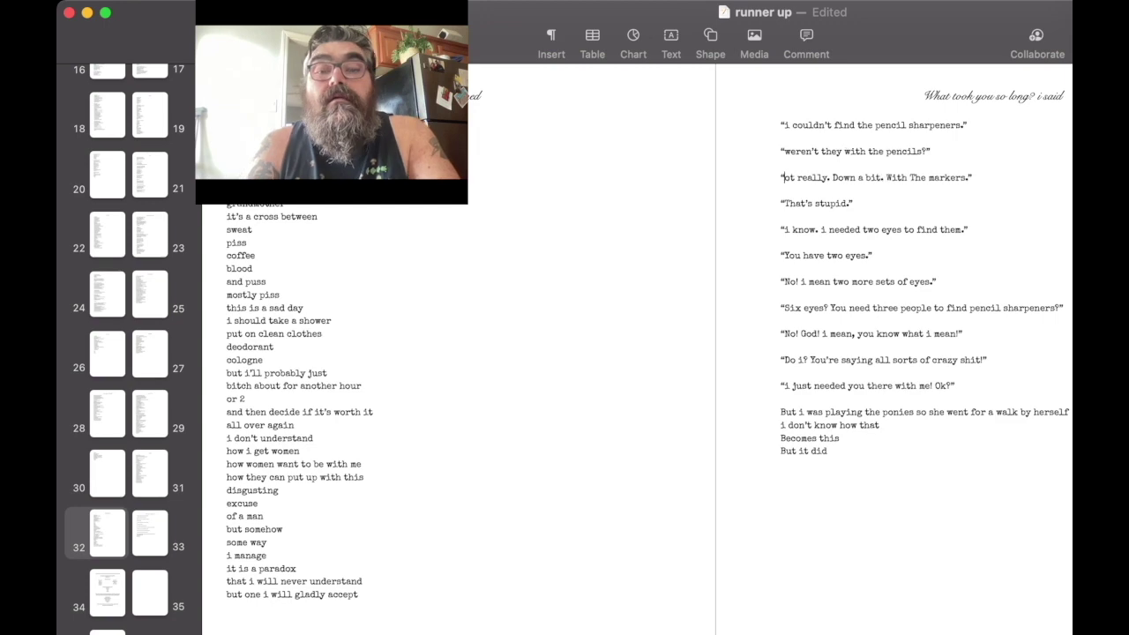
type("ndwttyns")
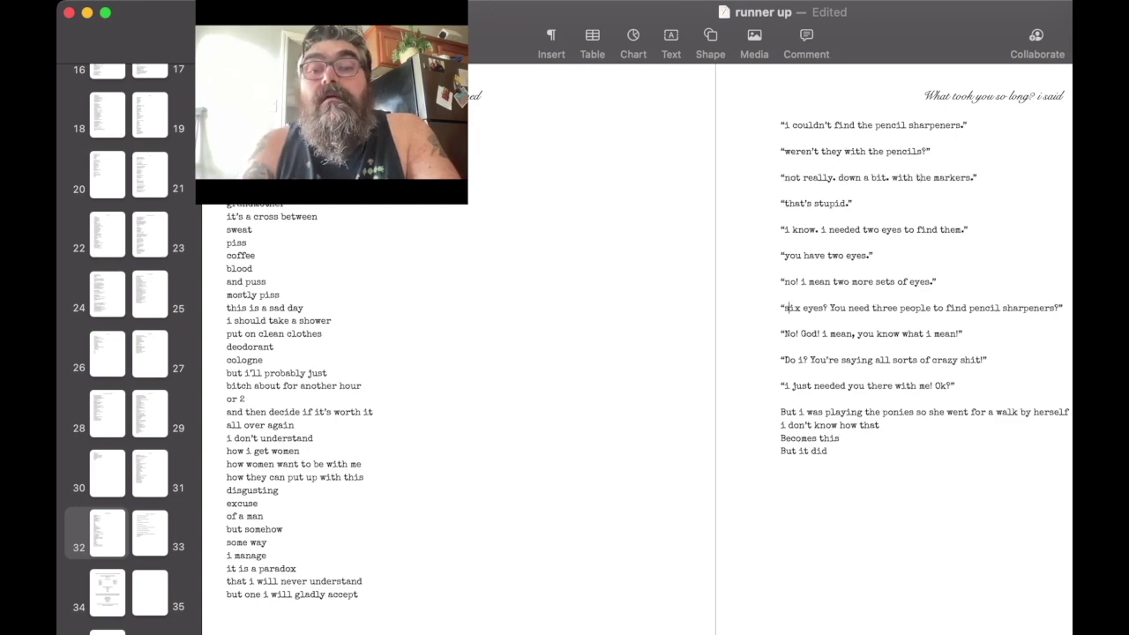
type("yngdyob")
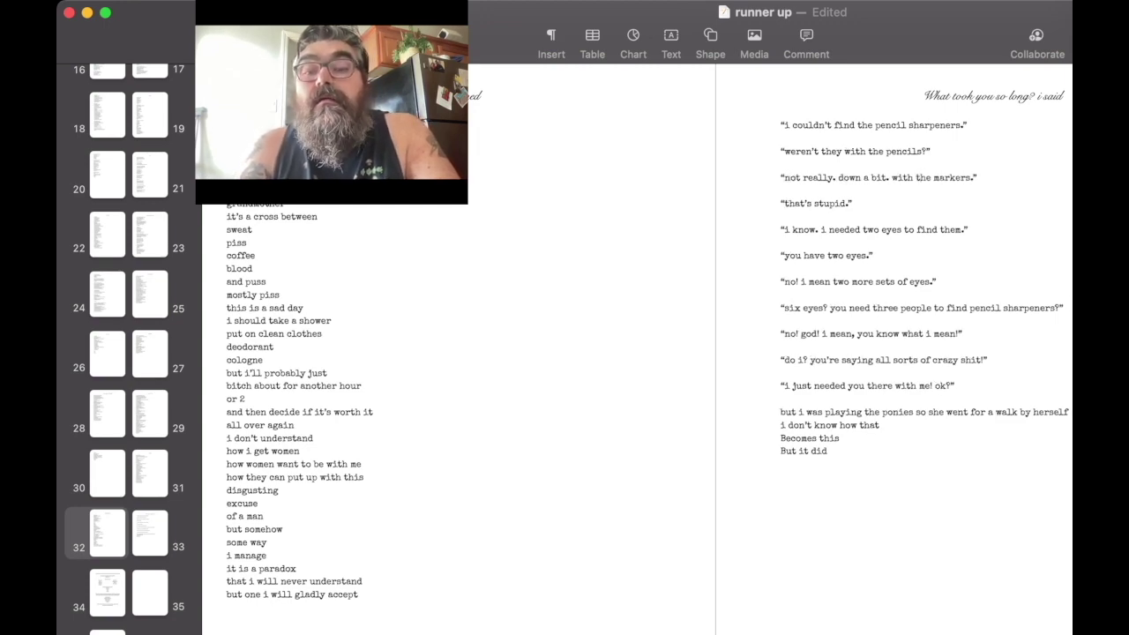
type("bb")
Step: Return to the cover page and select the 'matt wall' author text
scroll(635, 353, "up", 8)
scroll(635, 353, "up", 8)
scroll(635, 352, "up", 8)
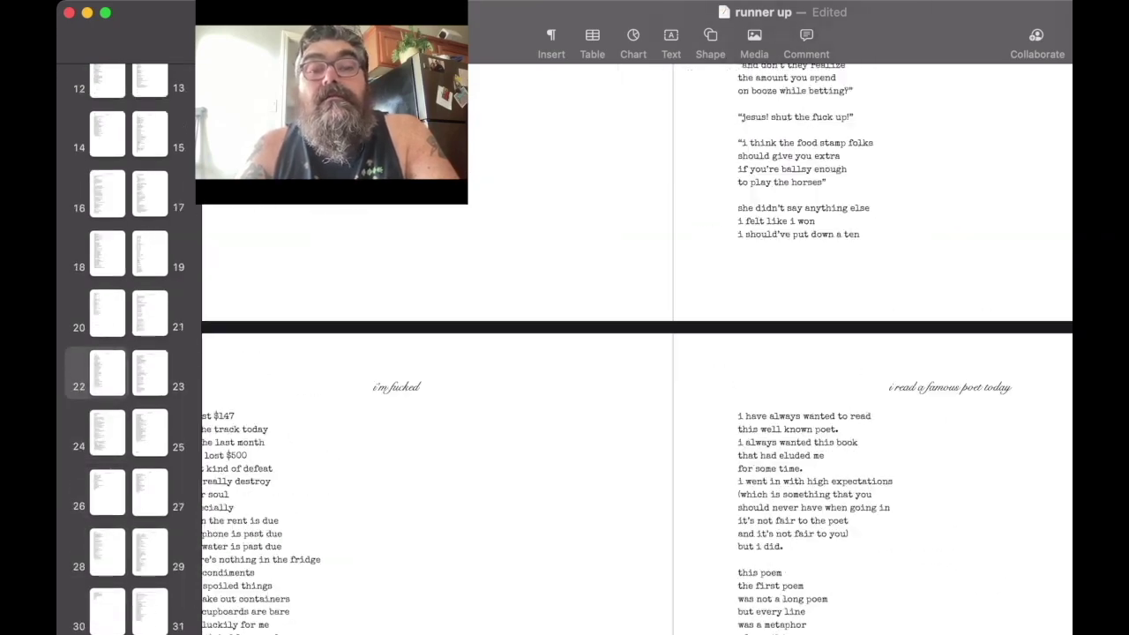
scroll(635, 353, "up", 10)
scroll(635, 353, "up", 10)
scroll(635, 353, "up", 10)
scroll(635, 353, "up", 10)
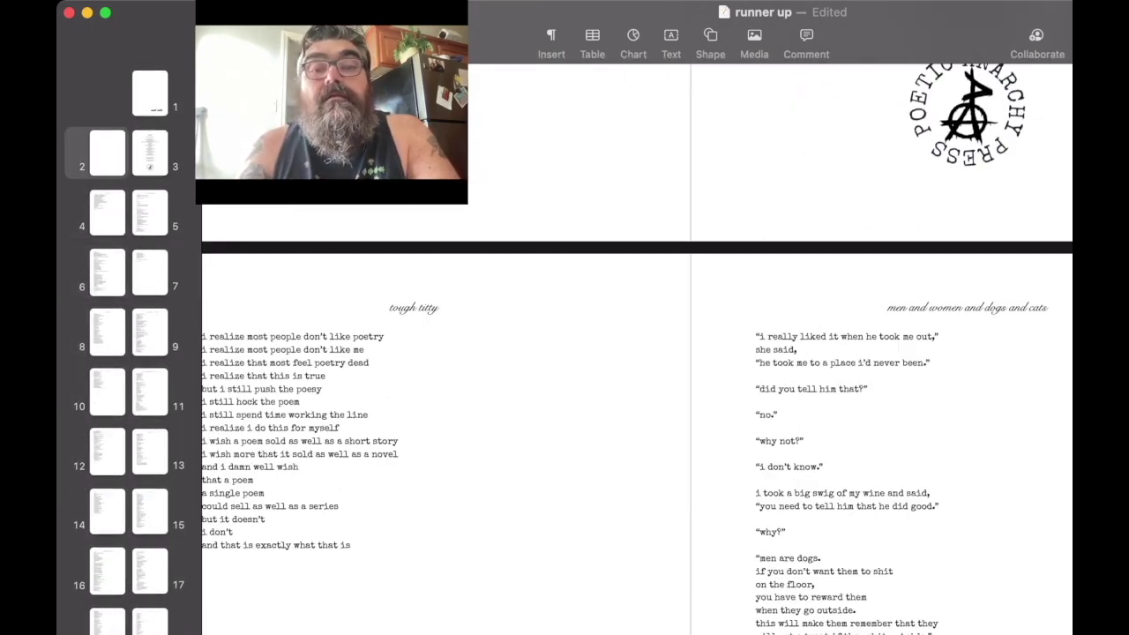
scroll(635, 353, "up", 5)
scroll(635, 352, "up", 3)
scroll(635, 353, "up", 5)
scroll(635, 353, "up", 5)
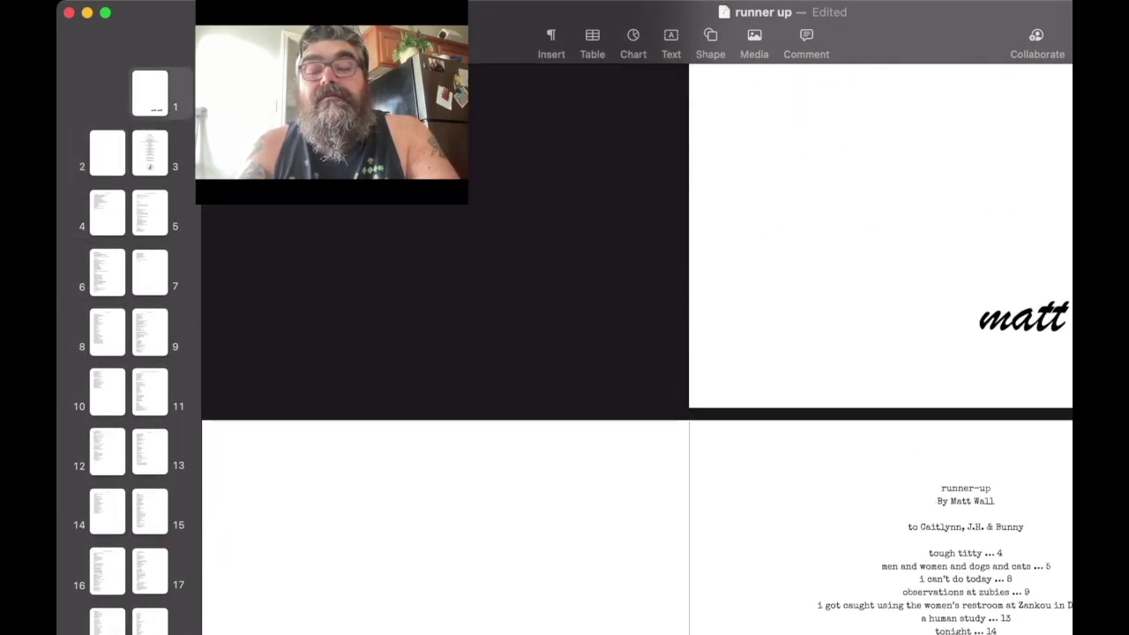
scroll(635, 352, "up", 2)
scroll(635, 352, "right", 3)
scroll(635, 353, "right", 1)
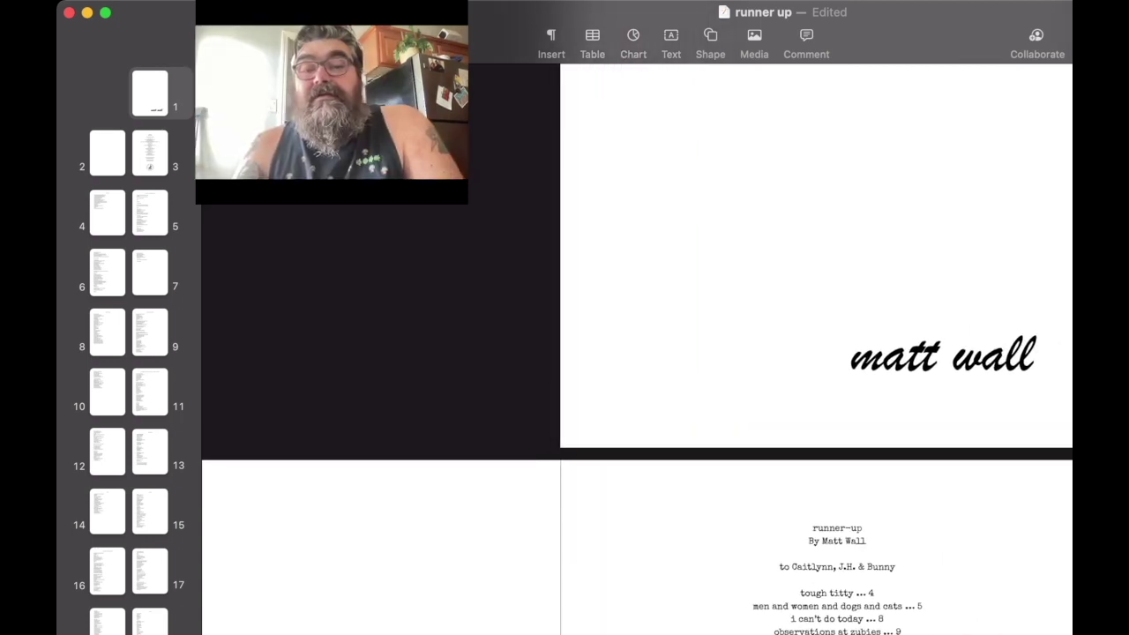
left_click(942, 355)
triple_click(942, 356)
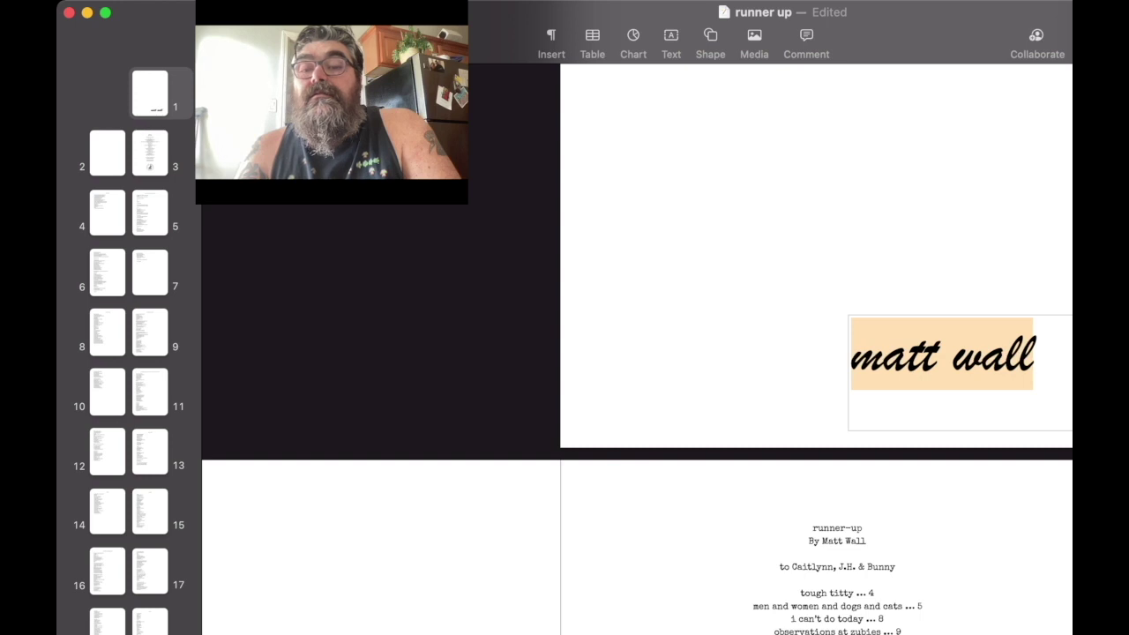
Step: Switch the author name to a thin script font
scroll(637, 353, "down", 2)
scroll(637, 353, "down", 8)
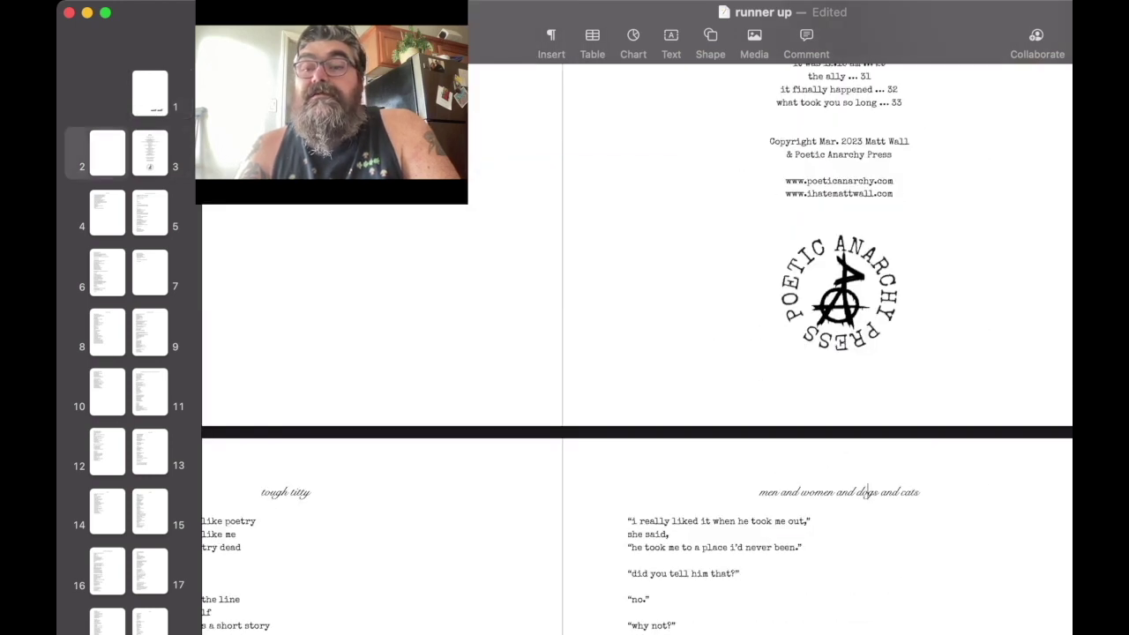
scroll(637, 353, "up", 3)
scroll(637, 352, "up", 5)
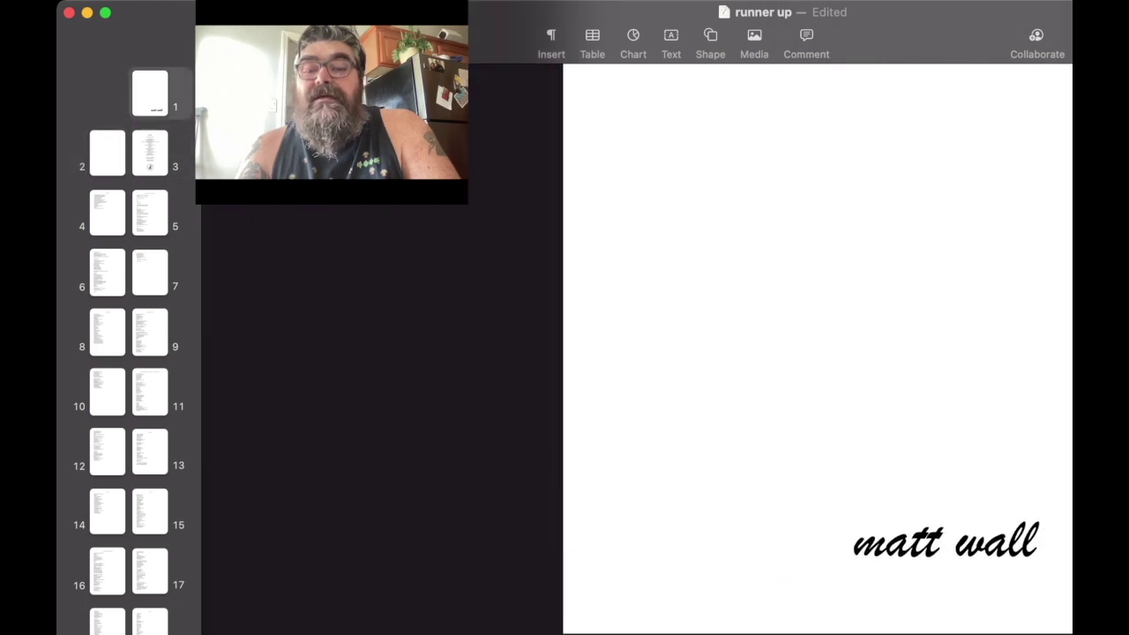
left_click(896, 546)
double_click(896, 546)
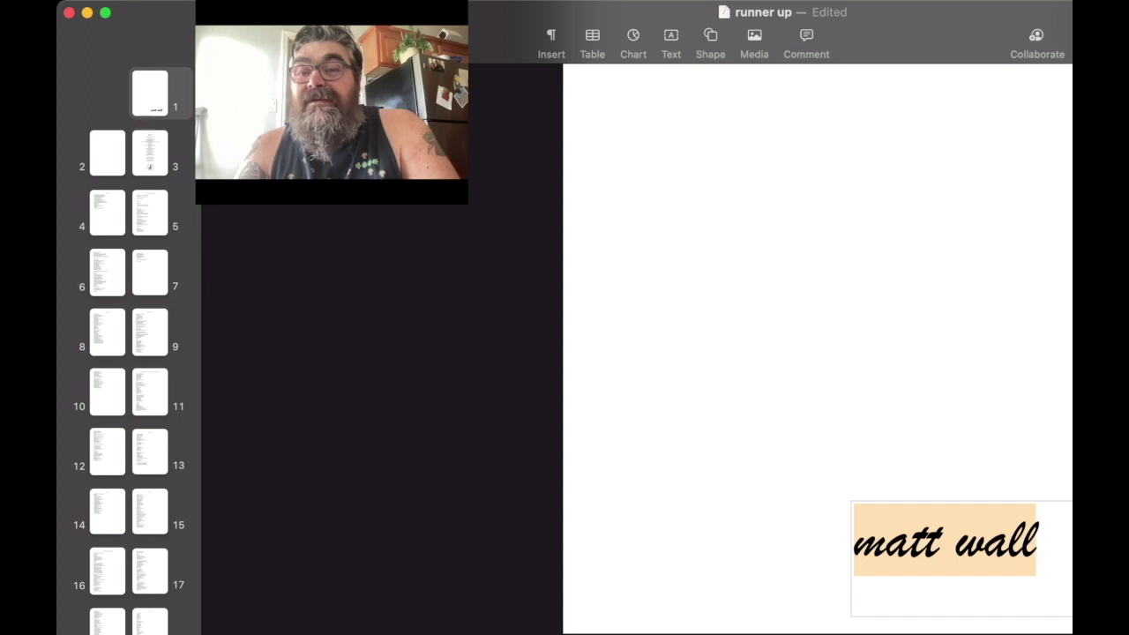
key("Down")
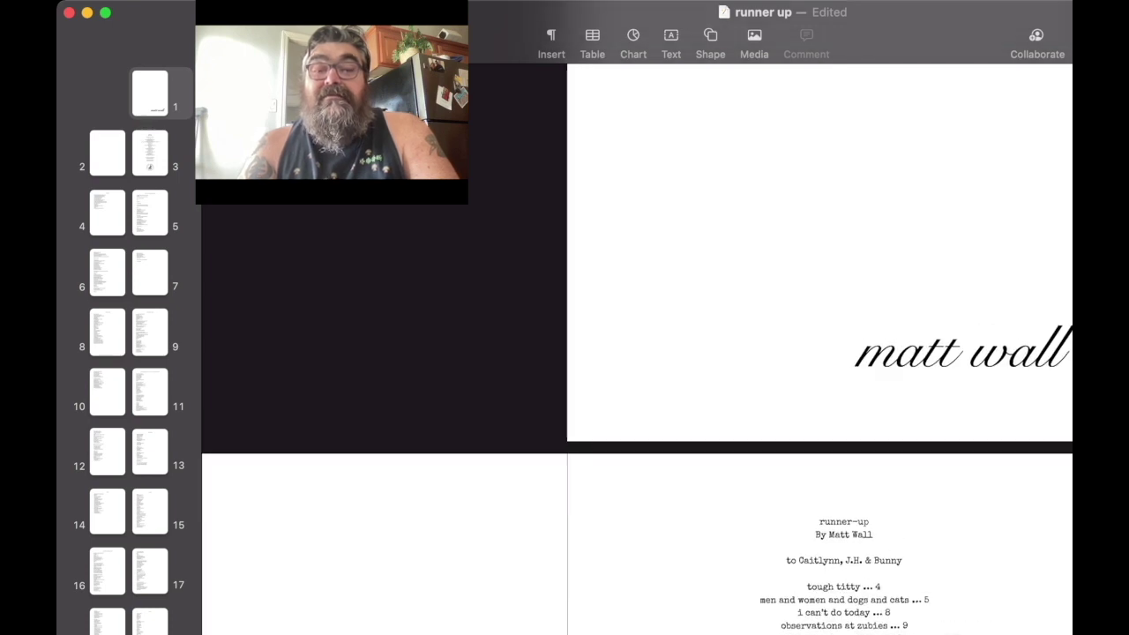
Step: Capitalise the M in the author name
key("Escape")
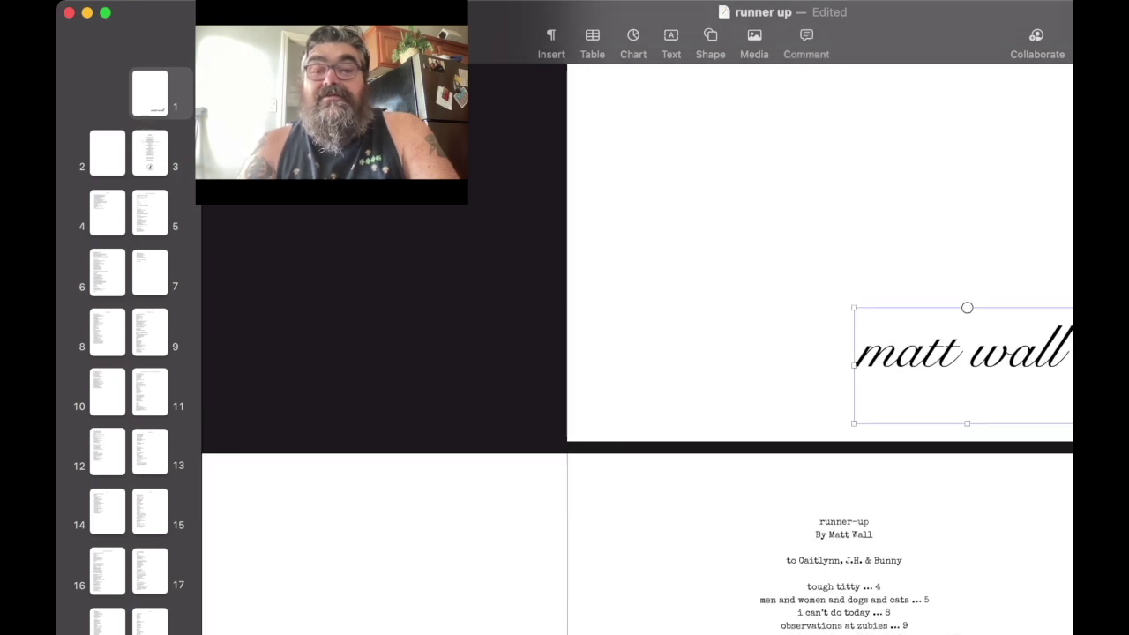
key("Return")
key("Delete")
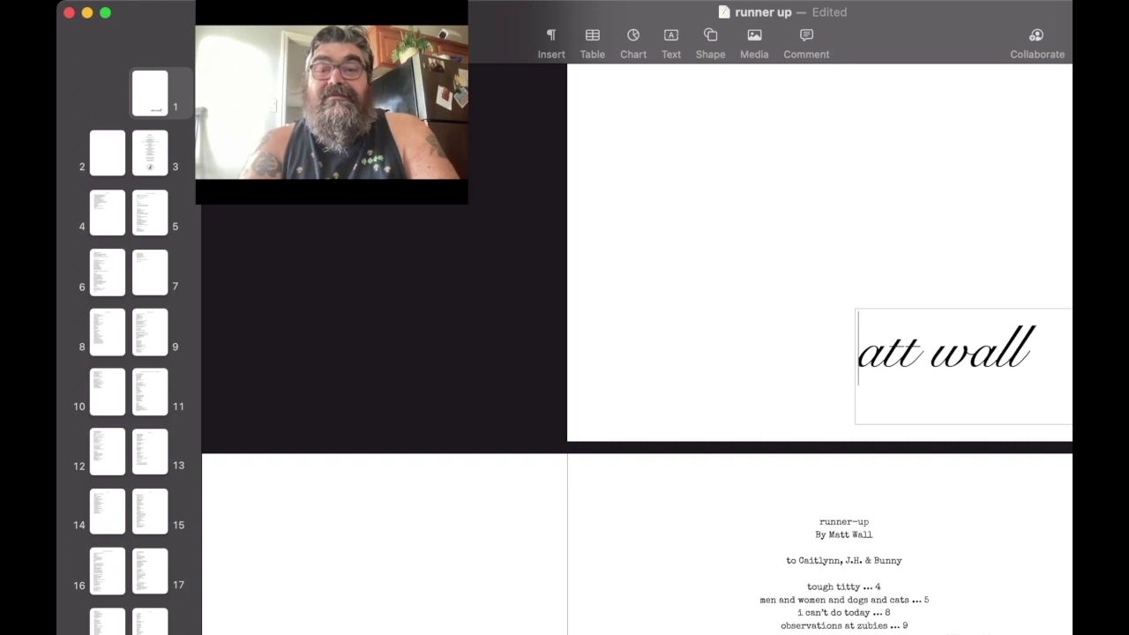
type("Matt")
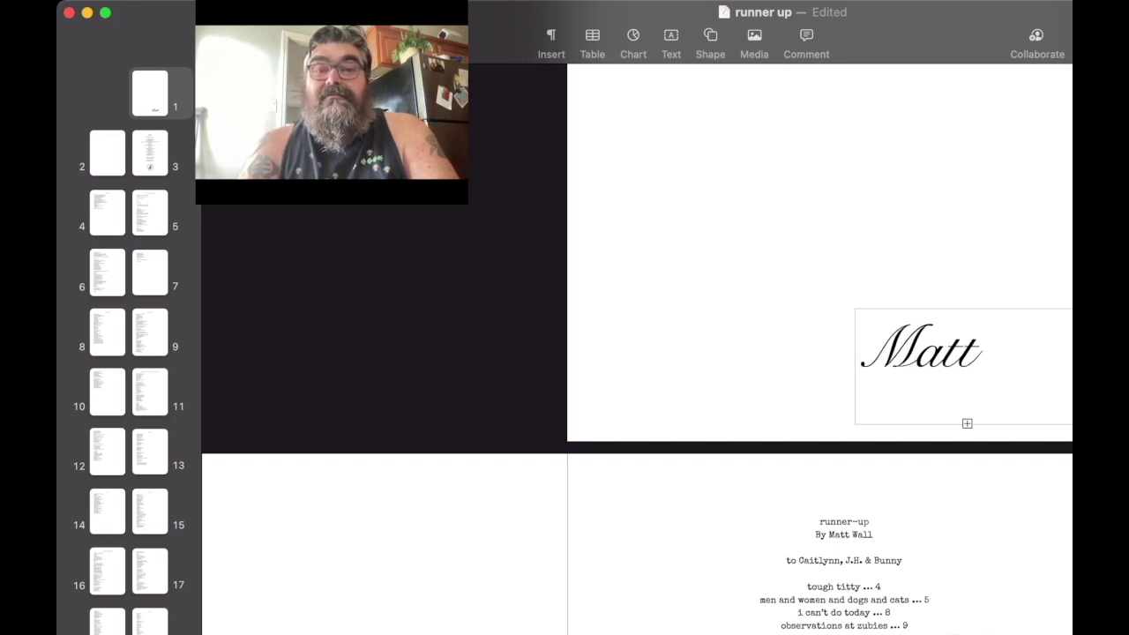
key("Escape")
key("Escape")
scroll(819, 353, "down", 4)
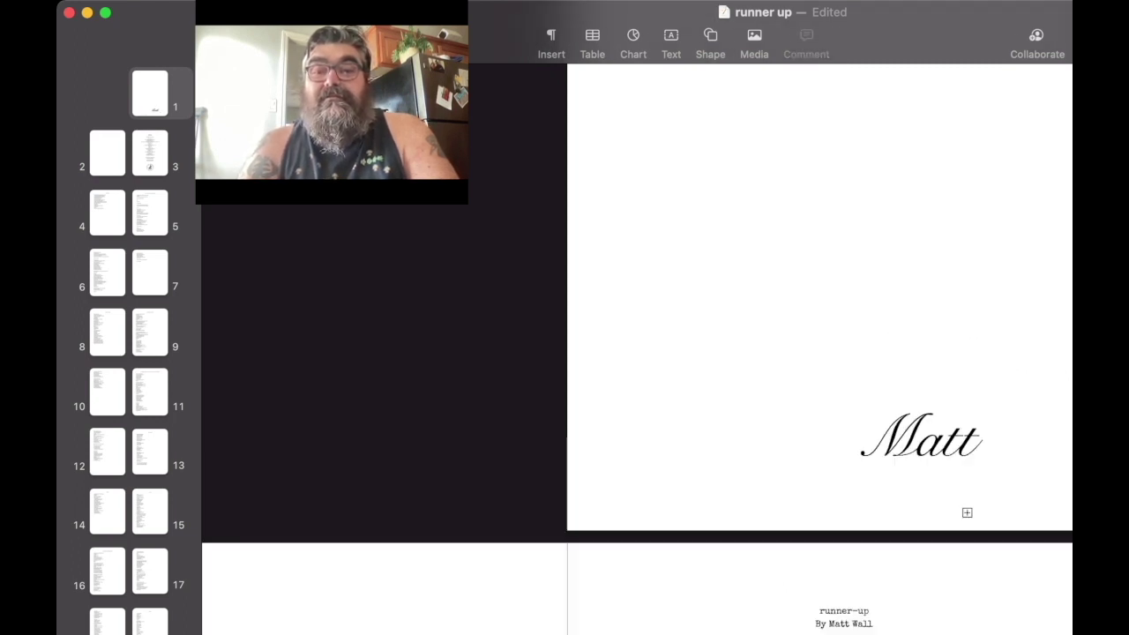
left_click(921, 441)
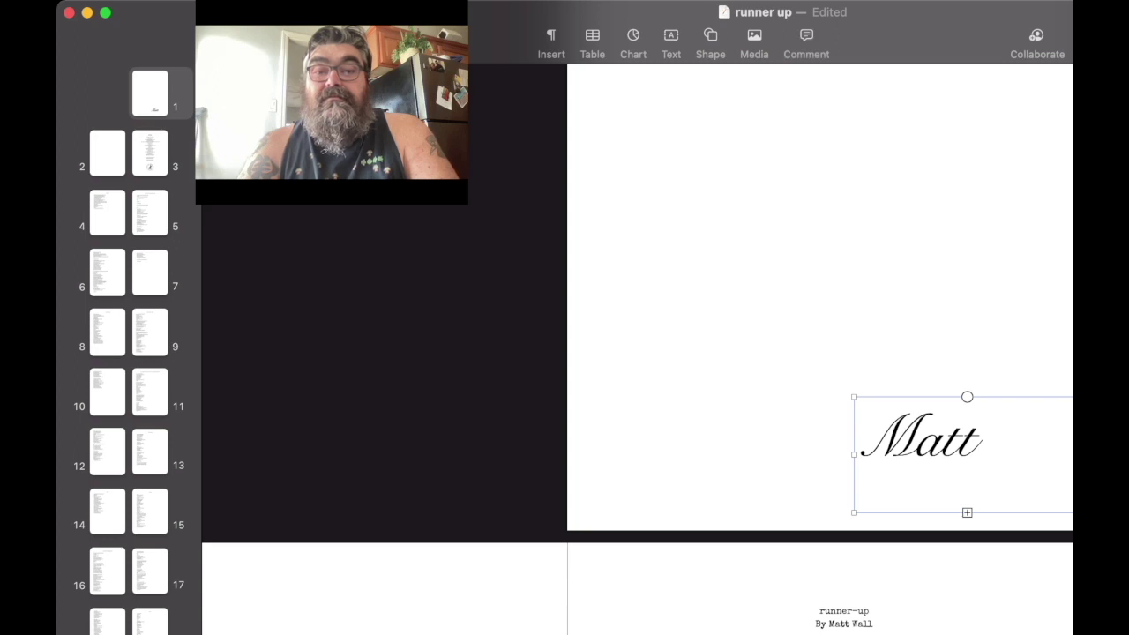
left_click_drag(854, 454, 722, 450)
type("wall")
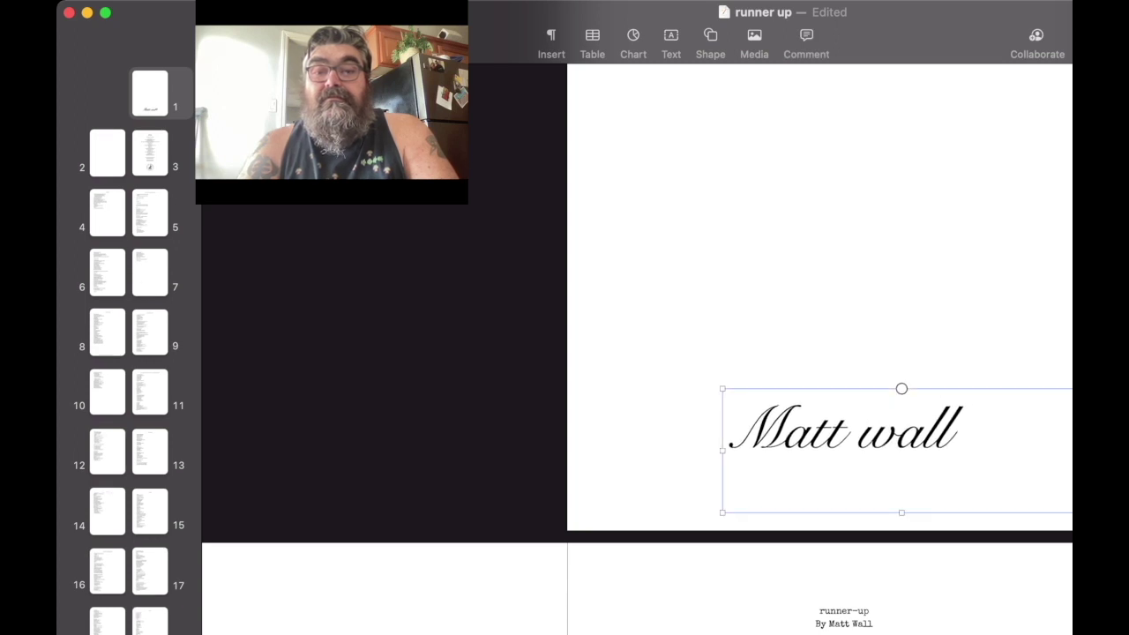
key("Return")
key("Right")
key("Left")
key("Left")
key("Left")
key("BackSpace")
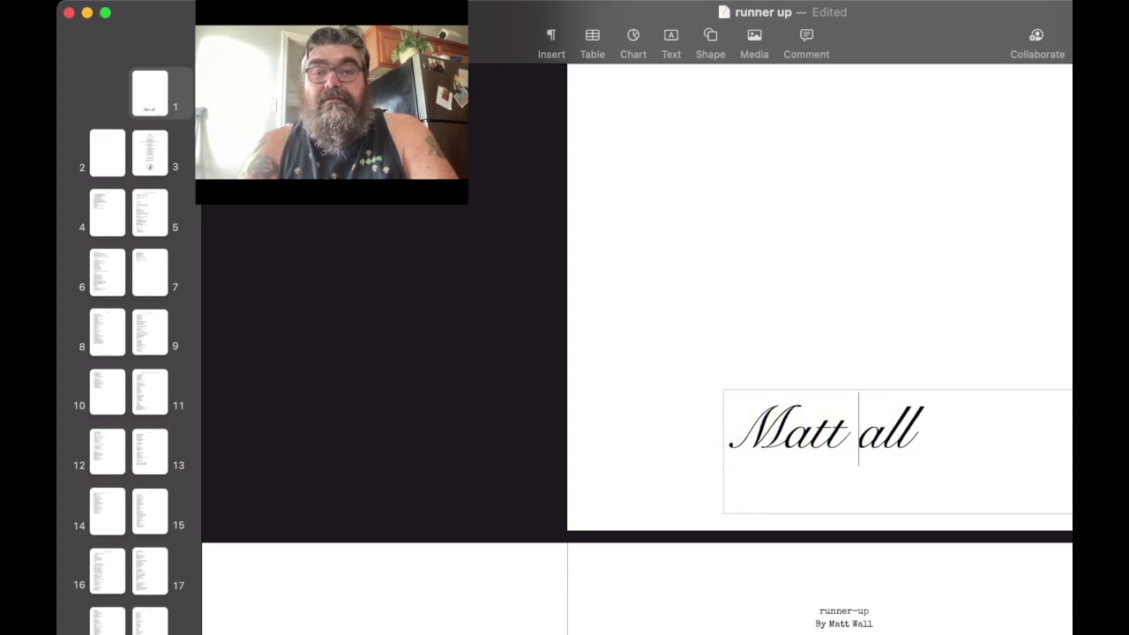
type("W")
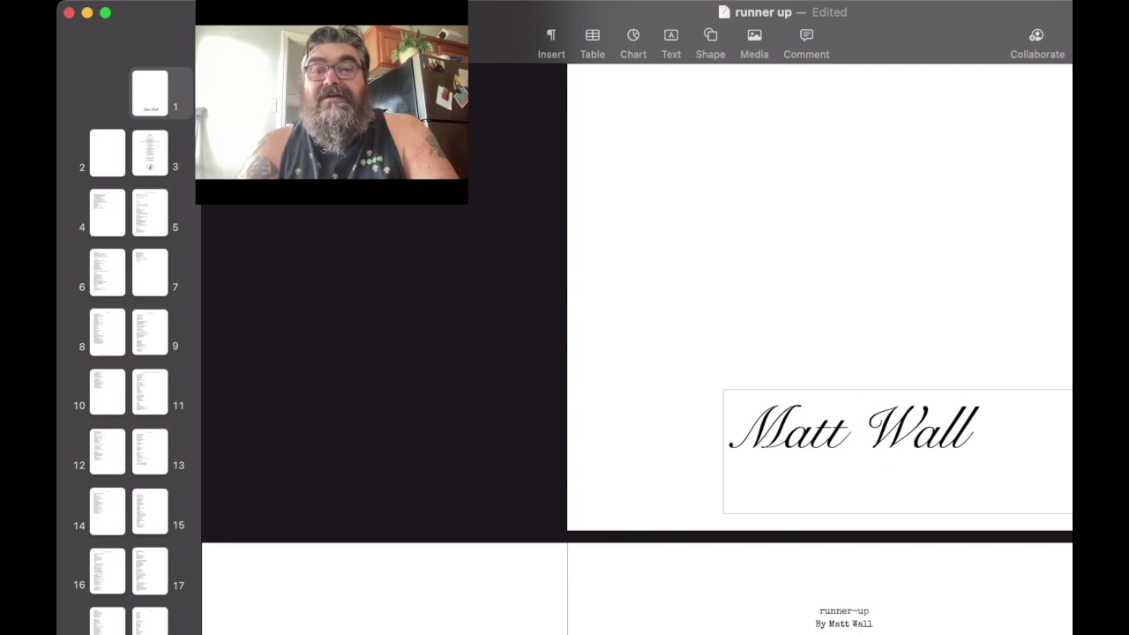
key("Escape")
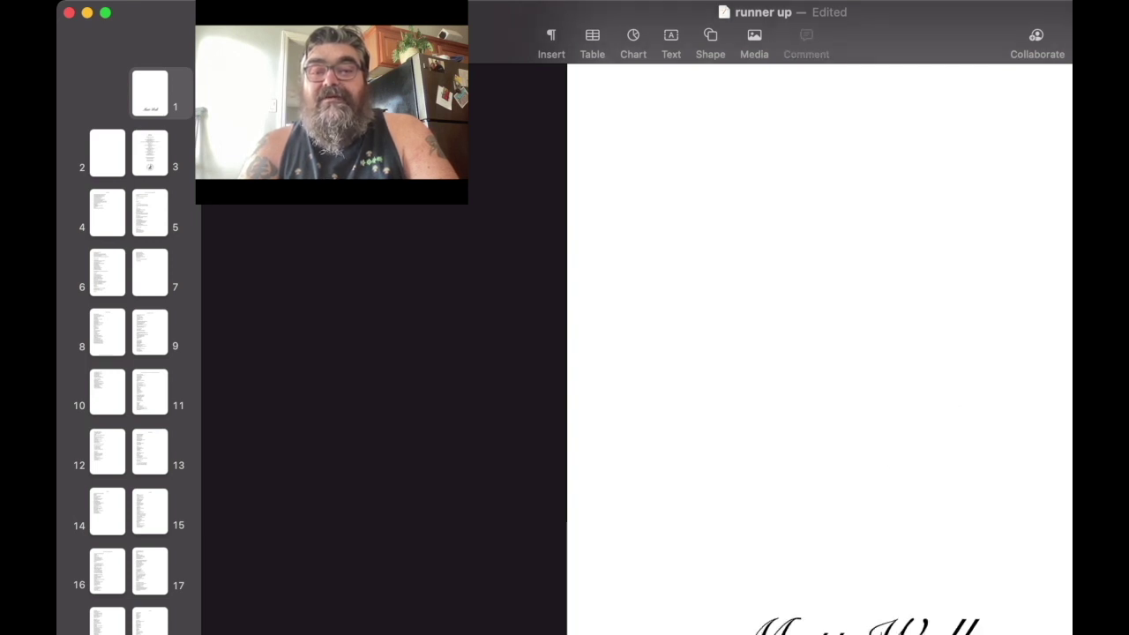
left_click_drag(918, 500, 993, 518)
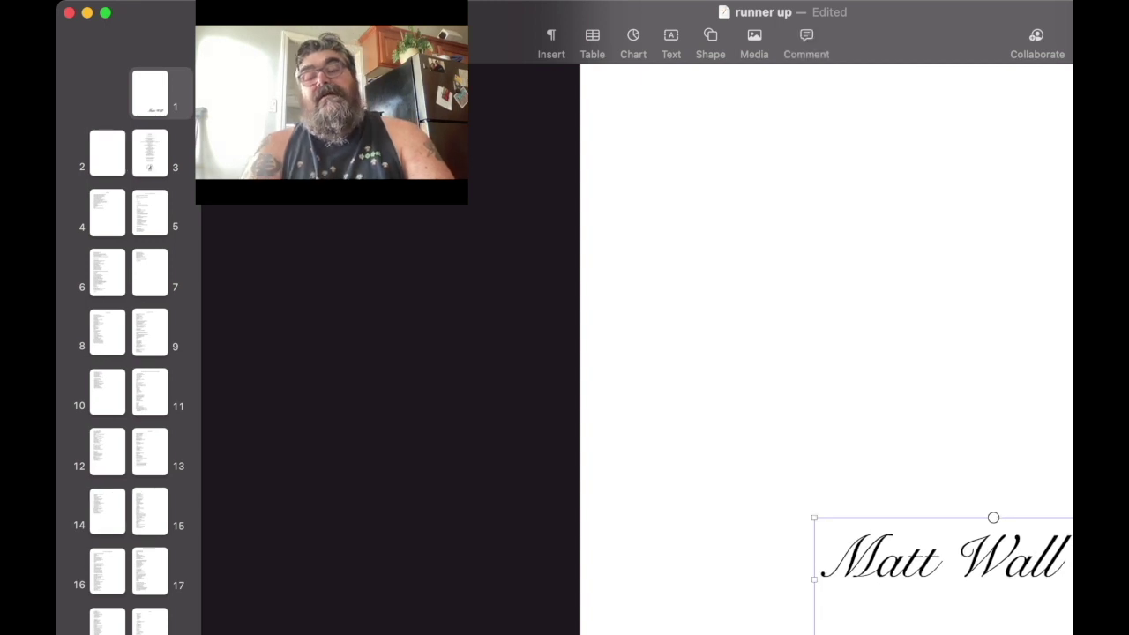
key("Escape")
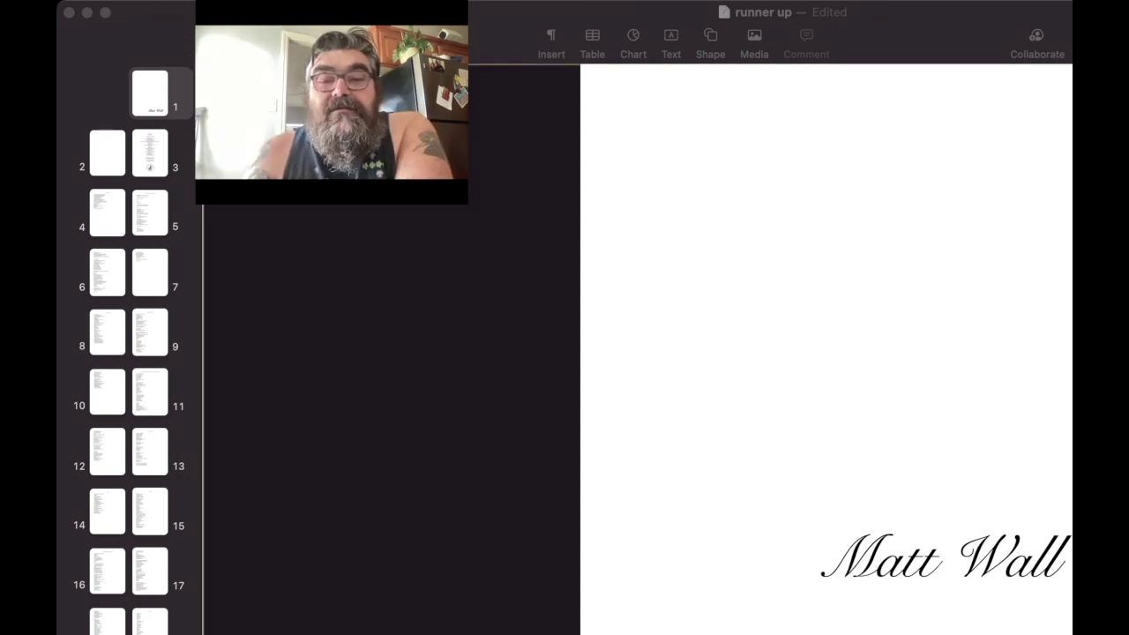
Step: Paste the black-and-white sprinters photo onto the cover above the signature
key("super+v")
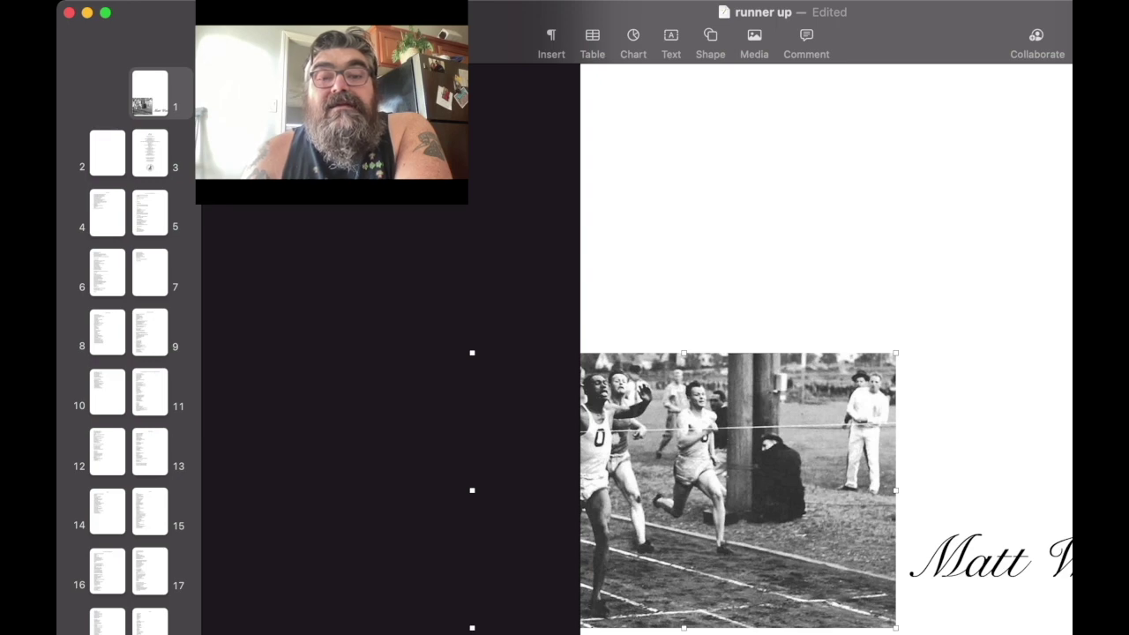
key("Escape")
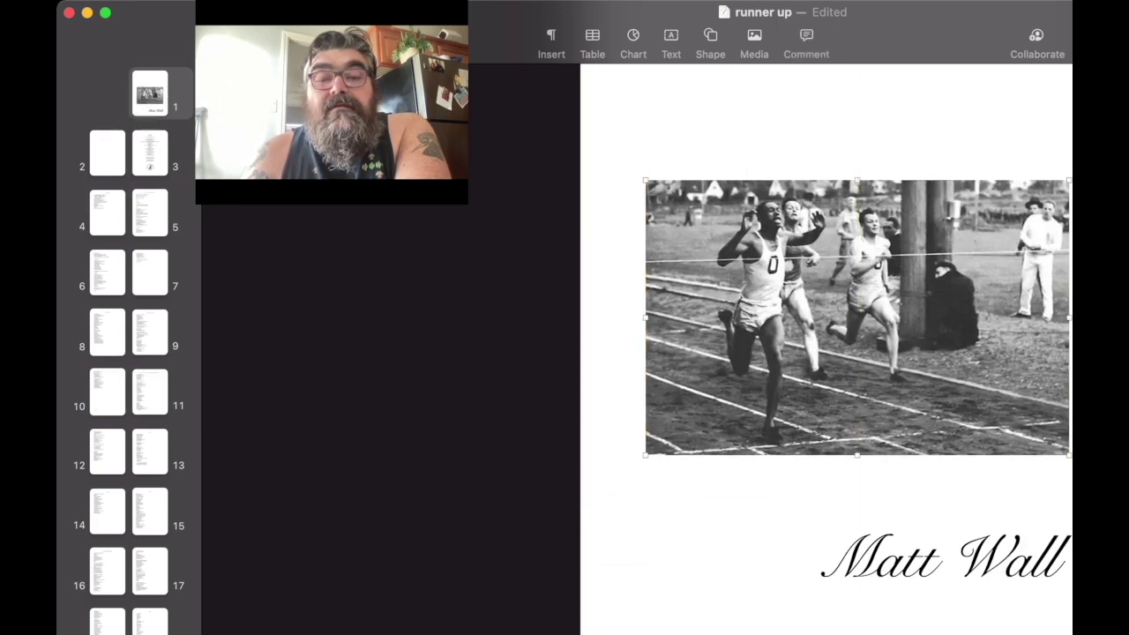
scroll(635, 353, "down", 5)
scroll(635, 352, "up", 5)
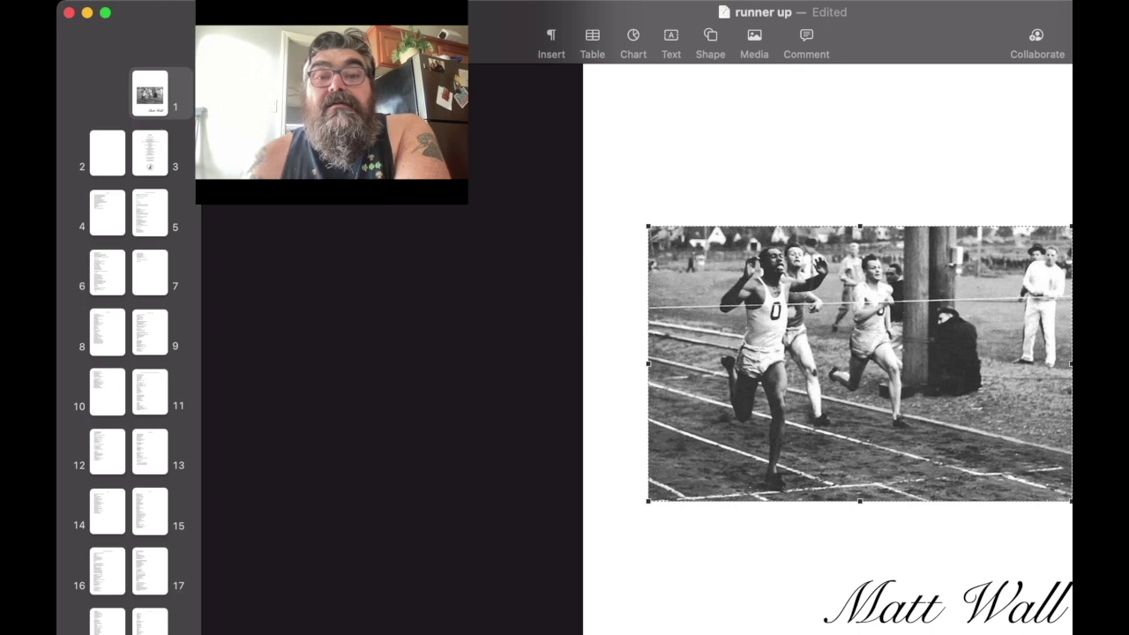
Step: Mask the photo's left and right sides into a narrow strip around the lead sprinter
left_click_drag(648, 363, 717, 366)
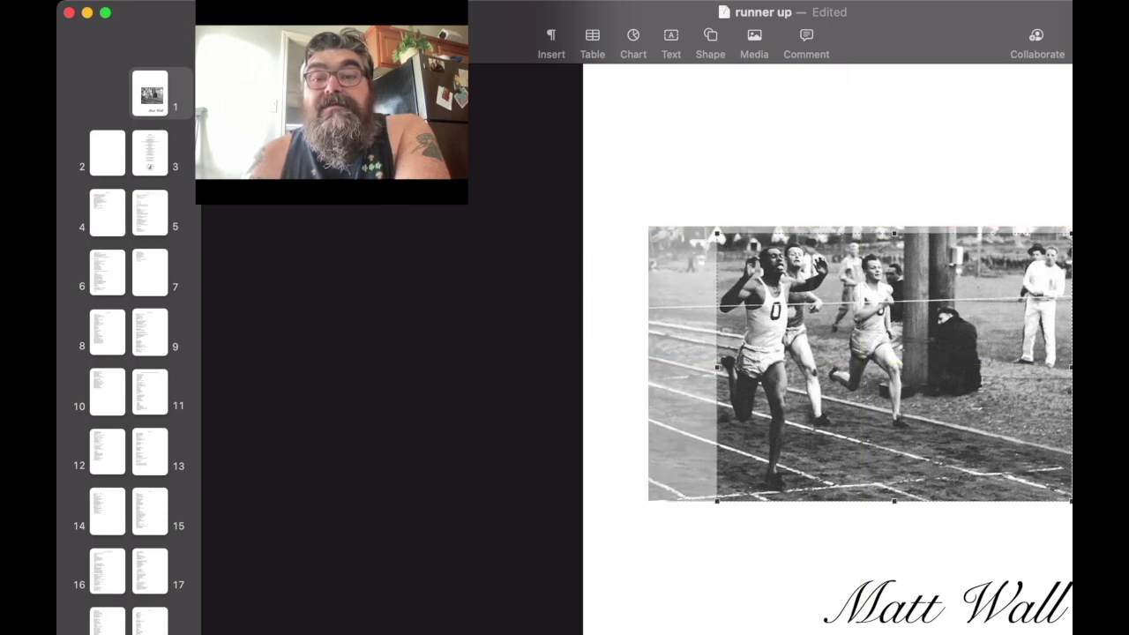
left_click_drag(1070, 233, 835, 233)
key("Return")
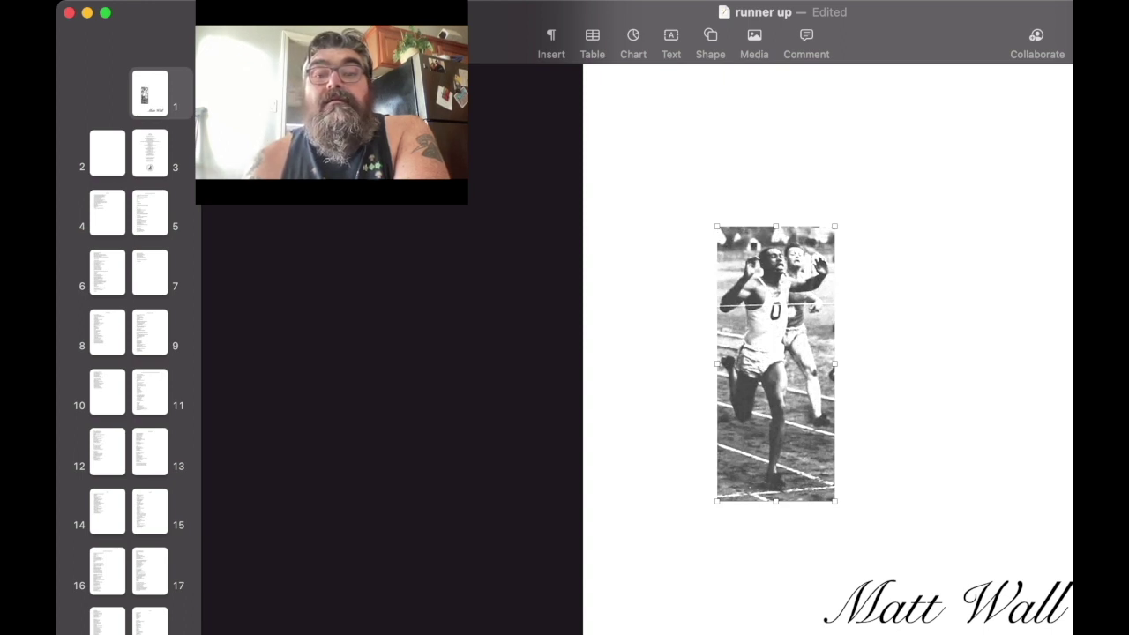
key("super+Tab")
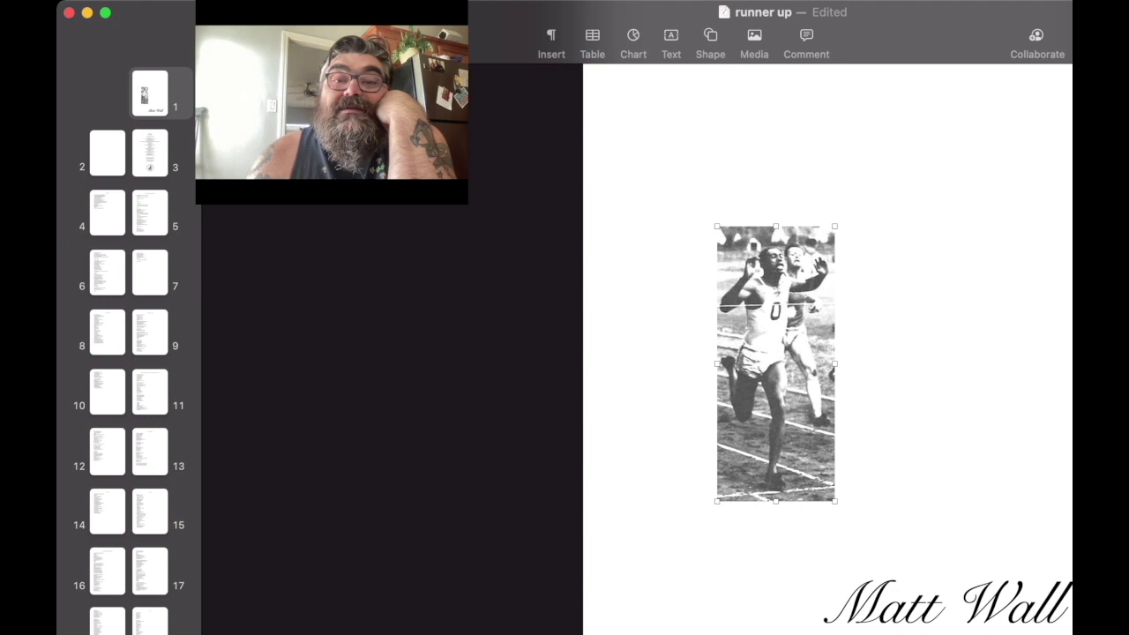
Step: Enlarge the runner photo and move it toward the cover's left edge
left_click_drag(834, 226, 885, 107)
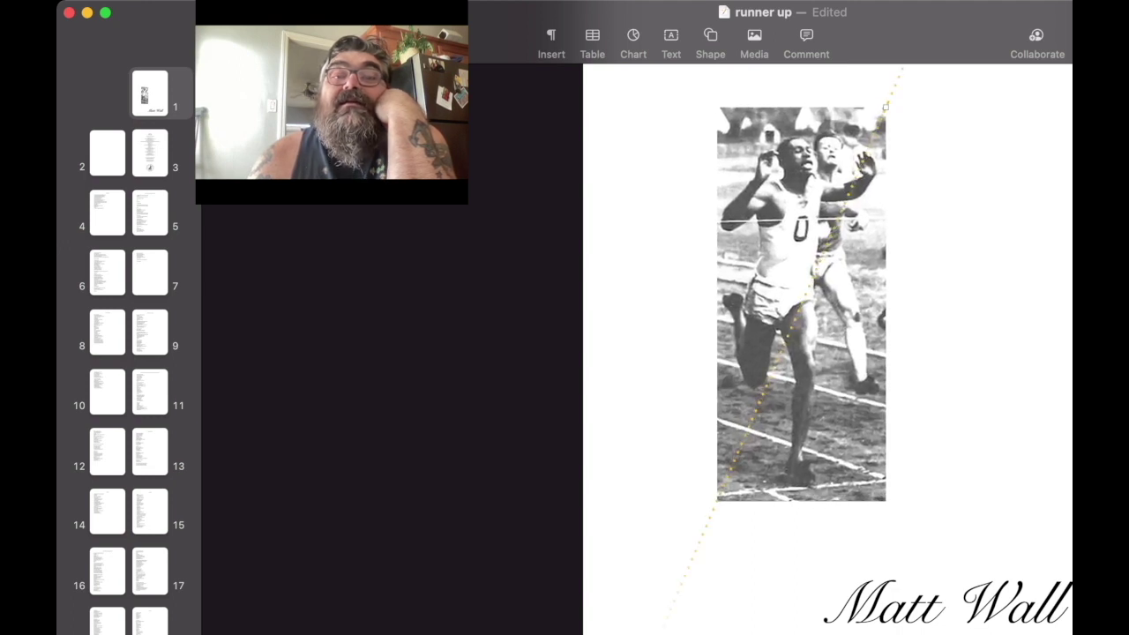
left_click_drag(873, 212, 656, 224)
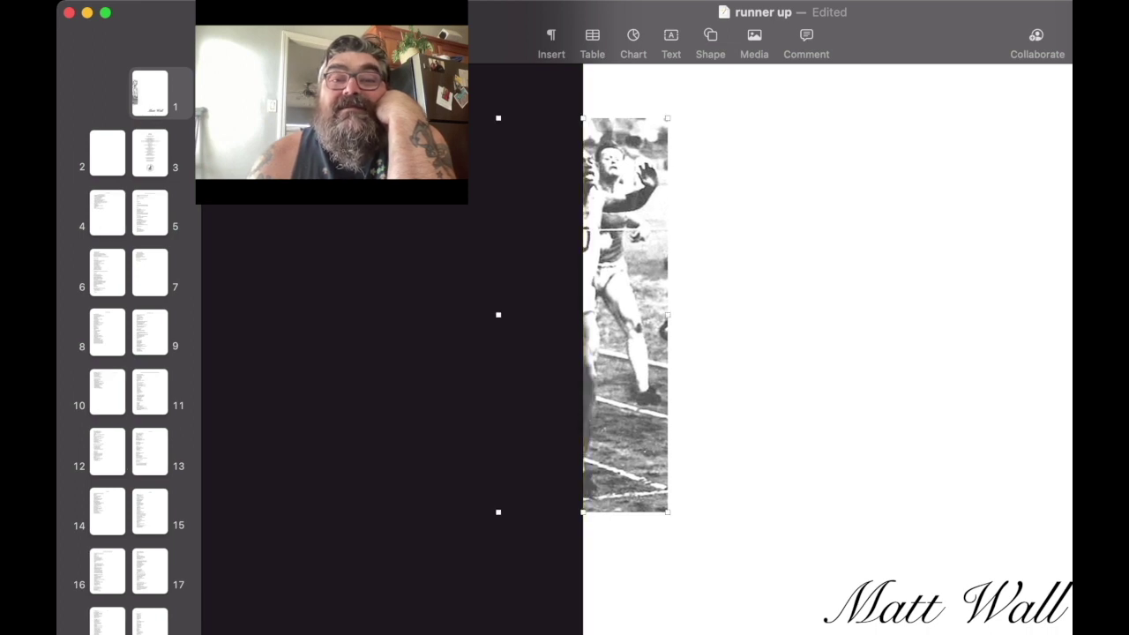
left_click_drag(667, 118, 701, 42)
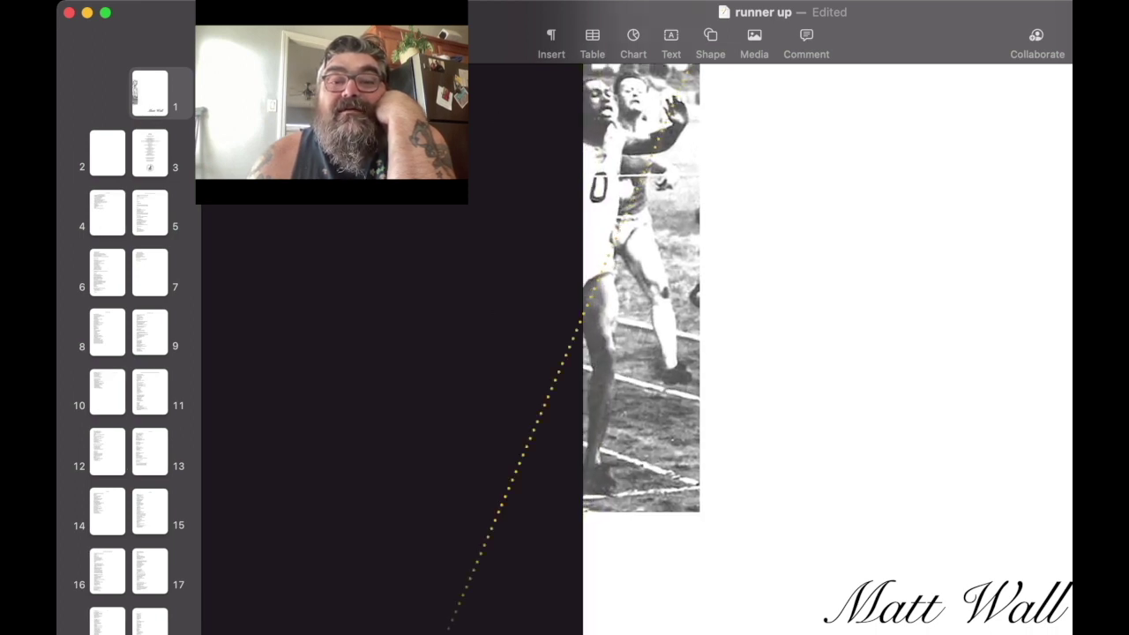
scroll(867, 94, "up", 2)
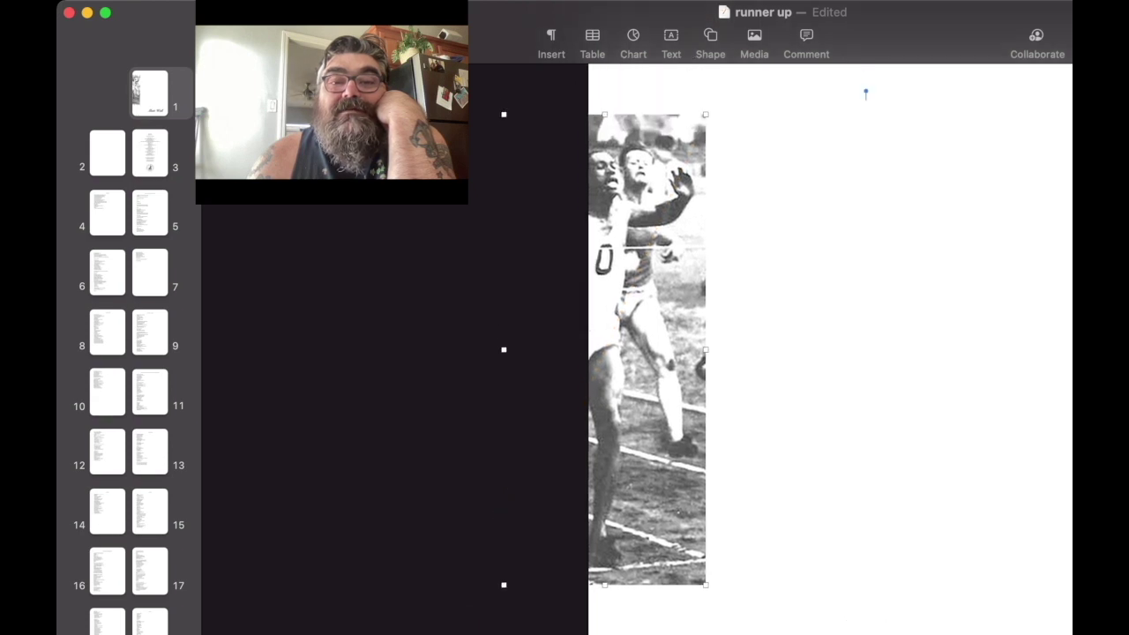
scroll(872, 113, "up", 1)
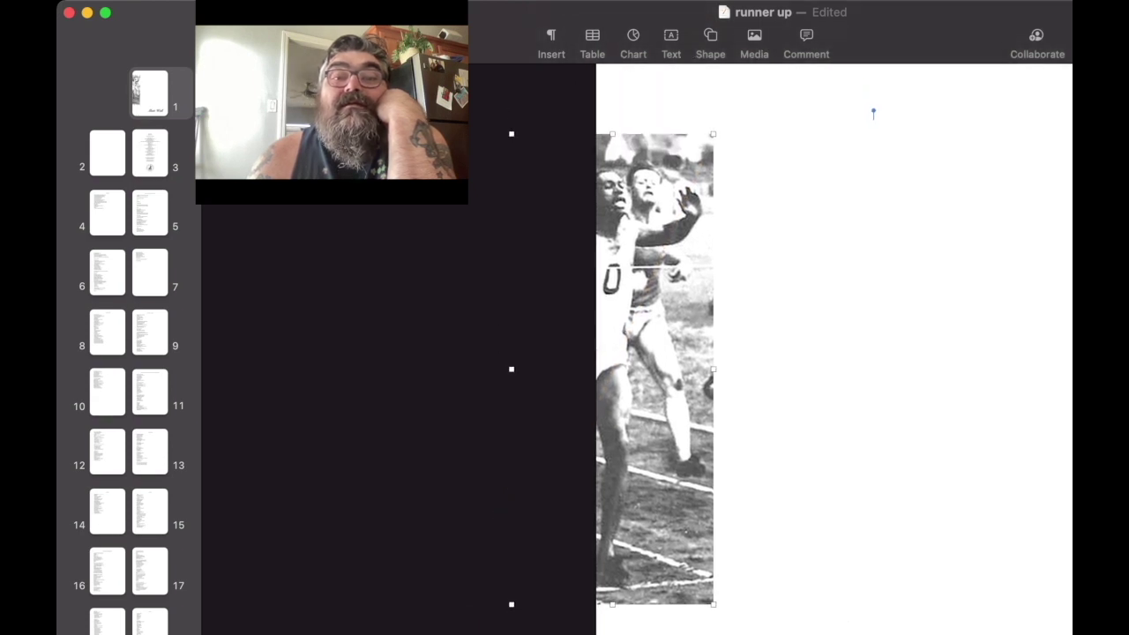
left_click_drag(713, 134, 744, 65)
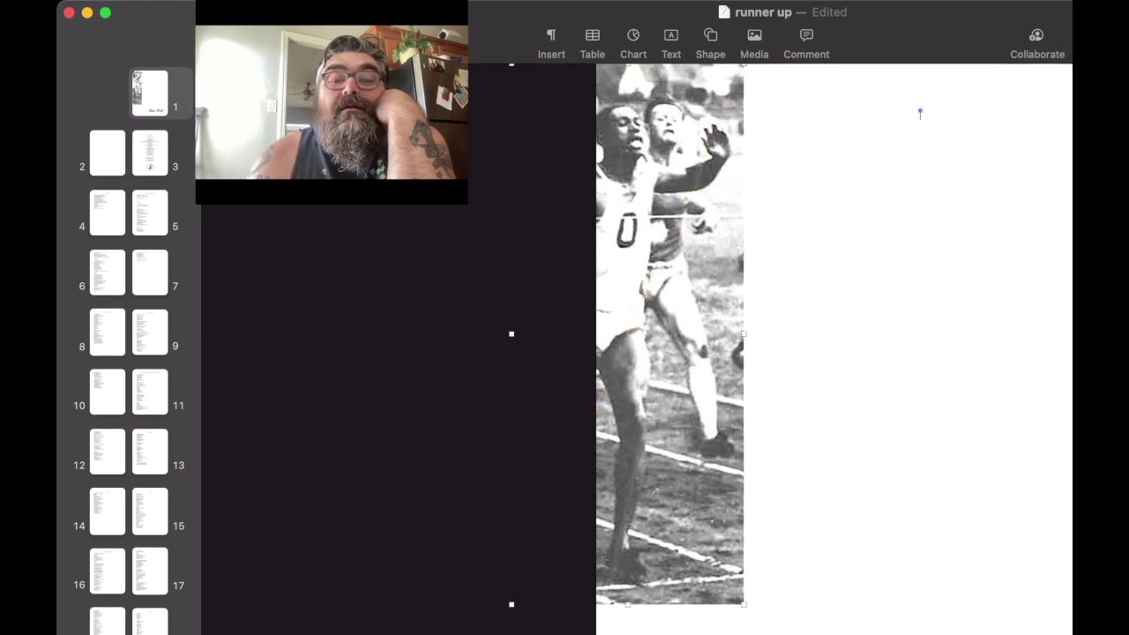
left_click_drag(743, 65, 774, 64)
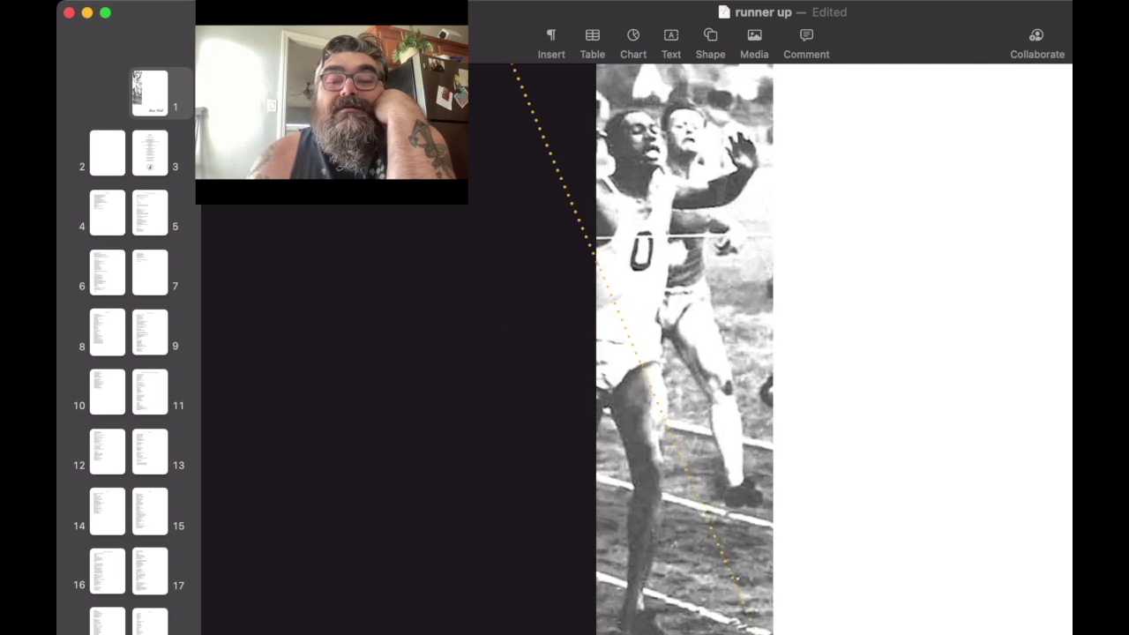
scroll(793, 353, "down", 5)
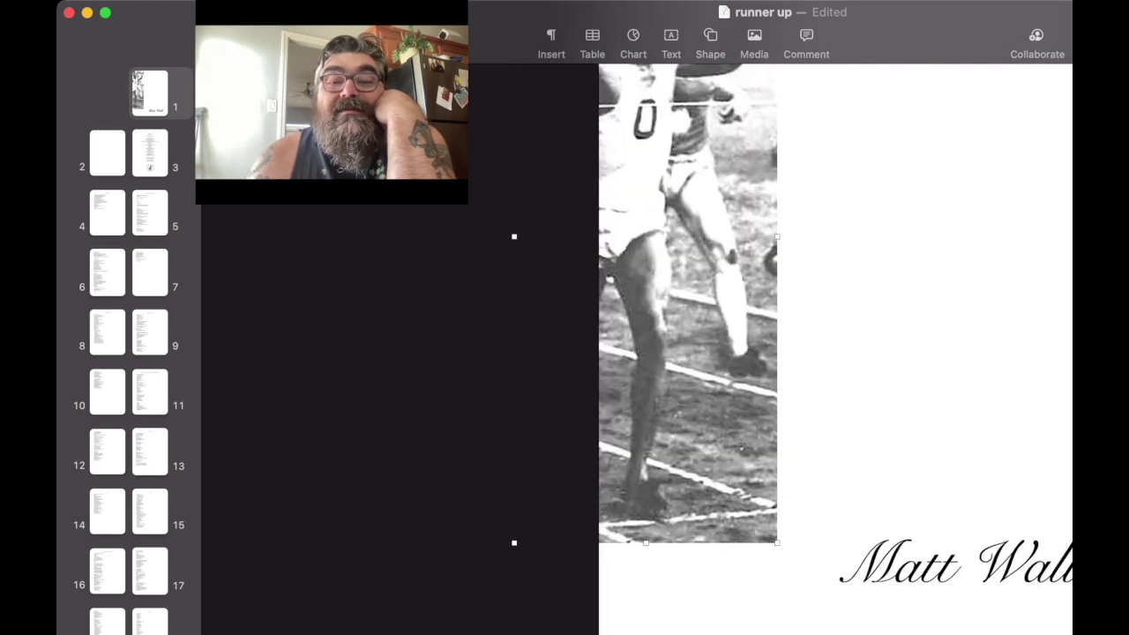
left_click_drag(777, 542, 821, 634)
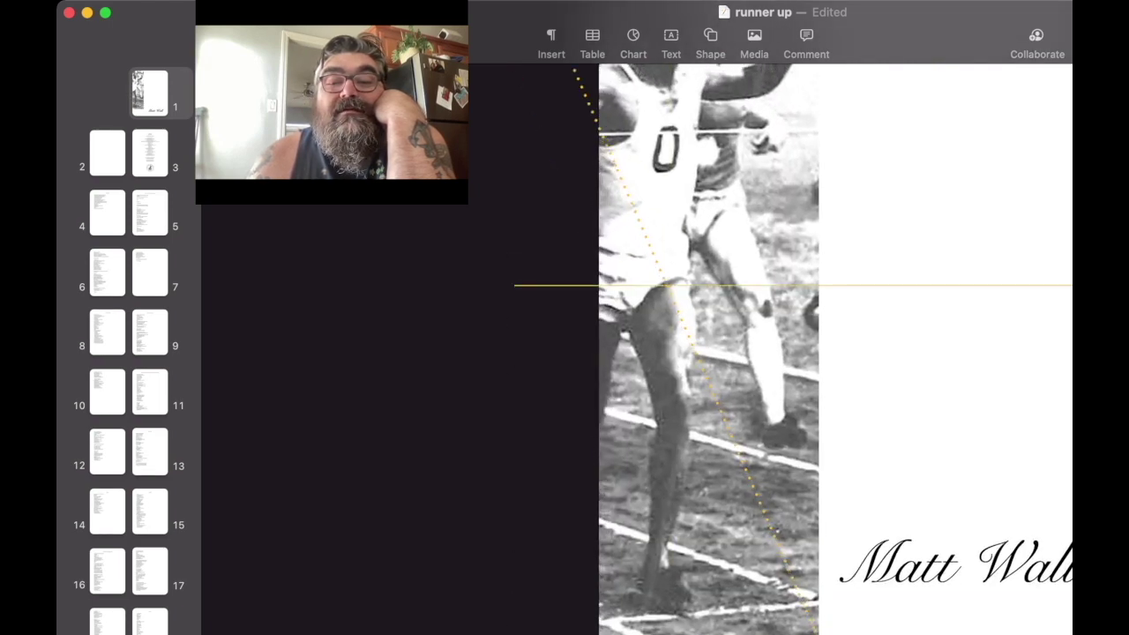
scroll(961, 112, "up", 3)
scroll(961, 113, "up", 3)
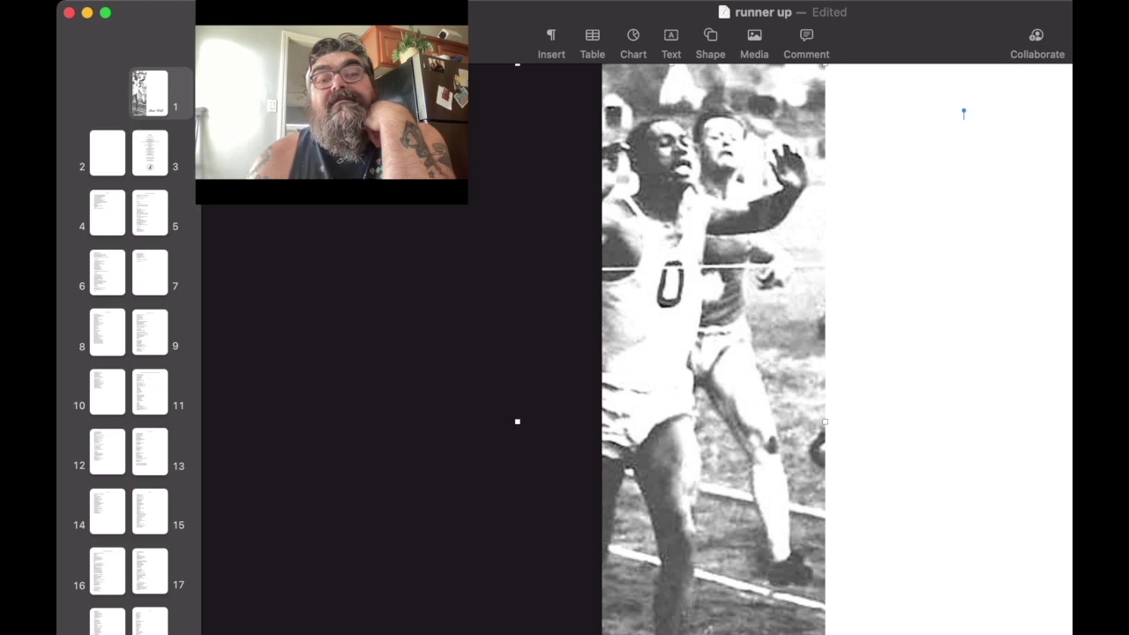
left_click_drag(706, 265, 638, 261)
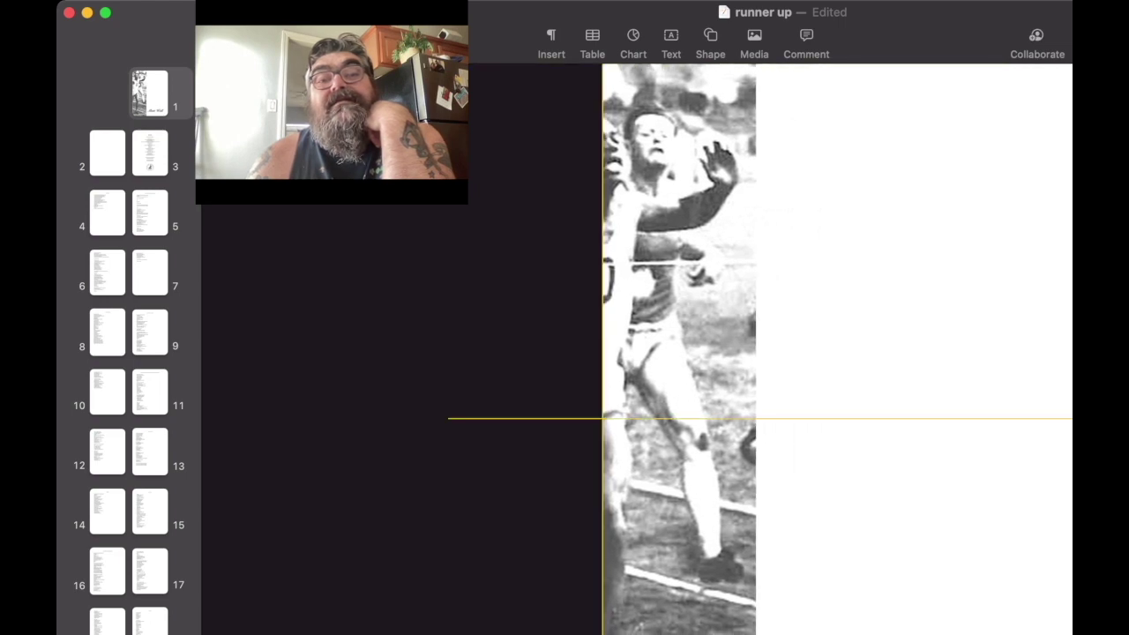
left_click_drag(638, 261, 665, 265)
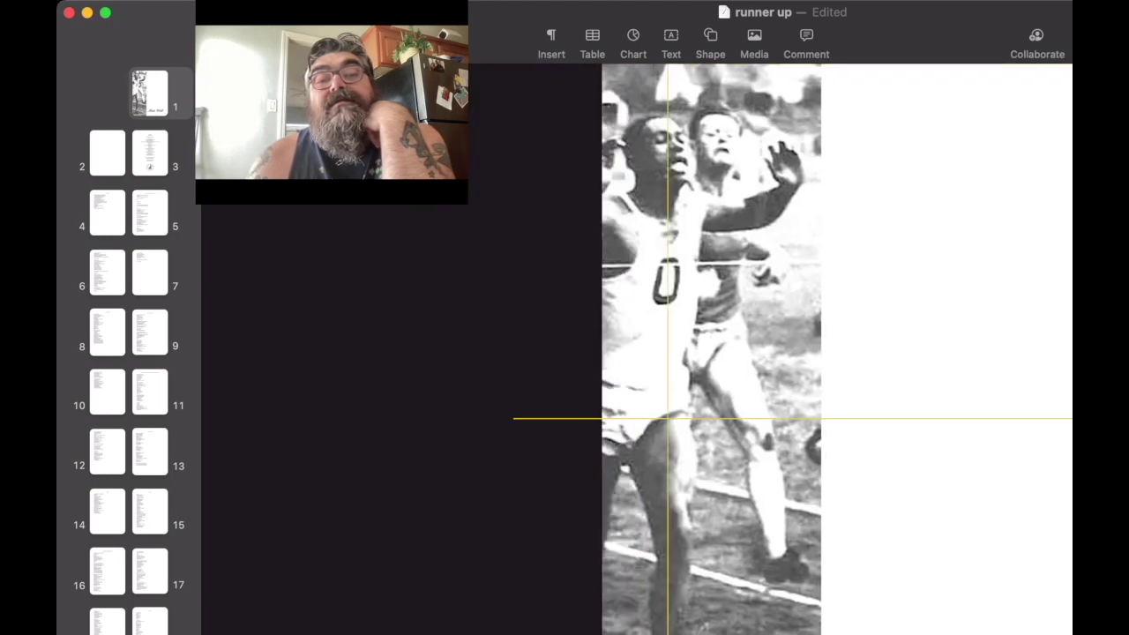
left_click_drag(782, 422, 821, 422)
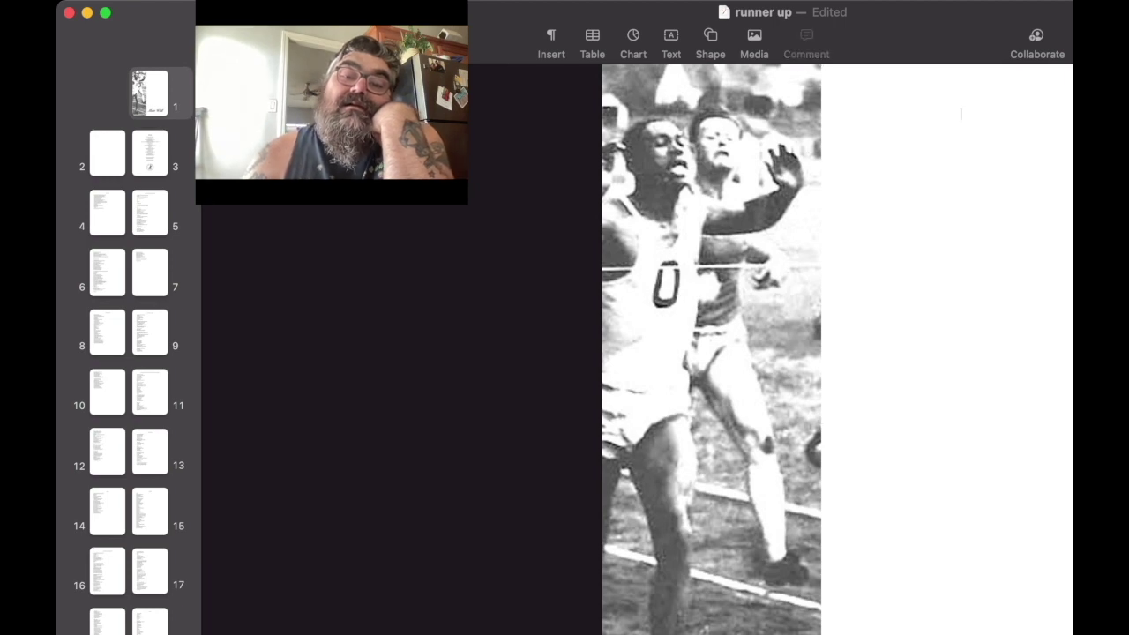
scroll(838, 353, "down", 3)
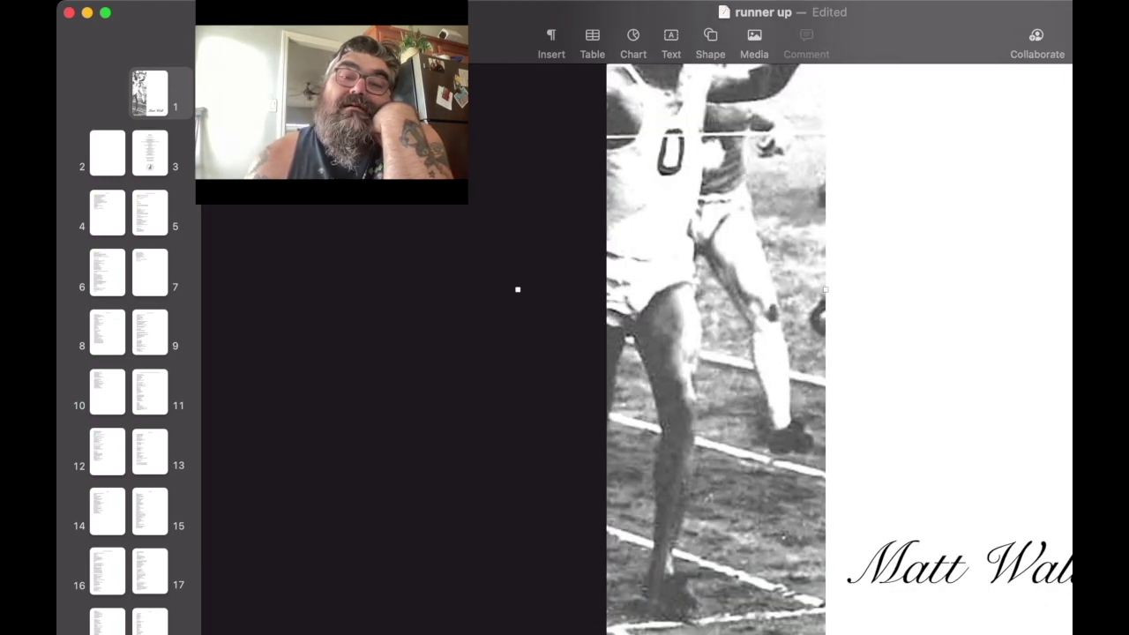
left_click_drag(706, 352, 773, 353)
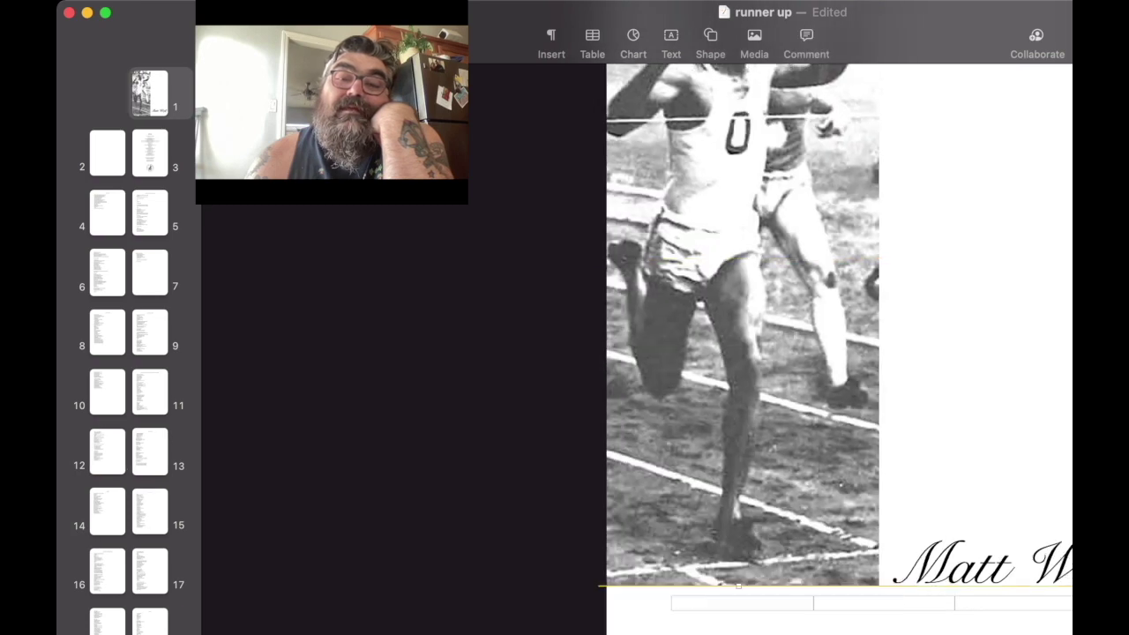
left_click_drag(584, 289, 688, 289)
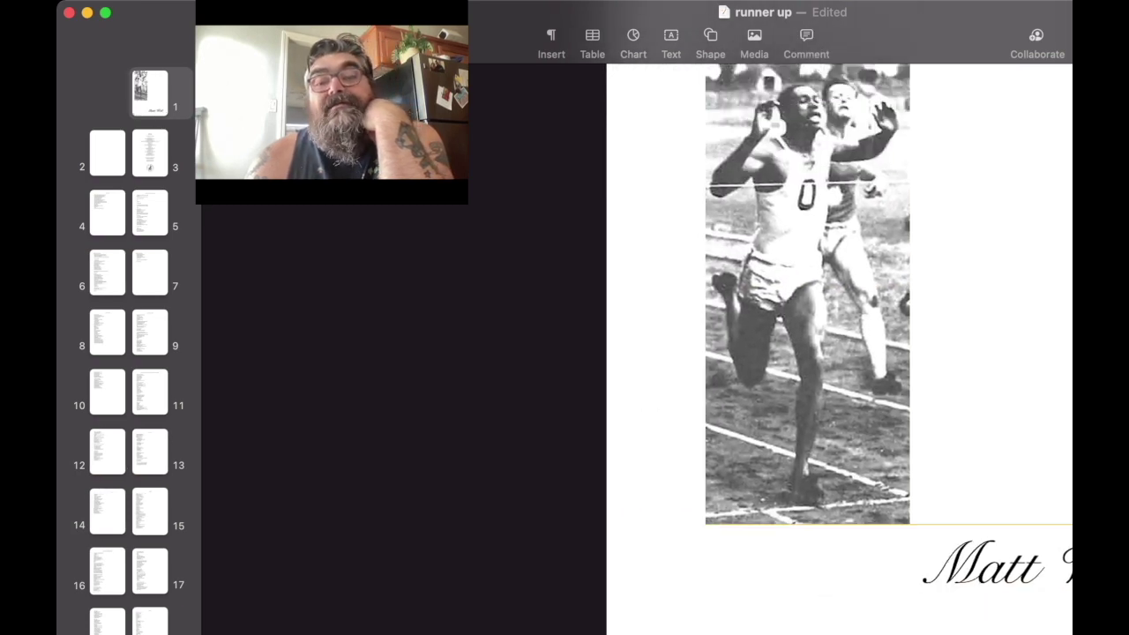
Step: Shrink the runner photo further and move it left and down on the cover
left_click_drag(739, 239, 764, 326)
scroll(764, 353, "up", 1)
scroll(838, 353, "up", 2)
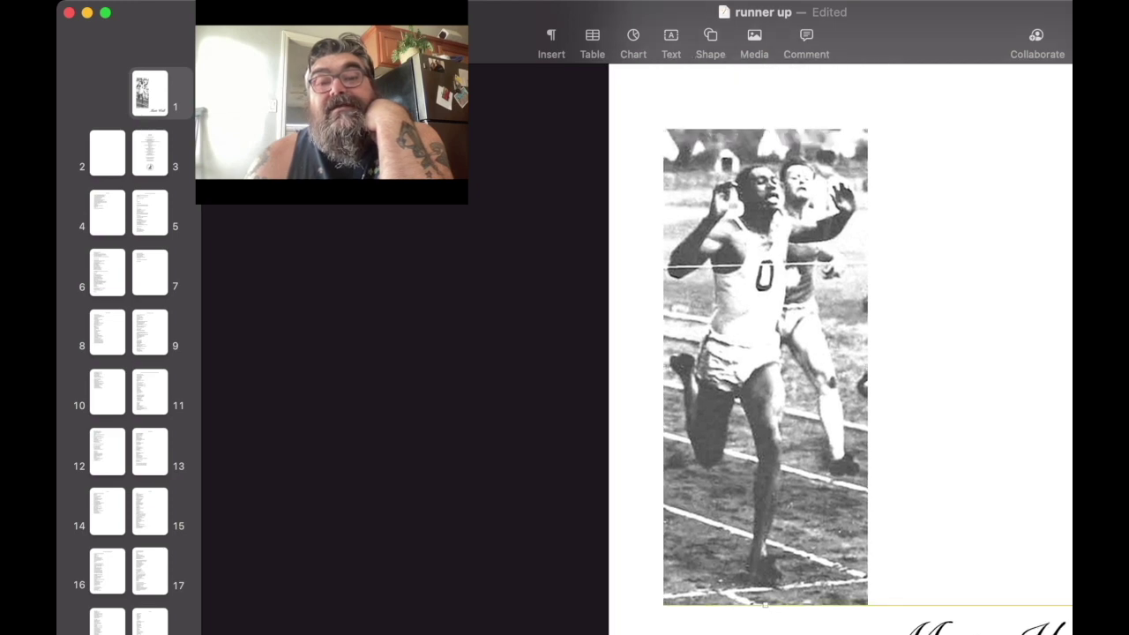
left_click_drag(766, 605, 766, 475)
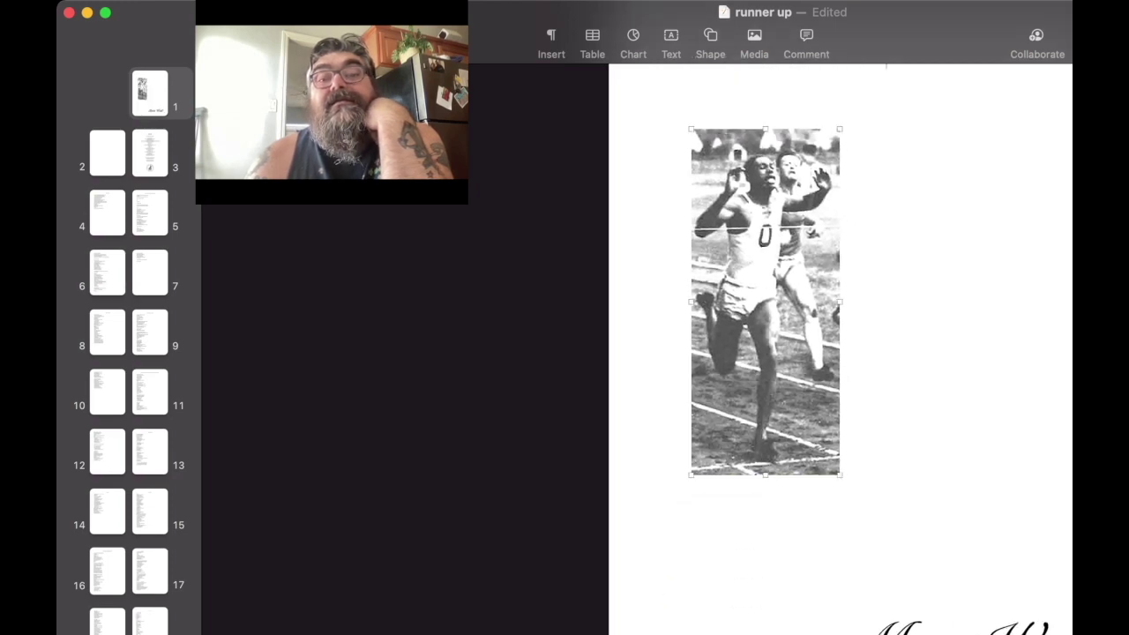
left_click_drag(765, 300, 712, 366)
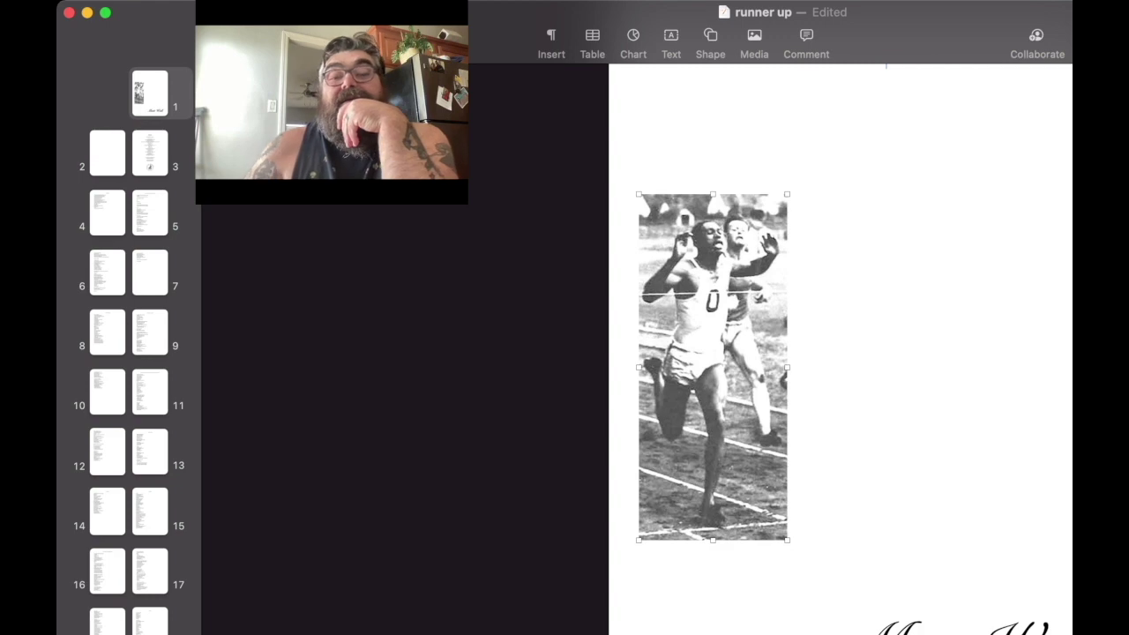
Step: Slide the Matt Wall author line left along the bottom of the cover
key("Tab")
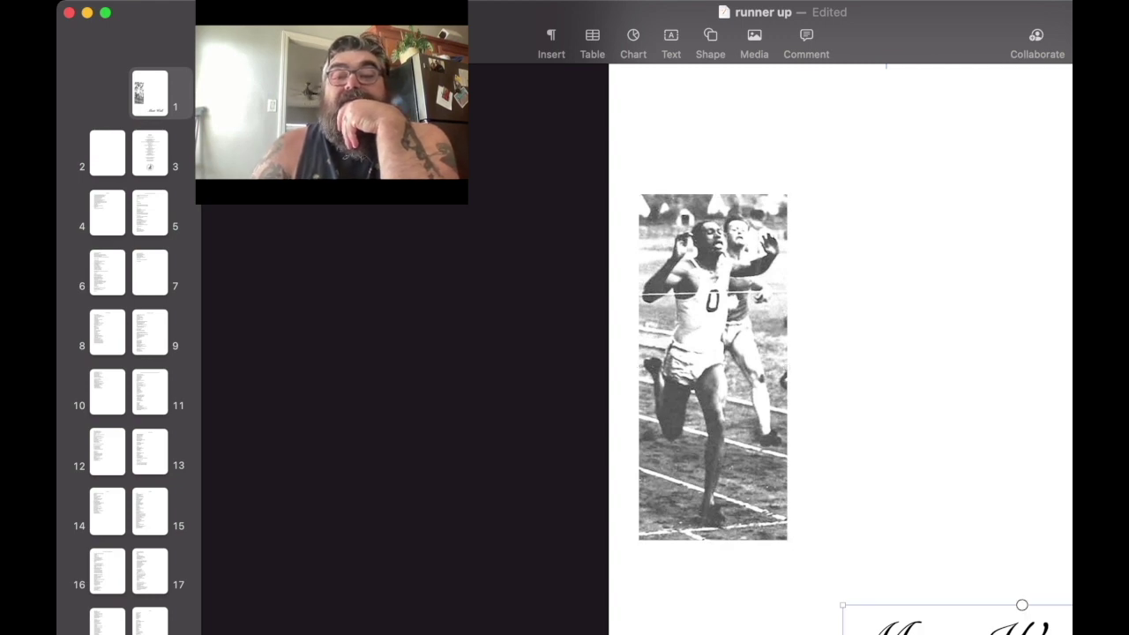
left_click_drag(952, 624, 732, 625)
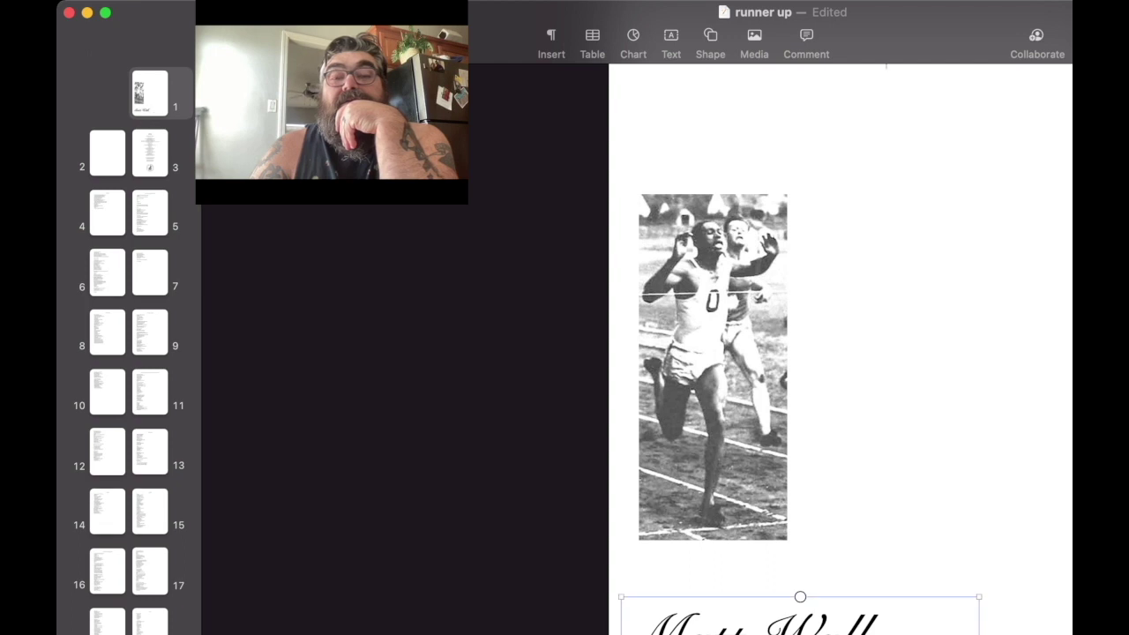
key("Escape")
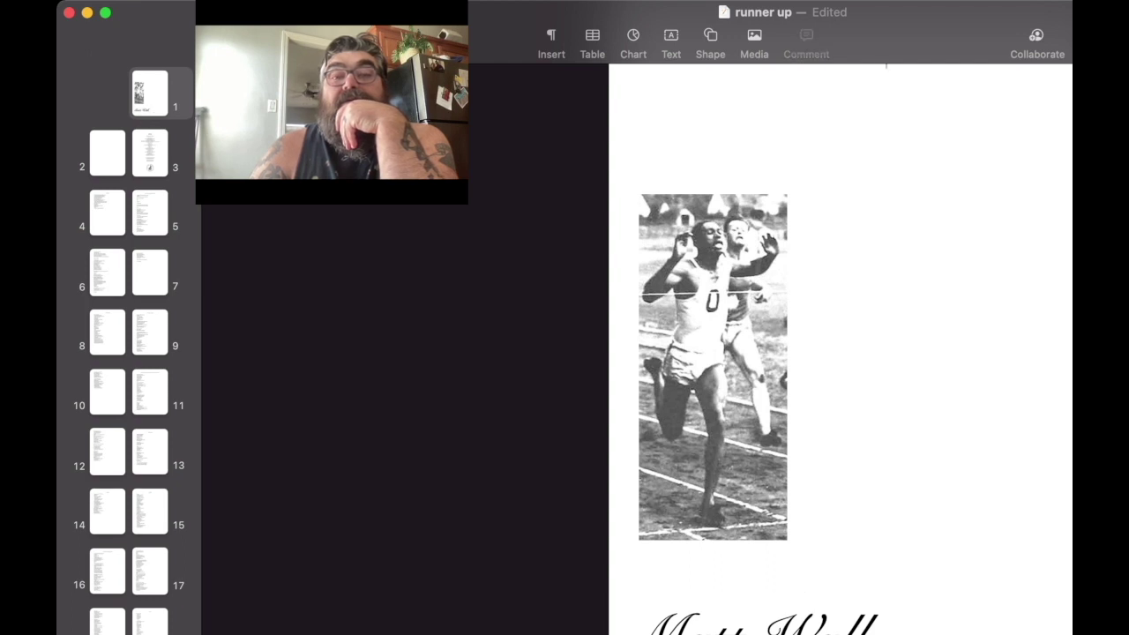
Step: Add a text box reading 'Runner-Up' at the cover top and enlarge its font
left_click(670, 39)
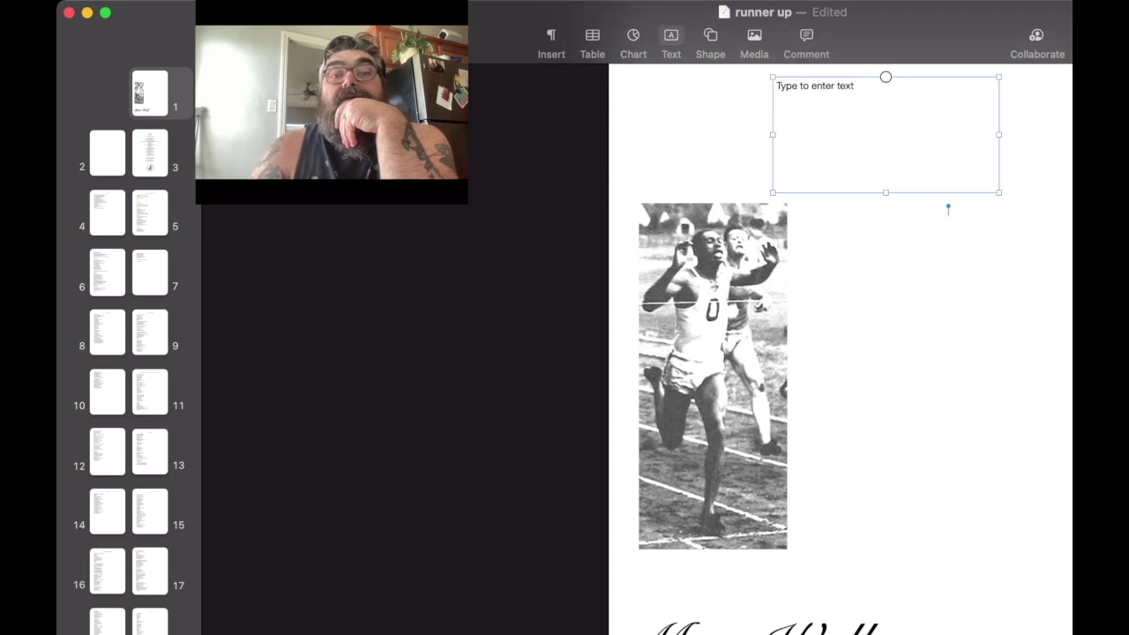
key("Return")
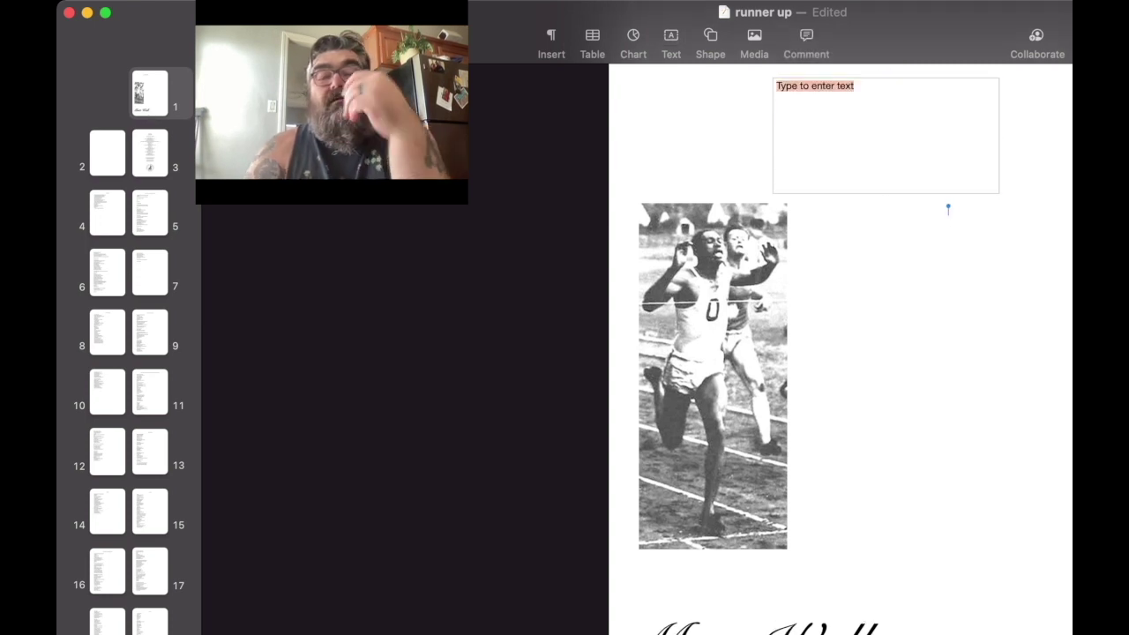
type("Ru")
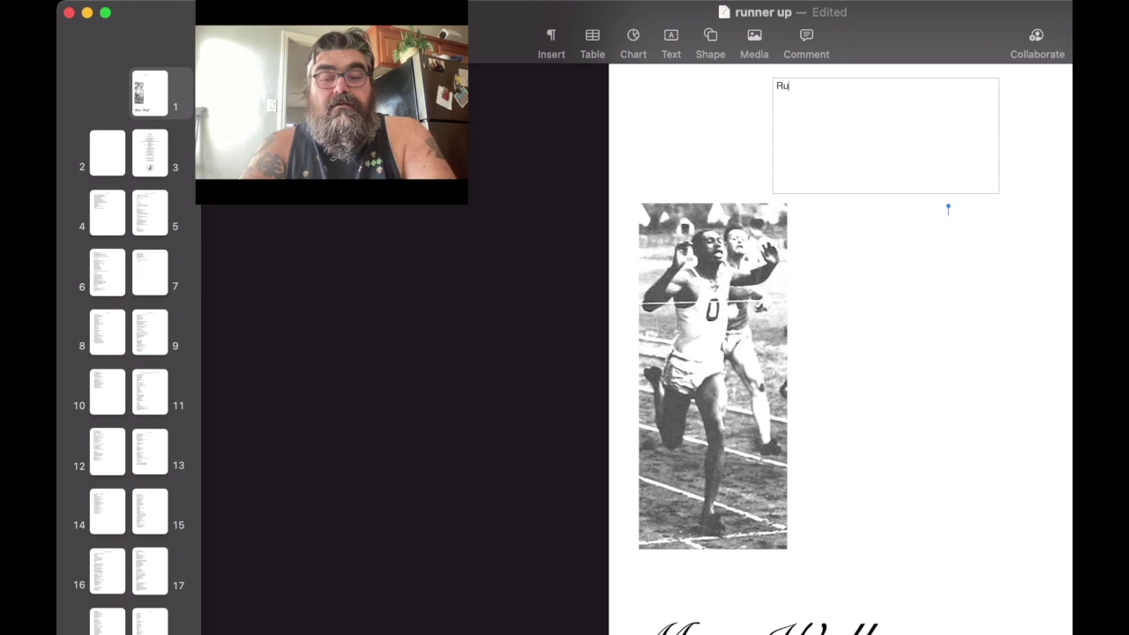
type("nner-Up")
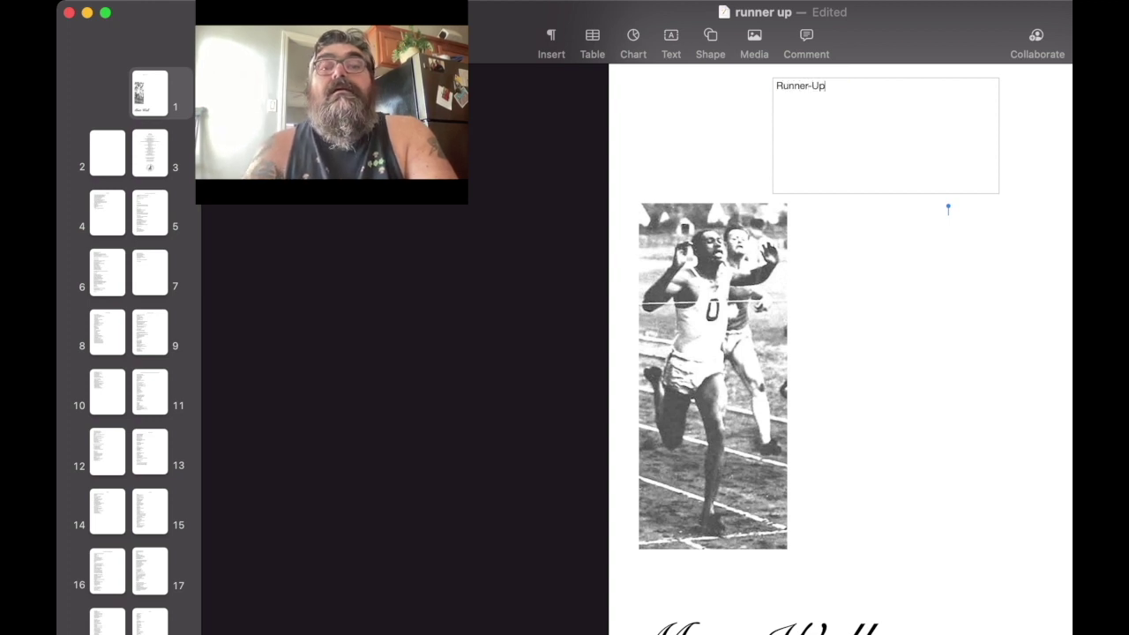
key("super+a")
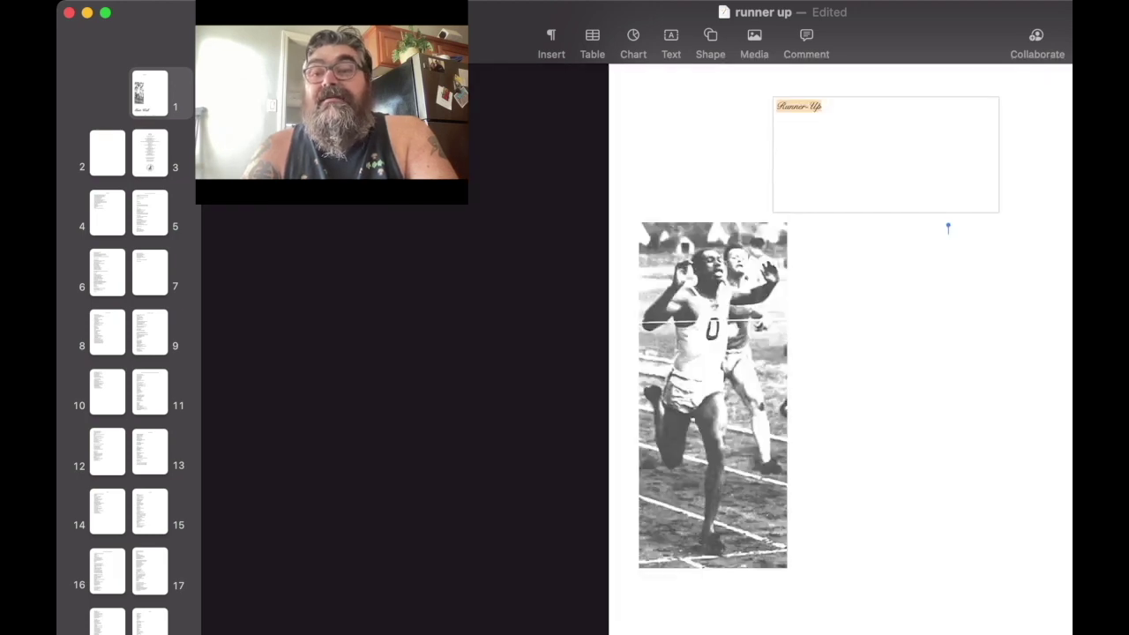
key("super+plus")
key("super+plus")
key("super+plus")
key("super+plus")
key("super+plus")
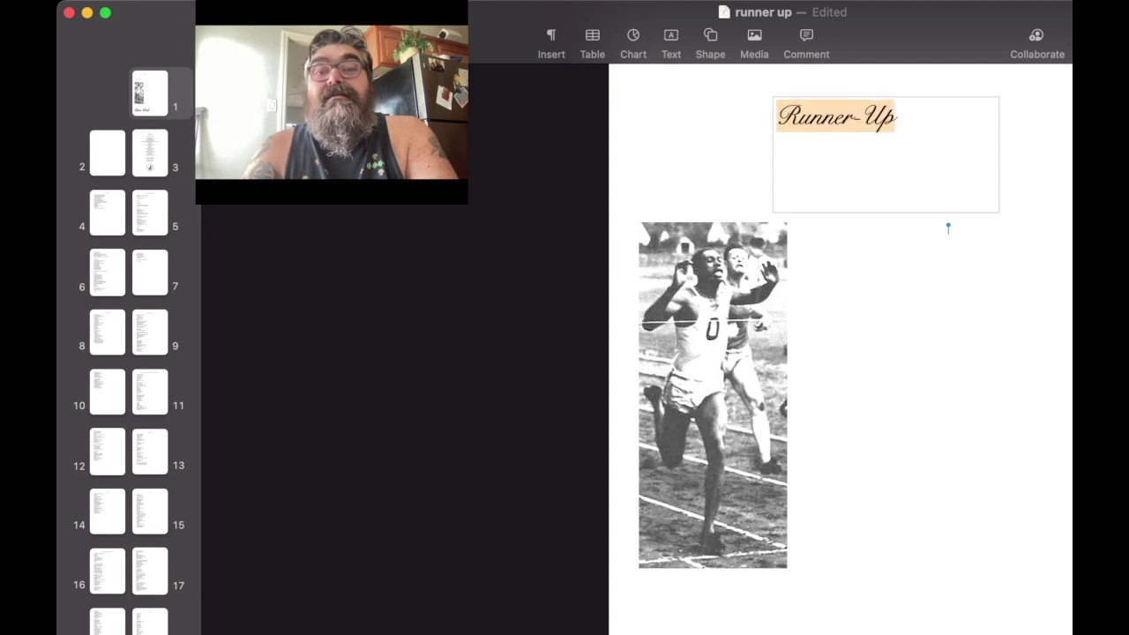
key("super+plus")
key("super+plus")
key("super+plus")
key("super+plus")
key("super+plus")
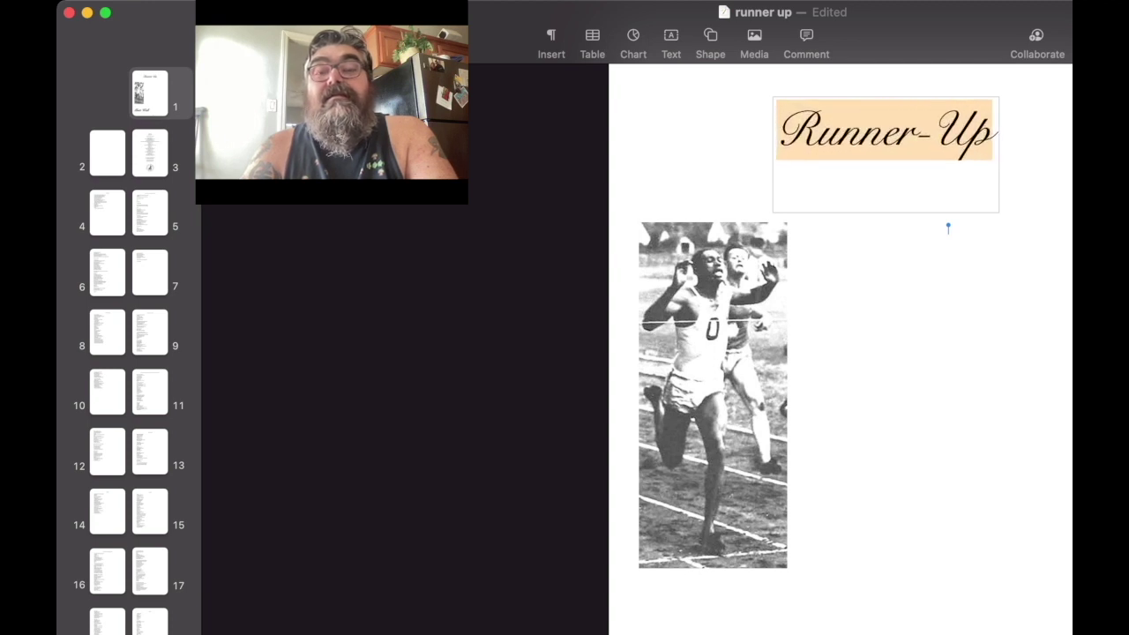
key("Escape")
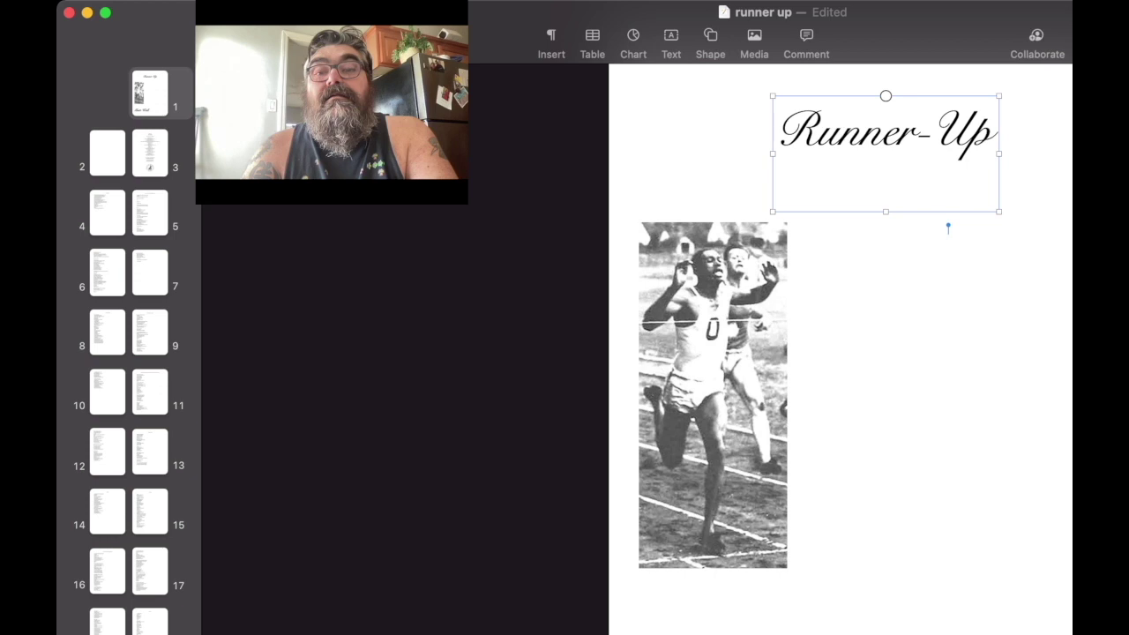
Step: Widen the Runner-Up title box and align it near the top guide
left_click_drag(998, 153, 1069, 153)
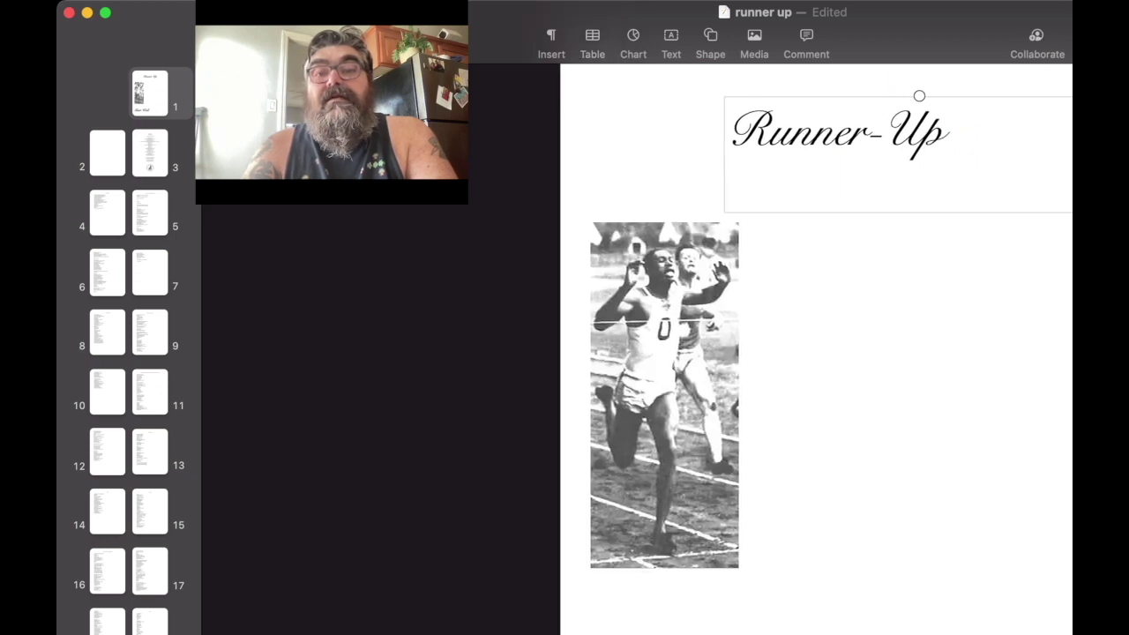
left_click_drag(919, 95, 967, 92)
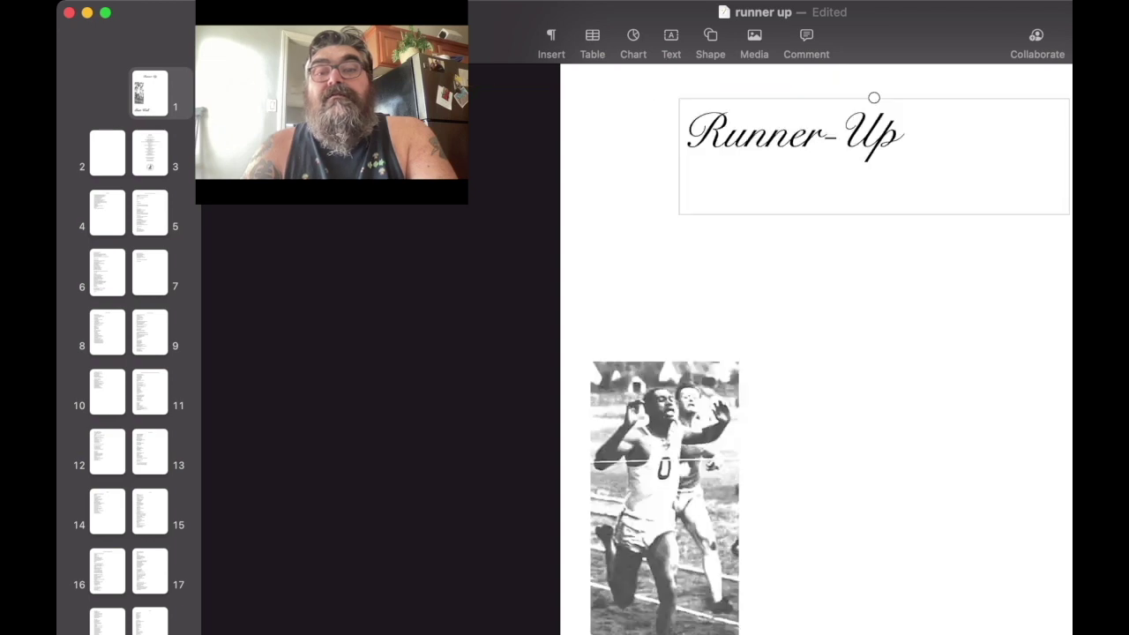
left_click_drag(968, 93, 933, 84)
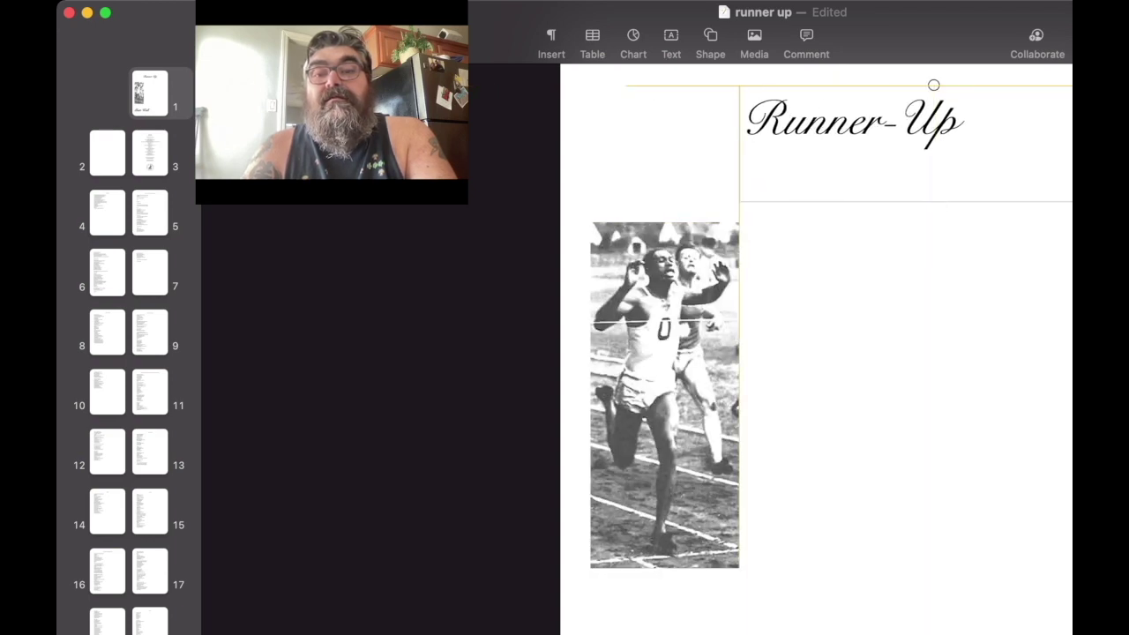
Step: Make the Runner-Up text much larger and nudge its box slightly left
key("shift+alt+Left")
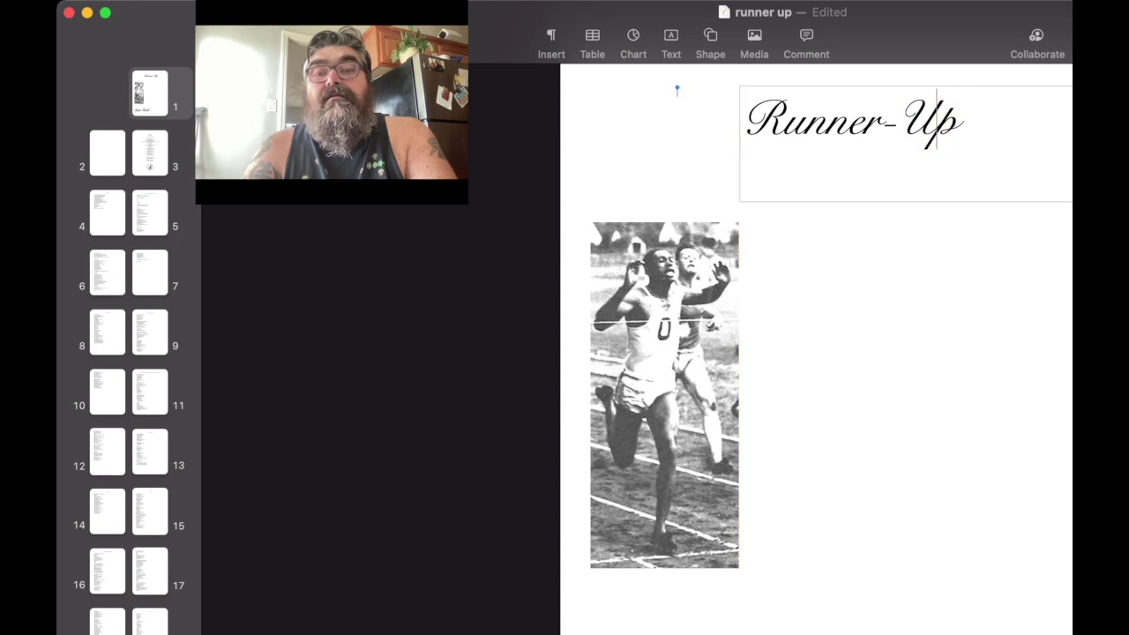
key("shift+alt+Left")
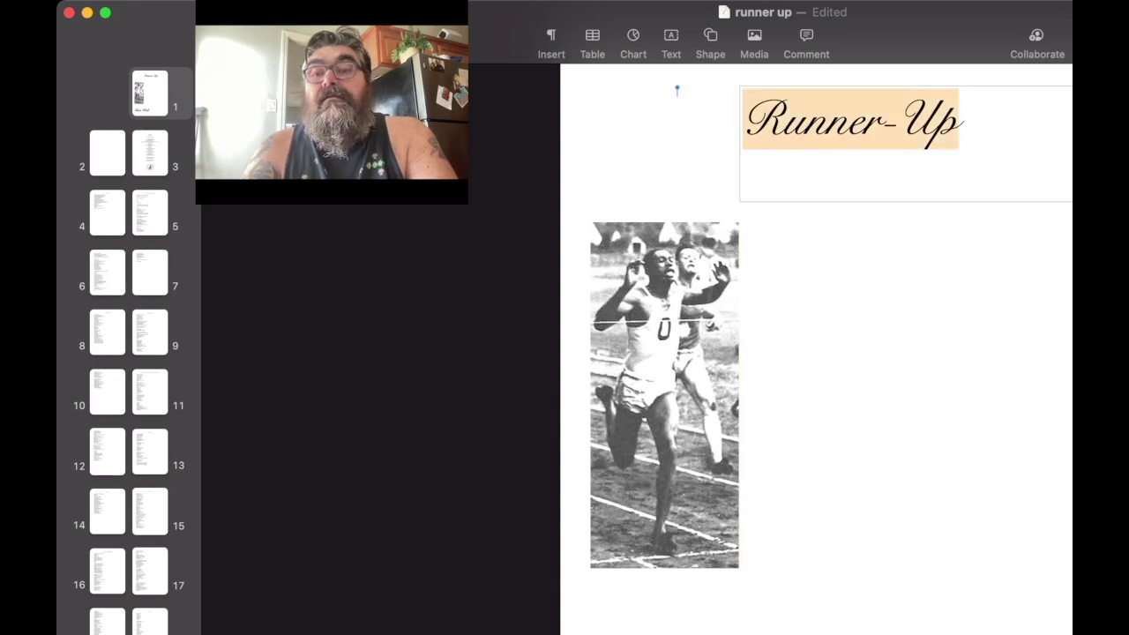
key("super+plus")
key("super+plus")
key("super+plus")
key("super+plus")
key("super+plus")
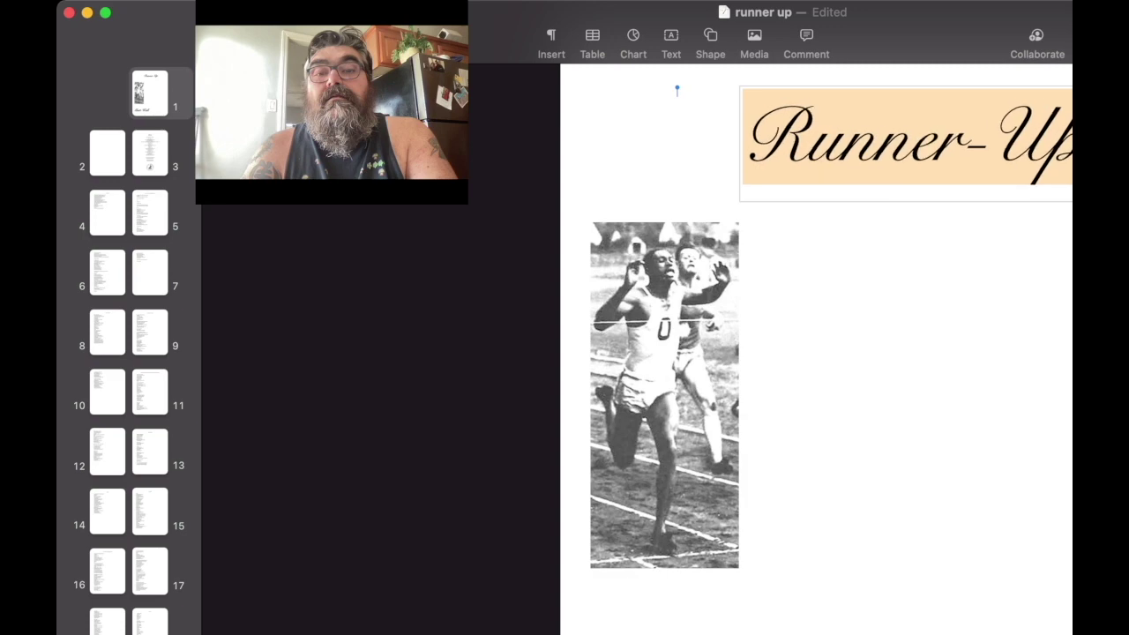
key("super+plus")
key("super+plus")
key("super+plus")
key("super+plus")
key("super+plus")
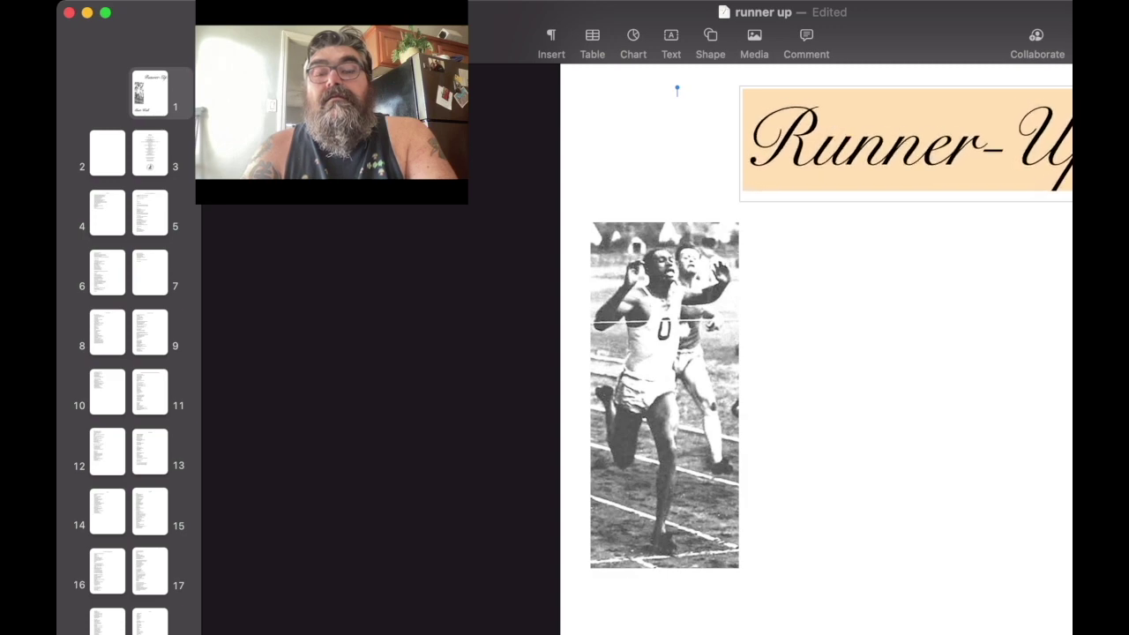
key("Escape")
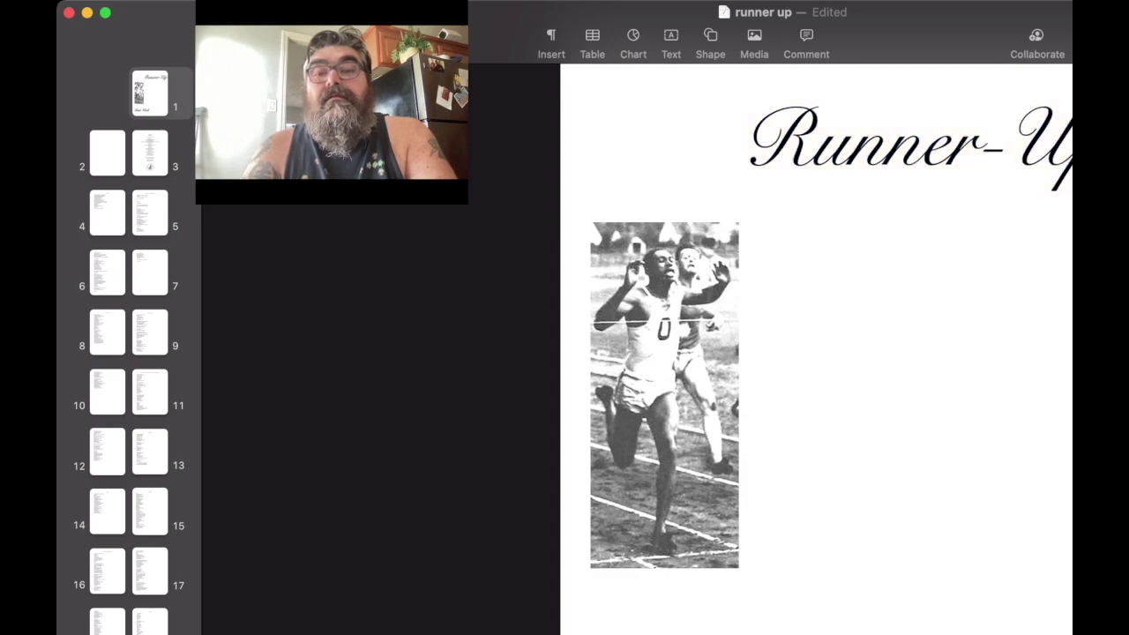
scroll(815, 353, "down", 2)
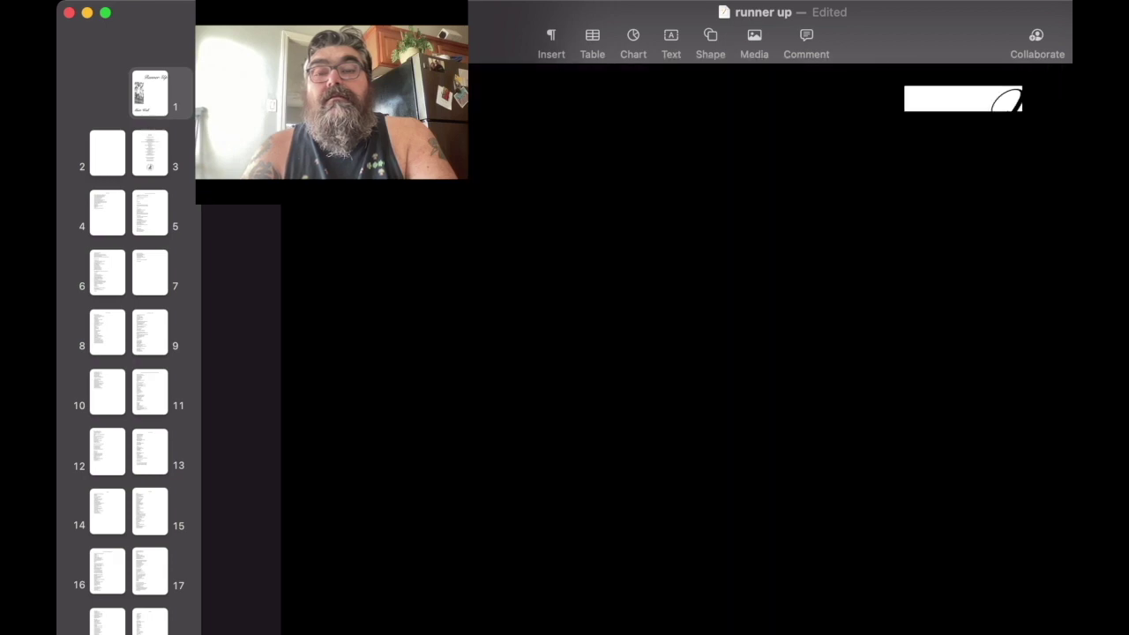
left_click_drag(933, 68, 919, 68)
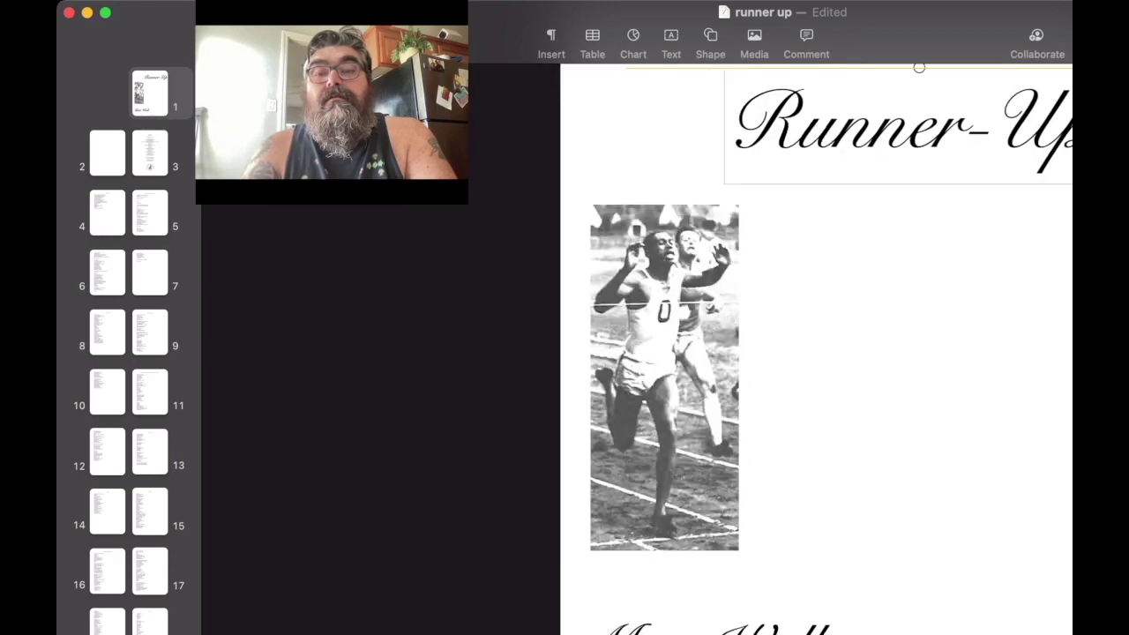
left_click(665, 377)
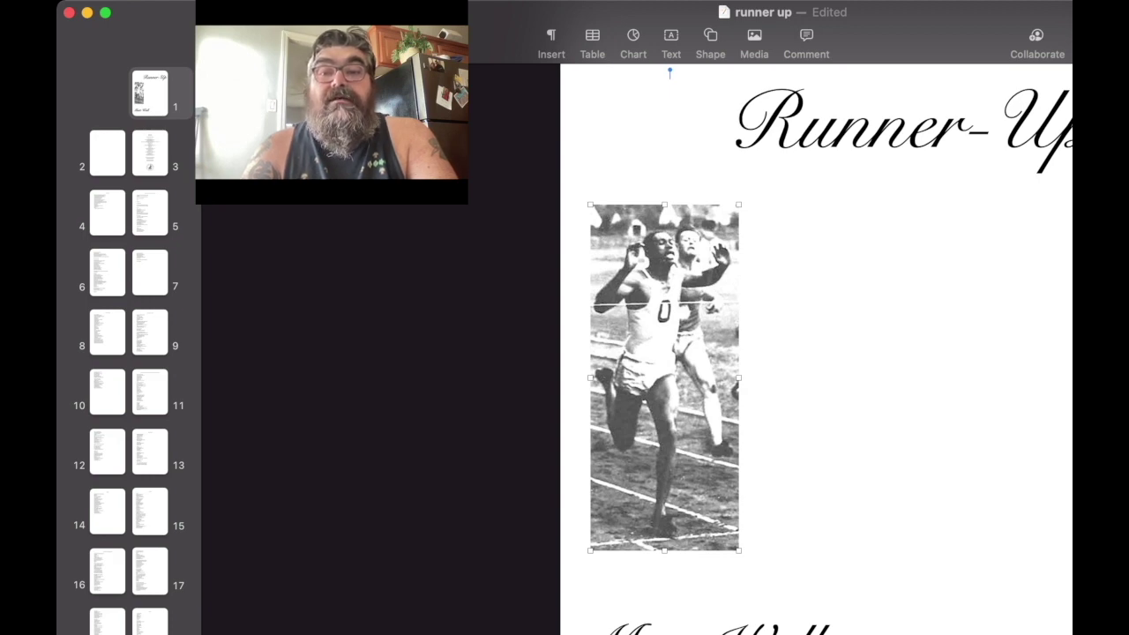
Step: Nudge the Runner-Up title box, then undo three times, leaving it over the photo
left_click_drag(919, 68, 912, 67)
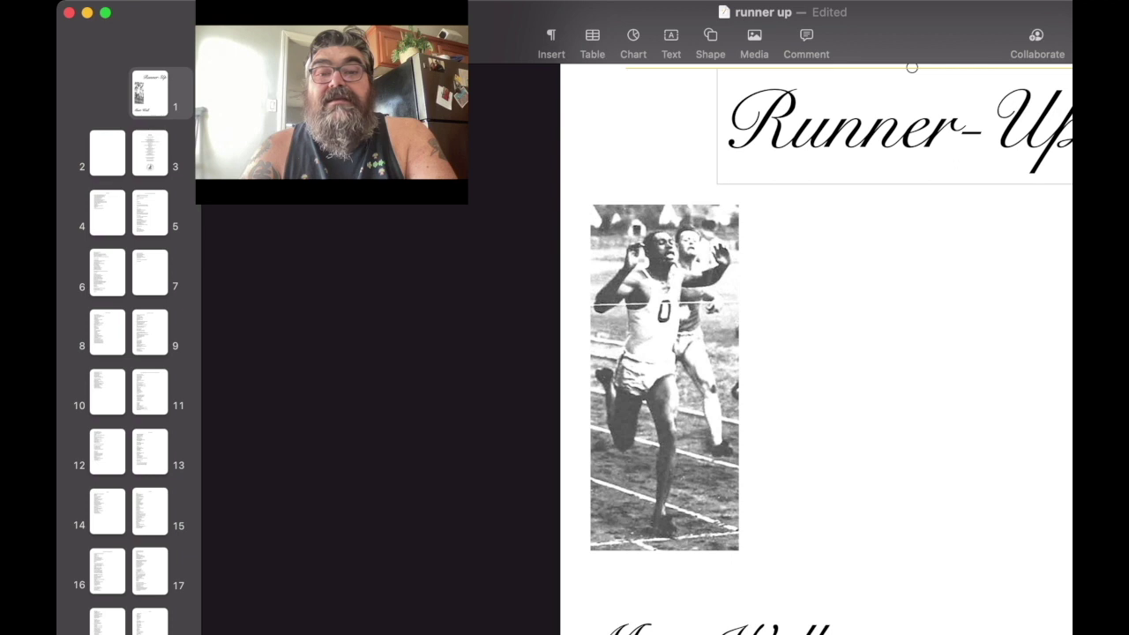
left_click(665, 264)
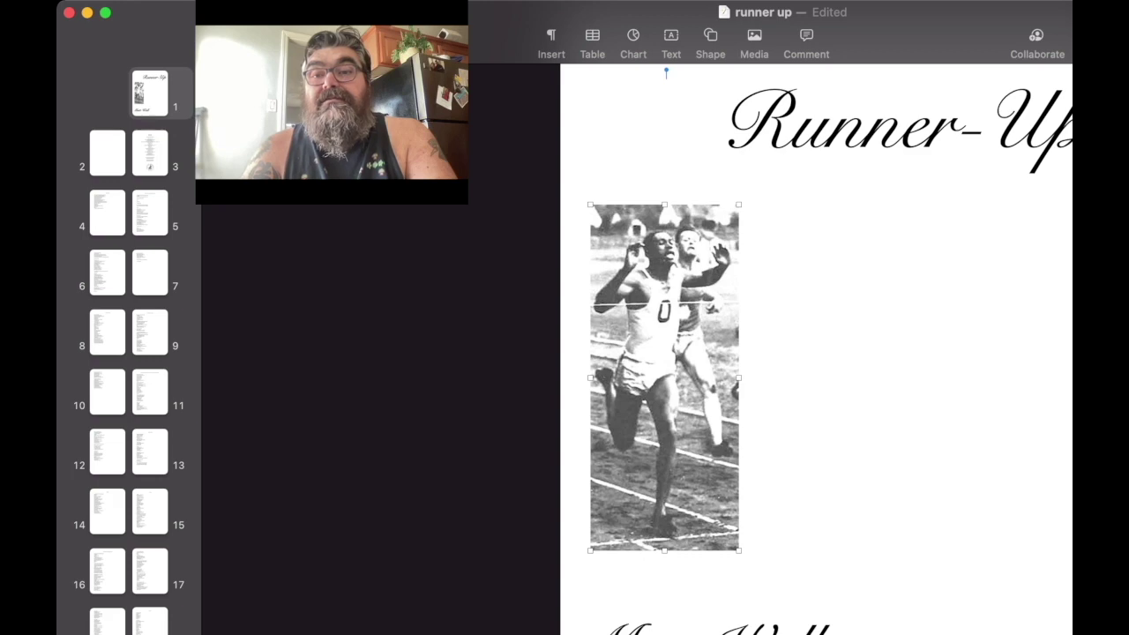
key("super+z")
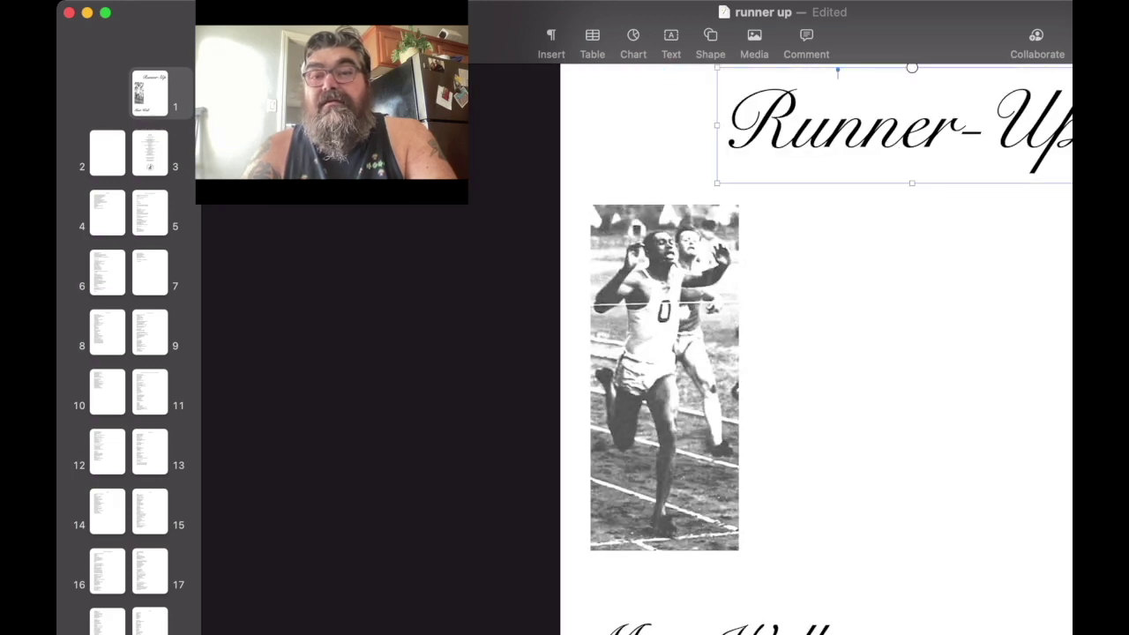
key("super+z")
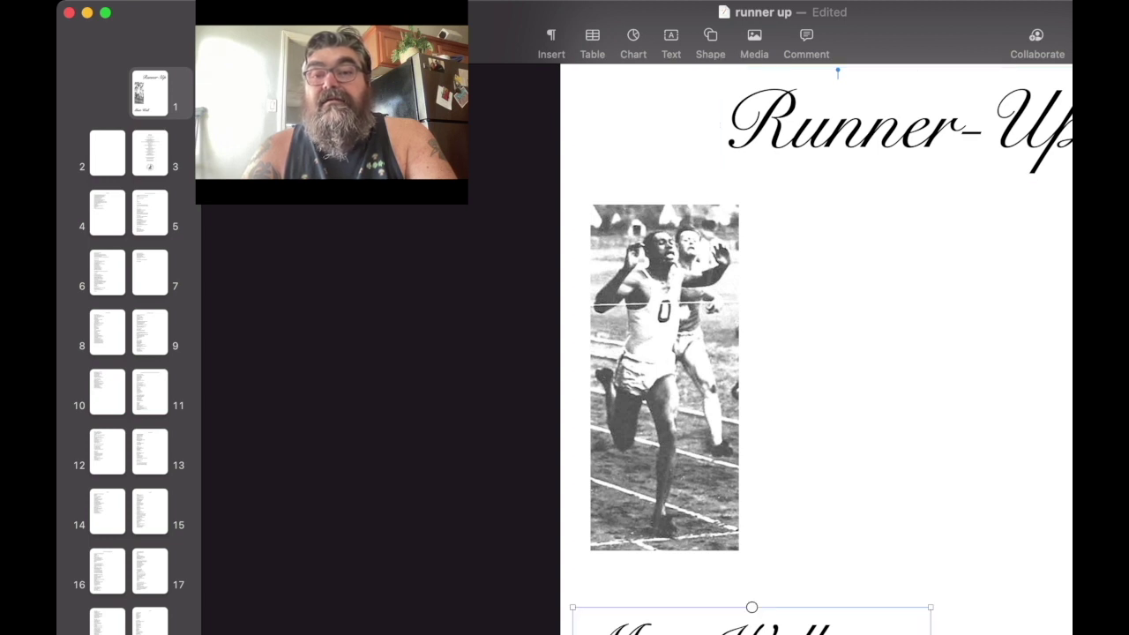
key("super+z")
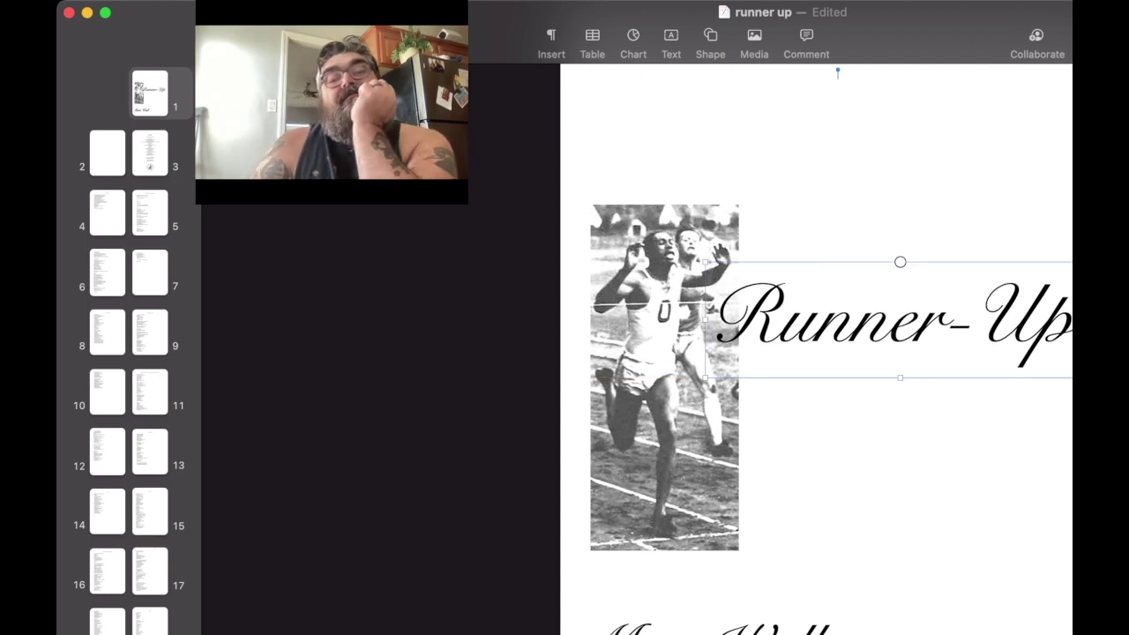
Step: Drag the Runner-Up title up to the cover's top, clear of the runner photo
key("Escape")
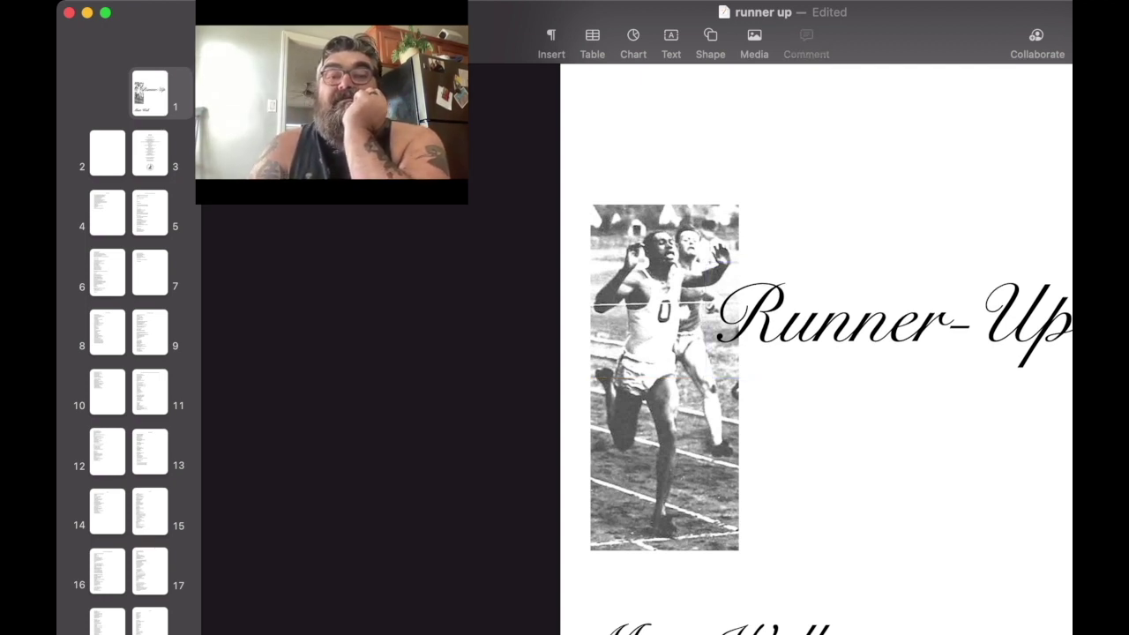
mouse_move(882, 322)
left_mouse_down()
mouse_move(900, 185)
mouse_move(883, 232)
left_mouse_up()
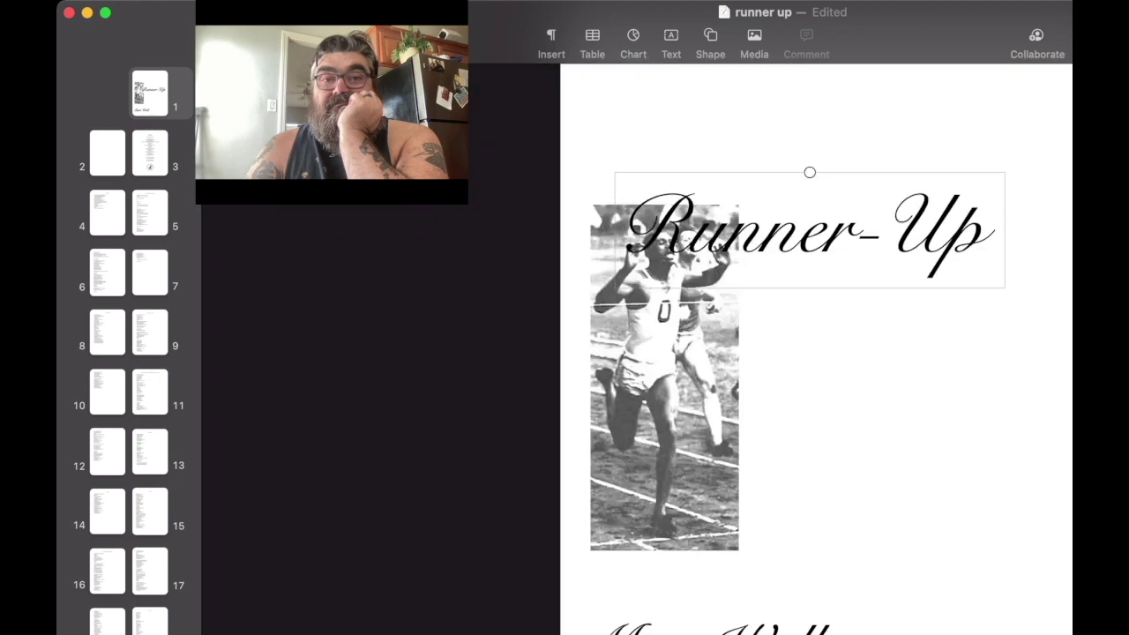
left_click_drag(884, 232, 881, 145)
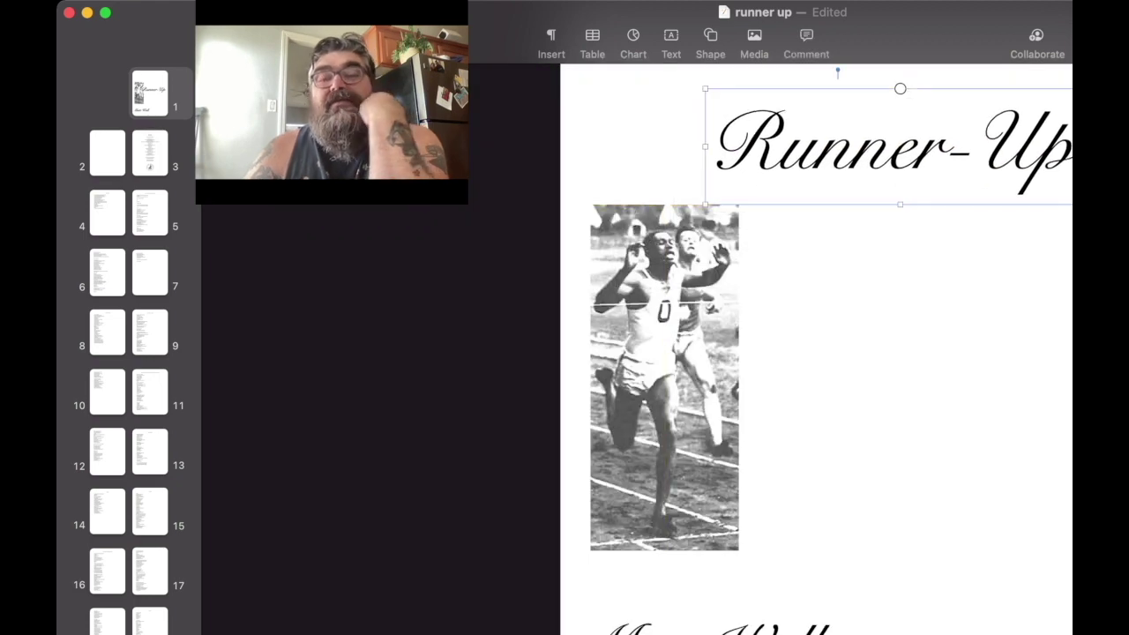
key("Escape")
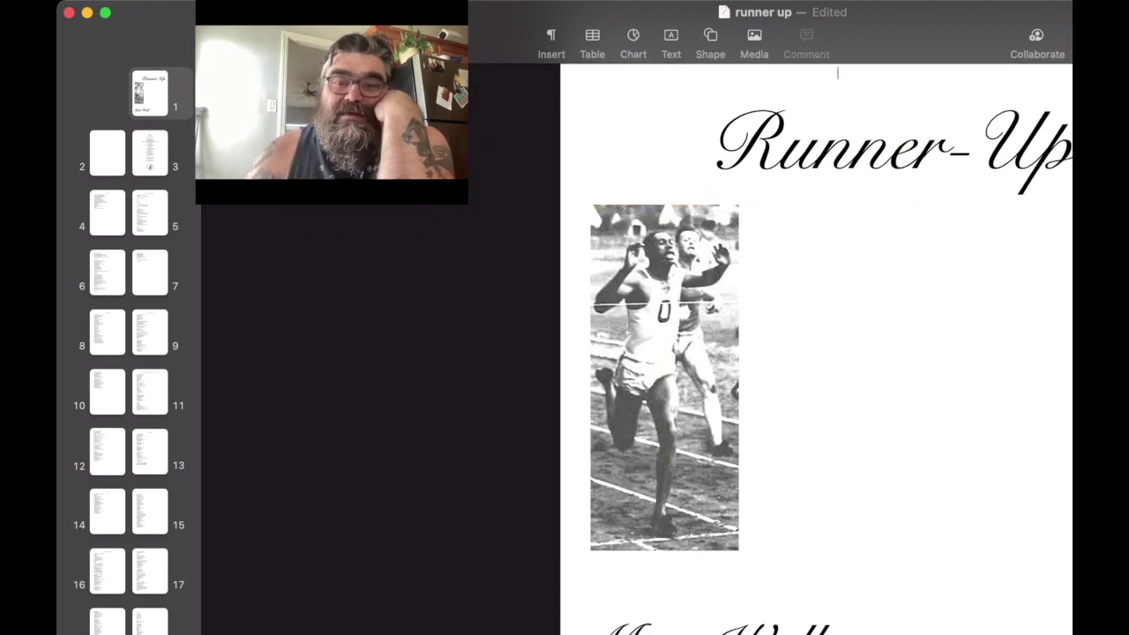
Step: Move the Matt Wall byline up slightly
left_click(710, 622)
left_click_drag(710, 622, 710, 595)
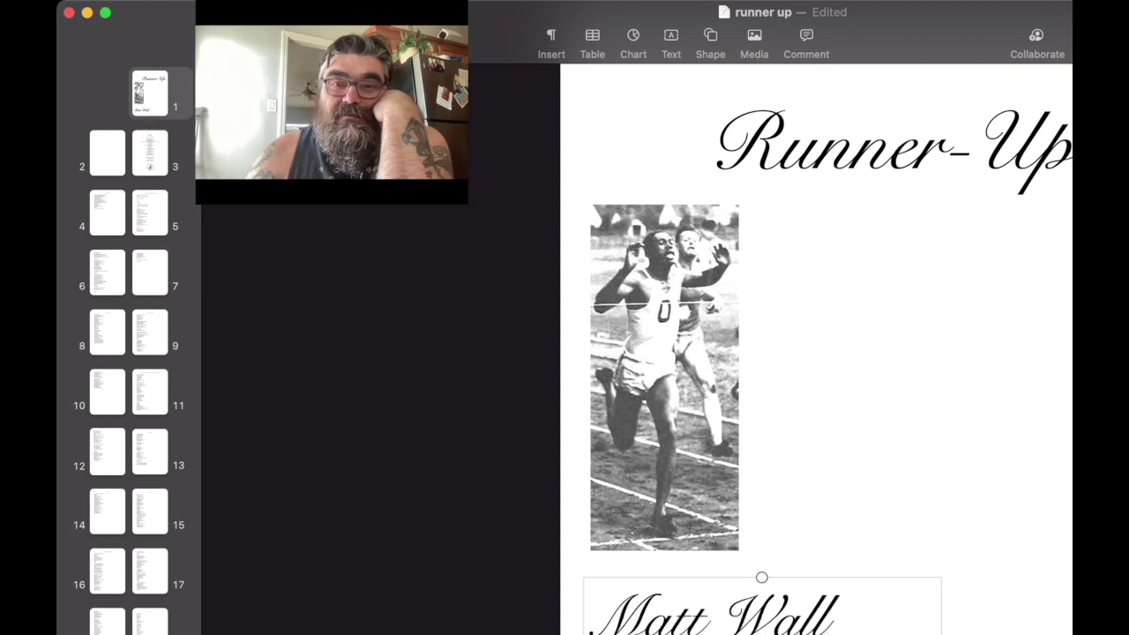
key("Escape")
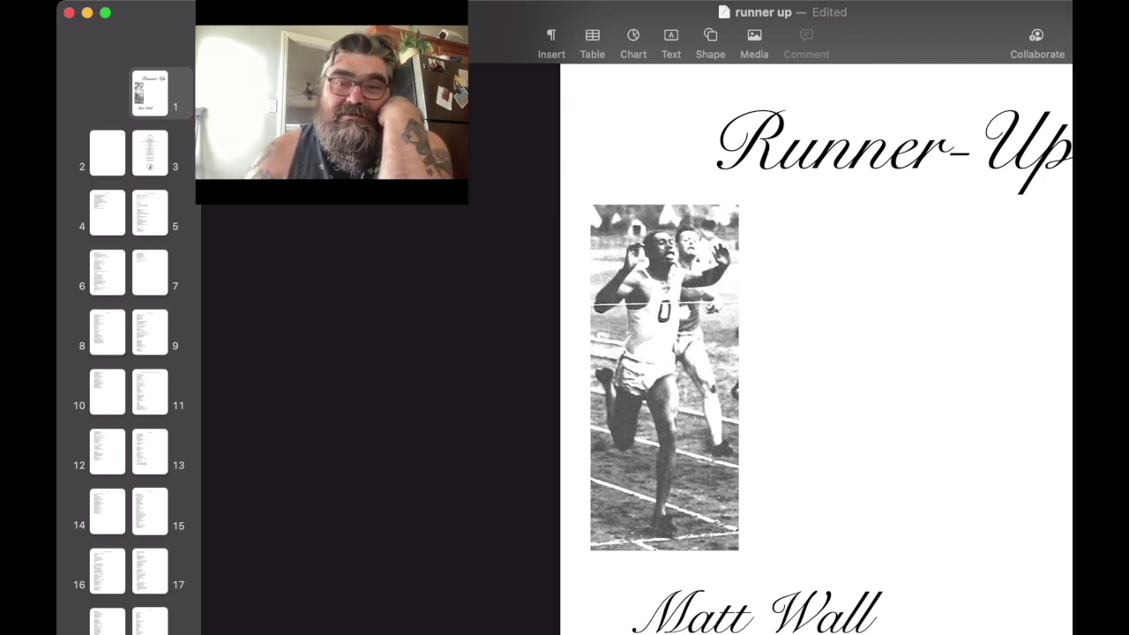
Step: Enlarge the runner photo slightly and place an aligned duplicate to its right
left_click(664, 377)
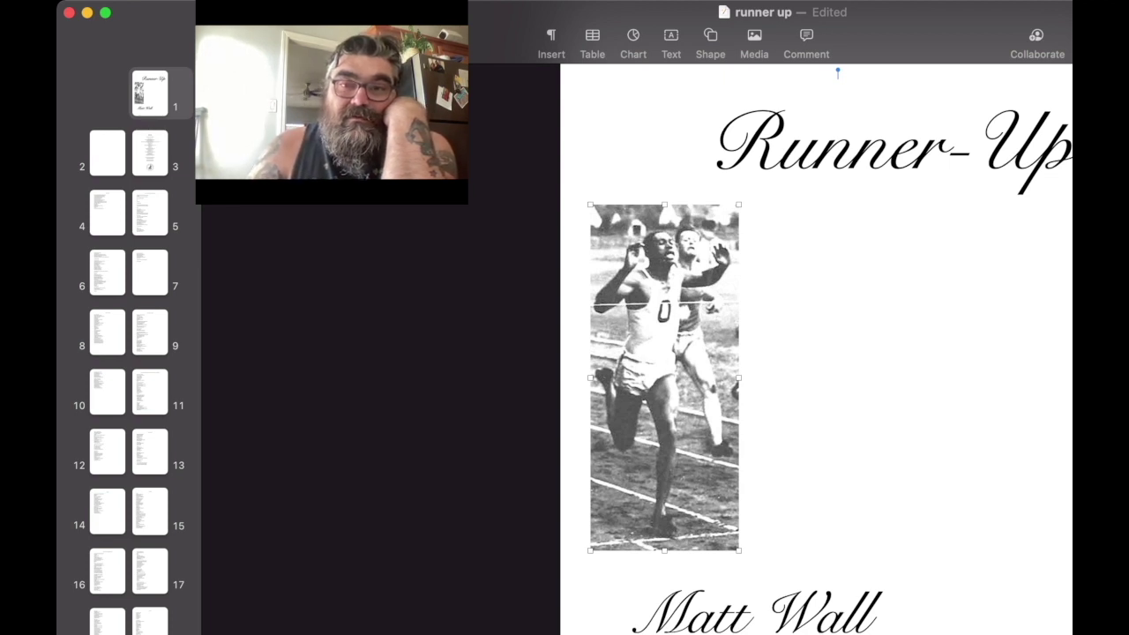
left_click_drag(590, 205, 584, 200)
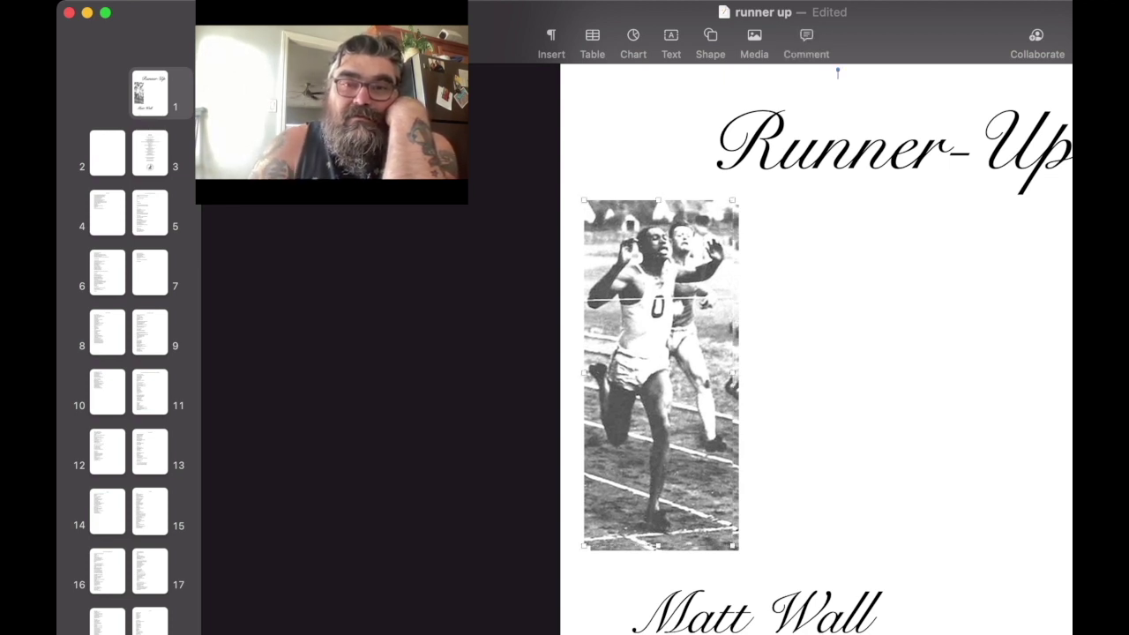
mouse_move(662, 375)
left_mouse_down()
mouse_move(784, 393)
mouse_move(895, 383)
left_mouse_up()
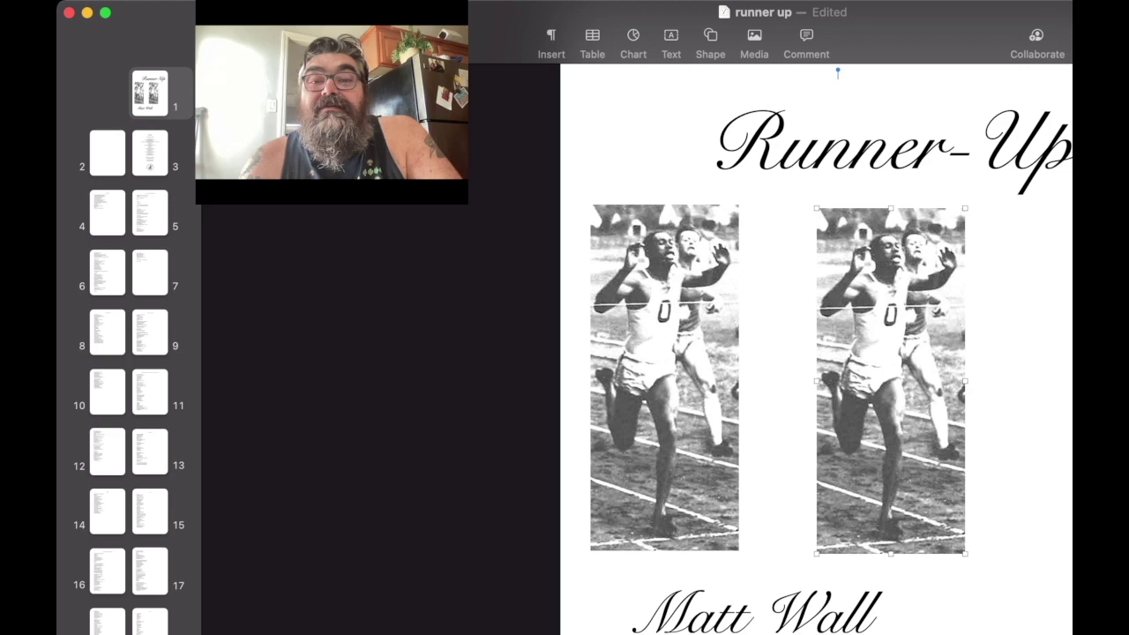
mouse_move(890, 380)
left_mouse_down()
mouse_move(837, 379)
mouse_move(909, 378)
left_mouse_up()
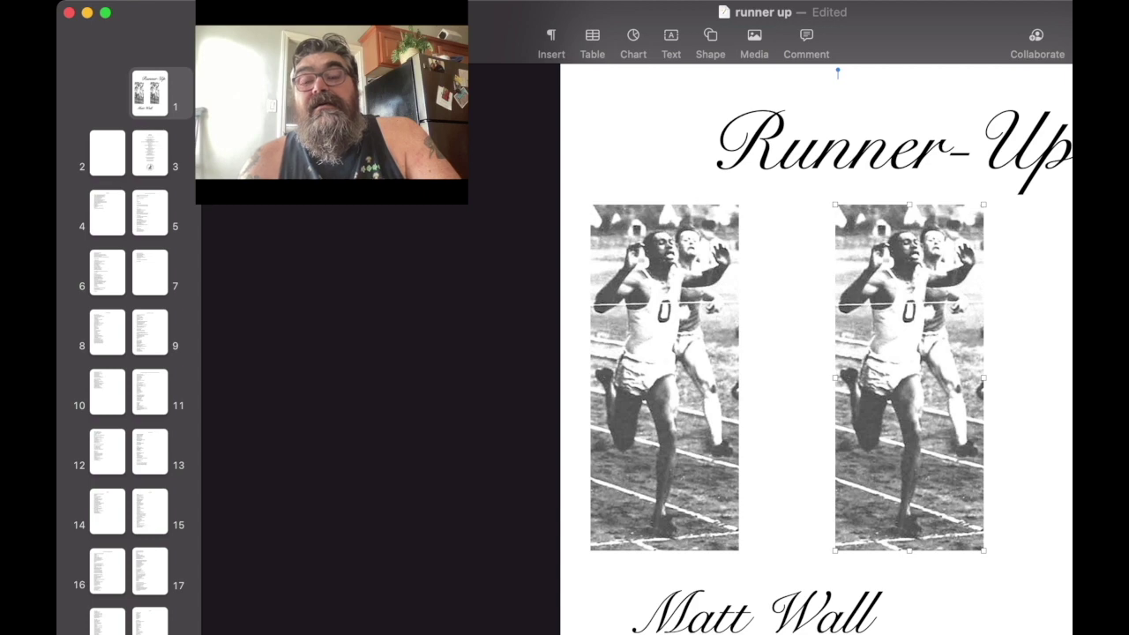
double_click(910, 378)
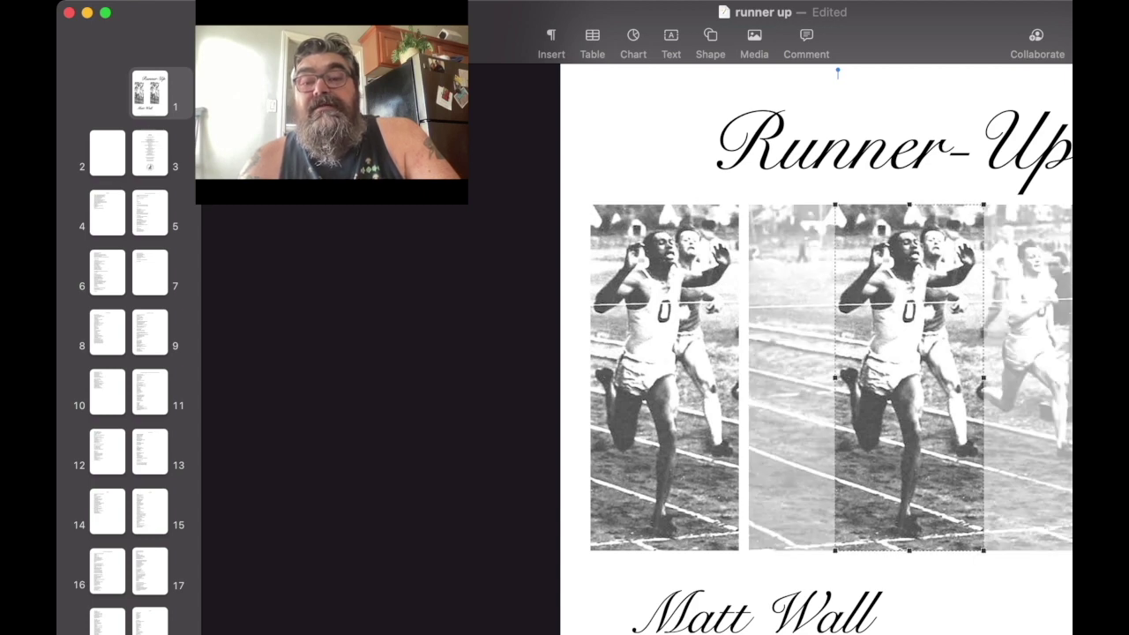
Step: Crop the copied photo down to one runner's face and move it near the title
left_click_drag(909, 550, 910, 278)
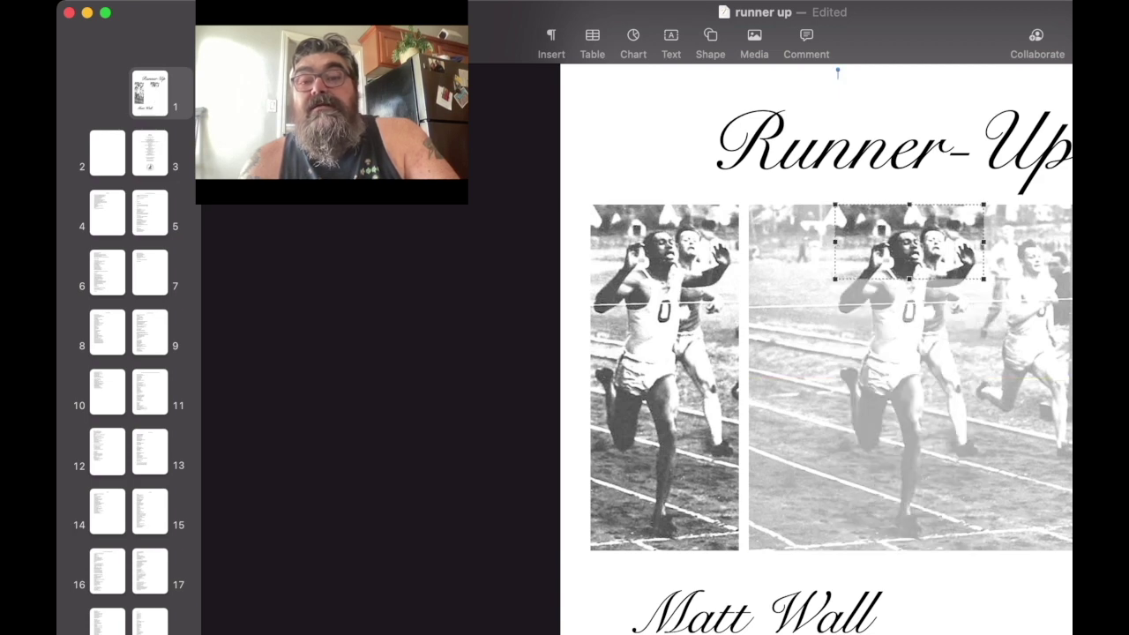
left_click_drag(834, 242, 905, 242)
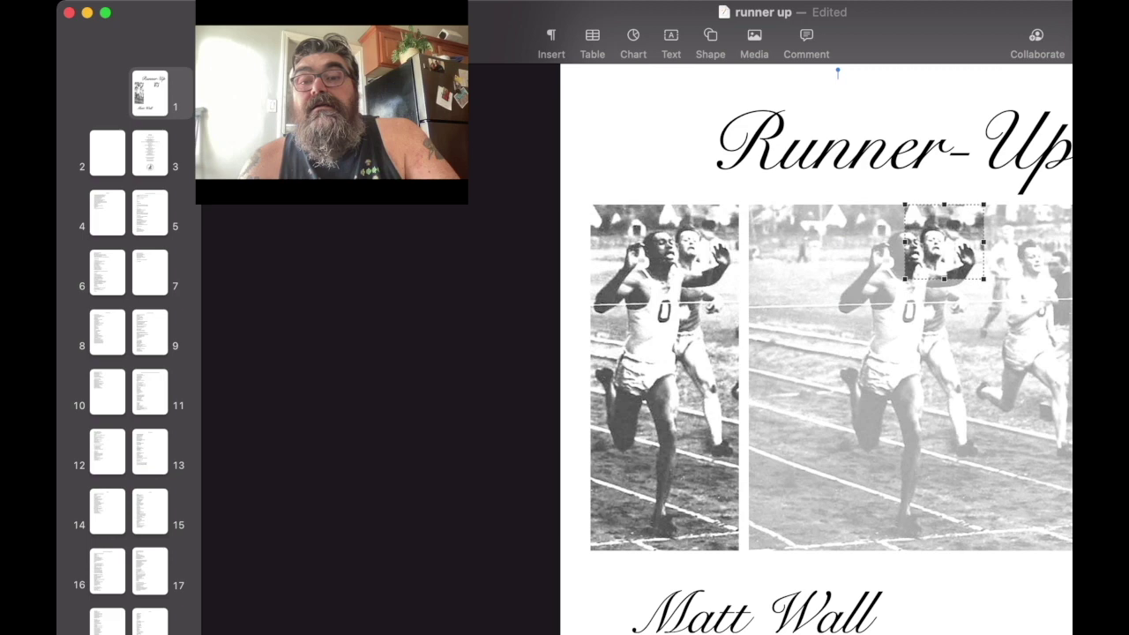
left_click_drag(984, 242, 960, 242)
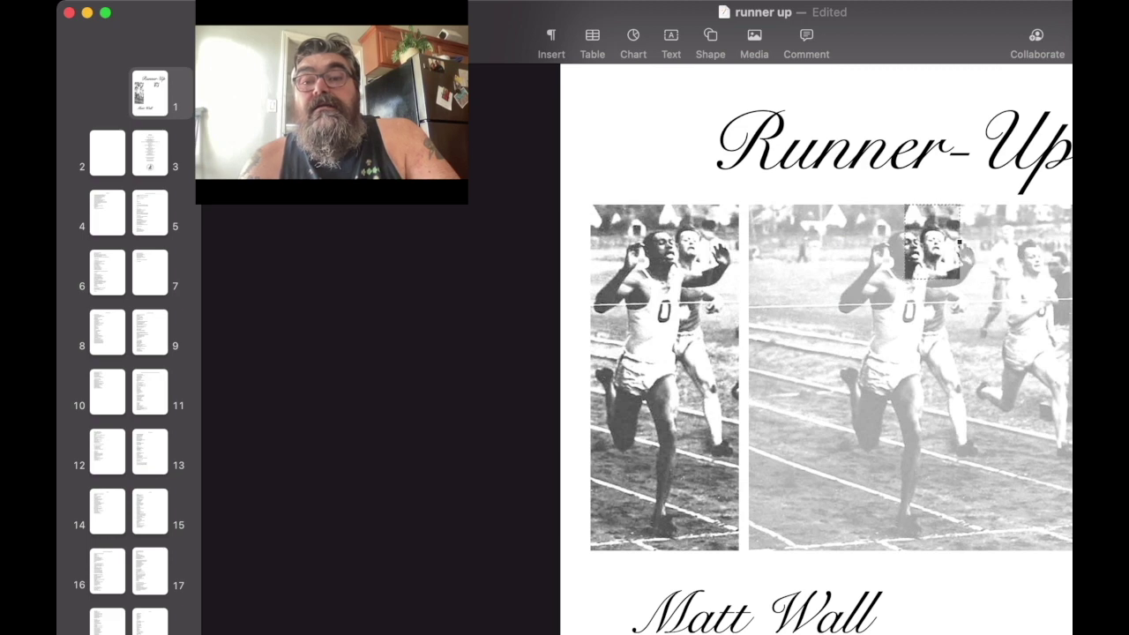
left_click_drag(932, 205, 933, 221)
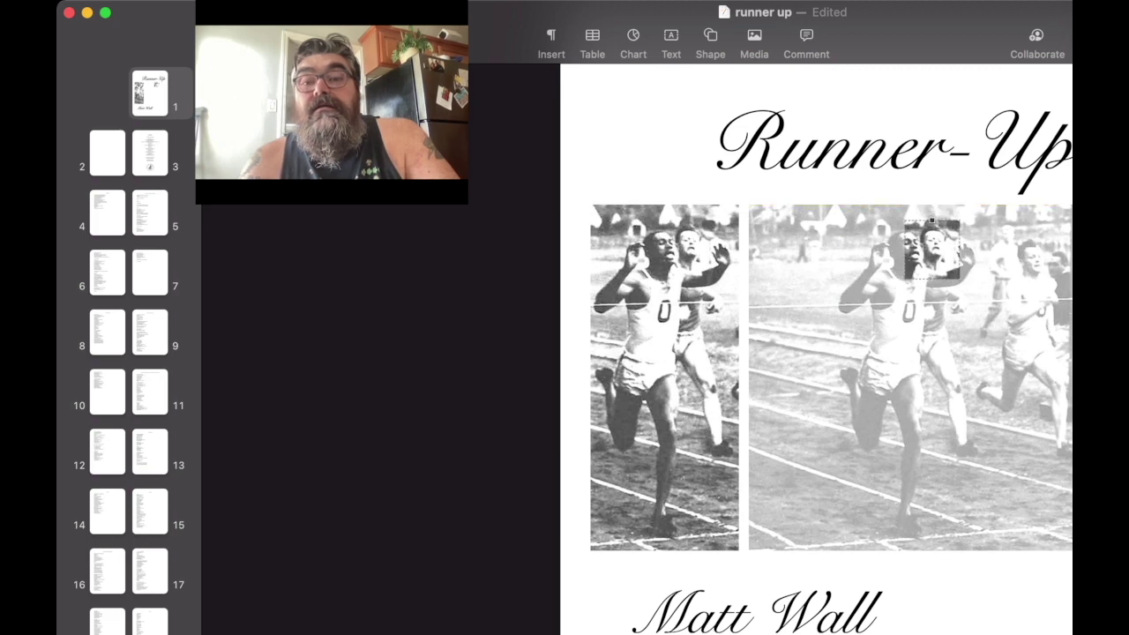
left_click_drag(932, 278, 933, 271)
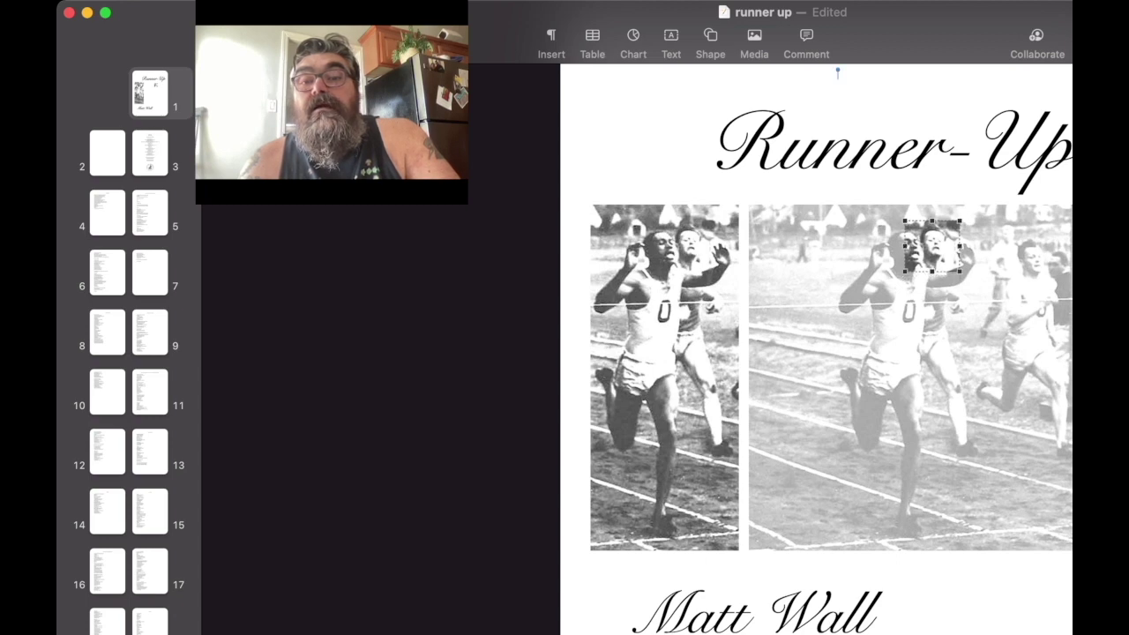
left_click_drag(903, 245, 952, 245)
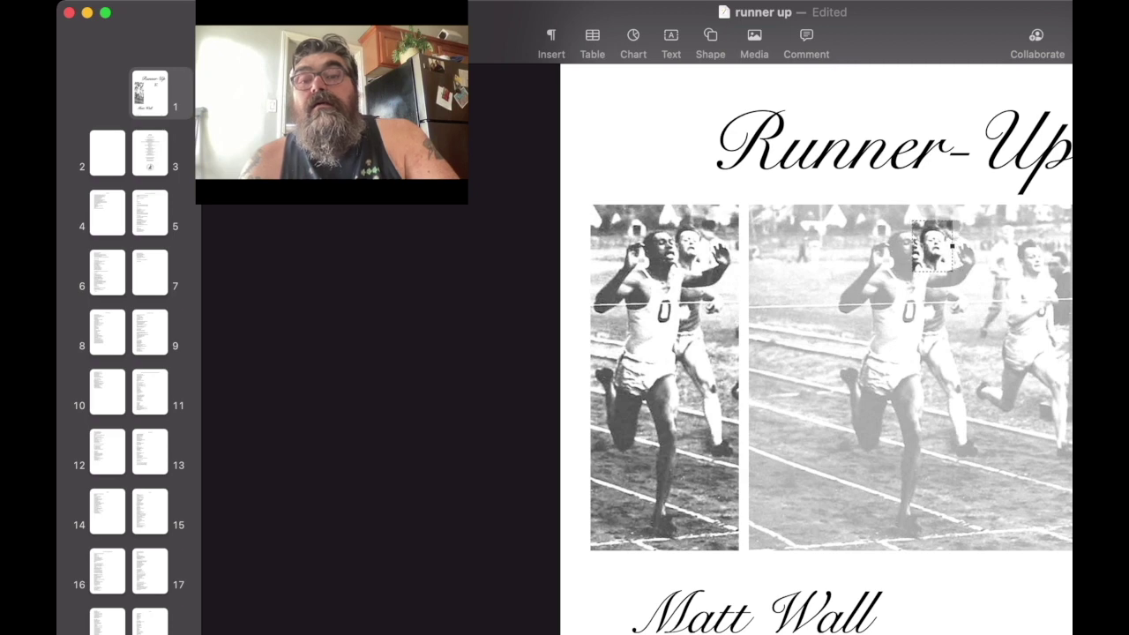
key("Return")
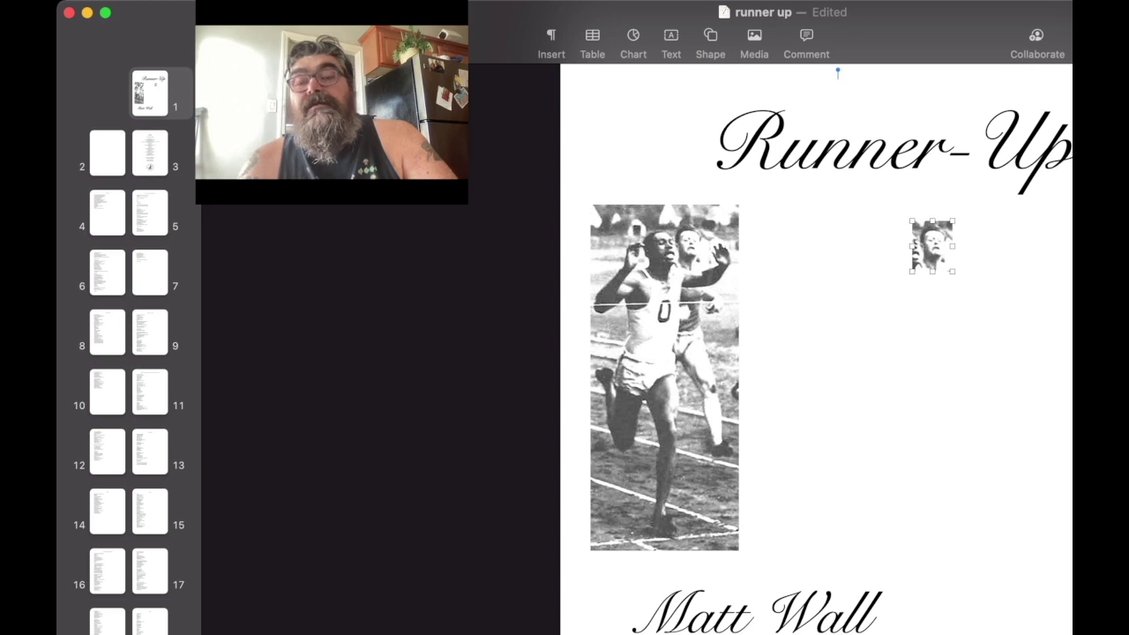
mouse_move(933, 246)
left_mouse_down()
mouse_move(893, 163)
mouse_move(920, 258)
left_mouse_up()
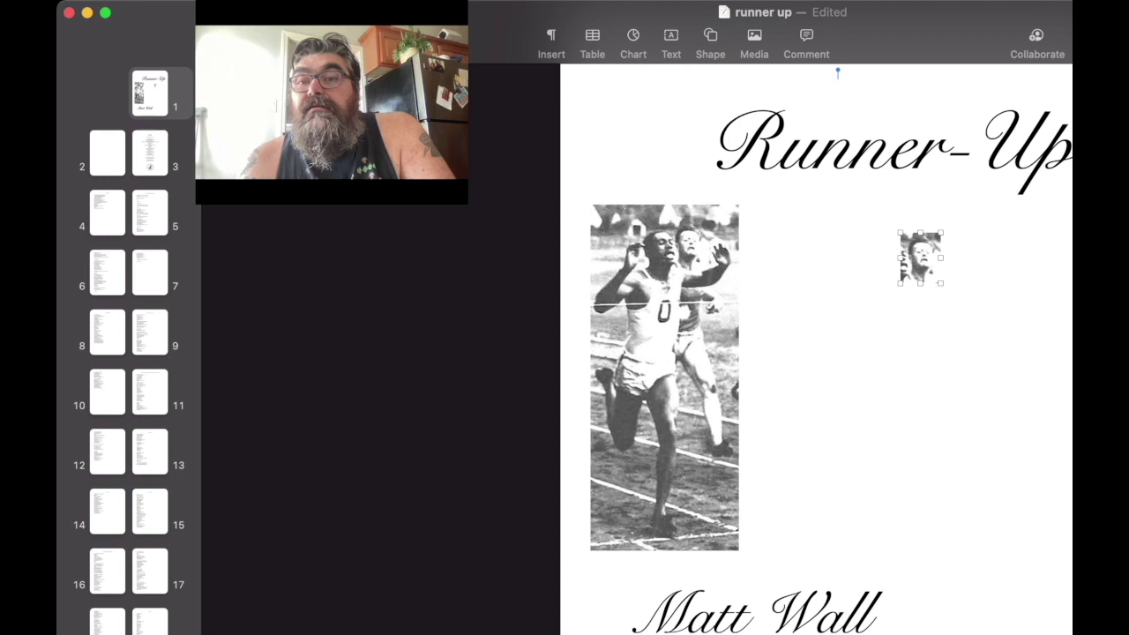
Step: Reselect the small face crop and fade it to a pale grey
key("Tab")
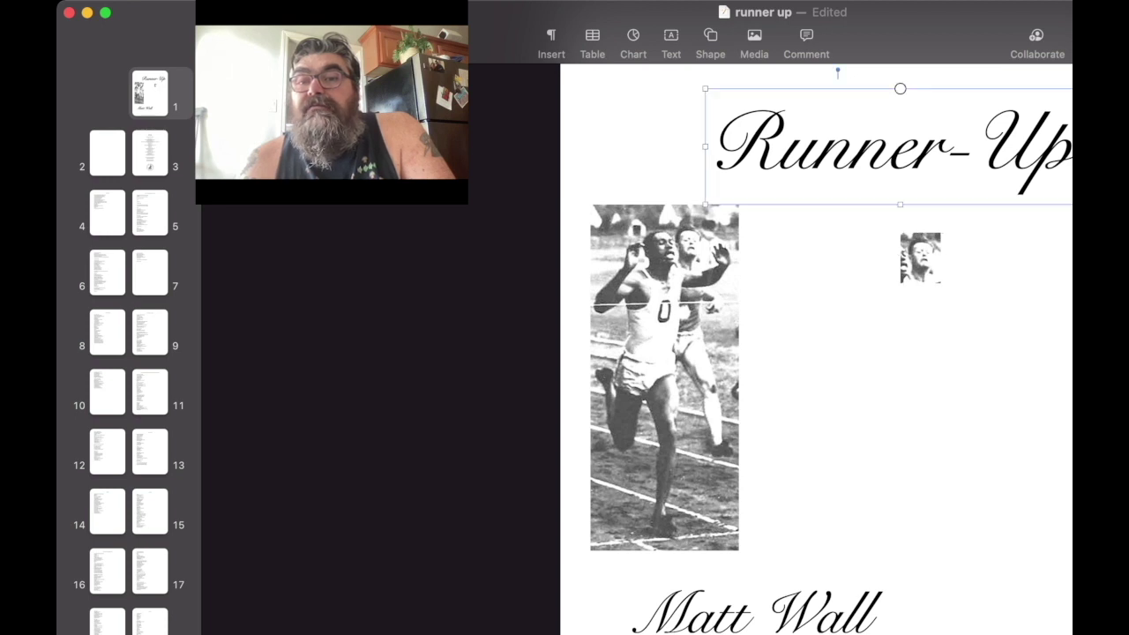
key("Tab")
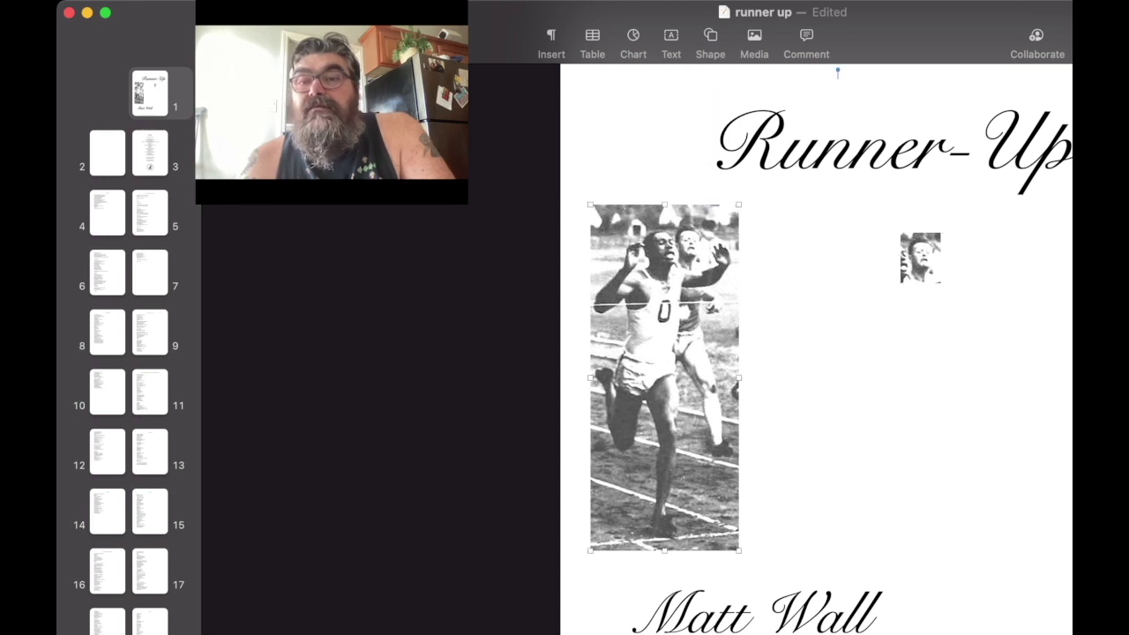
key("Tab")
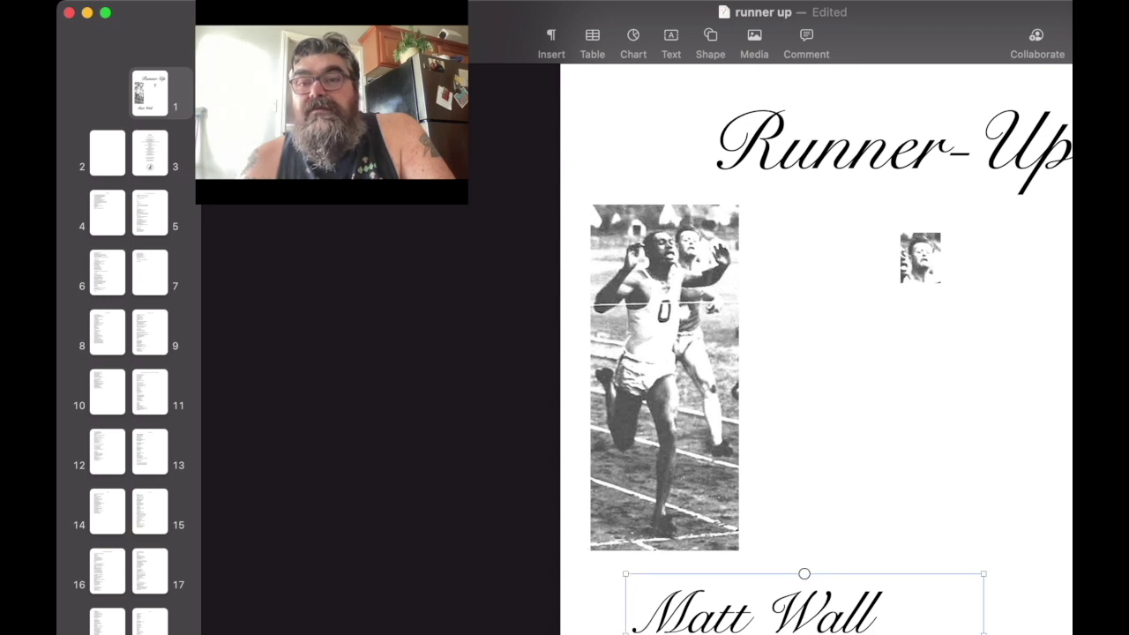
key("Tab")
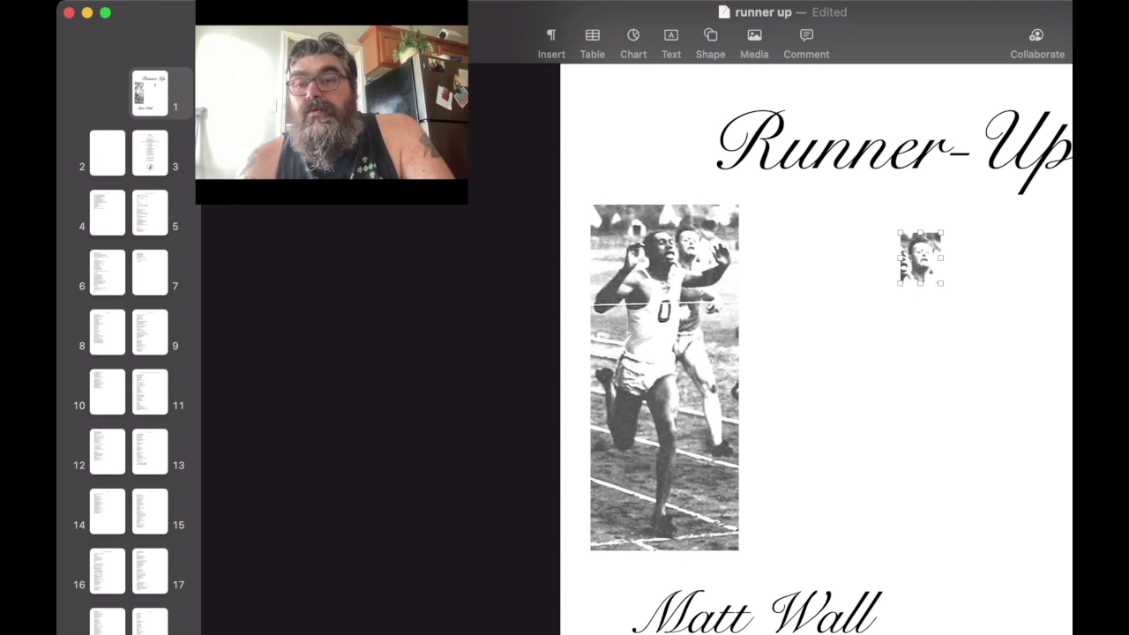
key("super+Tab")
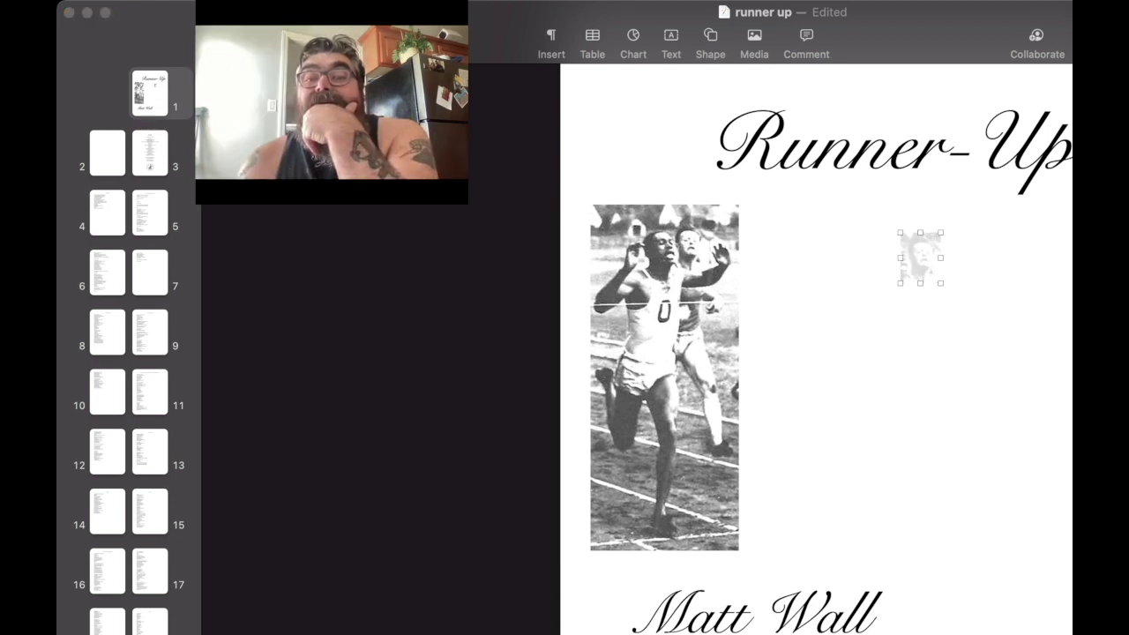
Step: Enlarge the pale face image and stretch it past the page's right edge
left_click_drag(941, 283, 1073, 468)
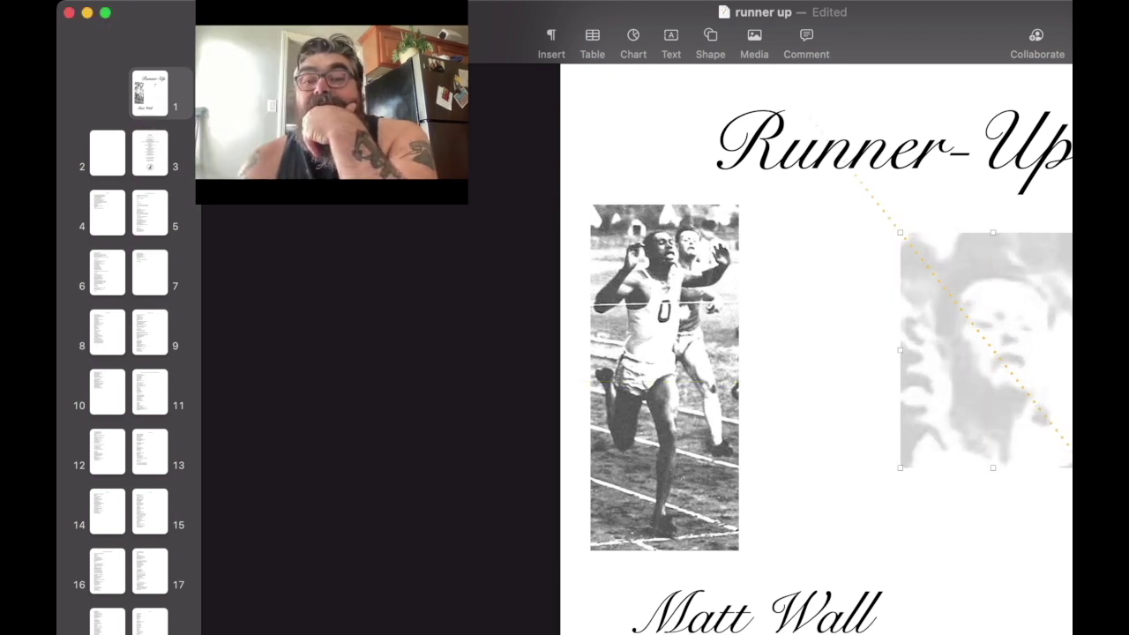
left_click_drag(987, 352, 852, 326)
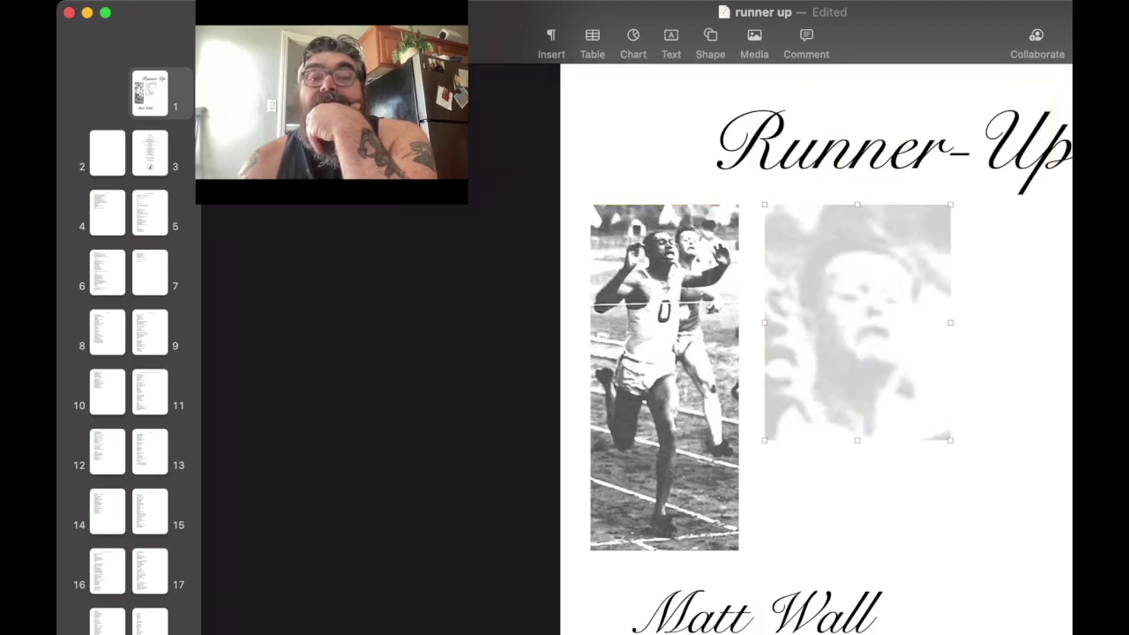
left_click_drag(765, 205, 657, 68)
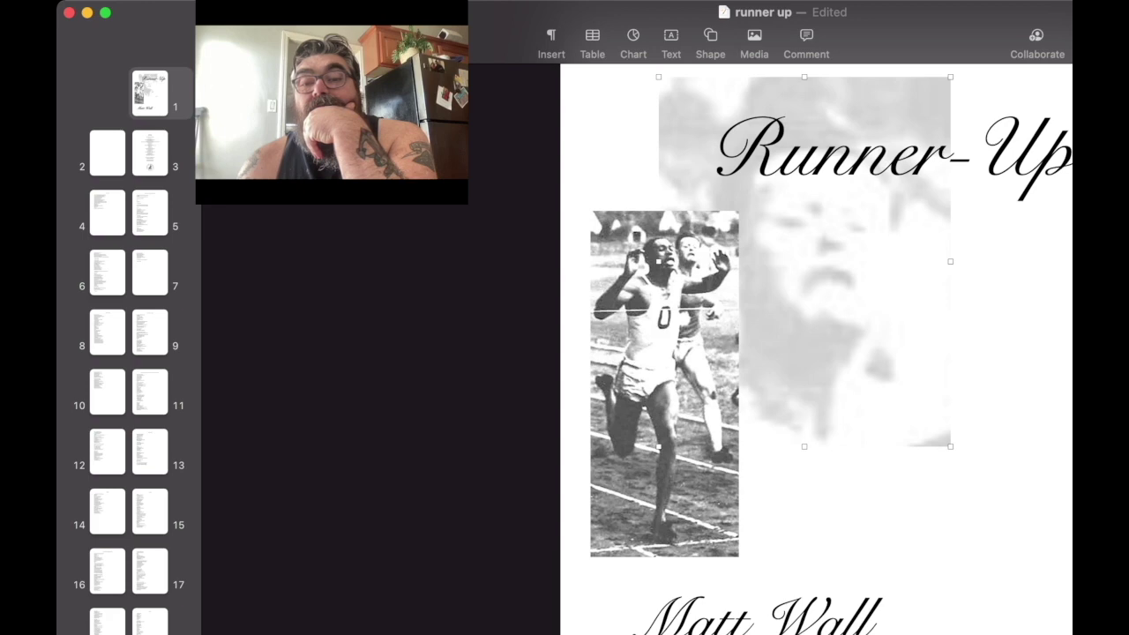
left_click_drag(950, 447, 1069, 596)
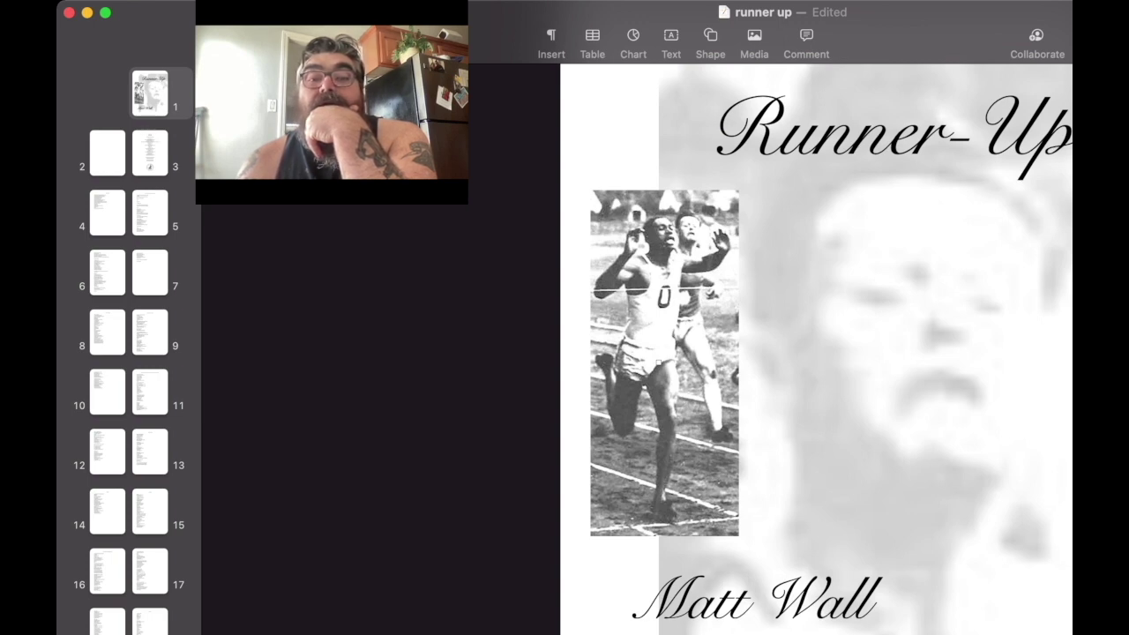
Step: Extend the pale backdrop portrait left until it covers the white left margin
left_click_drag(900, 353, 837, 353)
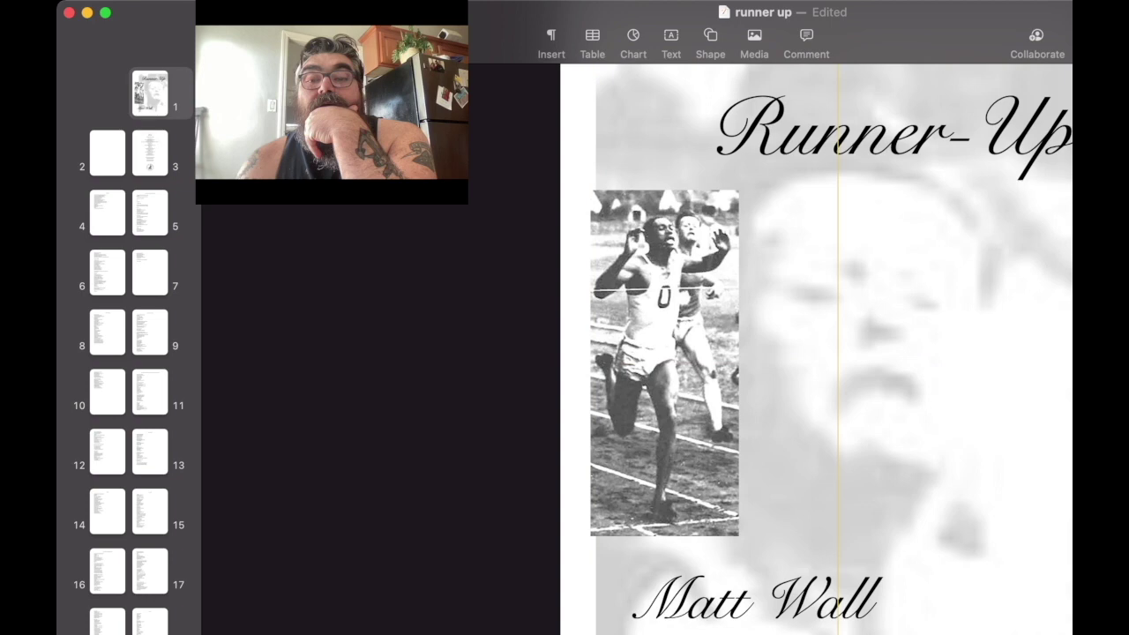
left_click_drag(836, 352, 871, 353)
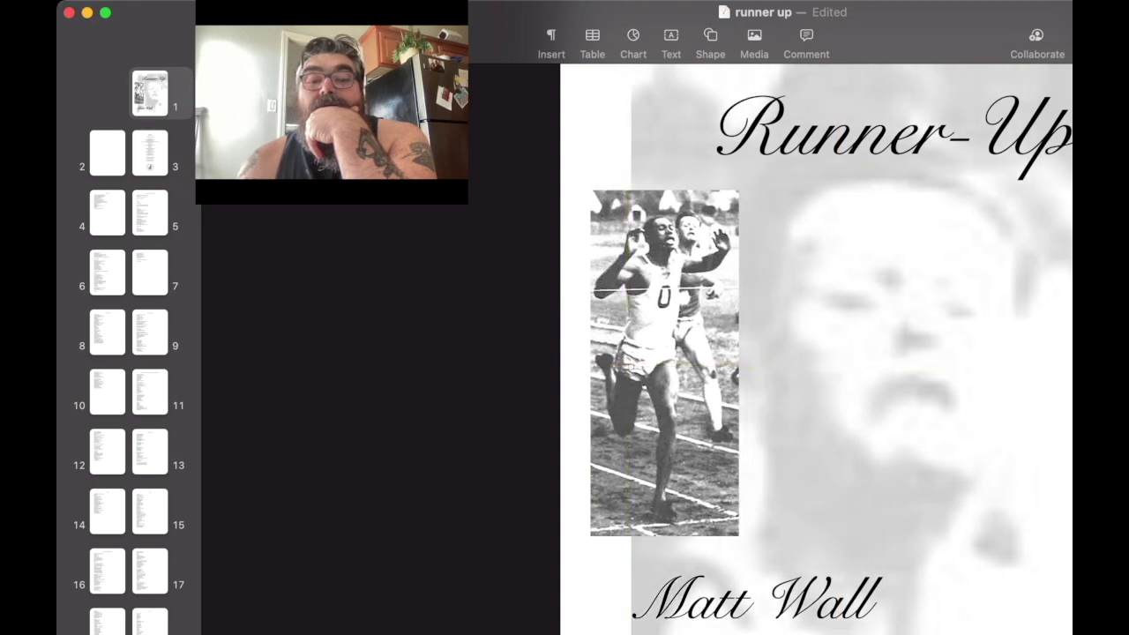
left_click_drag(632, 366, 623, 631)
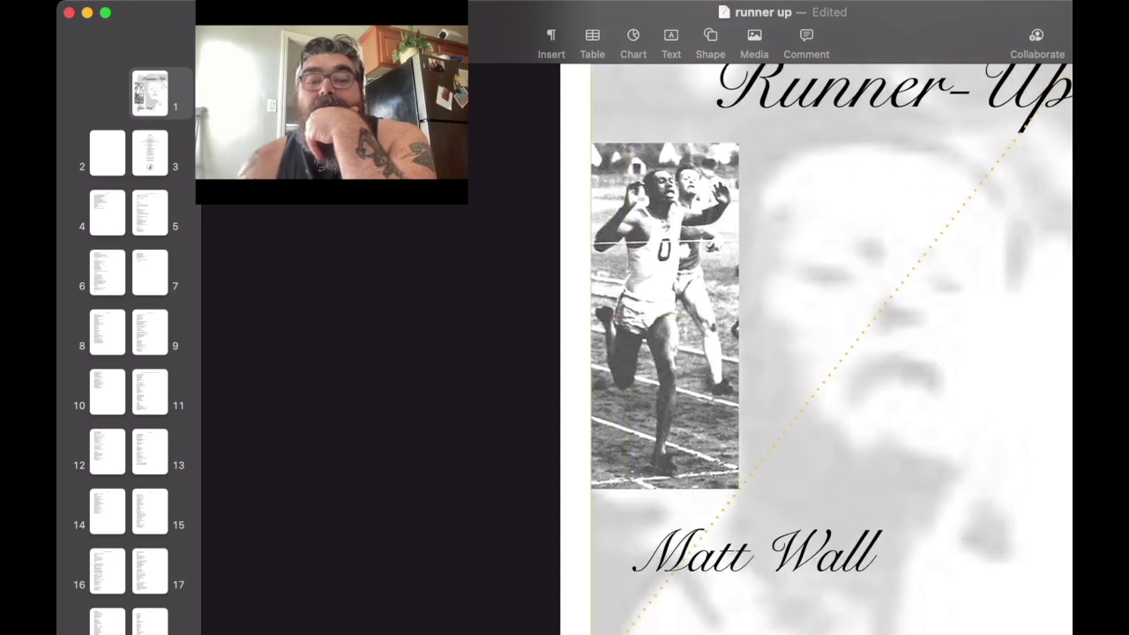
left_click_drag(623, 631, 623, 632)
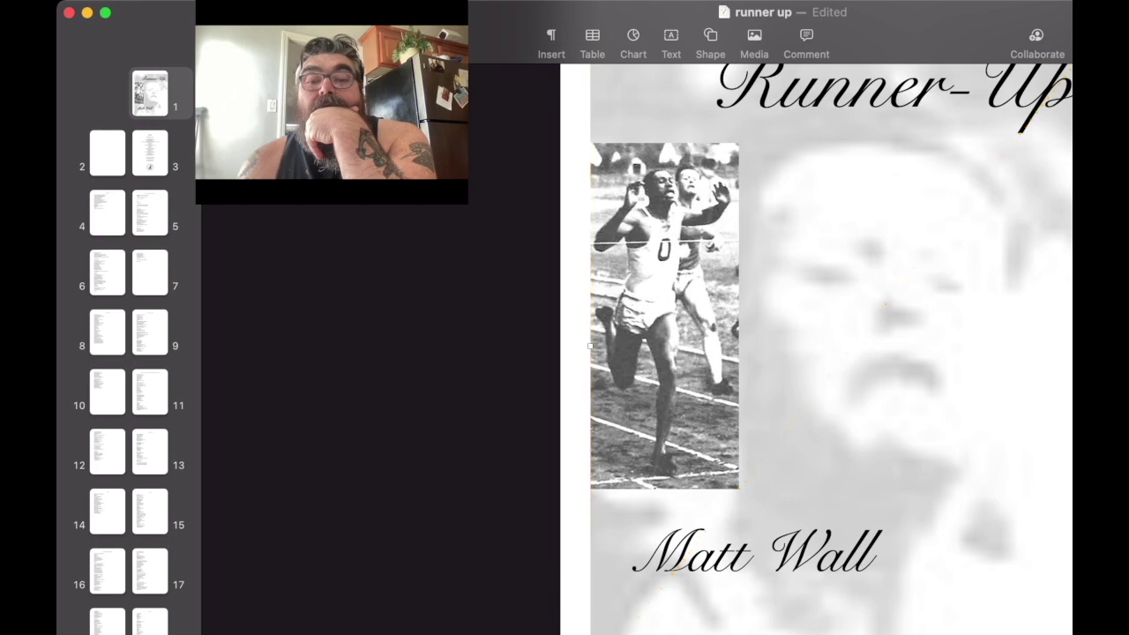
mouse_move(590, 345)
left_mouse_down()
mouse_move(560, 345)
mouse_move(576, 337)
left_mouse_up()
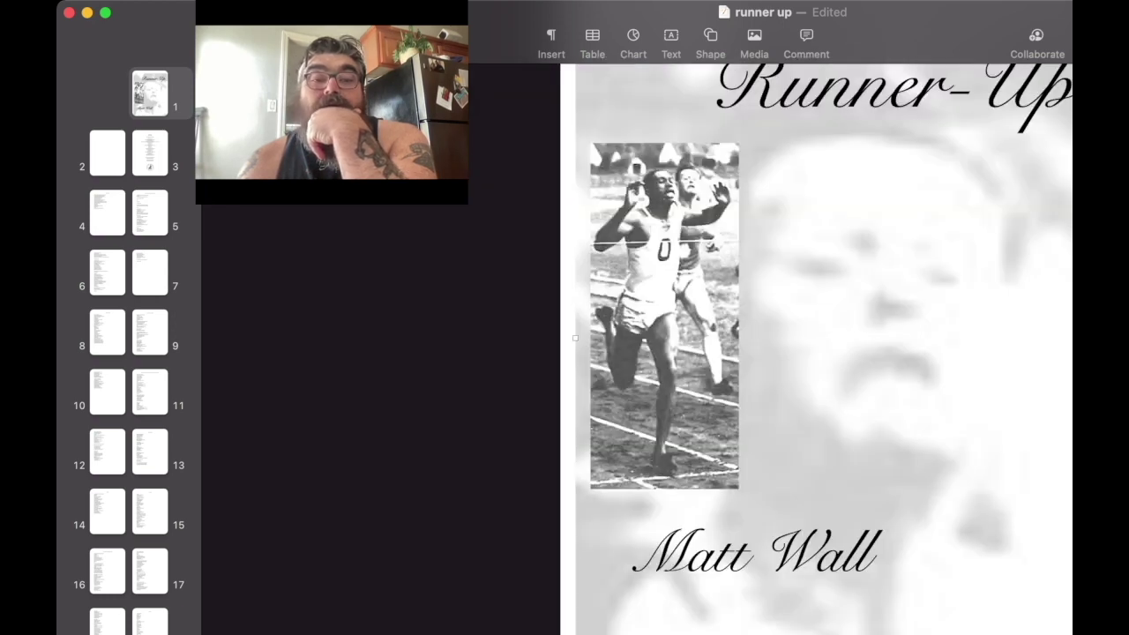
left_click_drag(575, 337, 559, 337)
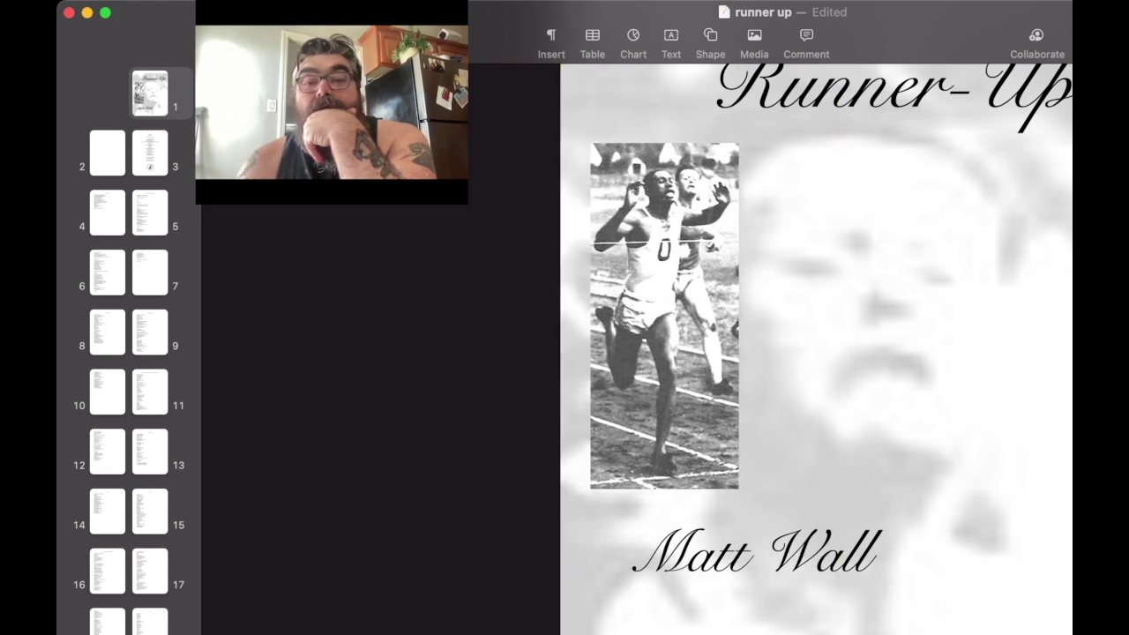
scroll(816, 318, "down", 2)
scroll(816, 353, "down", 10)
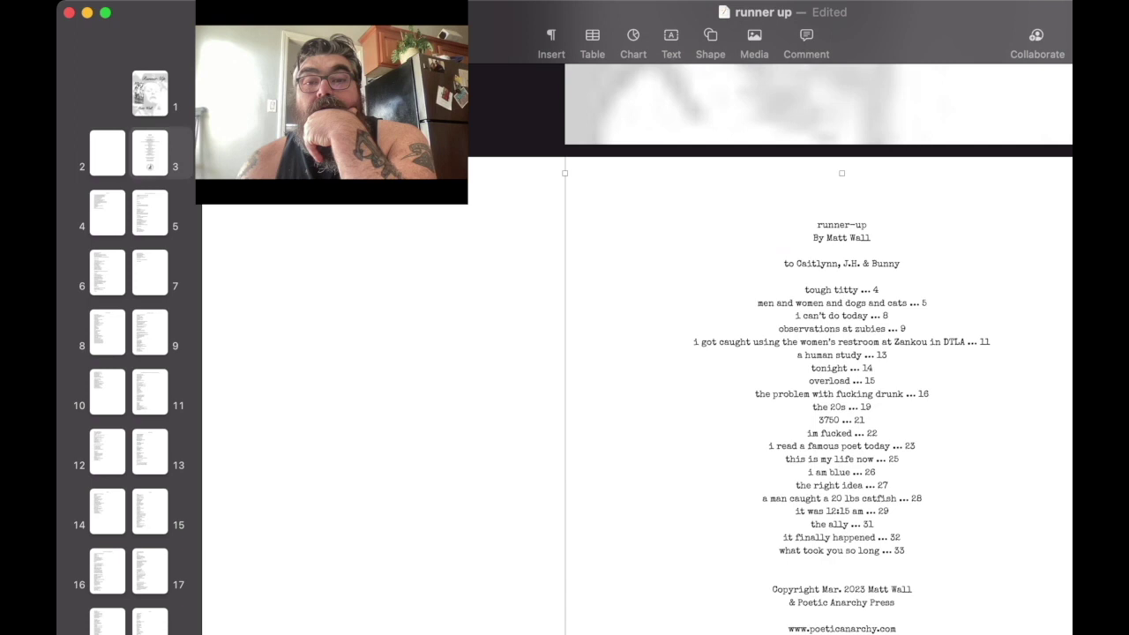
scroll(816, 353, "up", 3)
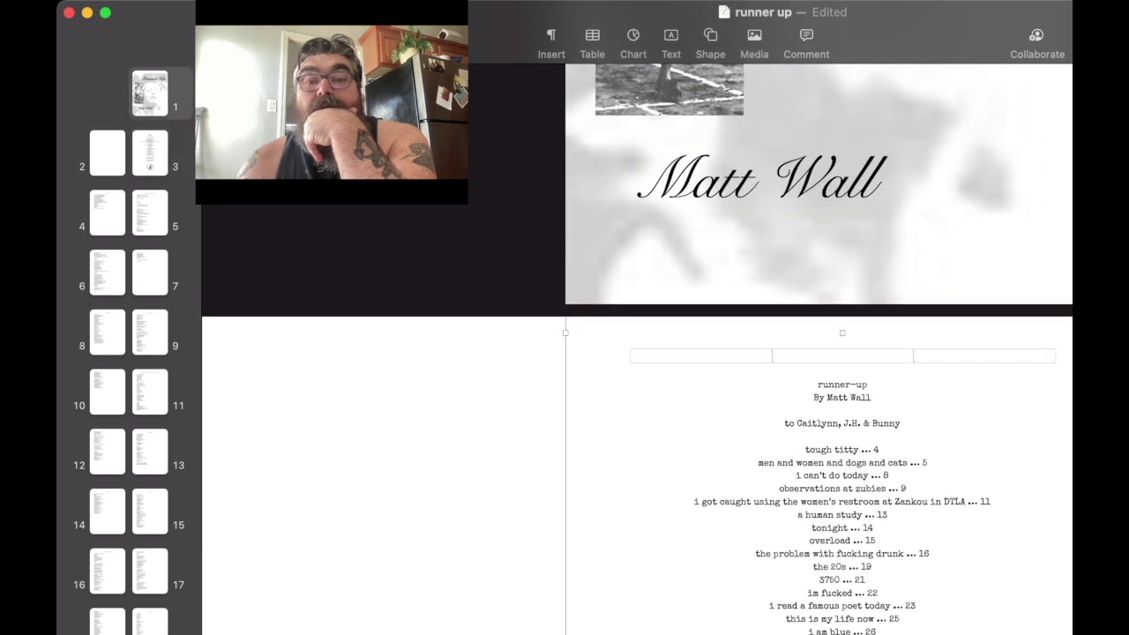
scroll(816, 353, "up", 10)
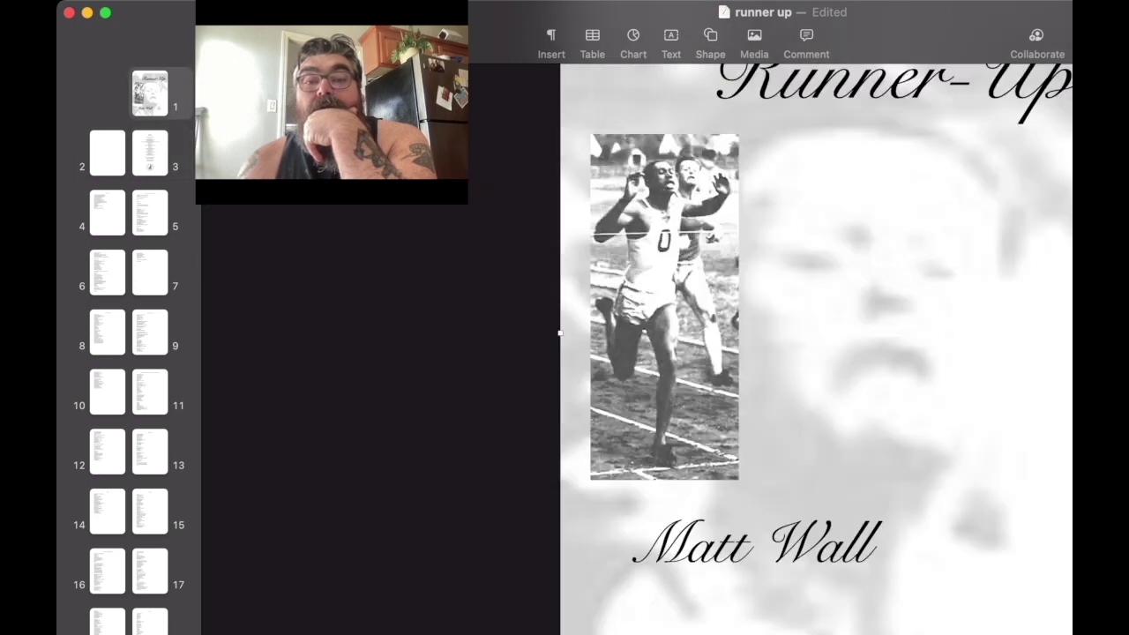
scroll(816, 353, "up", 3)
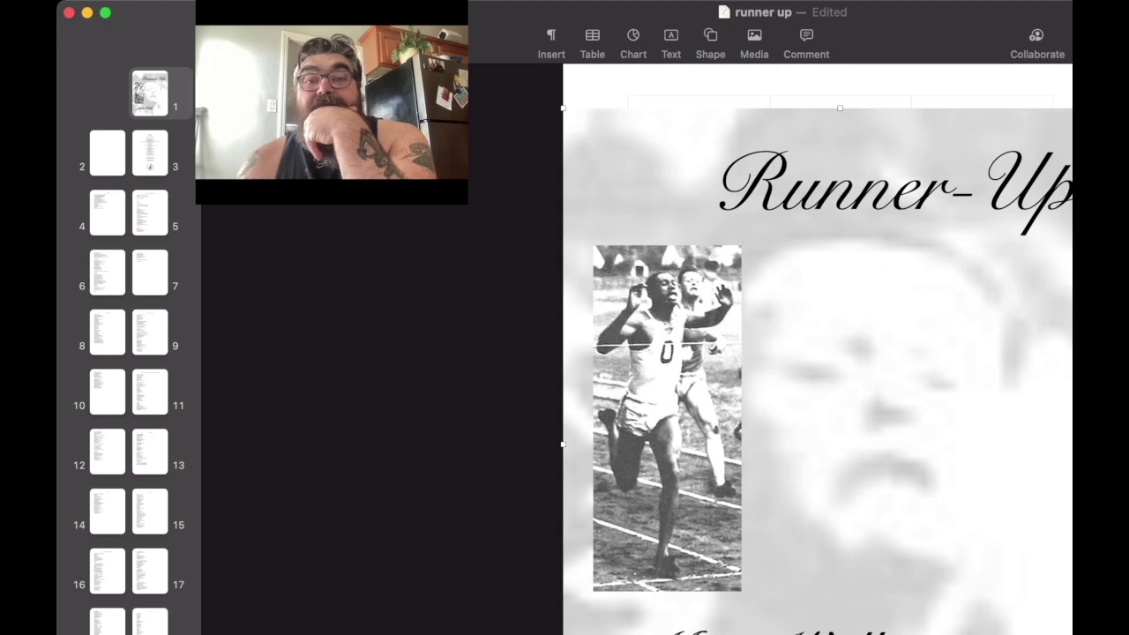
Step: Stretch the background portrait to the page top and move the Runner-Up title up and right
left_click_drag(840, 107, 836, 64)
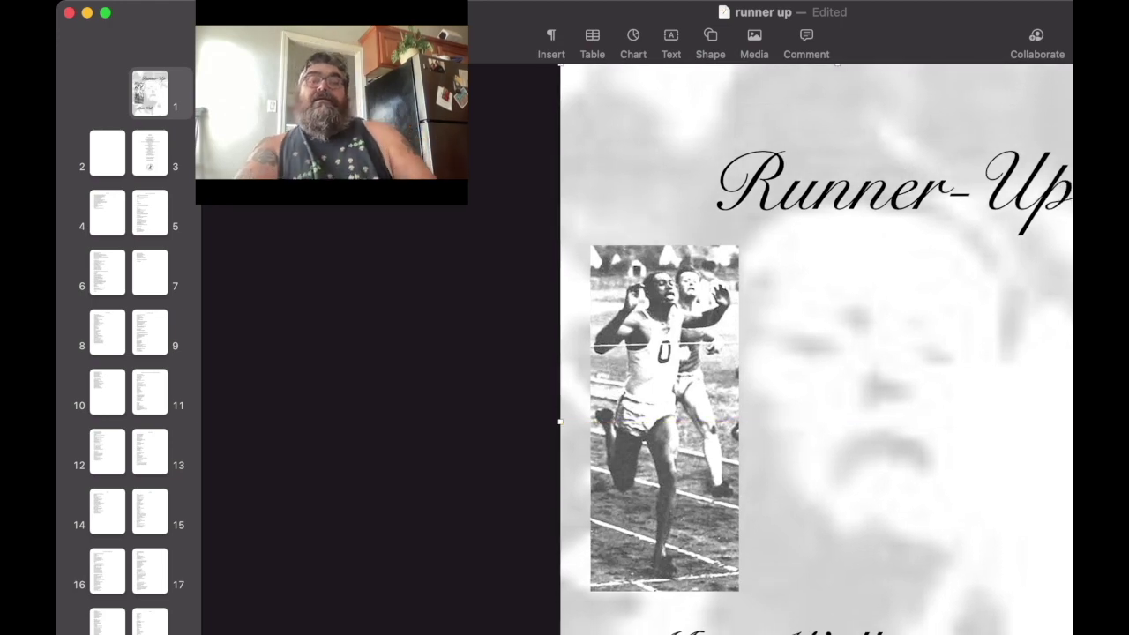
left_click(890, 185)
double_click(1021, 185)
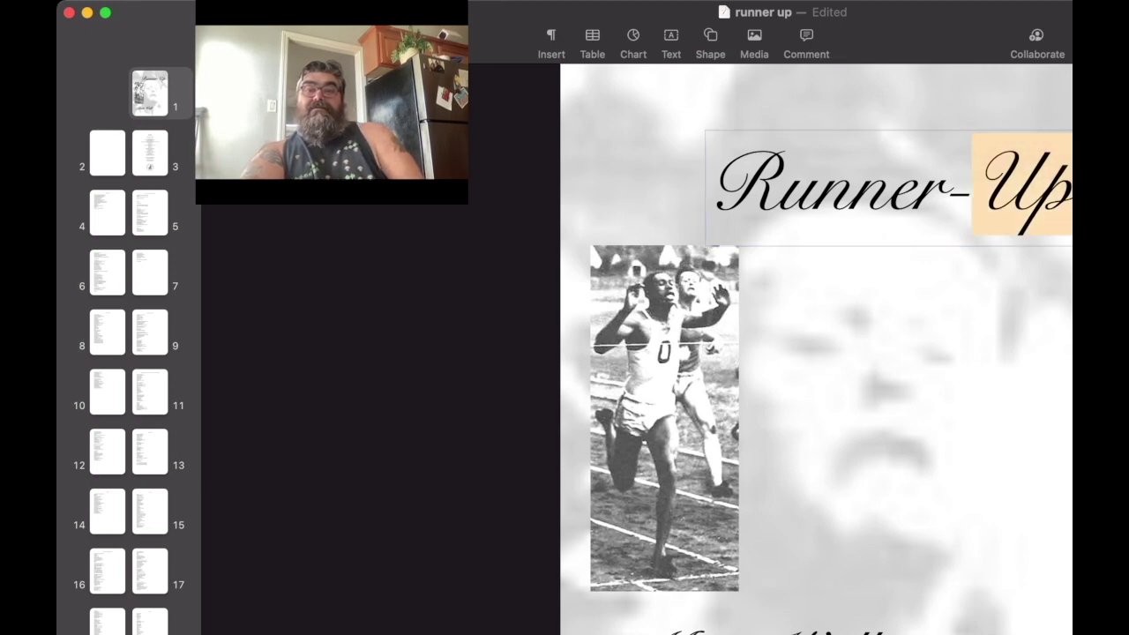
key("Escape")
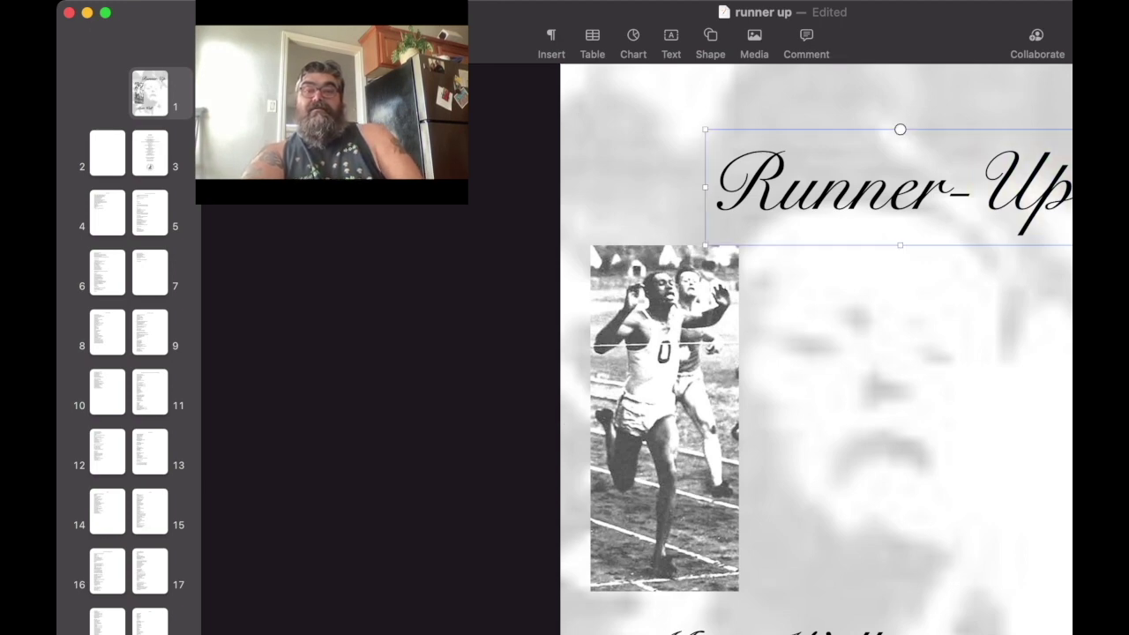
key("Escape")
left_click_drag(891, 185, 910, 147)
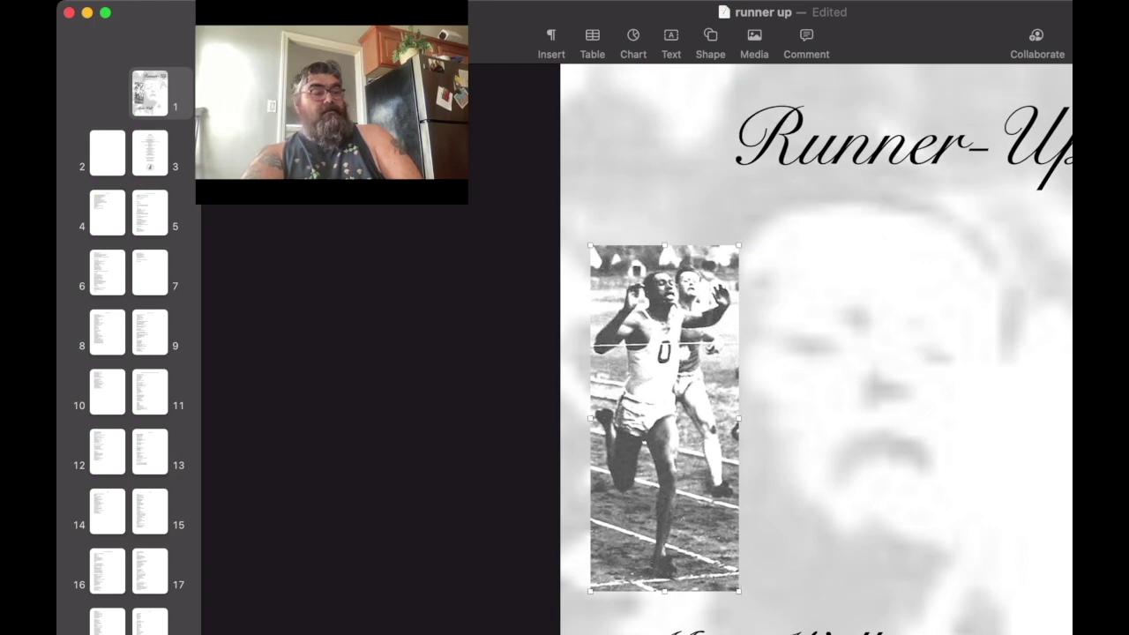
key("Tab")
left_click_drag(804, 626, 919, 616)
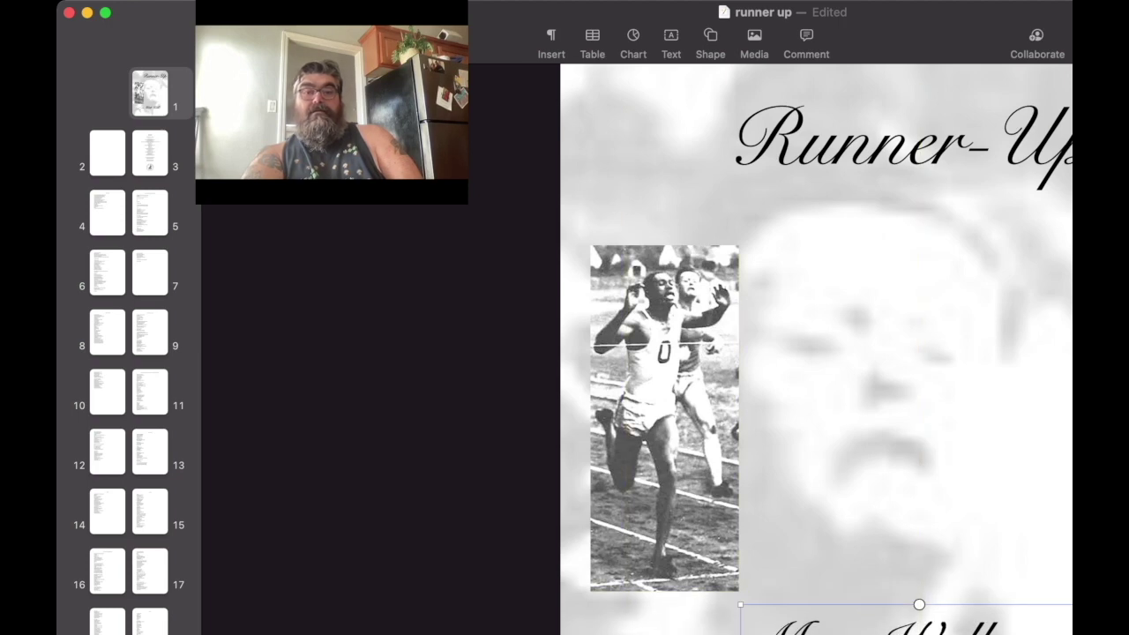
key("shift+Tab")
mouse_move(664, 417)
left_mouse_down()
mouse_move(650, 357)
mouse_move(666, 365)
mouse_move(650, 349)
left_mouse_up()
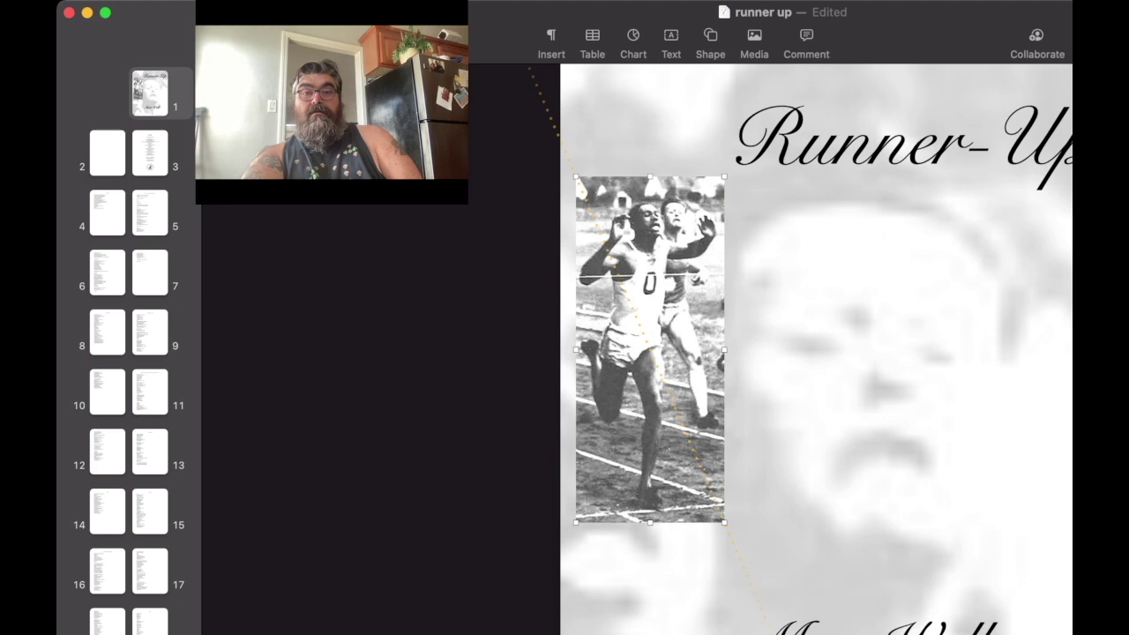
left_click_drag(725, 522, 759, 604)
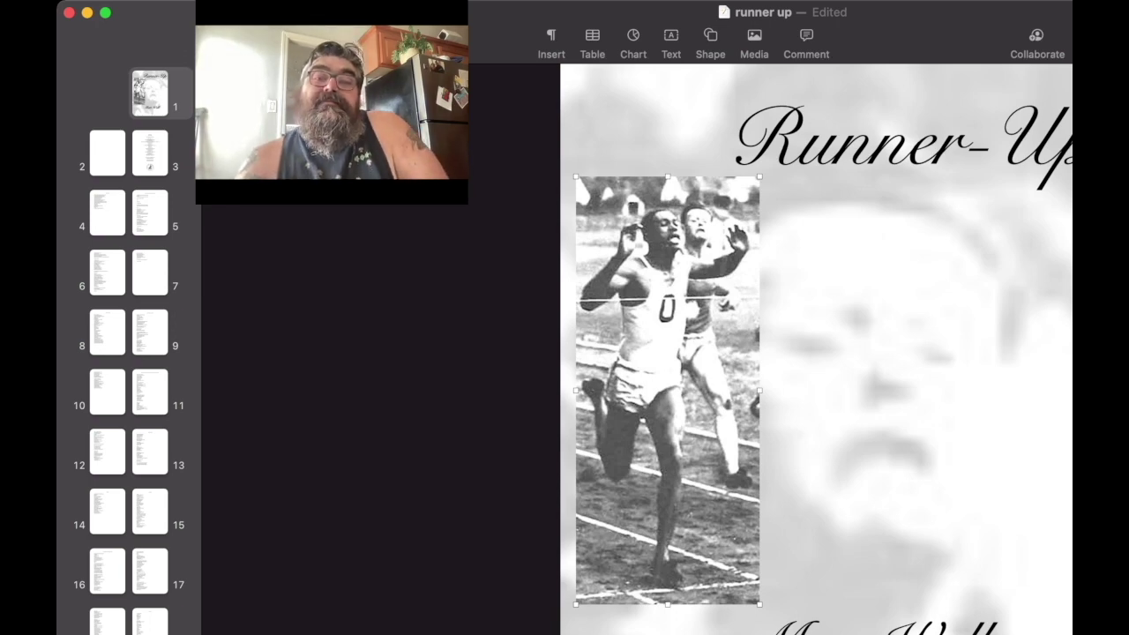
left_click(559, 422)
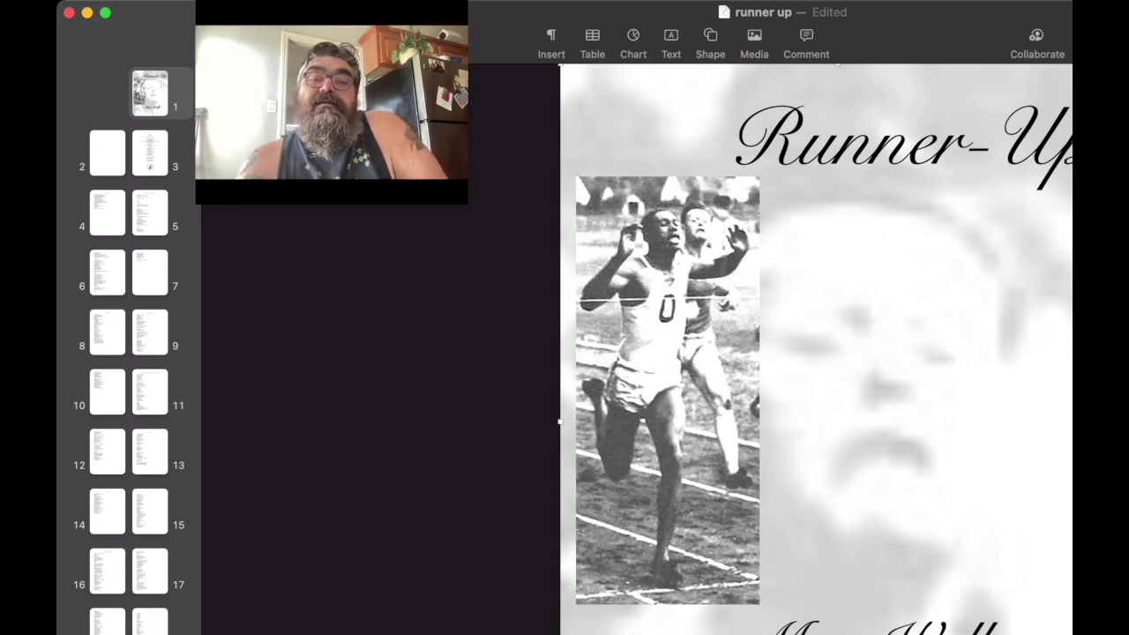
scroll(814, 353, "down", 5)
scroll(813, 353, "up", 3)
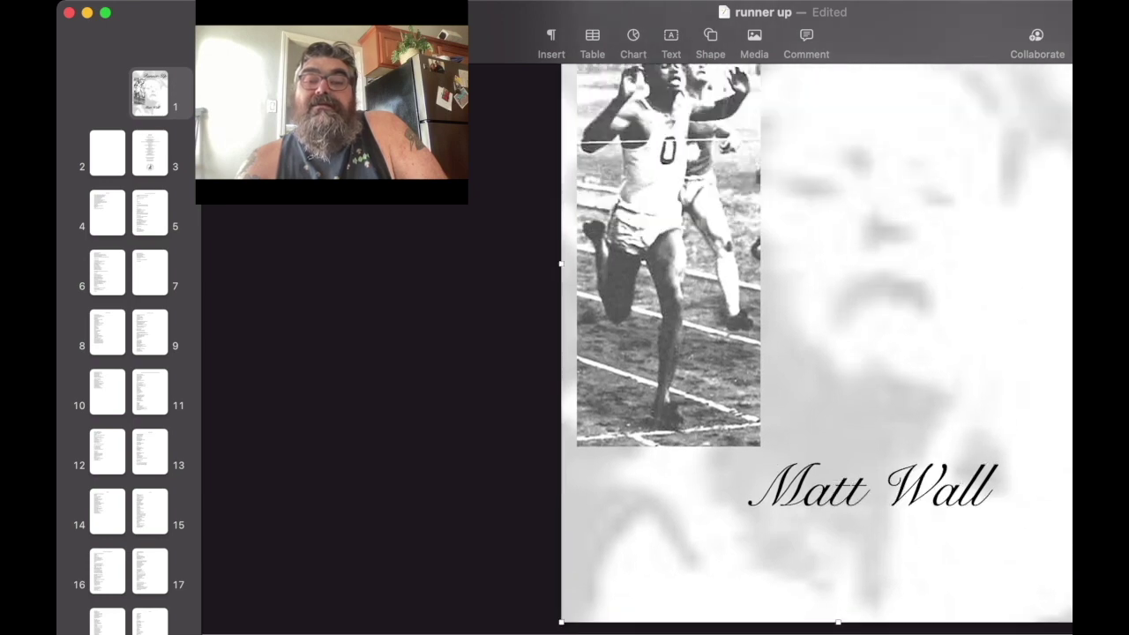
Step: Move the Matt Wall name further right and lower on the cover
left_click(935, 503)
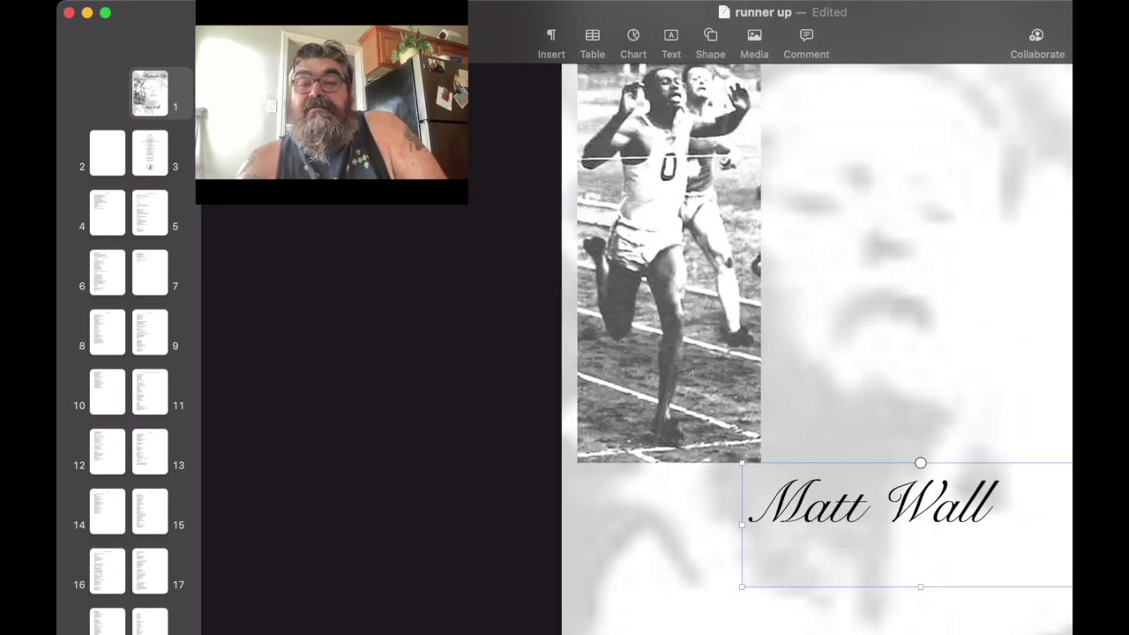
double_click(935, 503)
left_click(561, 280)
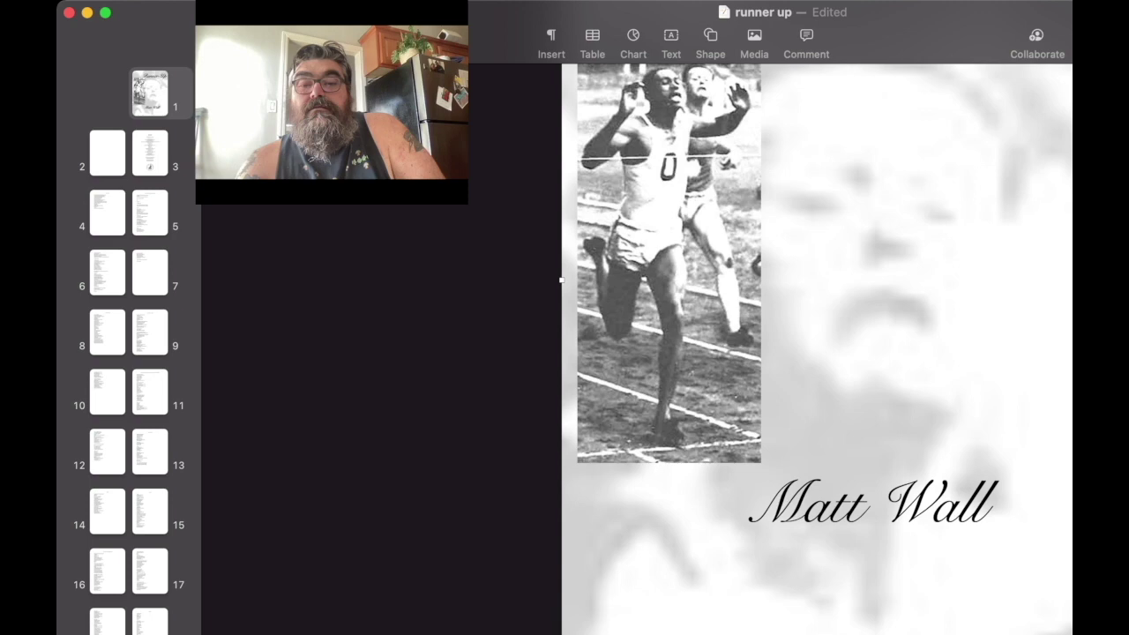
left_click_drag(921, 463, 1017, 525)
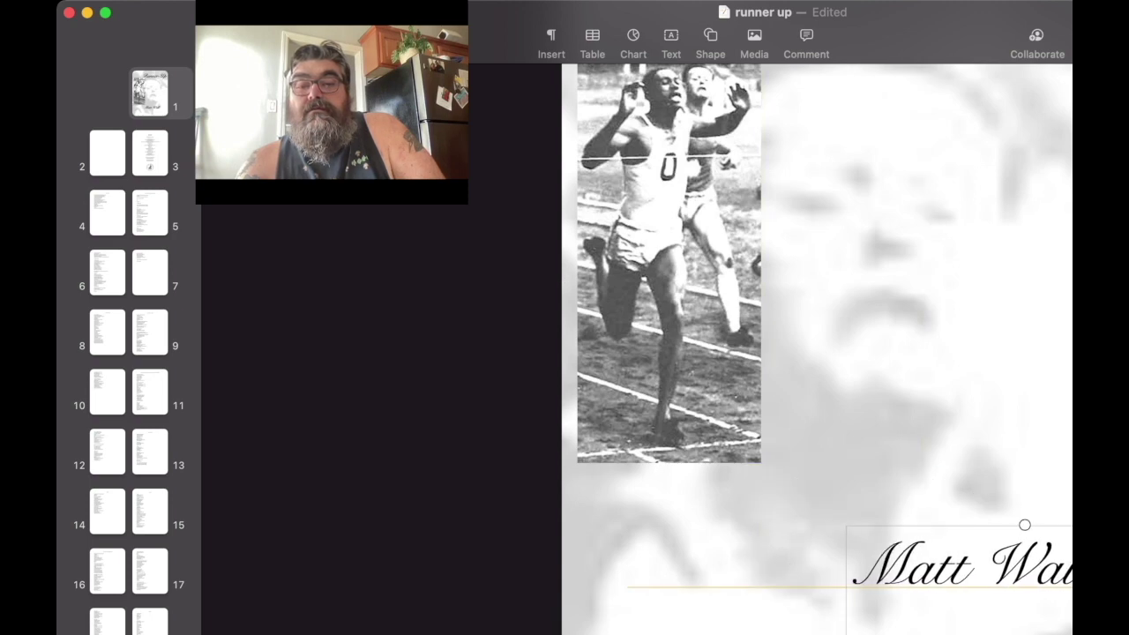
left_click(561, 354)
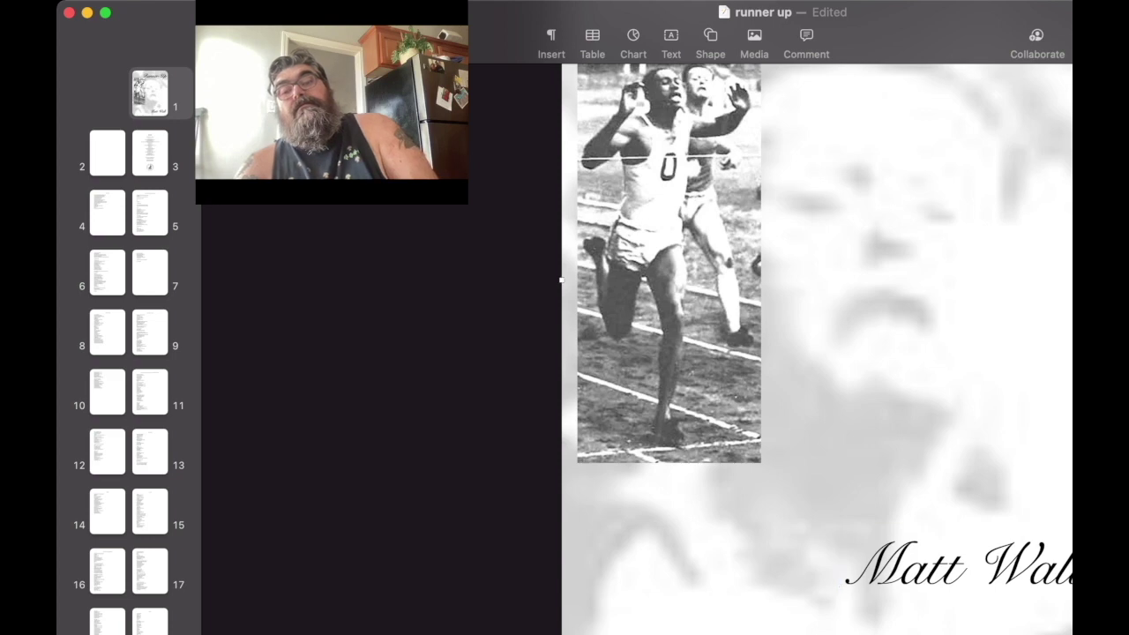
Step: Lower the runner photo on the cover and nudge it slightly right
scroll(561, 357, "up", 3)
scroll(561, 357, "up", 2)
scroll(562, 348, "down", 4)
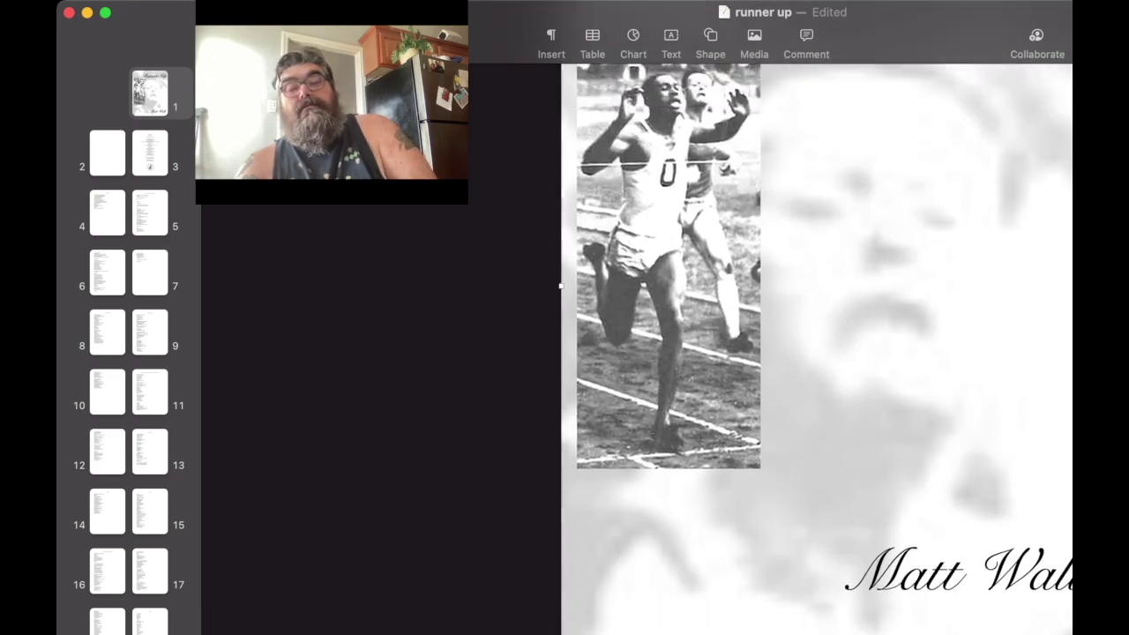
scroll(562, 335, "up", 2)
left_click_drag(617, 333, 617, 396)
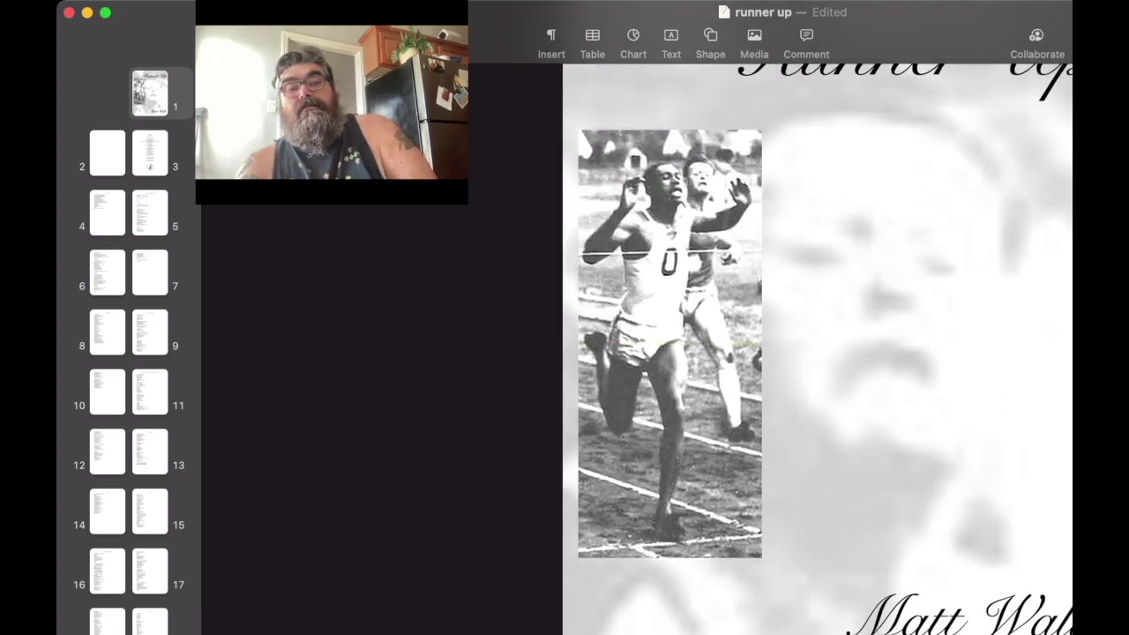
scroll(565, 353, "down", 1)
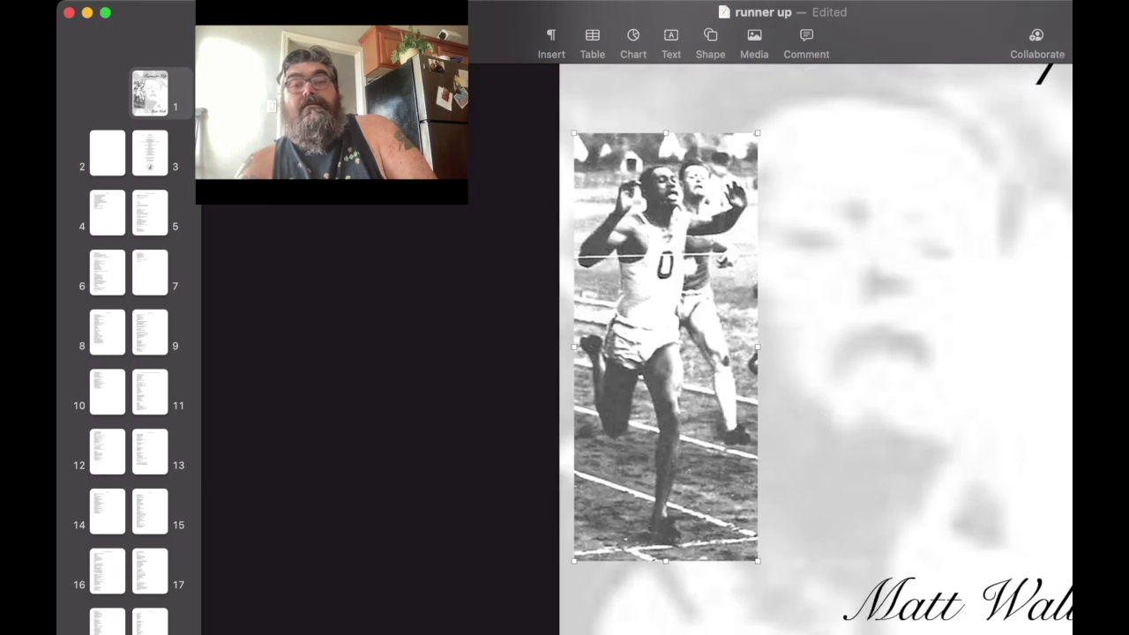
scroll(564, 353, "up", 4)
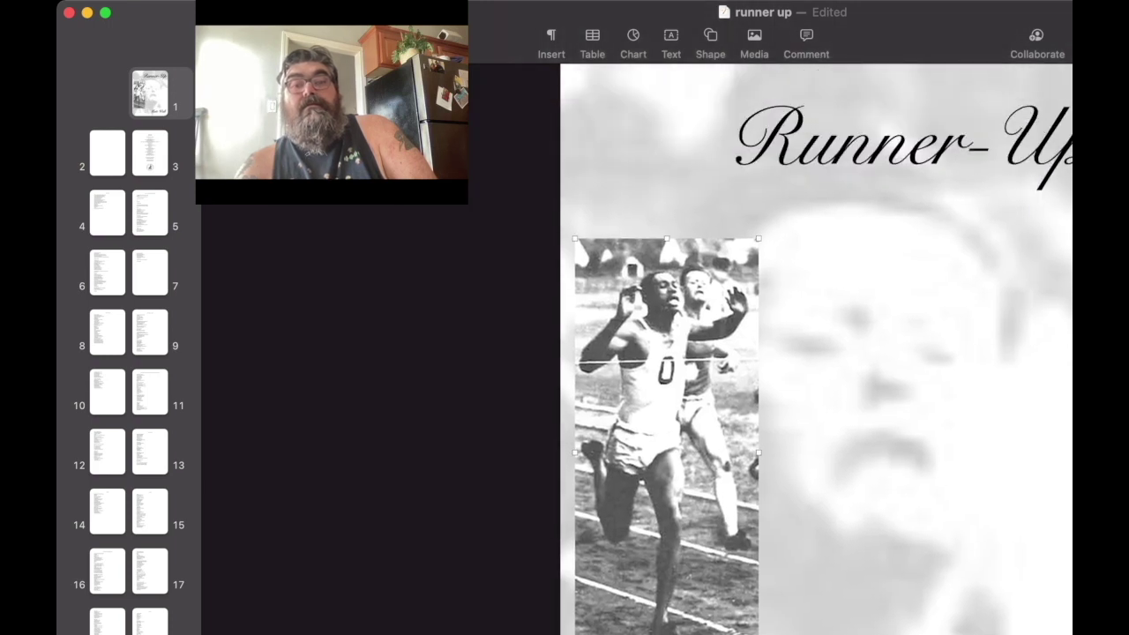
key("shift+Right")
key("shift+Right")
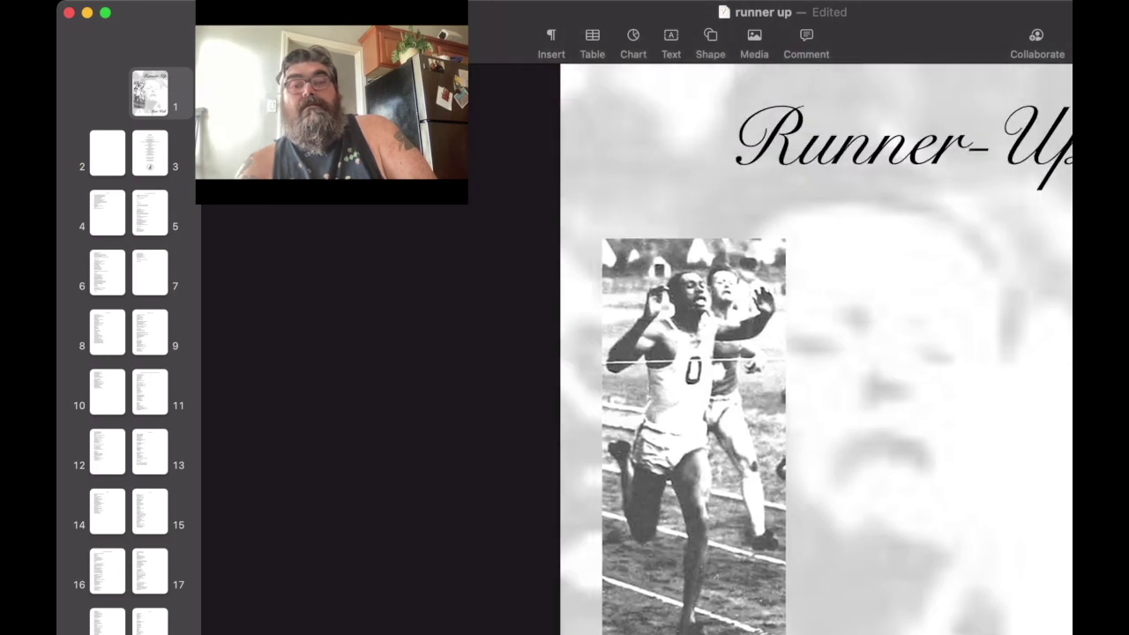
scroll(635, 353, "down", 6)
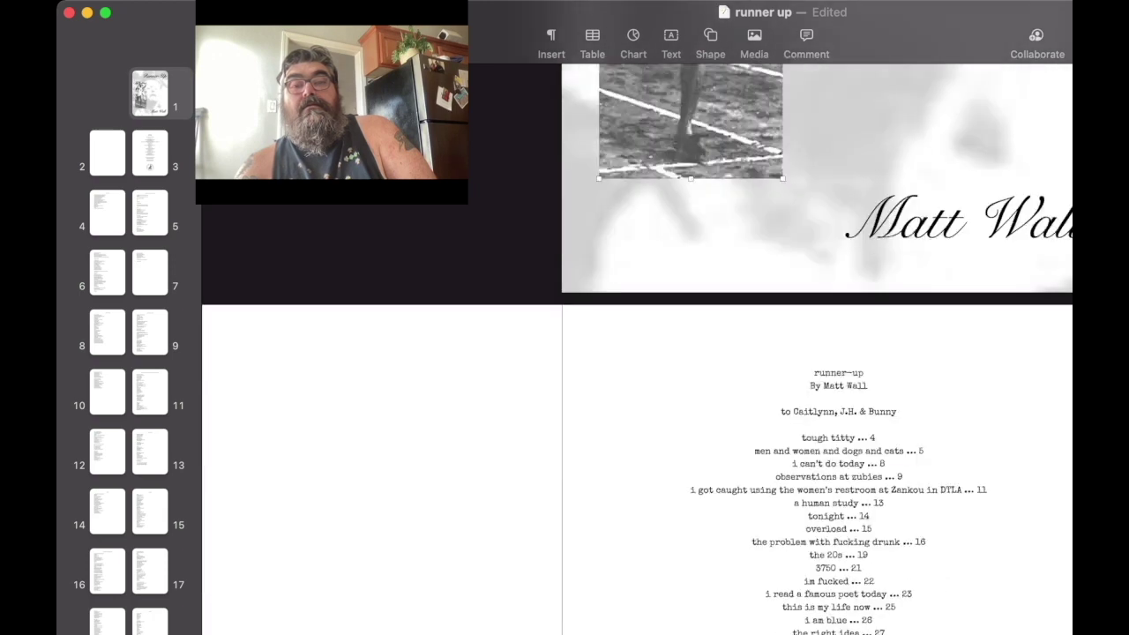
scroll(635, 353, "up", 3)
scroll(819, 353, "up", 2)
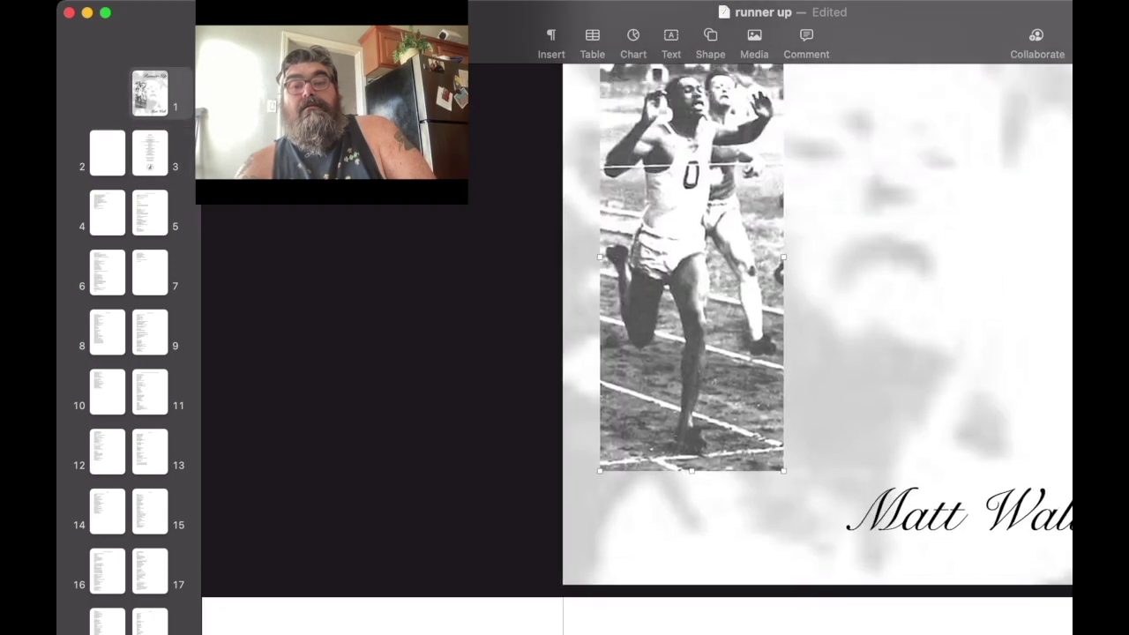
scroll(819, 352, "up", 3)
scroll(819, 353, "up", 2)
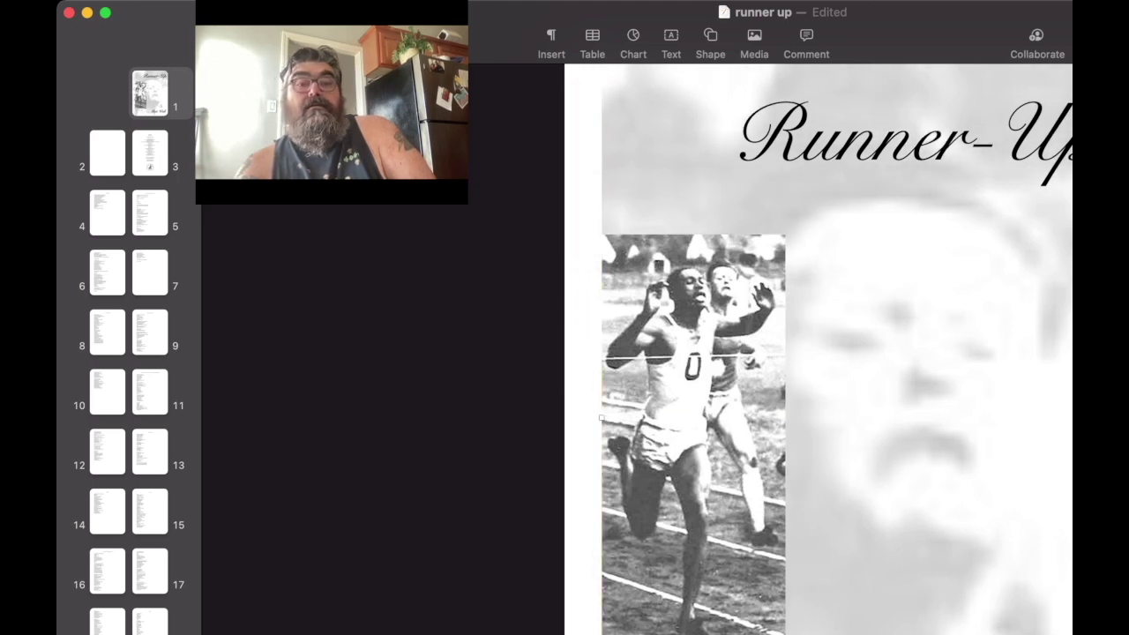
Step: Stretch the background portrait's left edge further and scroll to check the cover
left_click_drag(601, 418, 565, 418)
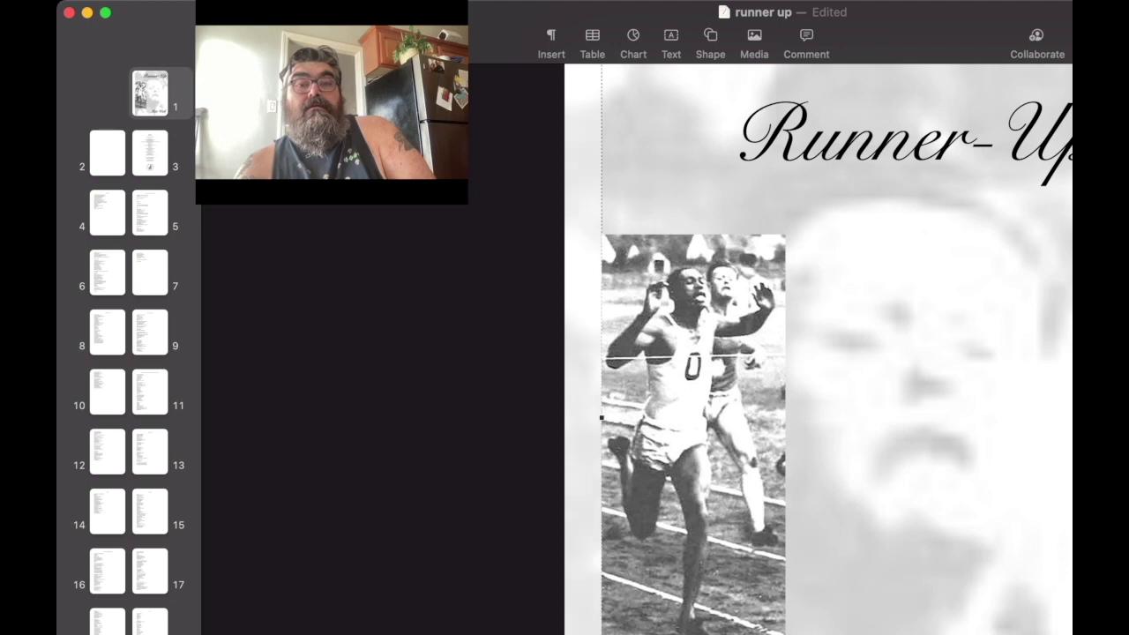
scroll(821, 353, "down", 4)
scroll(820, 353, "down", 1)
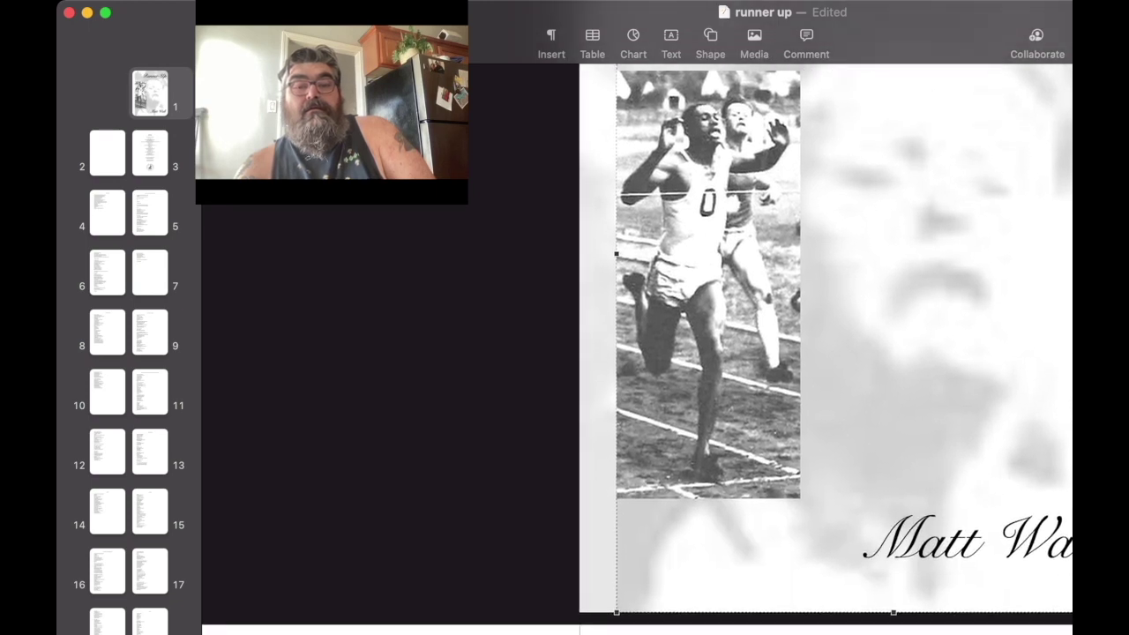
scroll(820, 353, "up", 2)
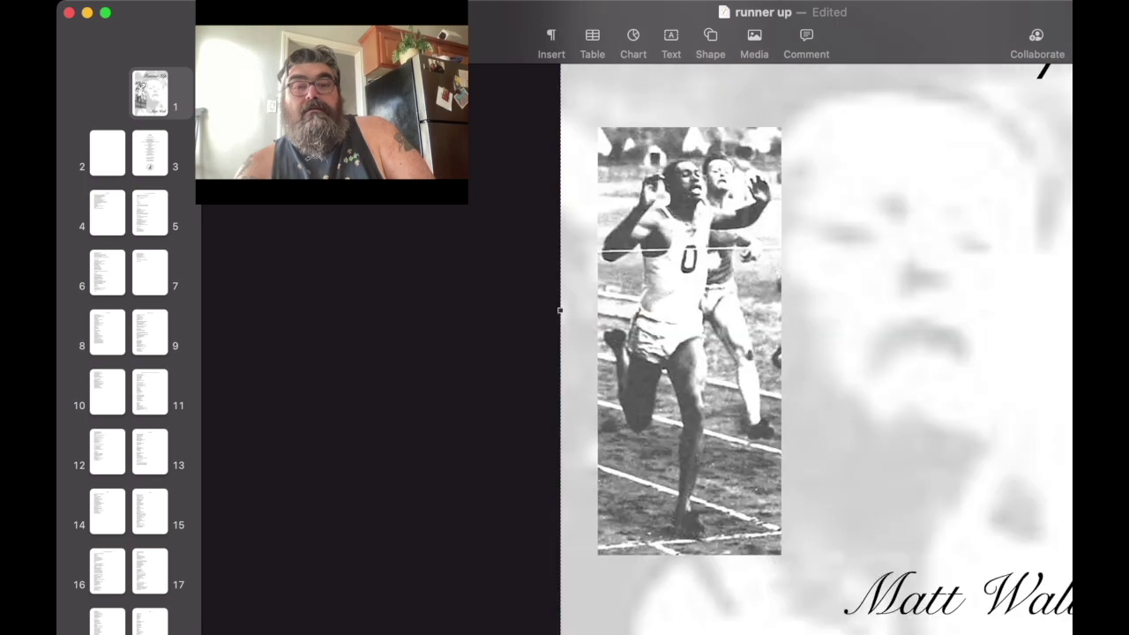
scroll(820, 353, "up", 2)
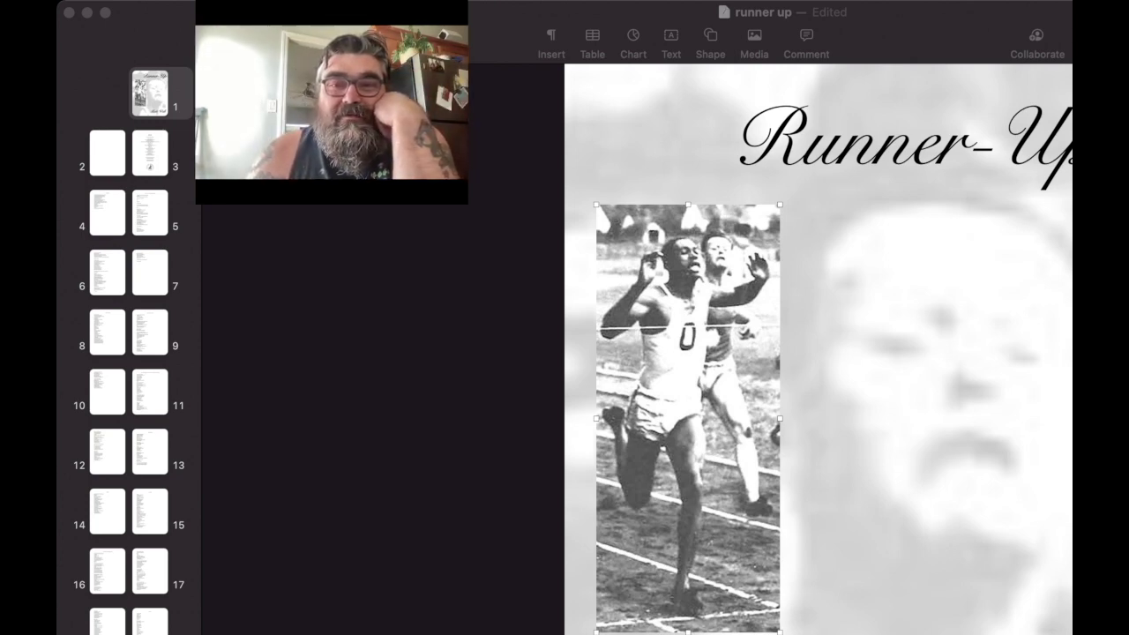
scroll(816, 349, "down", 1)
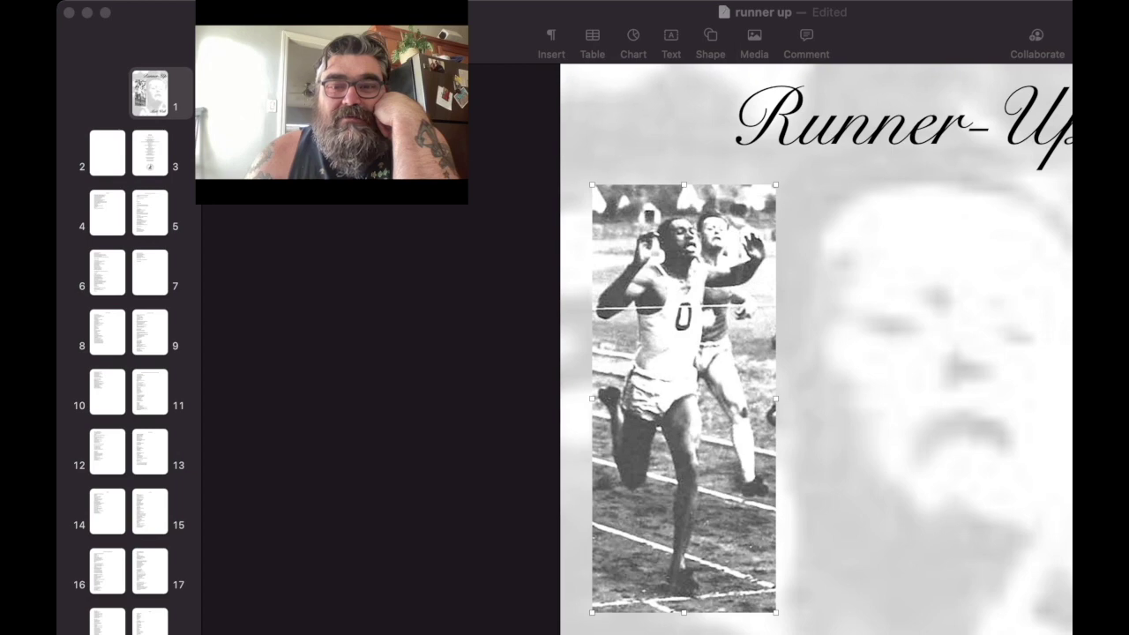
scroll(815, 350, "down", 2)
scroll(816, 349, "down", 1)
scroll(816, 349, "down", 2)
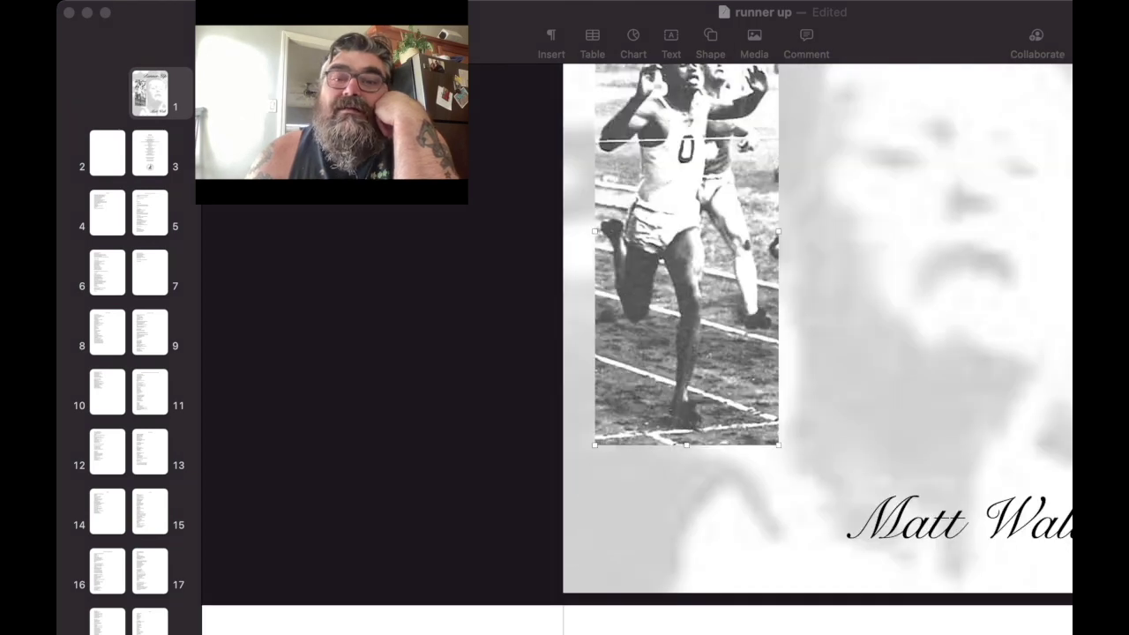
scroll(816, 349, "up", 1)
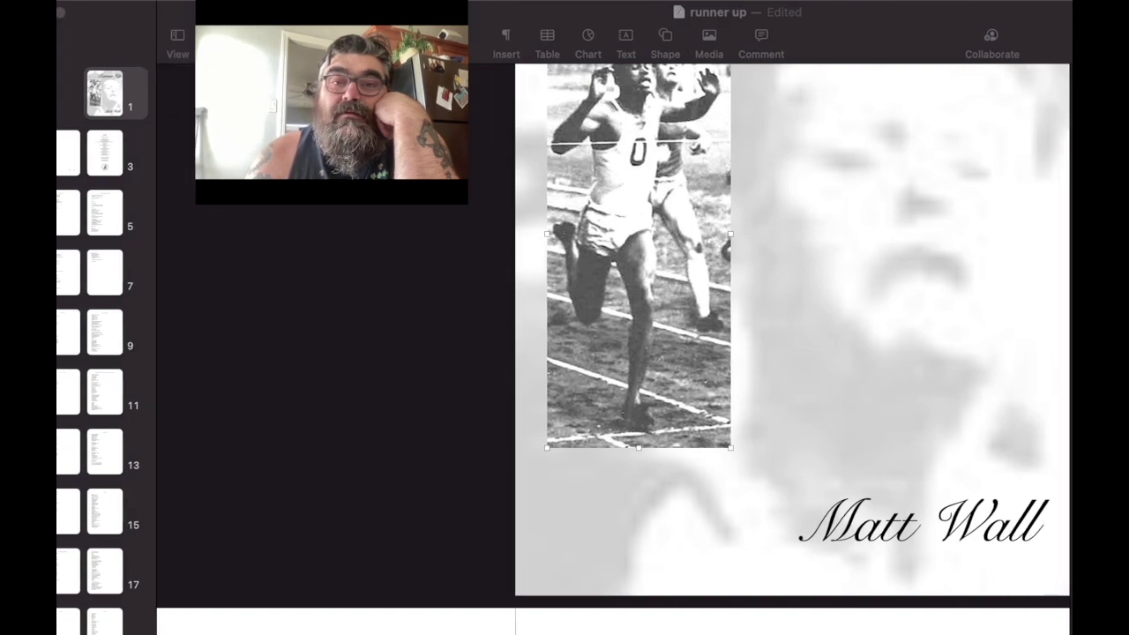
scroll(793, 350, "up", 2)
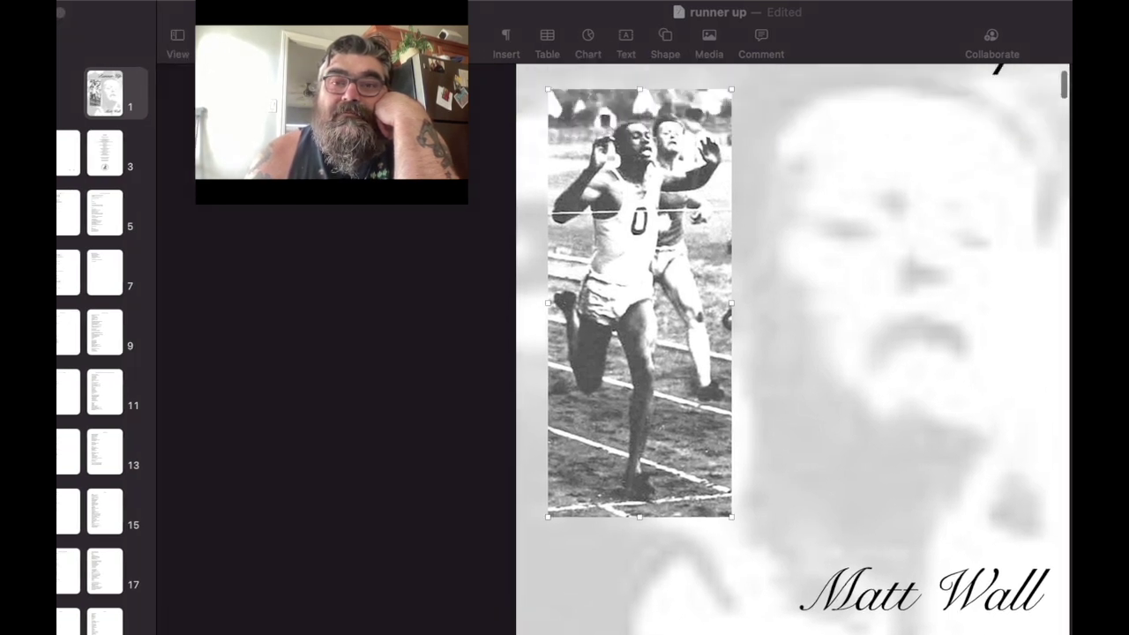
scroll(793, 349, "up", 3)
scroll(793, 350, "down", 2)
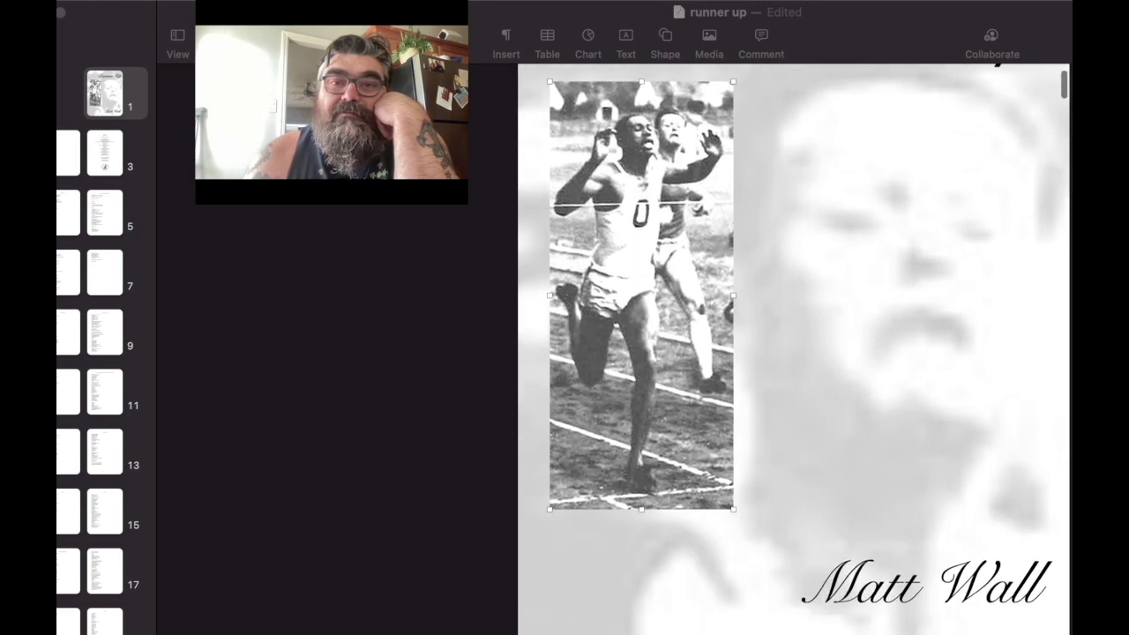
scroll(793, 349, "up", 1)
scroll(793, 350, "up", 1)
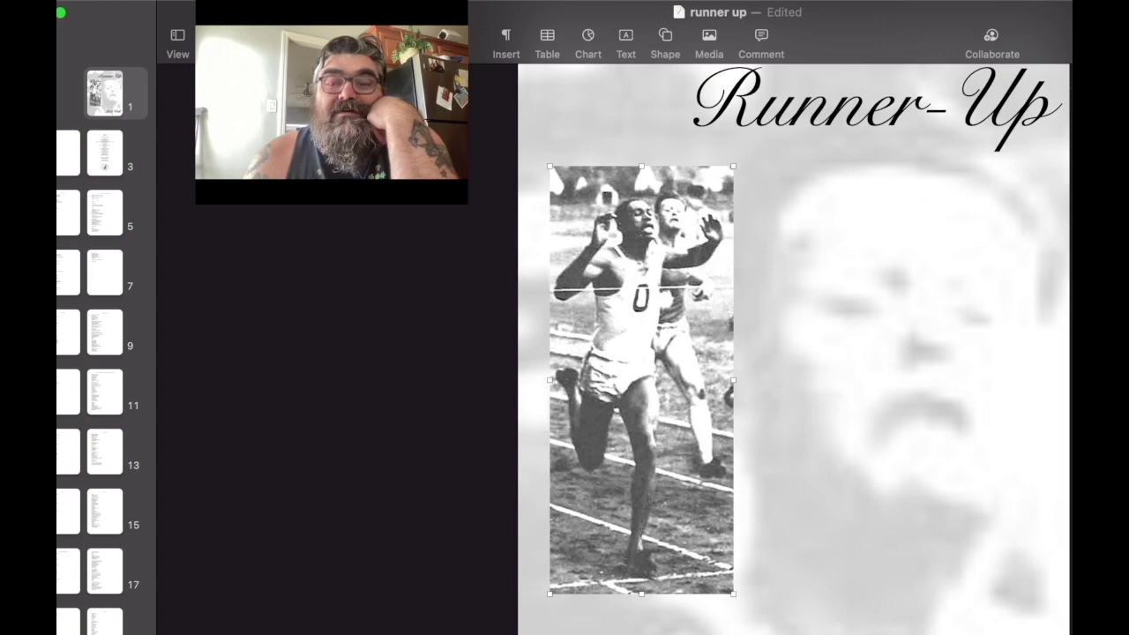
scroll(794, 352, "down", 1)
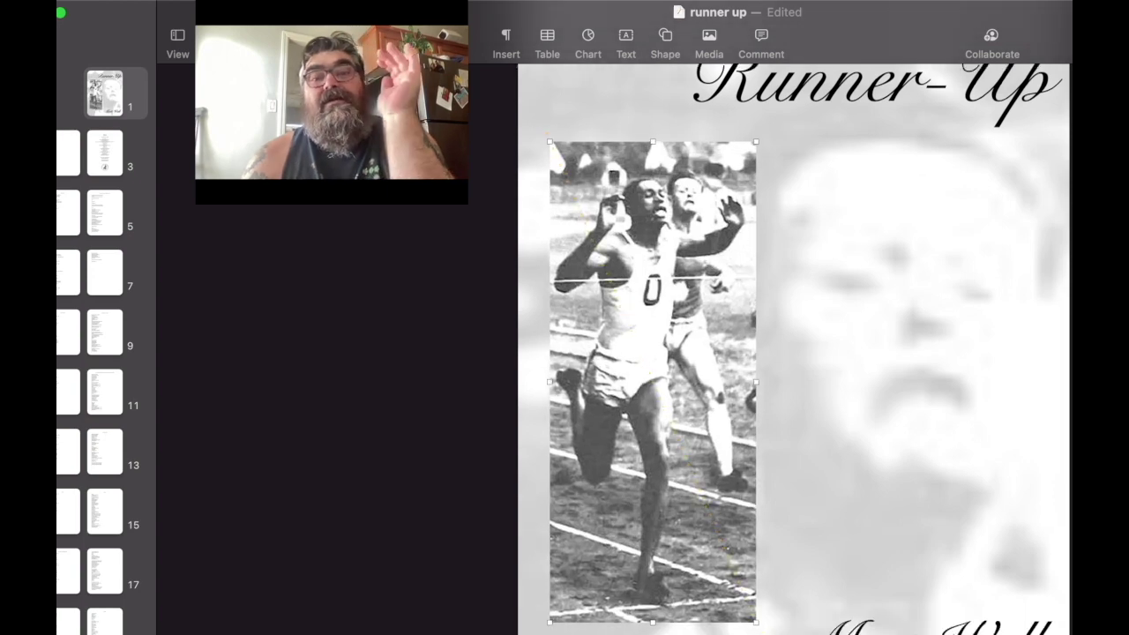
scroll(794, 353, "down", 3)
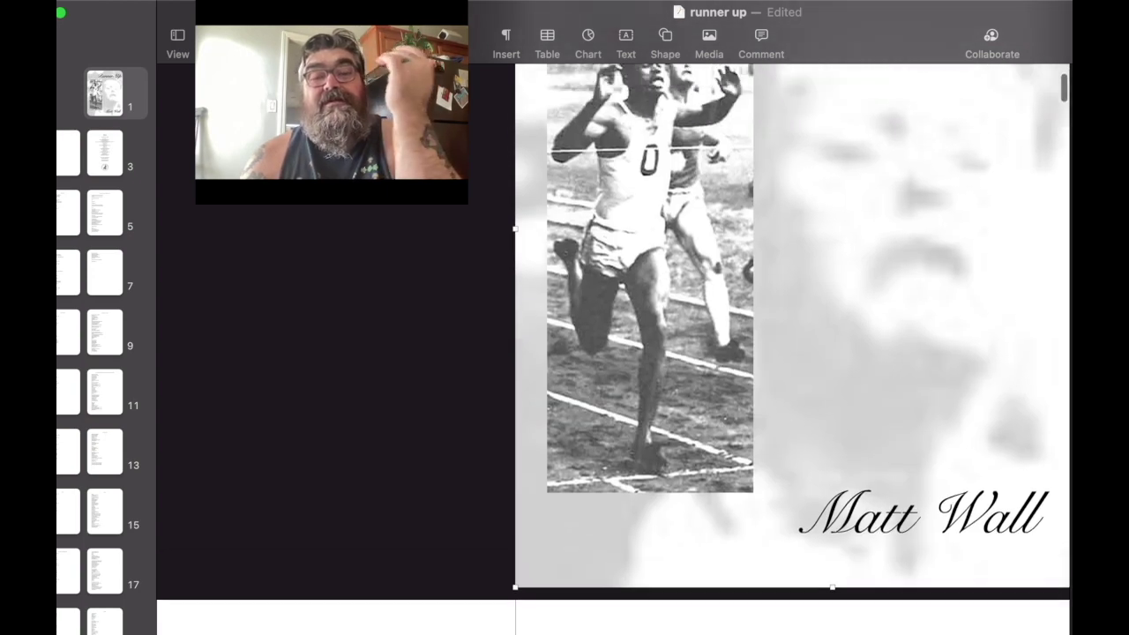
scroll(794, 353, "up", 2)
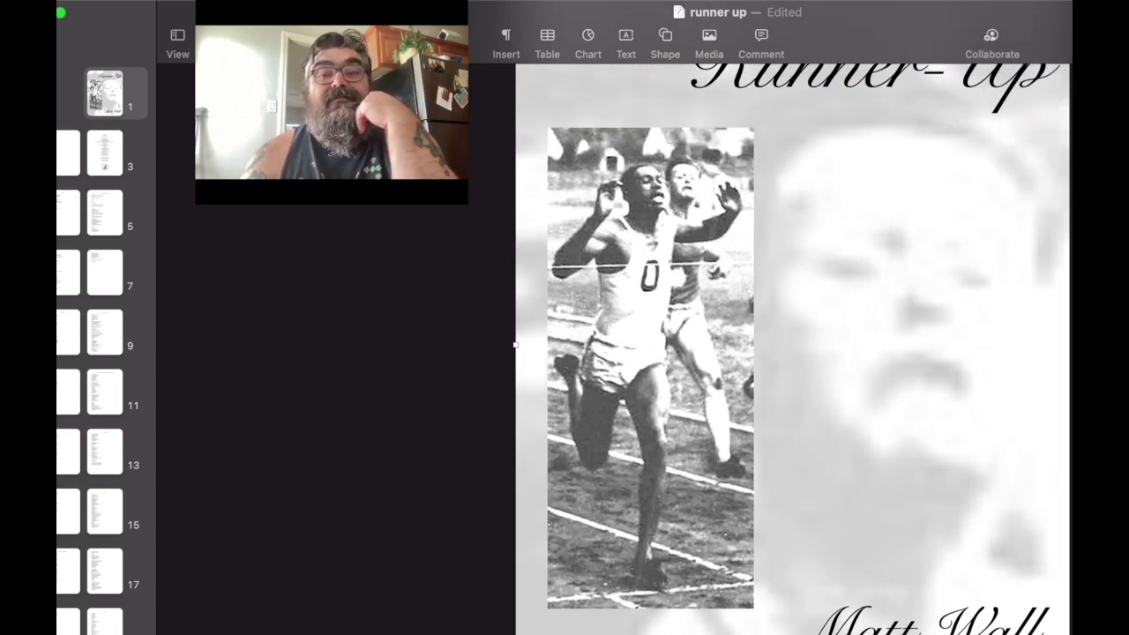
scroll(794, 353, "down", 3)
scroll(794, 353, "up", 2)
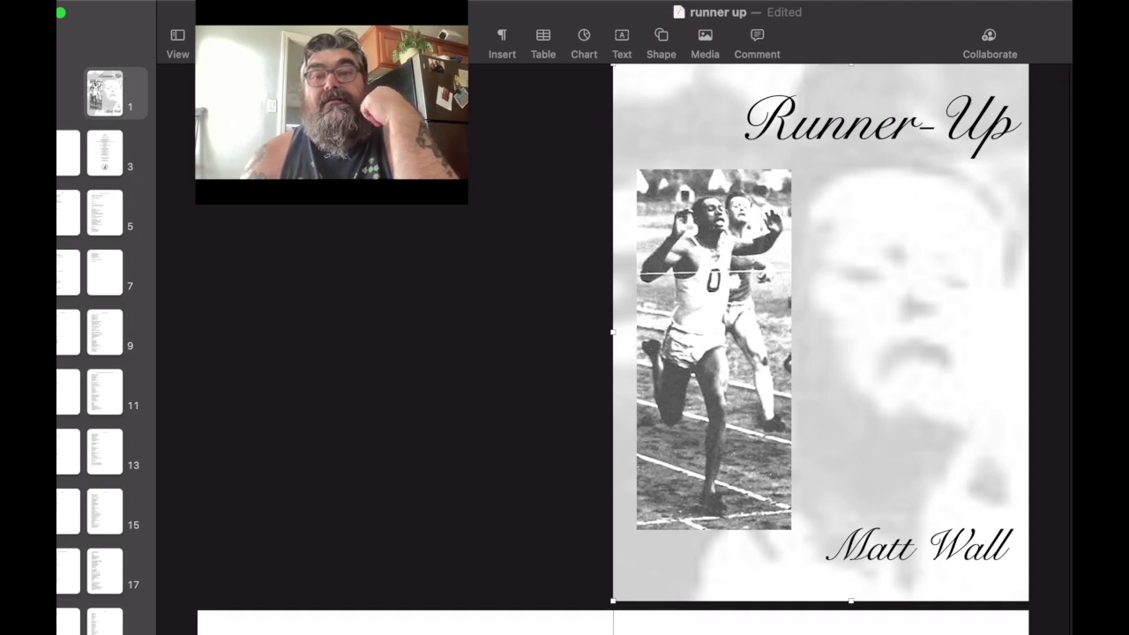
Step: Nudge the Runner-Up title box two steps to the left
left_click(879, 122)
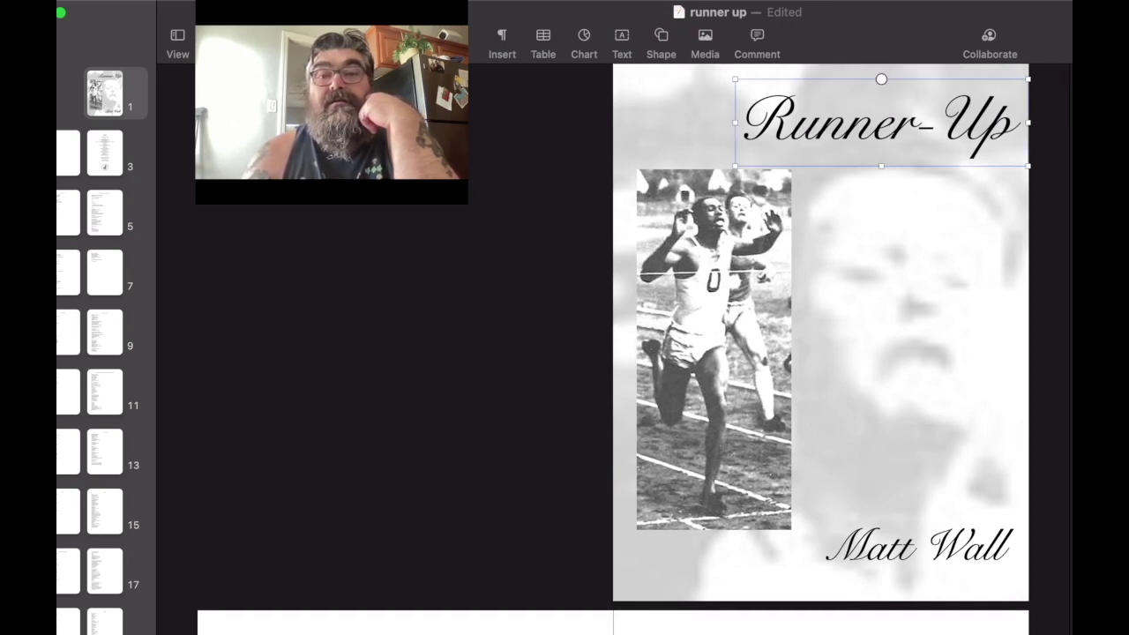
key("Left")
key("Left")
key("Left")
key("Left")
key("Left")
key("Left")
key("Left")
key("Left")
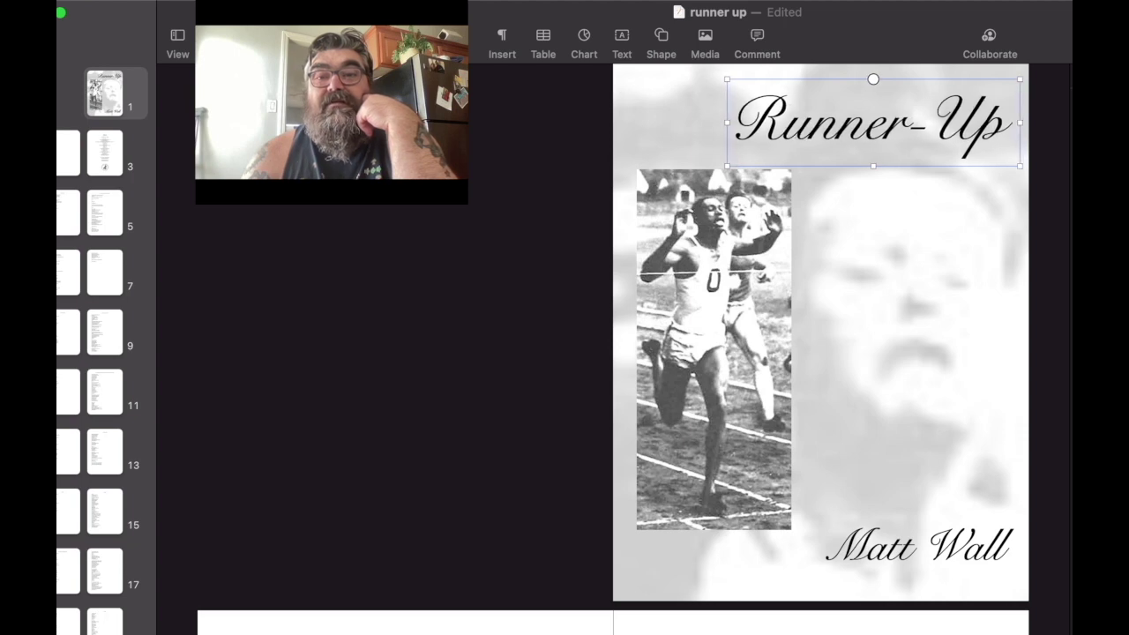
key("Left")
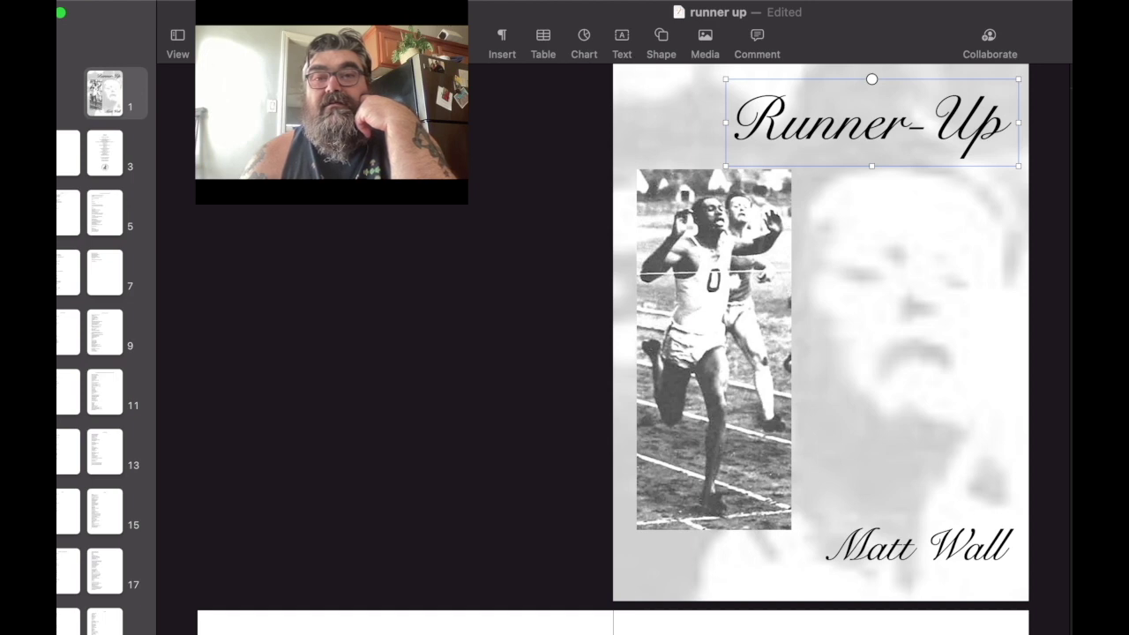
key("Escape")
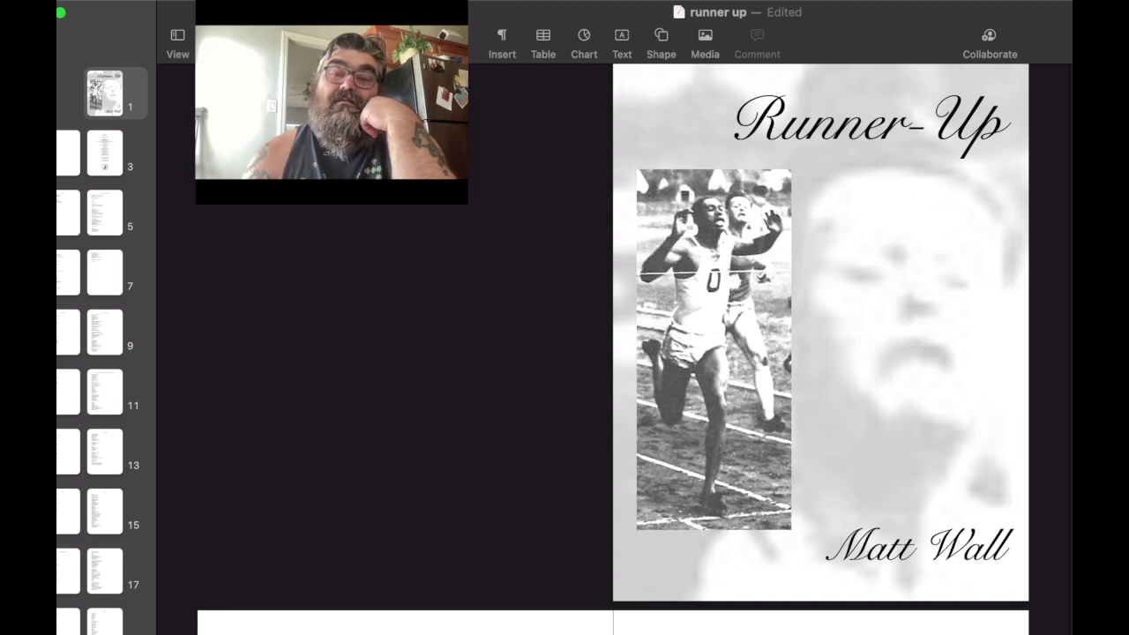
Step: Move the Matt Wall byline lower and shrink its font two sizes
left_click_drag(917, 547, 897, 559)
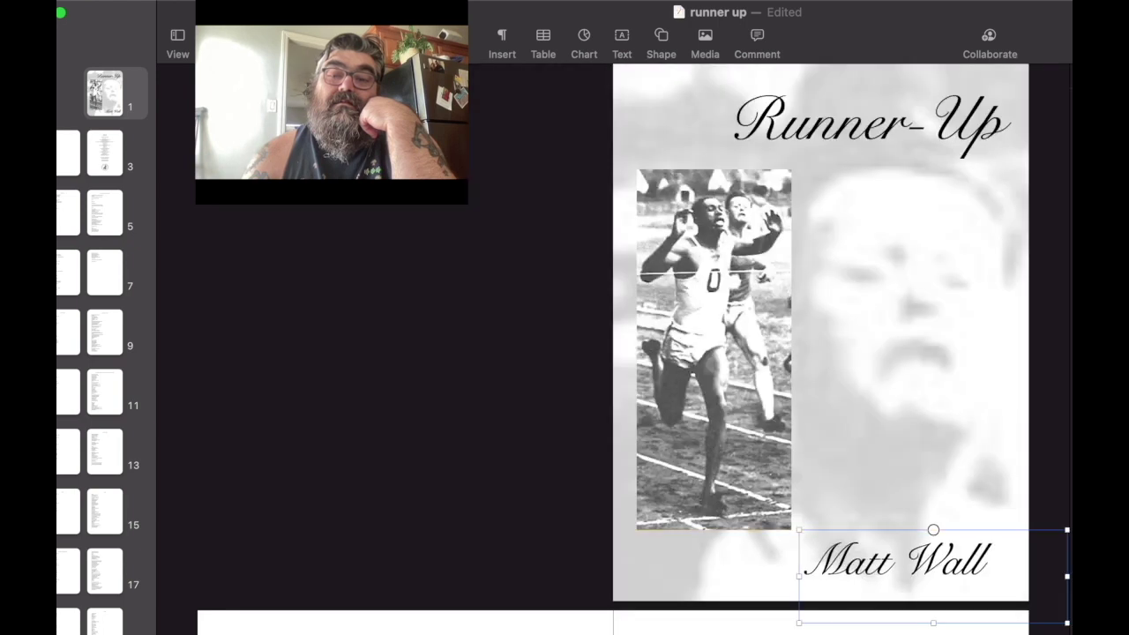
left_click_drag(897, 559, 908, 559)
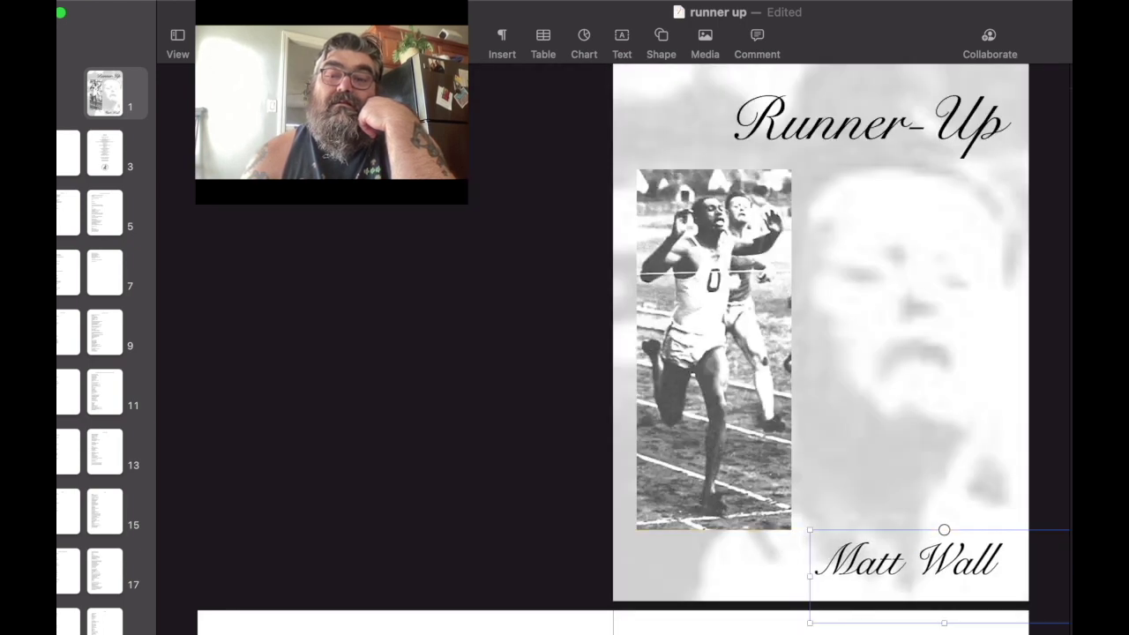
left_click_drag(908, 559, 905, 559)
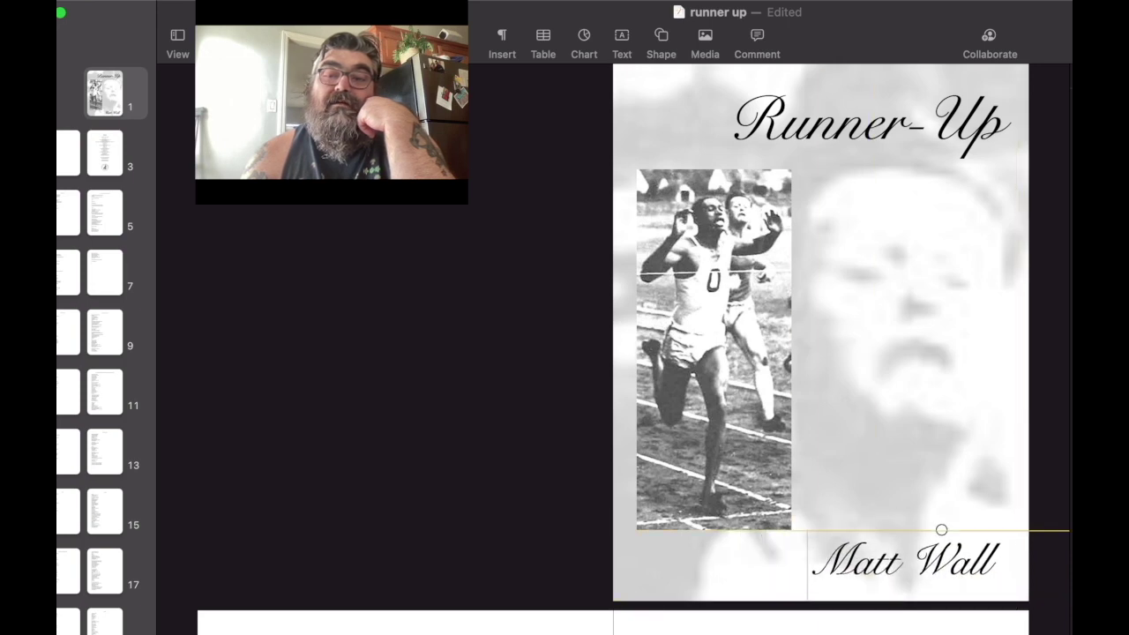
triple_click(961, 559)
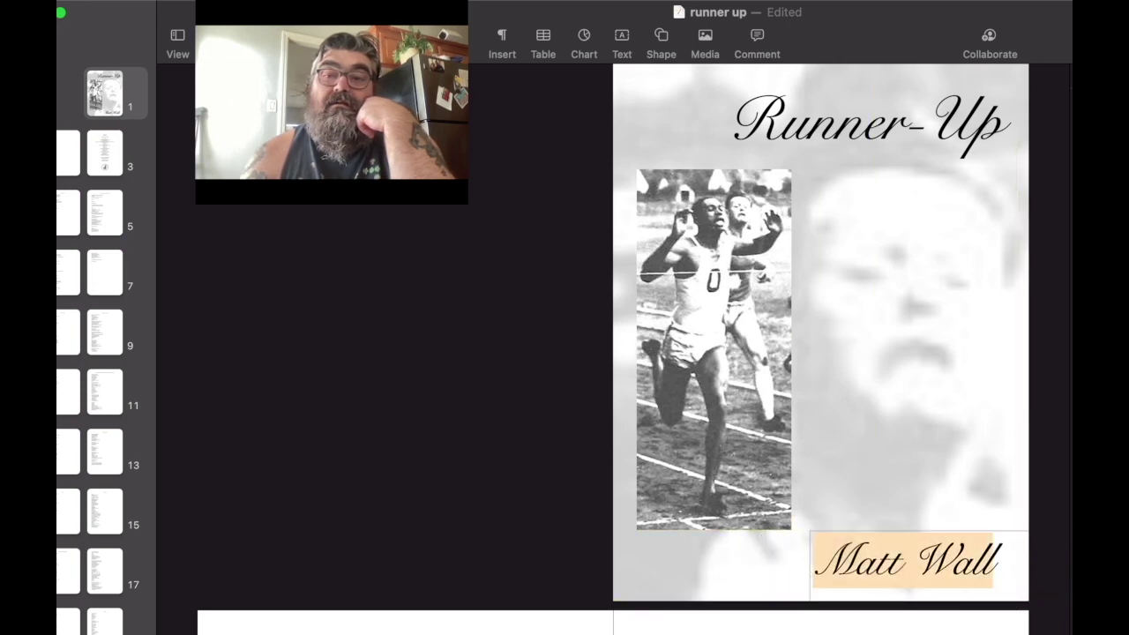
key("super+minus")
key("super+minus")
key("super+minus")
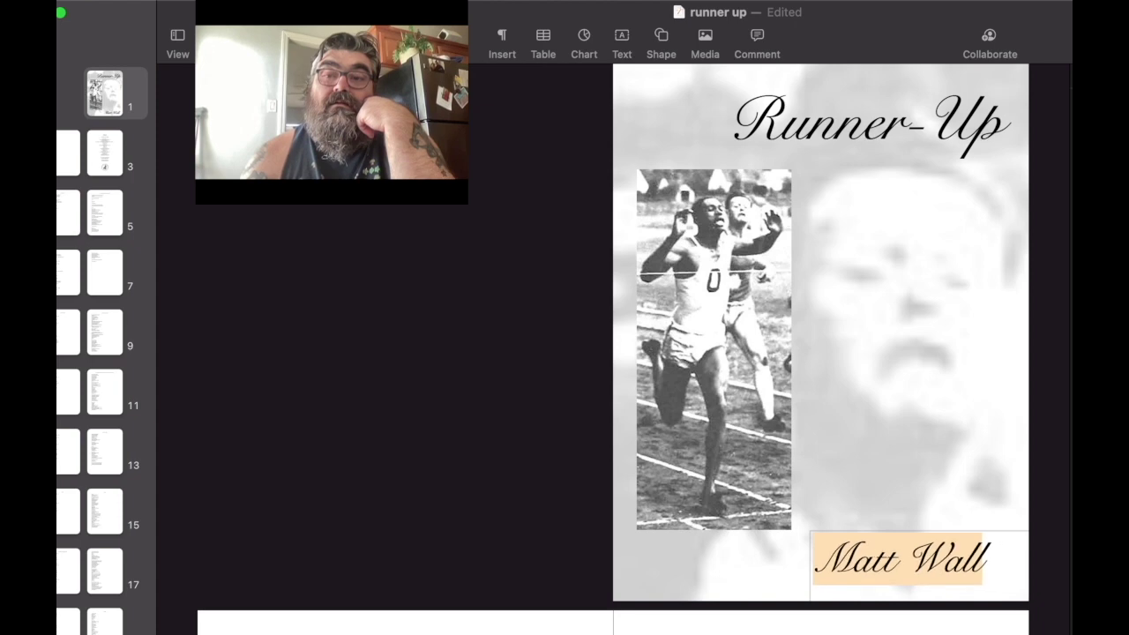
key("super+minus")
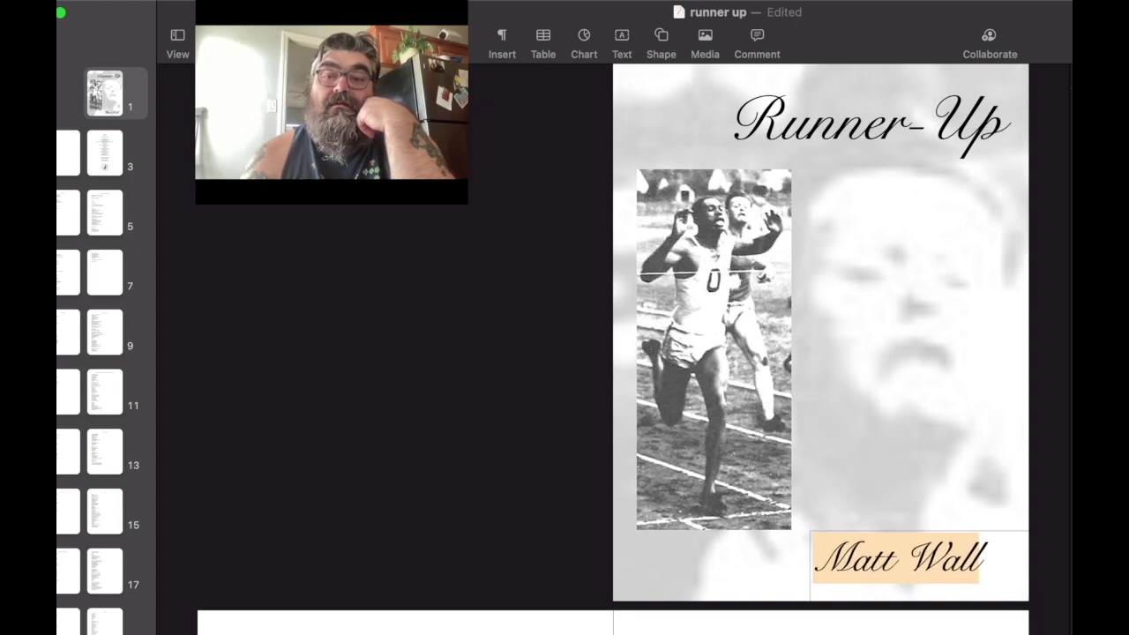
left_click(918, 352)
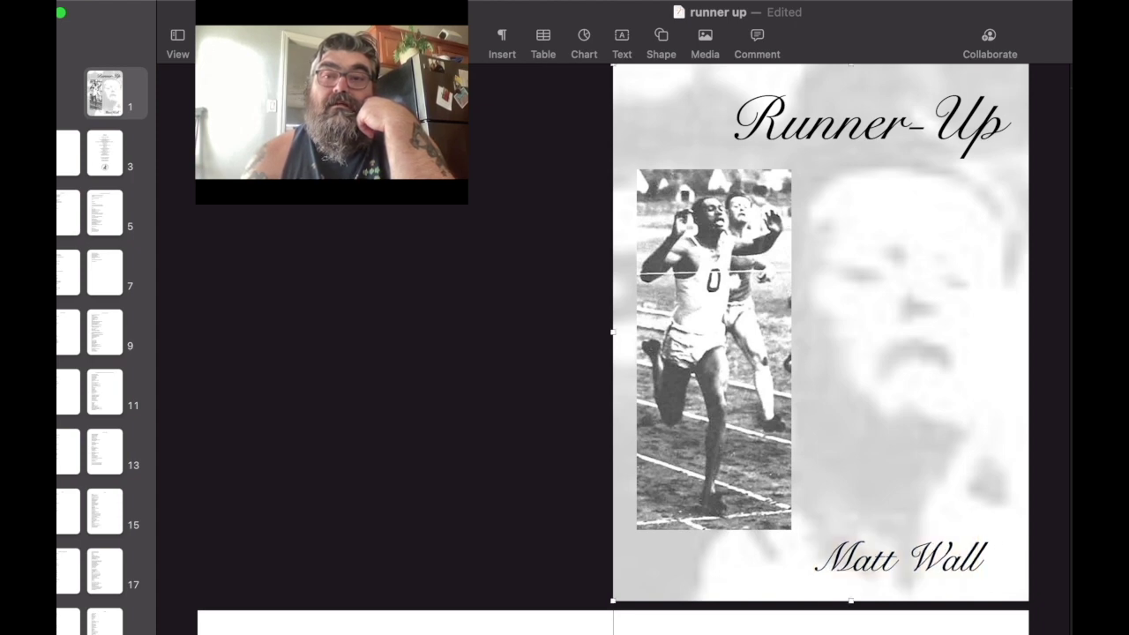
double_click(966, 124)
Step: Shrink the Runner-Up title font two sizes; nudge the background right and back
key("super+a")
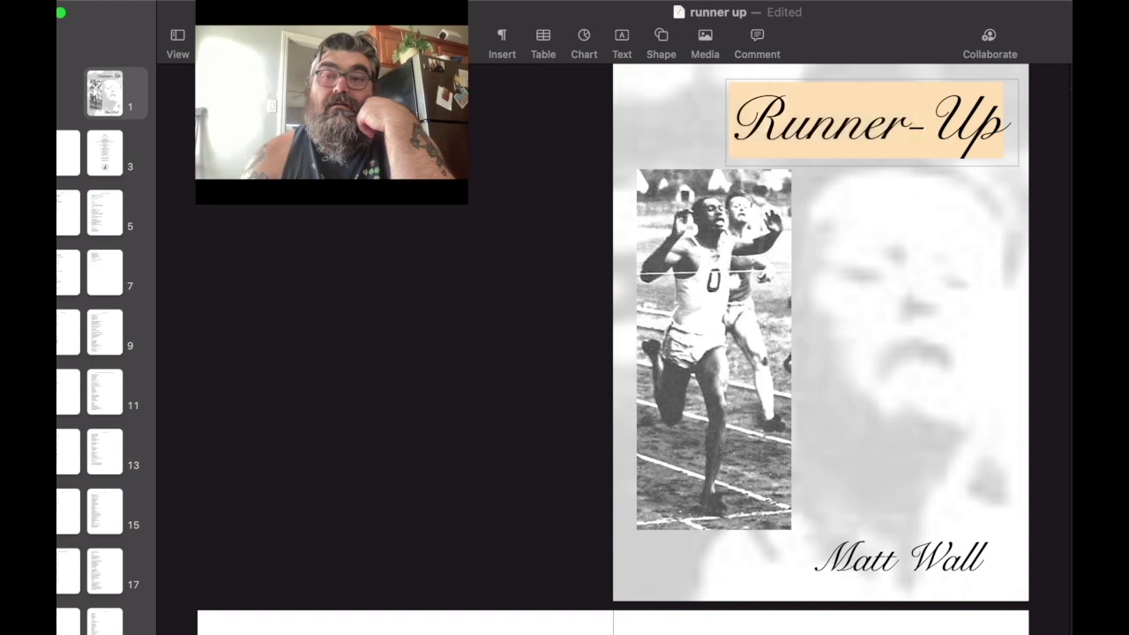
key("super+minus")
key("super+minus")
key("super+minus")
key("super+minus")
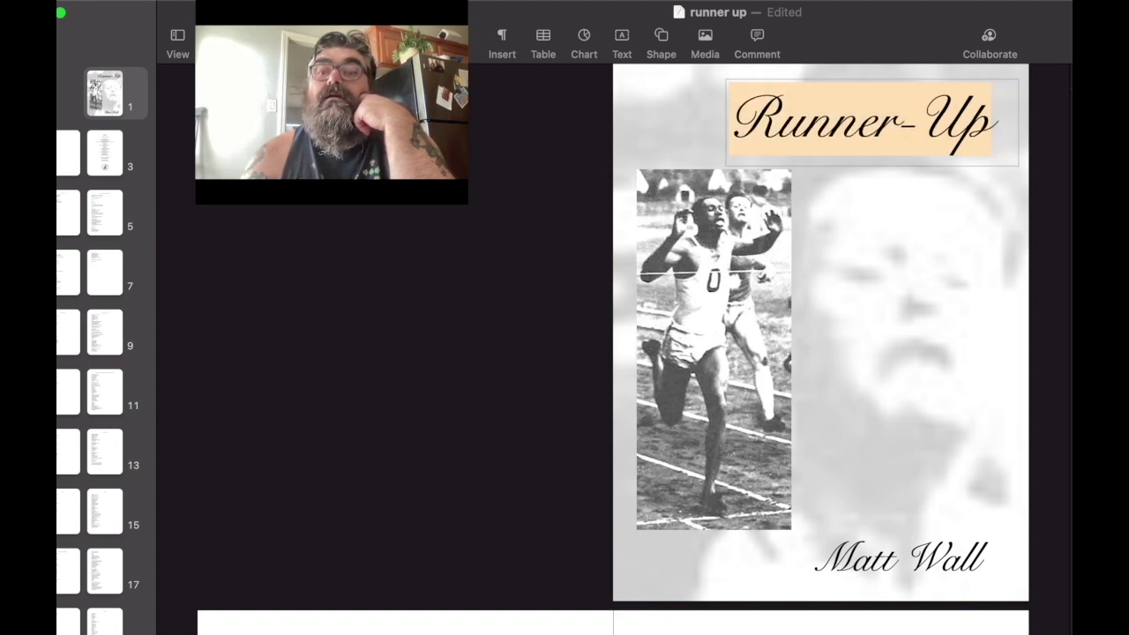
key("super+minus")
key("super+minus")
key("super+minus")
key("super+minus")
key("super+minus")
key("super+minus")
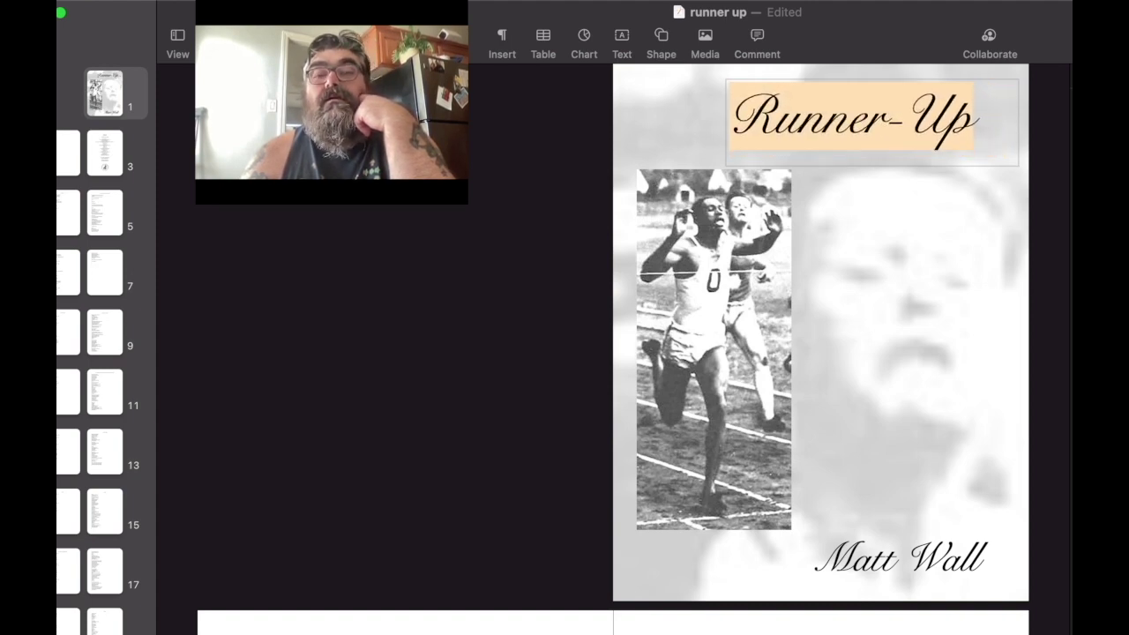
key("Escape")
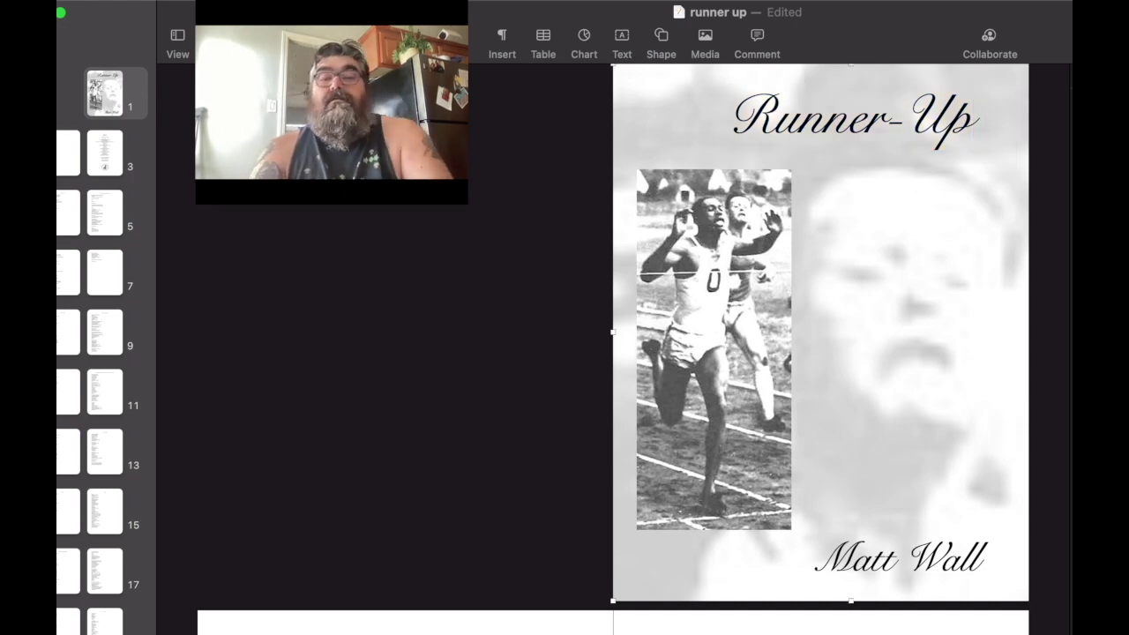
key("Right")
key("Right")
key("Right")
key("Right")
key("Right")
key("Right")
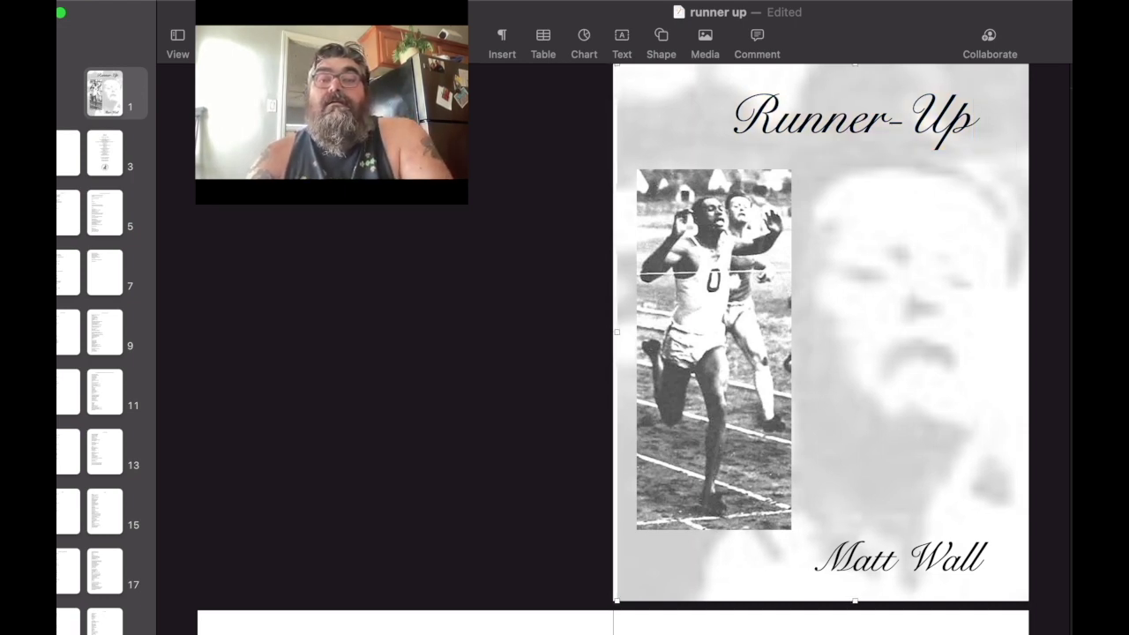
key("Right")
key("Right")
key("Right")
key("Left")
key("Left")
key("Left")
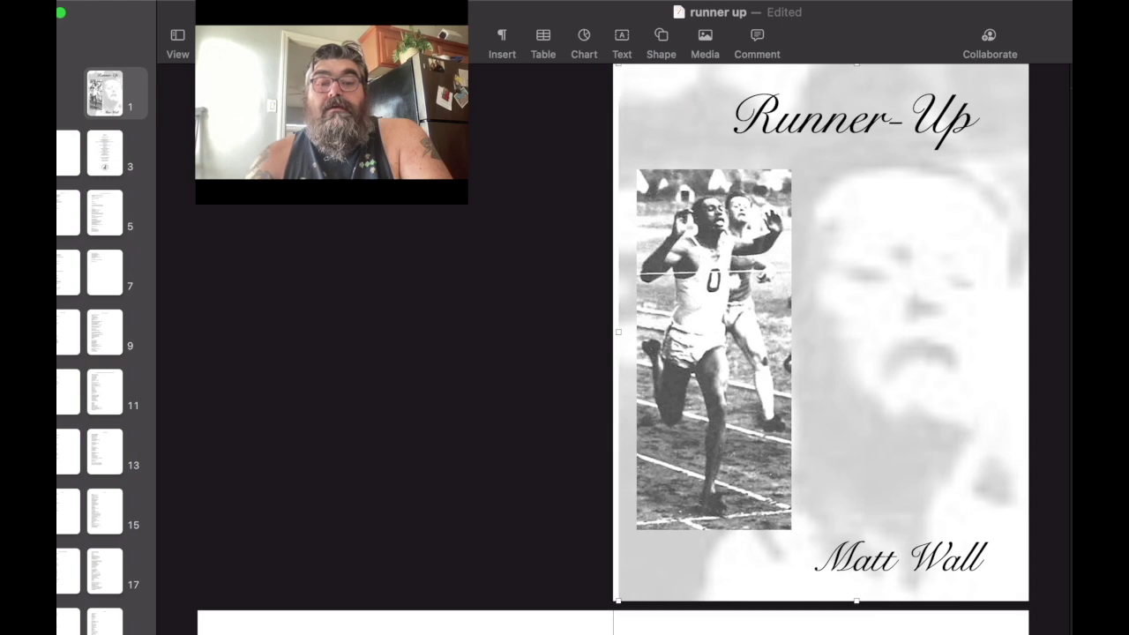
key("Left")
key("Left")
key("Left")
key("Left")
key("Left")
key("Left")
key("Left")
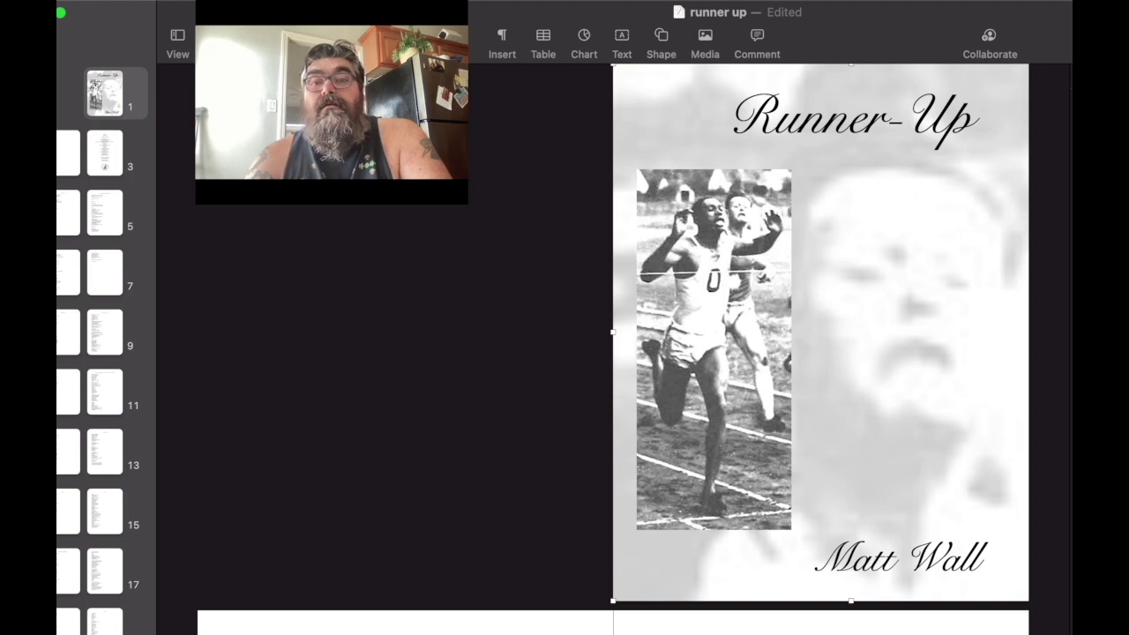
Step: Nudge the Runner-Up title five steps right, then cycle selection through the other cover objects
key("Tab")
key("Right")
key("Right")
key("Right")
key("Right")
key("Right")
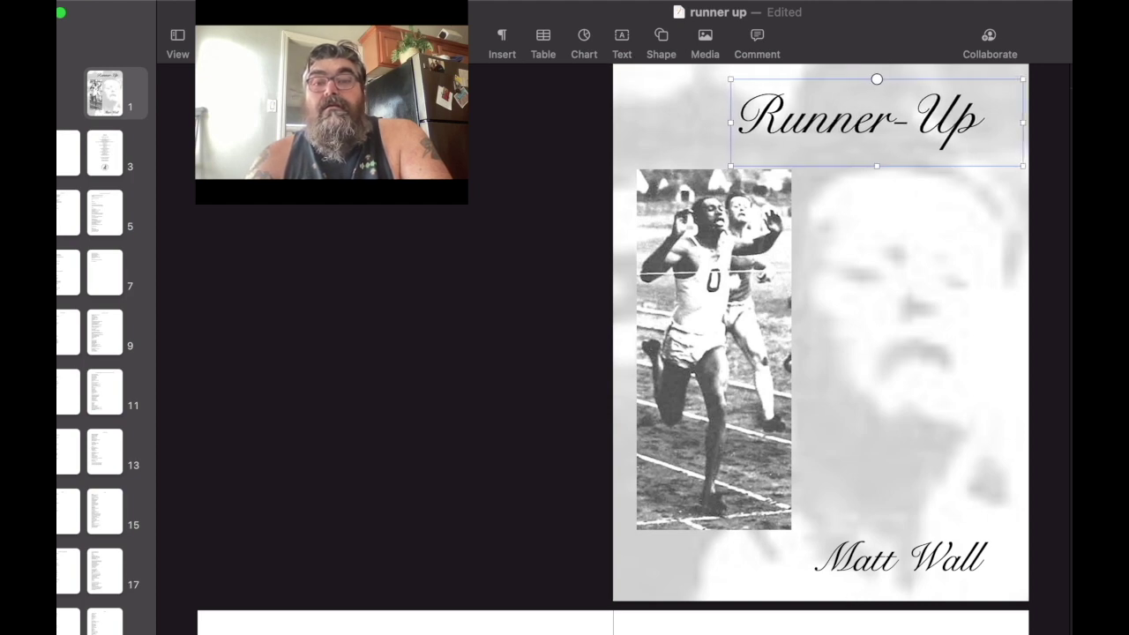
key("Right")
key("Right")
key("Right")
key("Right")
key("Right")
key("Right")
key("Right")
key("Right")
key("Right")
key("Right")
key("Right")
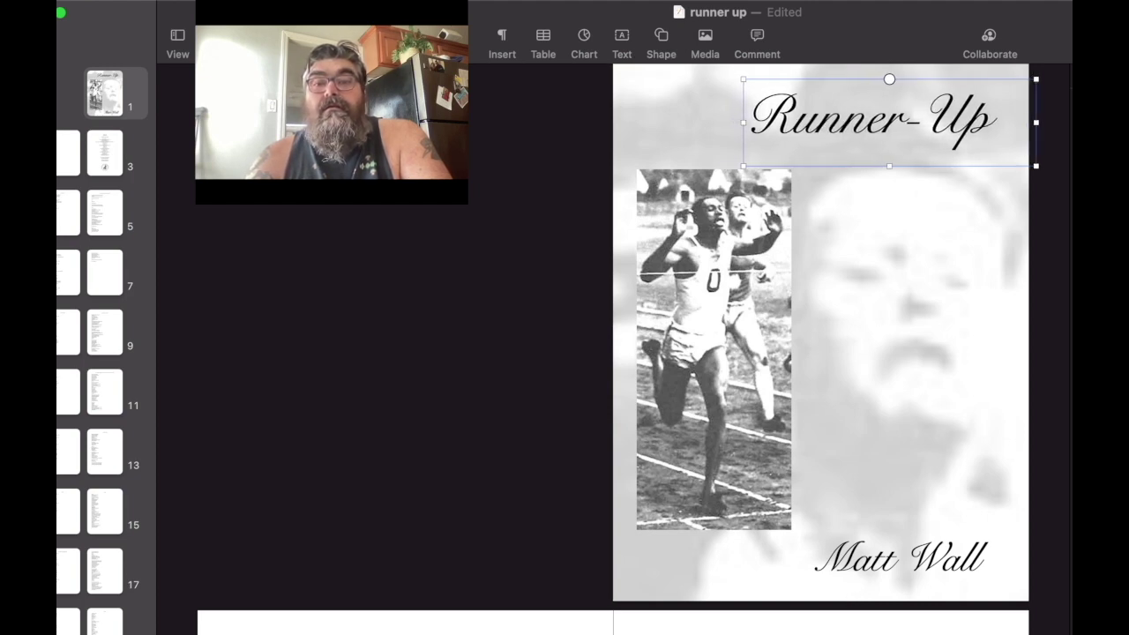
key("Right")
key("Right")
key("Right")
key("Right")
key("Right")
key("Right")
key("Right")
key("Right")
key("Right")
key("Right")
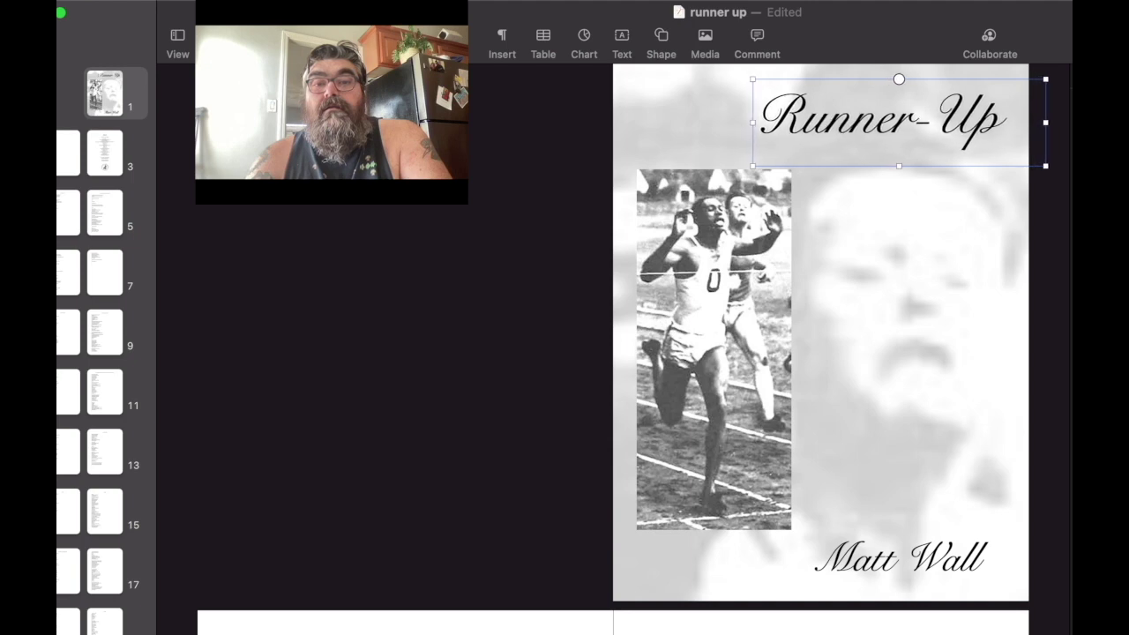
key("Right")
key("Right")
key("Right")
key("Right")
key("Right")
key("Right")
key("Right")
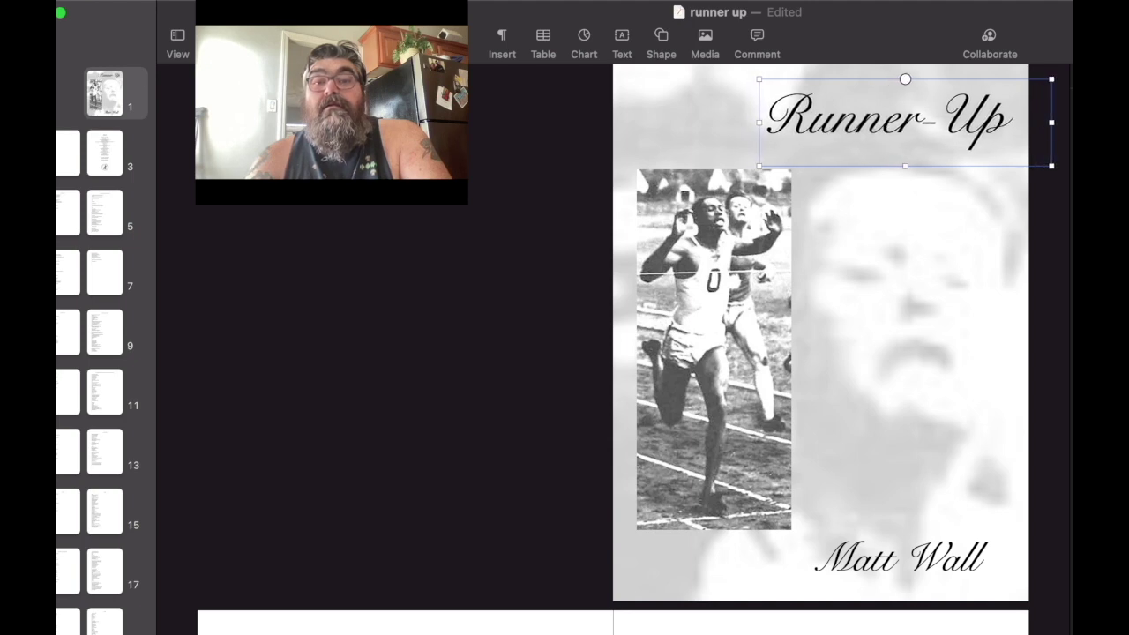
key("Right")
key("Right")
key("Right")
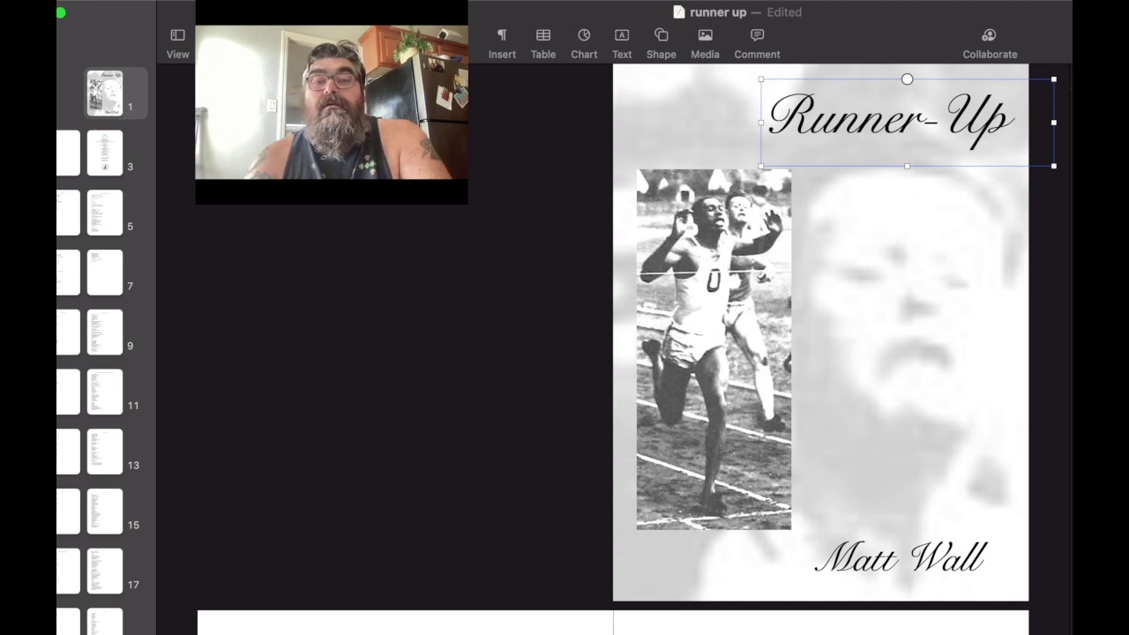
key("Tab")
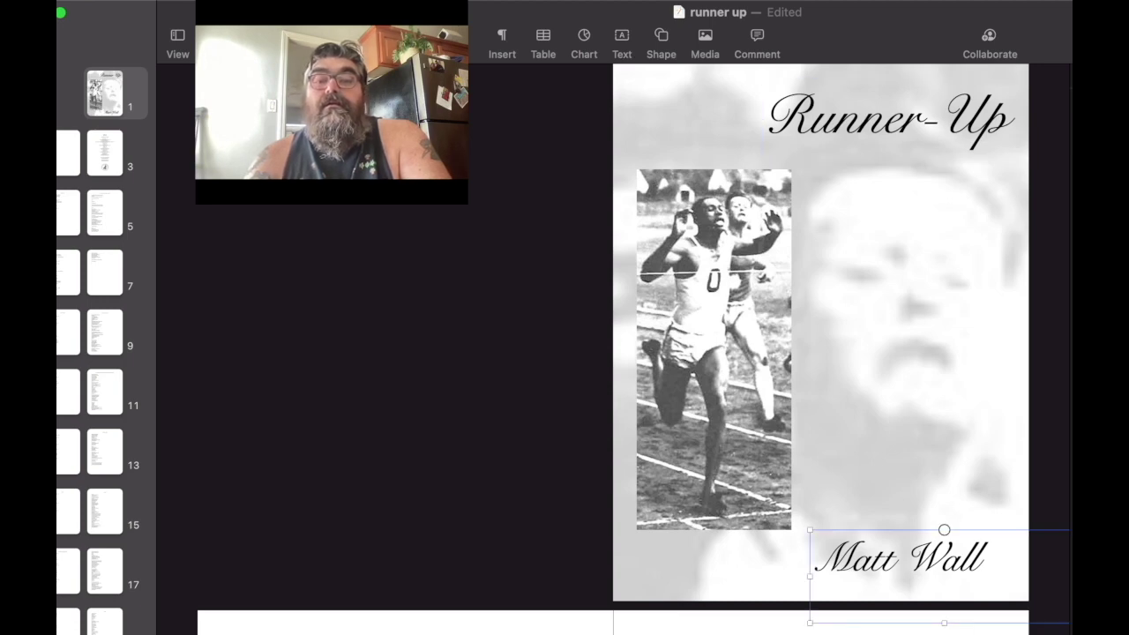
key("Tab")
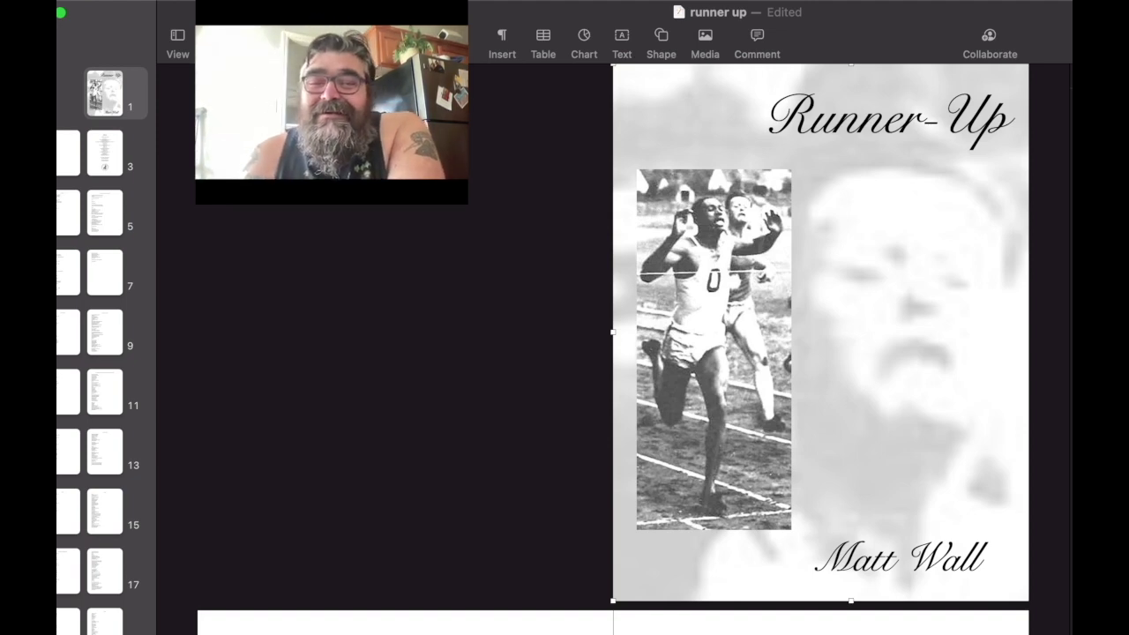
scroll(821, 336, "down", 2)
scroll(820, 335, "down", 3)
scroll(821, 335, "up", 4)
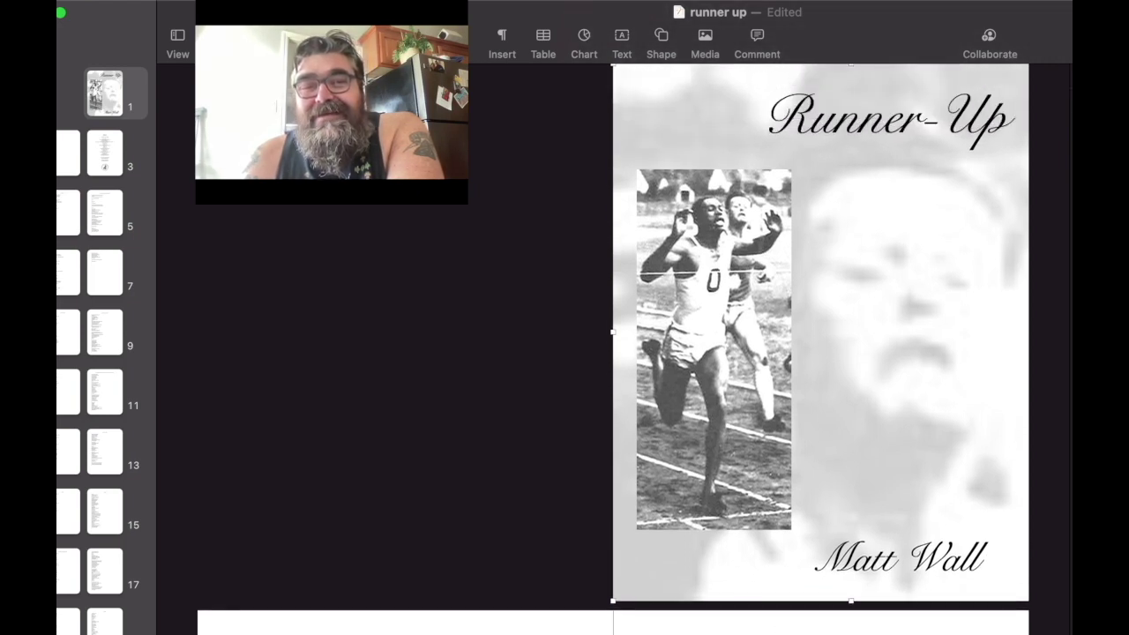
scroll(821, 335, "down", 1)
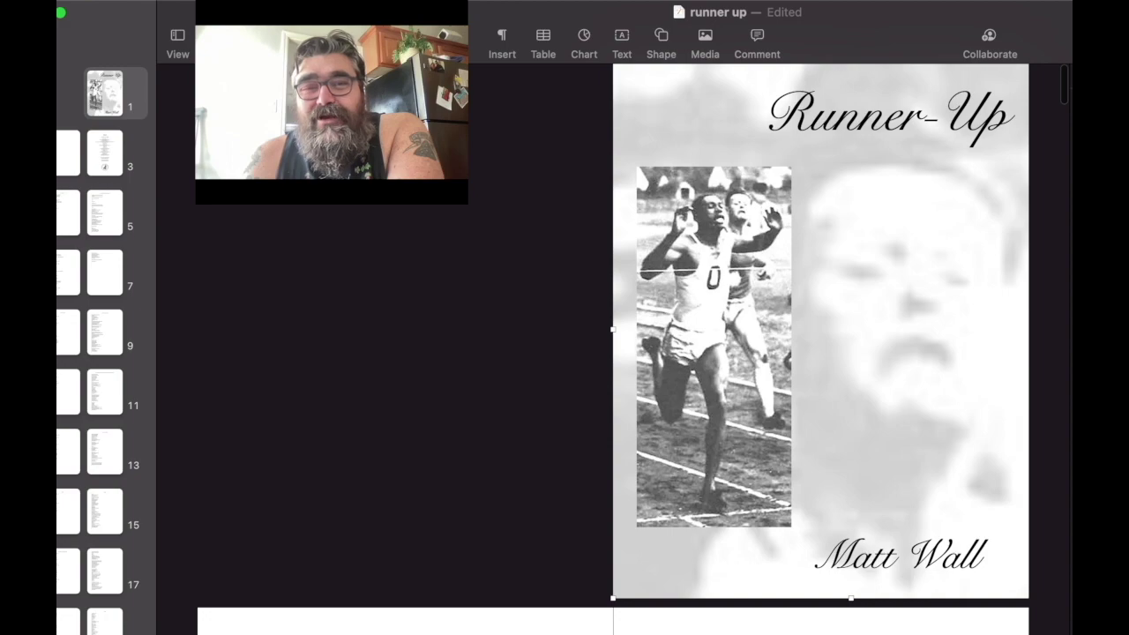
scroll(612, 353, "down", 5)
scroll(612, 352, "down", 4)
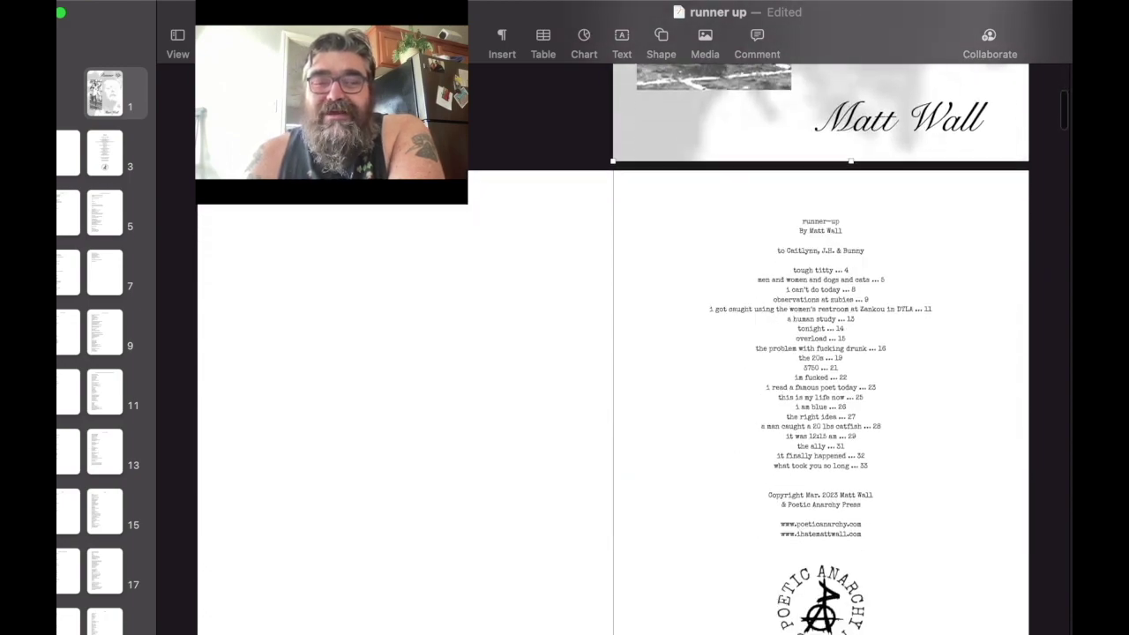
scroll(612, 353, "down", 6)
scroll(612, 353, "down", 3)
scroll(613, 352, "down", 1)
scroll(612, 353, "down", 10)
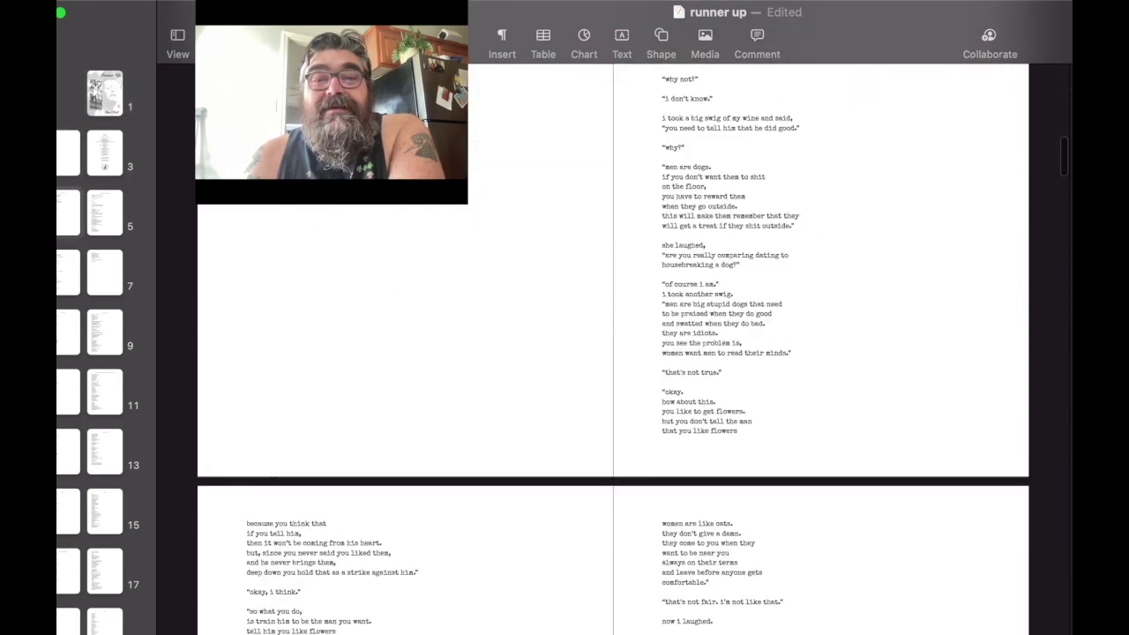
scroll(612, 352, "down", 6)
scroll(612, 352, "down", 10)
scroll(612, 353, "down", 5)
scroll(612, 353, "down", 5)
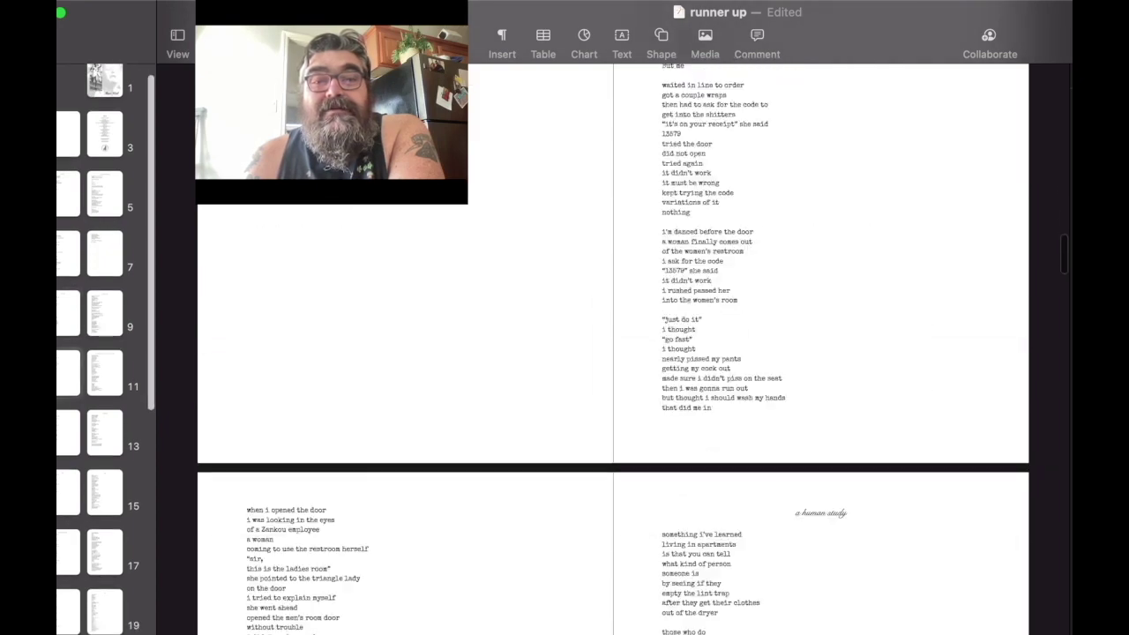
scroll(612, 352, "down", 5)
scroll(612, 353, "down", 5)
scroll(612, 353, "down", 5)
scroll(613, 353, "down", 5)
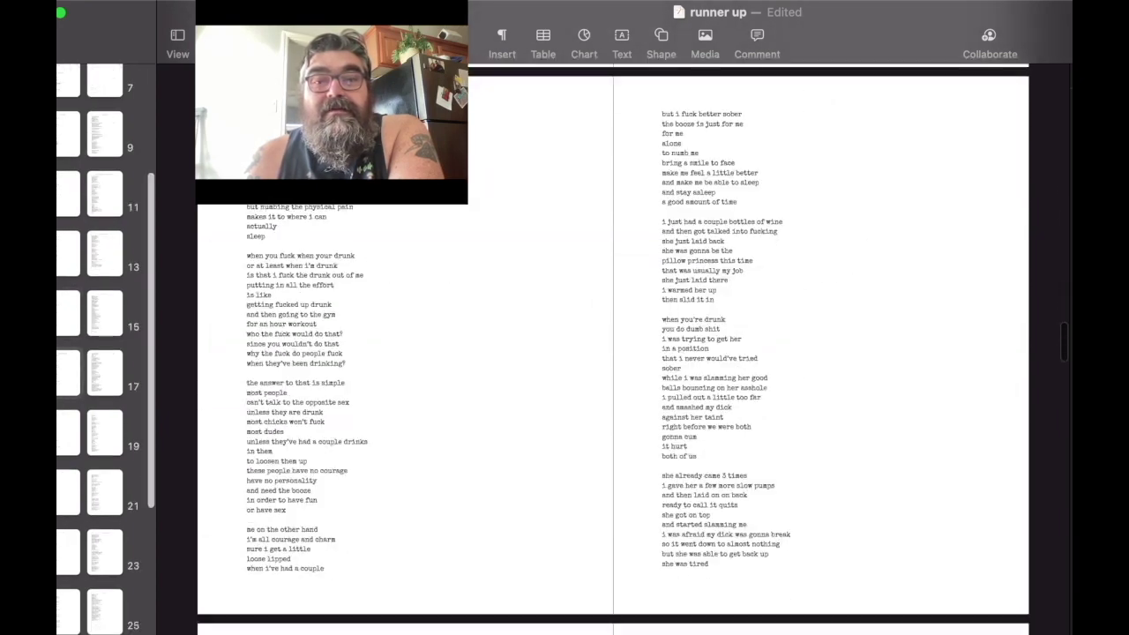
scroll(612, 353, "down", 5)
scroll(612, 353, "down", 3)
scroll(612, 353, "down", 3)
scroll(612, 353, "down", 3)
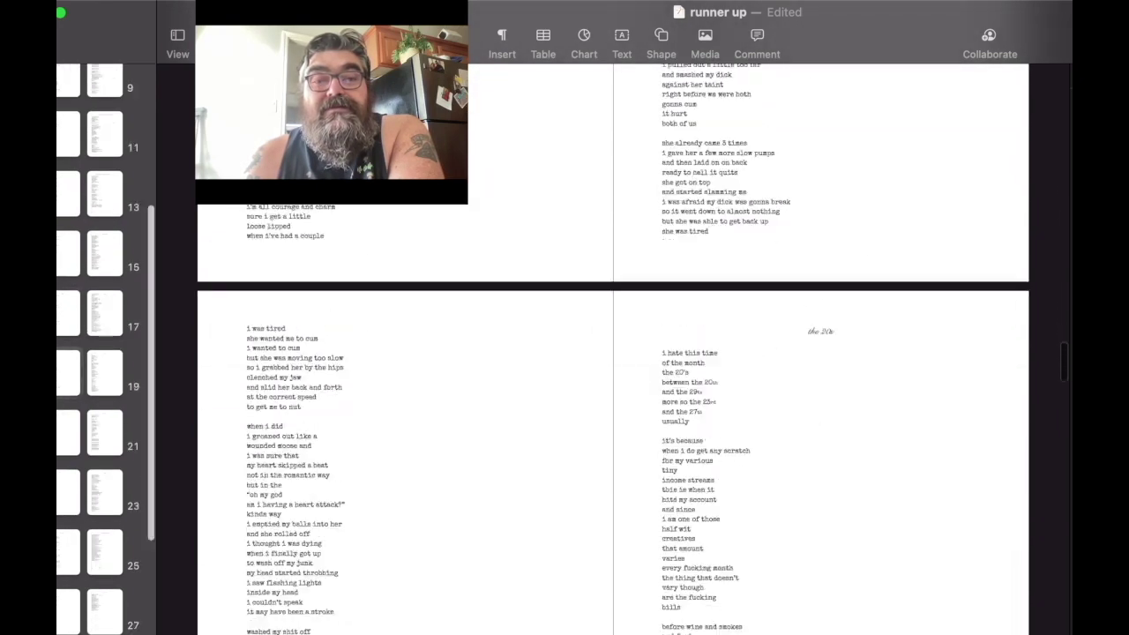
scroll(612, 353, "down", 3)
scroll(613, 353, "down", 3)
scroll(612, 353, "down", 3)
scroll(612, 353, "down", 3)
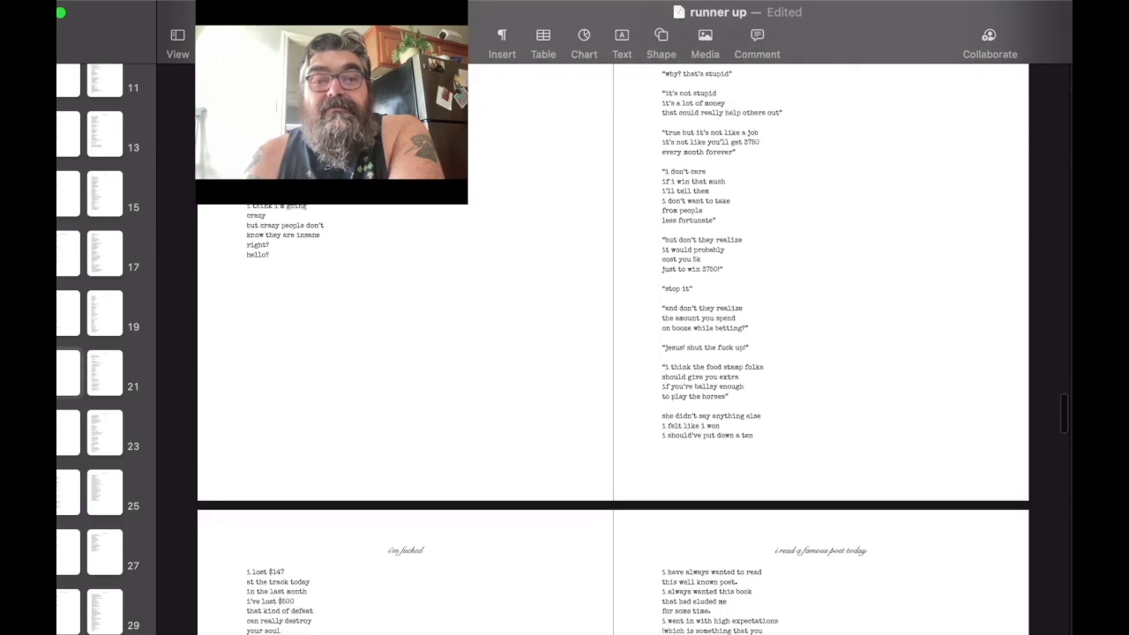
scroll(612, 352, "down", 3)
scroll(612, 353, "down", 3)
scroll(612, 353, "down", 3)
scroll(612, 353, "down", 3)
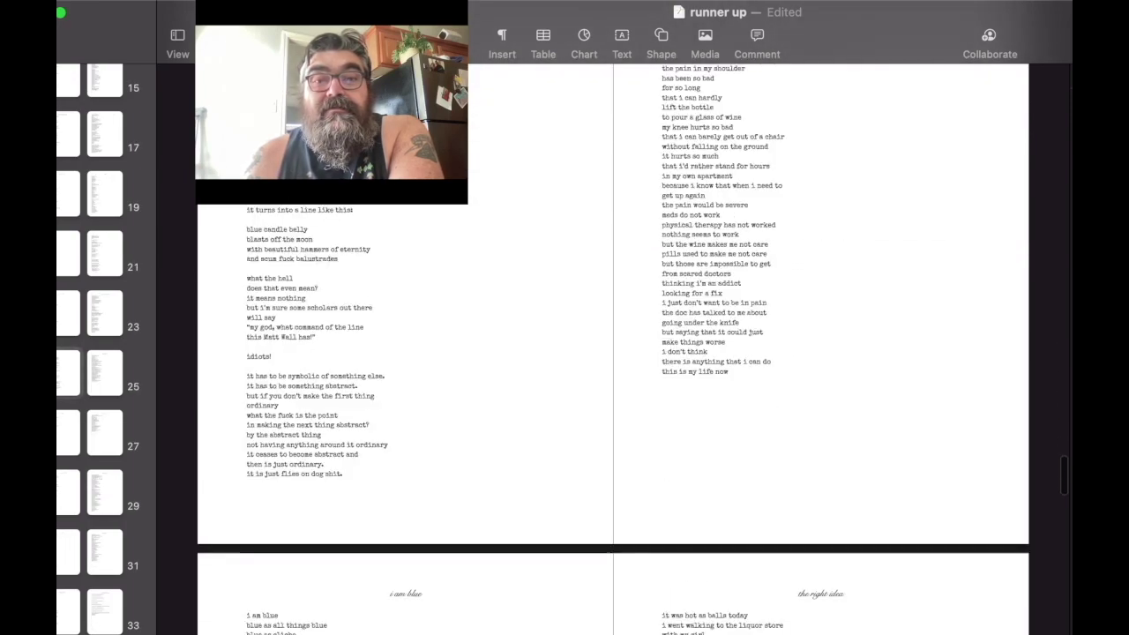
scroll(612, 353, "down", 3)
scroll(612, 352, "down", 3)
scroll(612, 352, "down", 3)
scroll(612, 353, "down", 2)
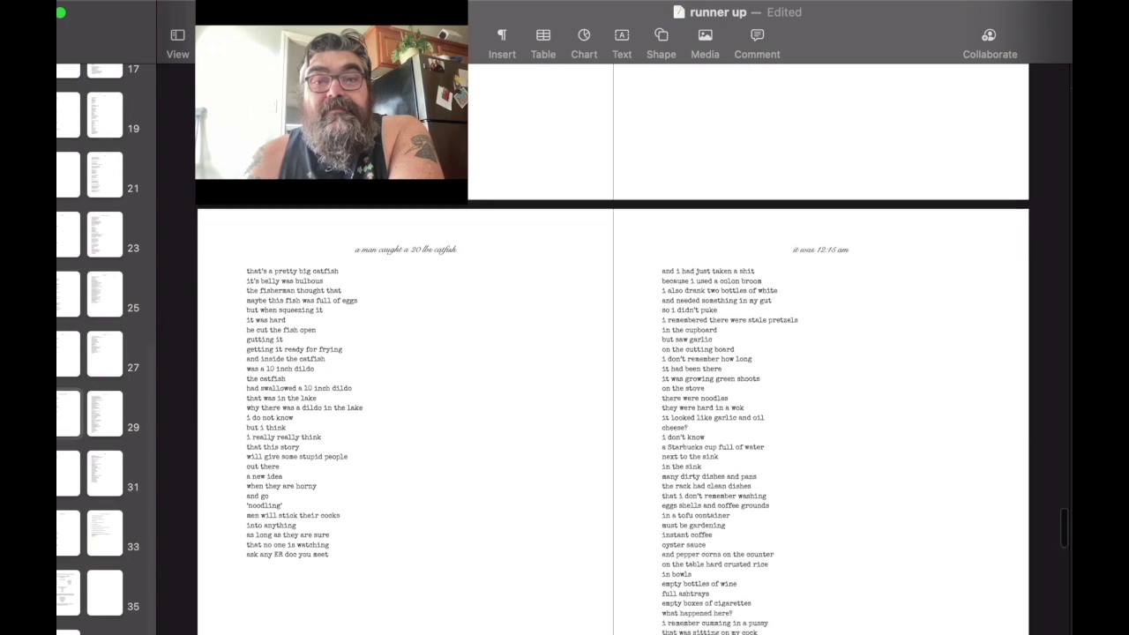
scroll(612, 353, "down", 3)
scroll(612, 353, "down", 2)
scroll(612, 353, "down", 3)
scroll(612, 353, "down", 3)
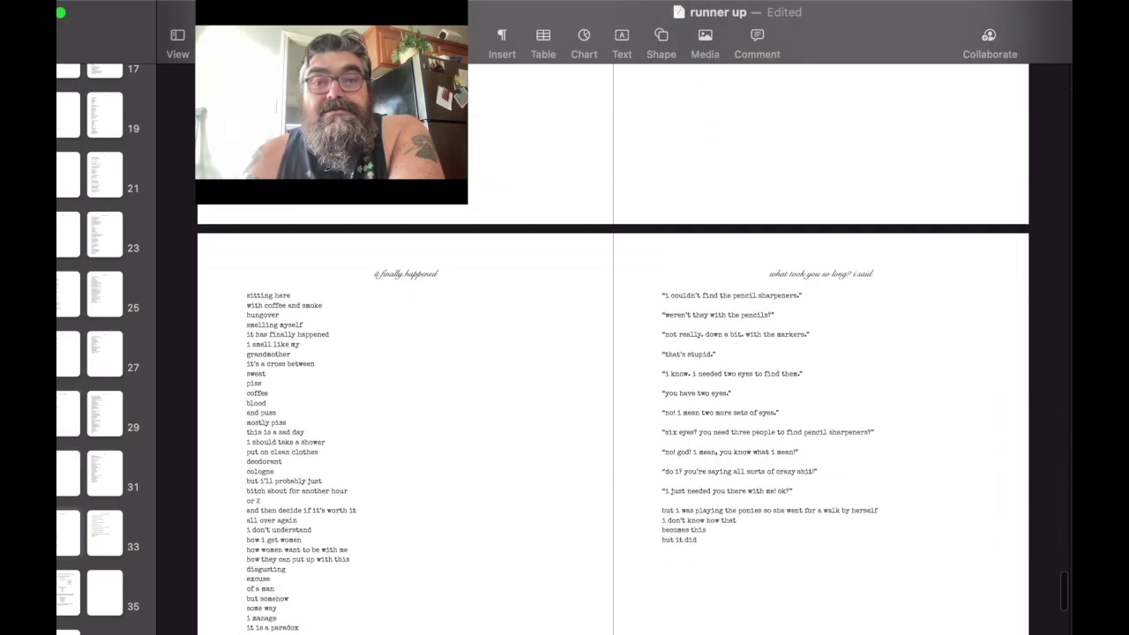
scroll(612, 352, "down", 3)
scroll(612, 353, "down", 3)
scroll(612, 352, "down", 1)
scroll(612, 353, "down", 3)
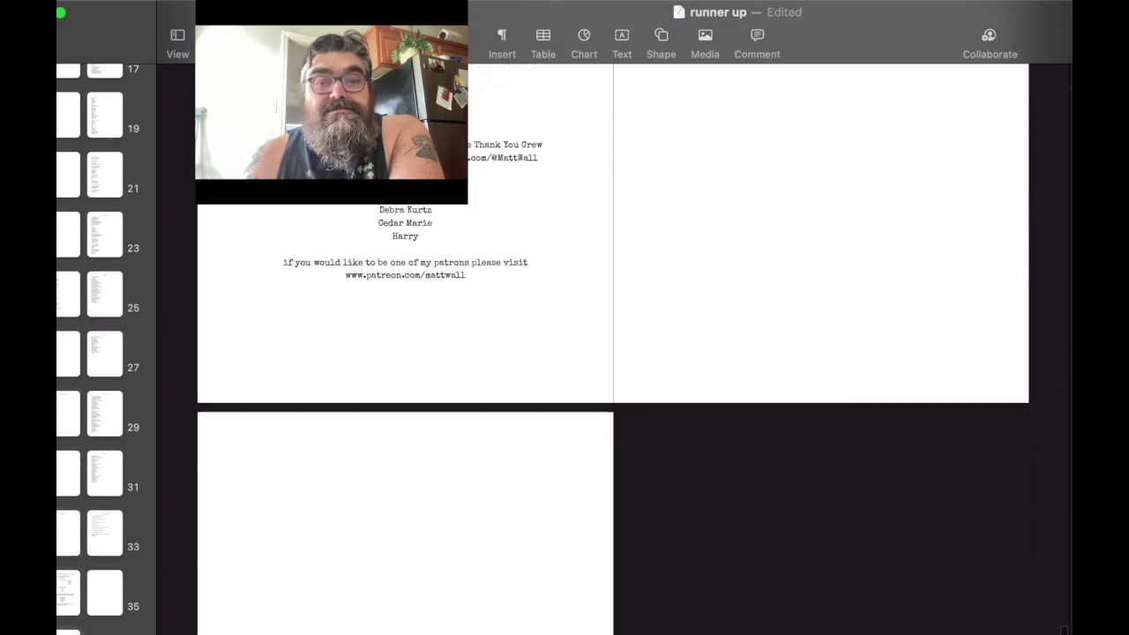
scroll(612, 353, "down", 1)
scroll(613, 353, "down", 3)
scroll(612, 353, "up", 2)
scroll(612, 353, "up", 5)
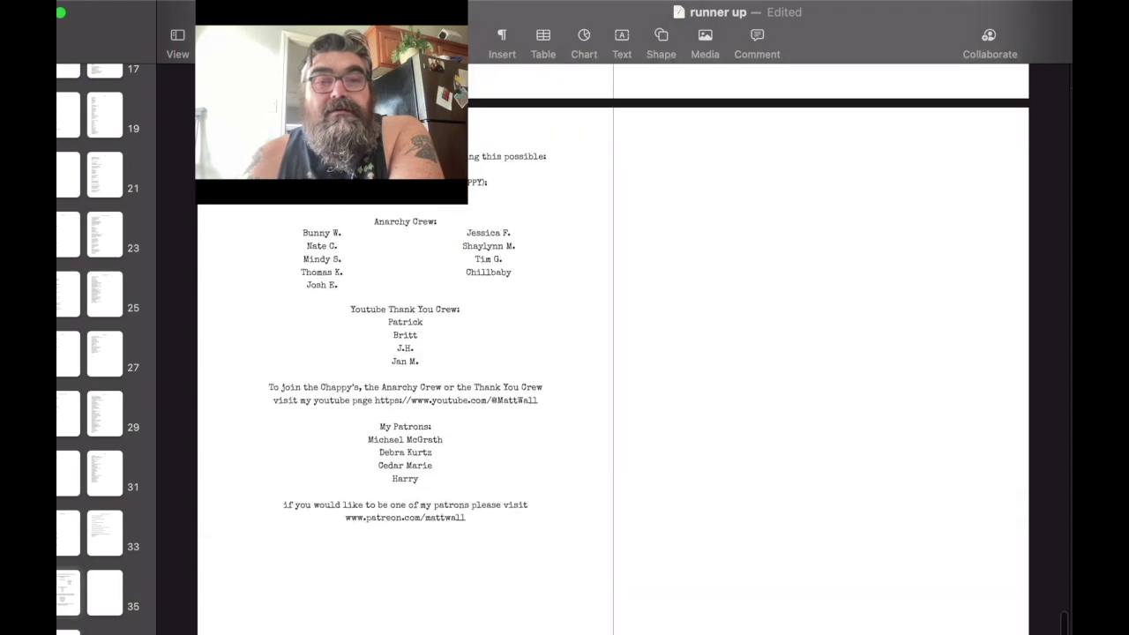
scroll(612, 353, "up", 1)
scroll(612, 353, "up", 3)
scroll(612, 352, "up", 2)
scroll(612, 353, "up", 10)
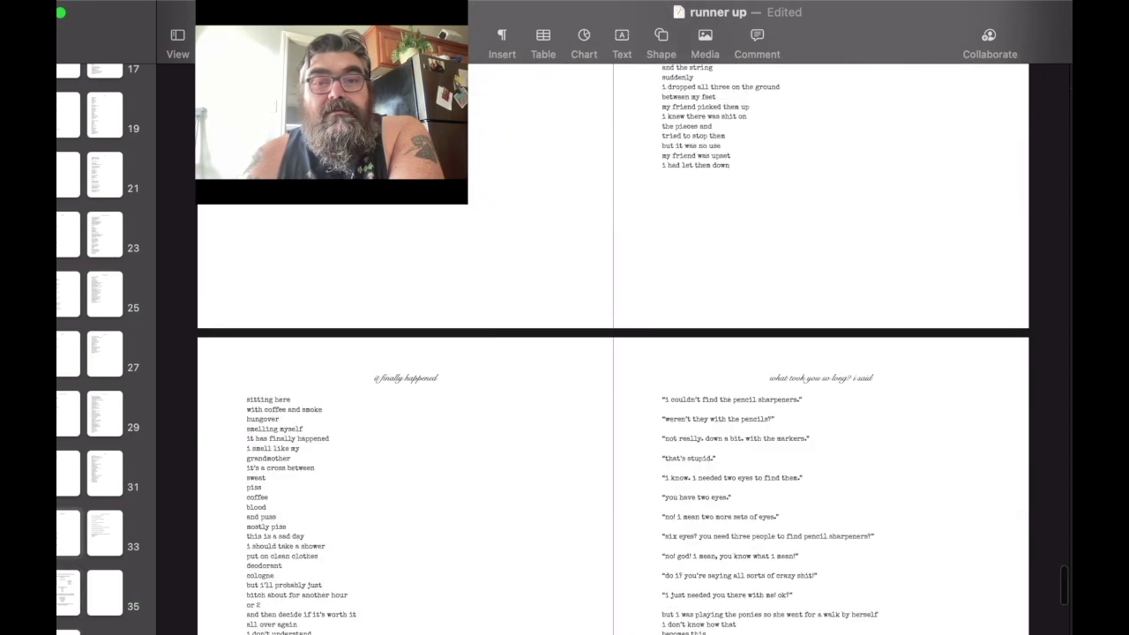
scroll(612, 353, "up", 3)
scroll(612, 353, "up", 5)
scroll(612, 353, "up", 5)
scroll(612, 353, "up", 5)
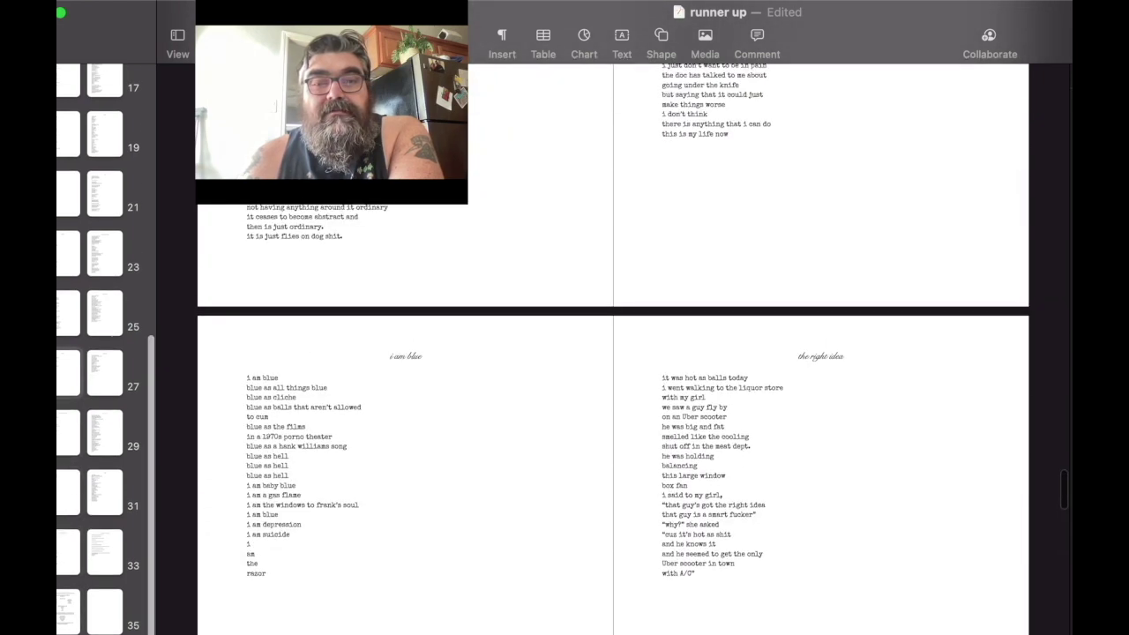
scroll(612, 353, "up", 5)
scroll(613, 353, "up", 5)
scroll(612, 352, "up", 5)
scroll(612, 353, "up", 5)
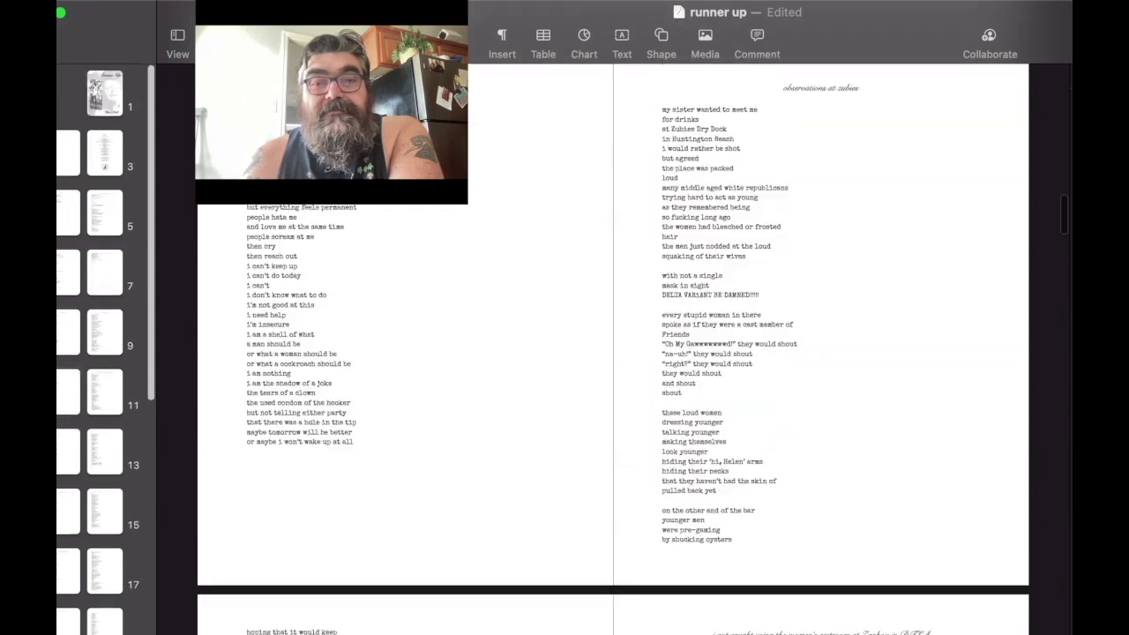
scroll(612, 352, "up", 5)
scroll(612, 353, "up", 5)
scroll(612, 353, "up", 2)
scroll(612, 353, "up", 10)
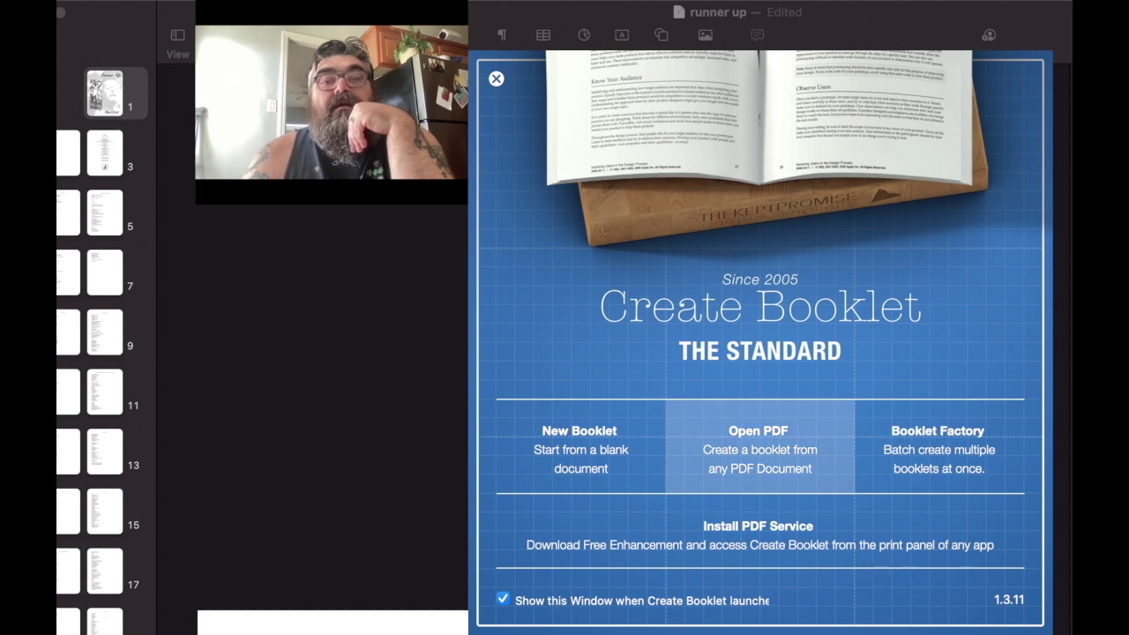
Step: Open the chapbook PDF as a booklet and page forward through its first spreads
left_click(759, 450)
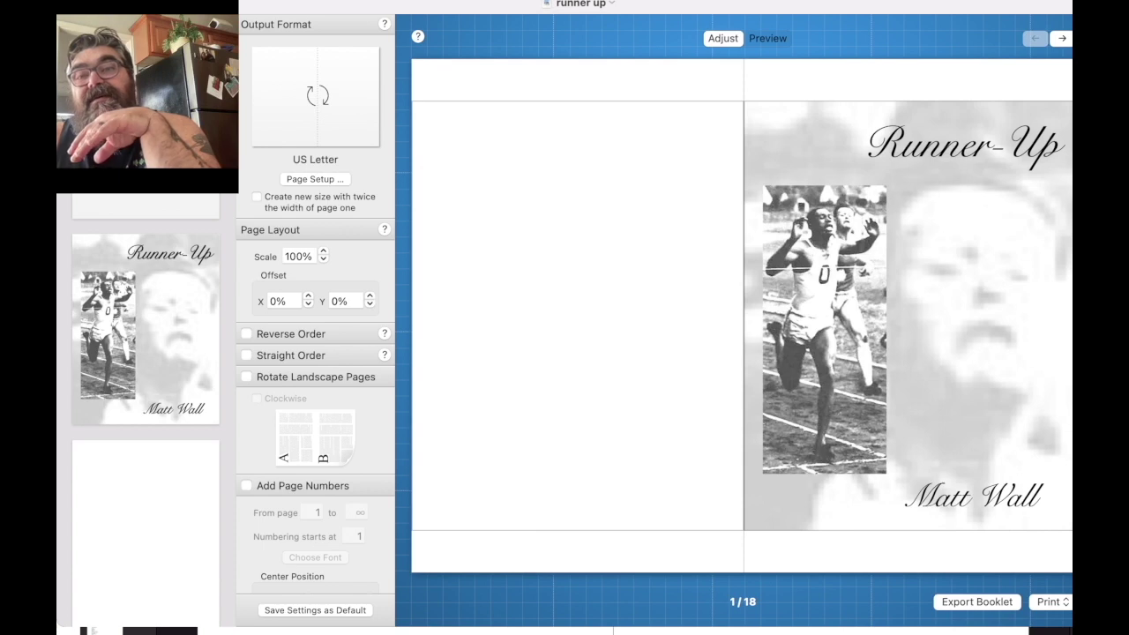
key("Right")
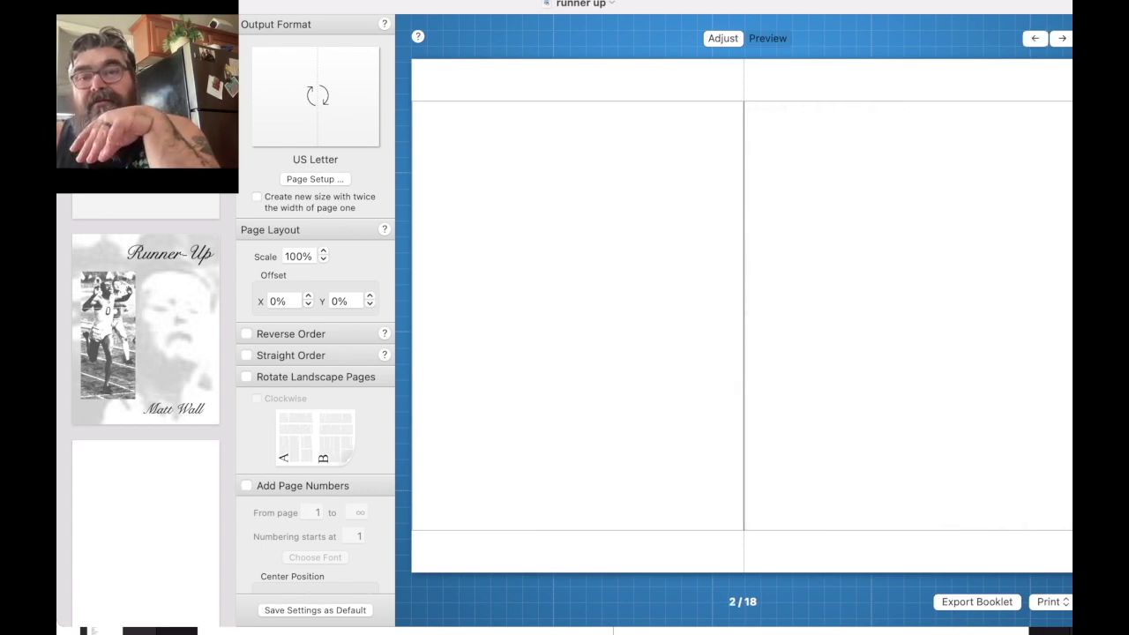
key("Right")
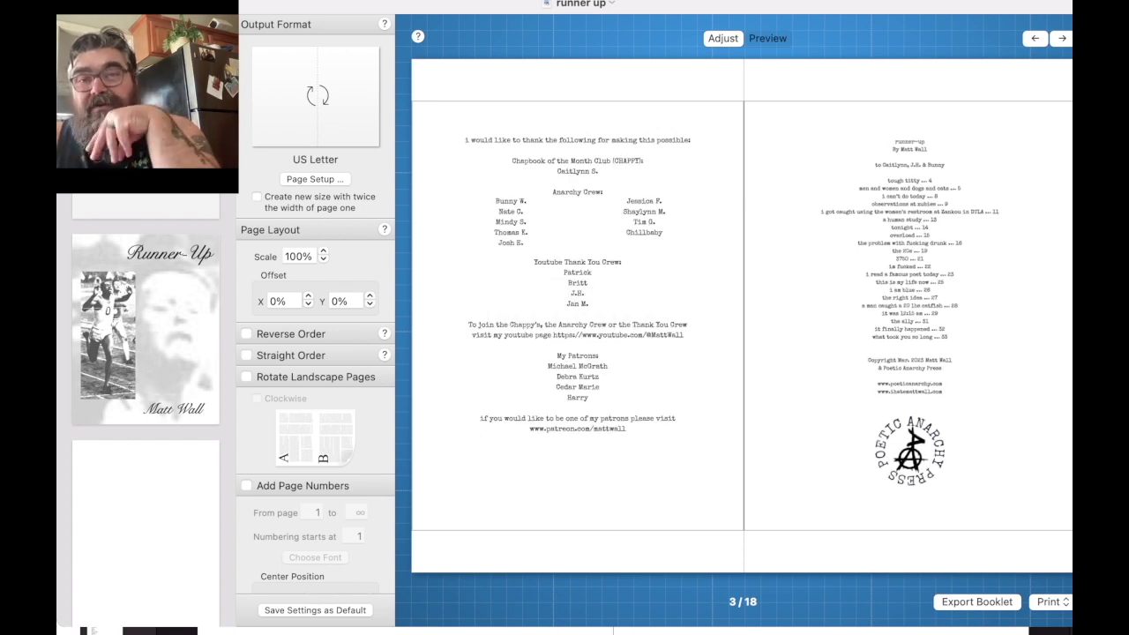
key("Right")
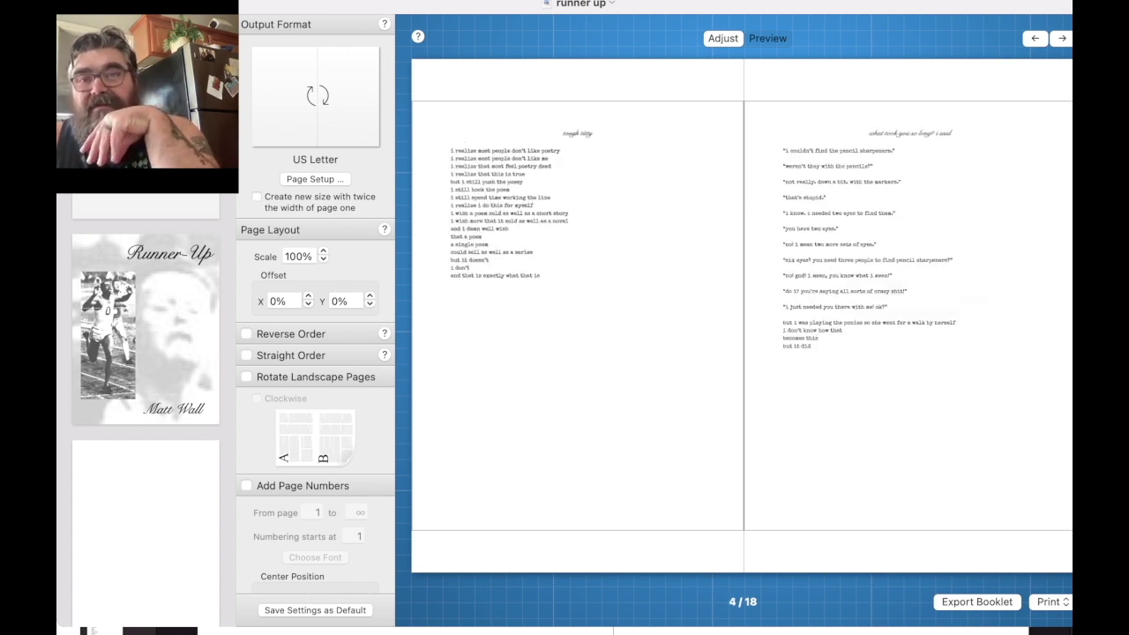
key("Right")
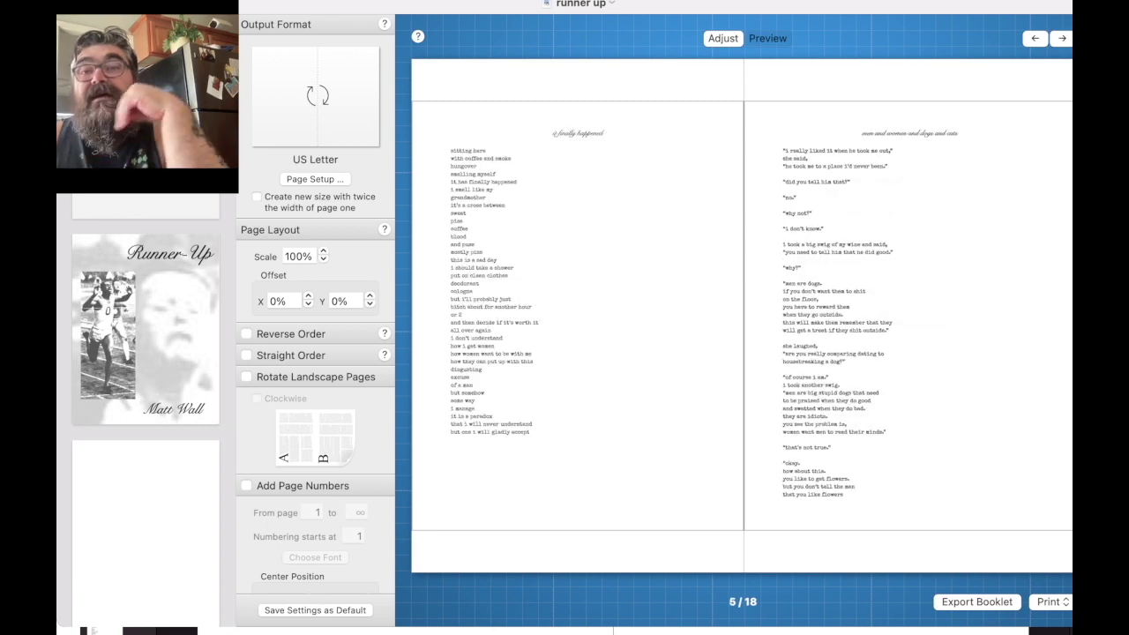
Step: Return to the cover spread and shift the page content slightly upward
key("Left")
key("Left")
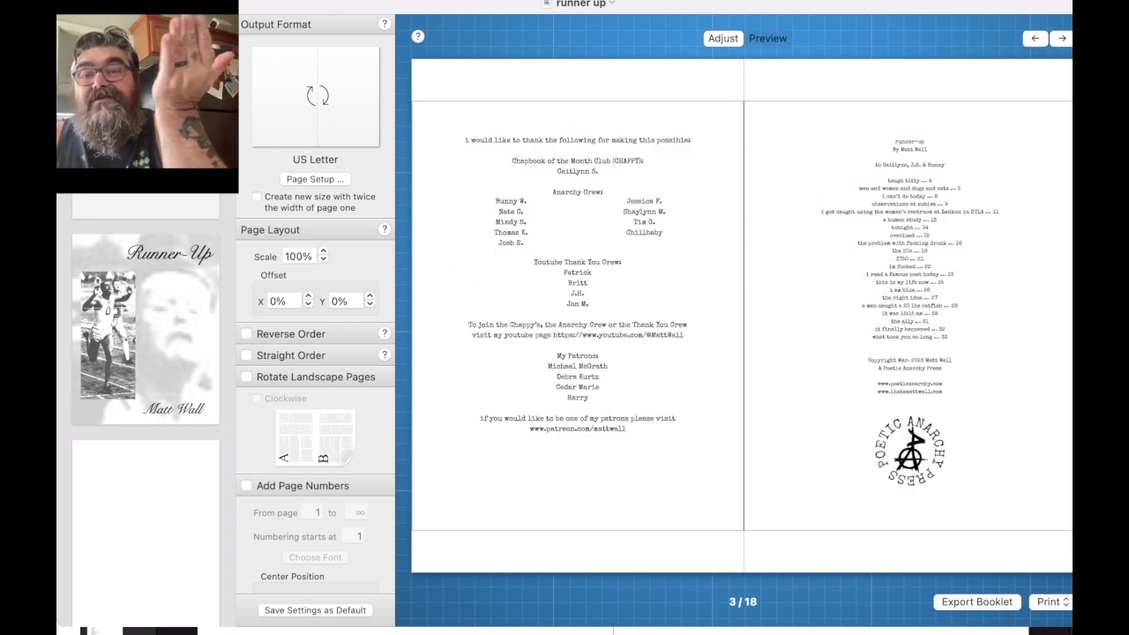
key("Left")
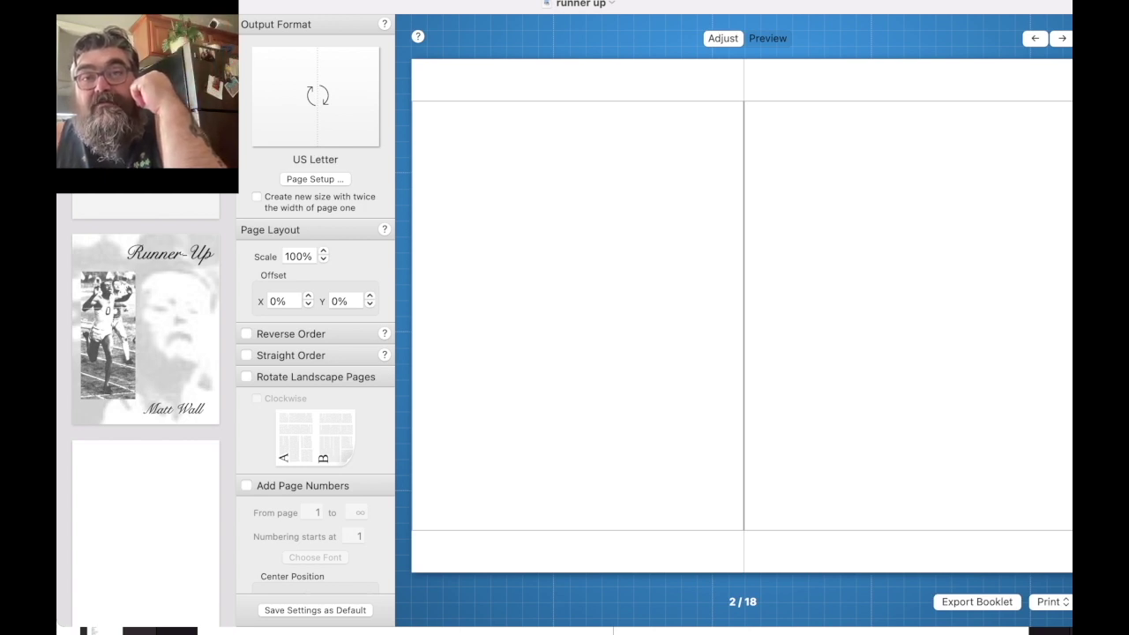
key("Left")
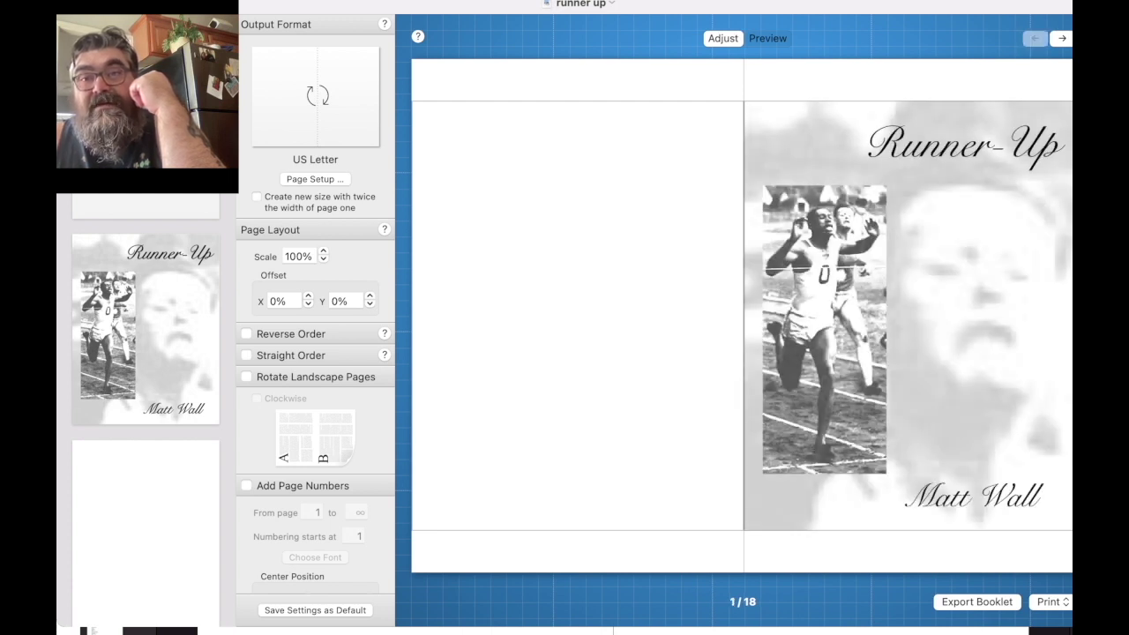
left_click_drag(824, 327, 825, 322)
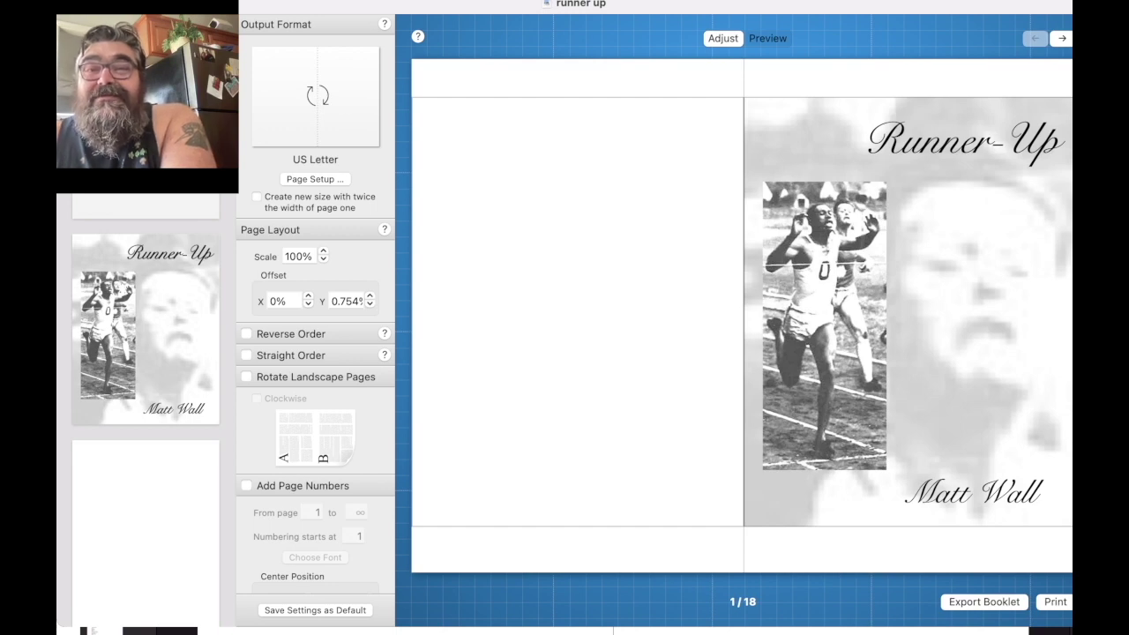
Step: Preview the booklet, try page scale 105%, restore it to 100%, and preview again
left_click(768, 37)
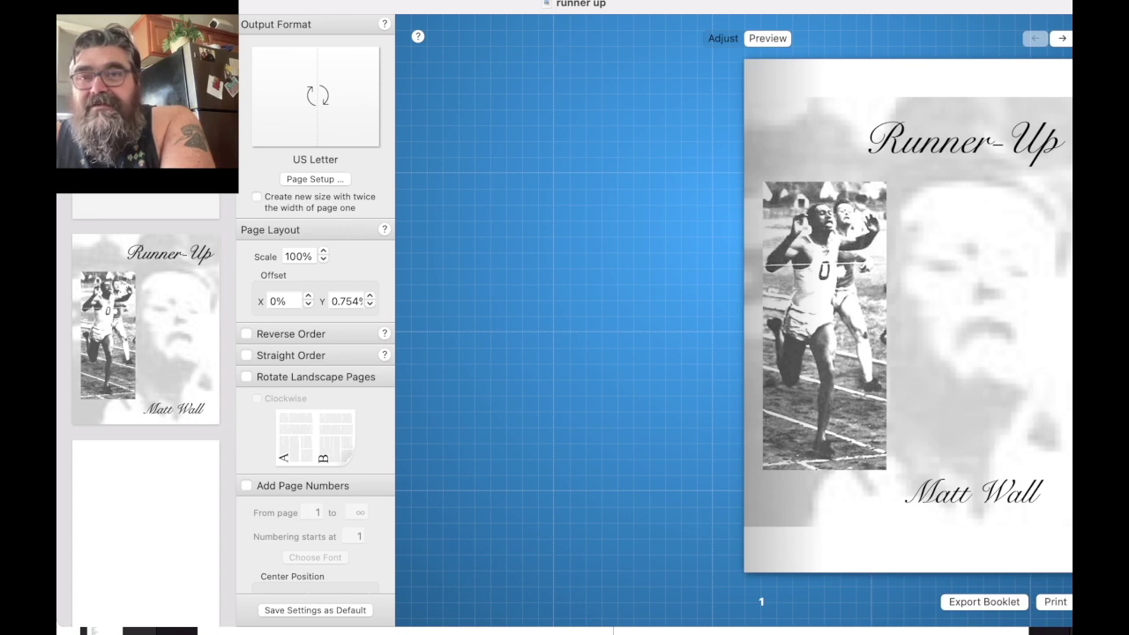
left_click(722, 38)
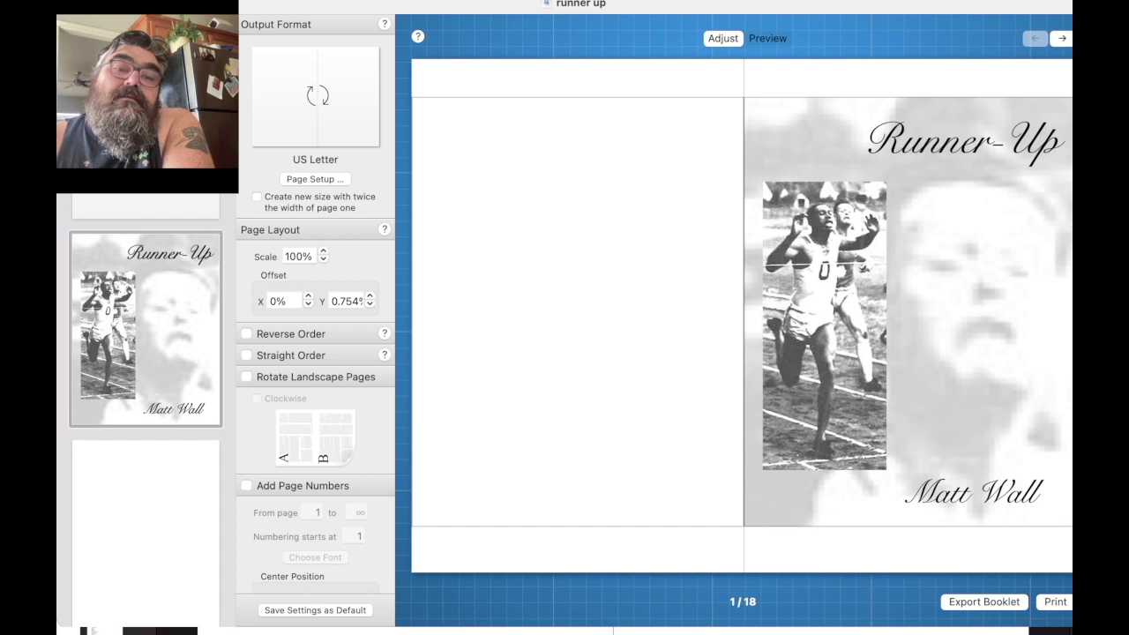
left_click(323, 252)
left_click(323, 251)
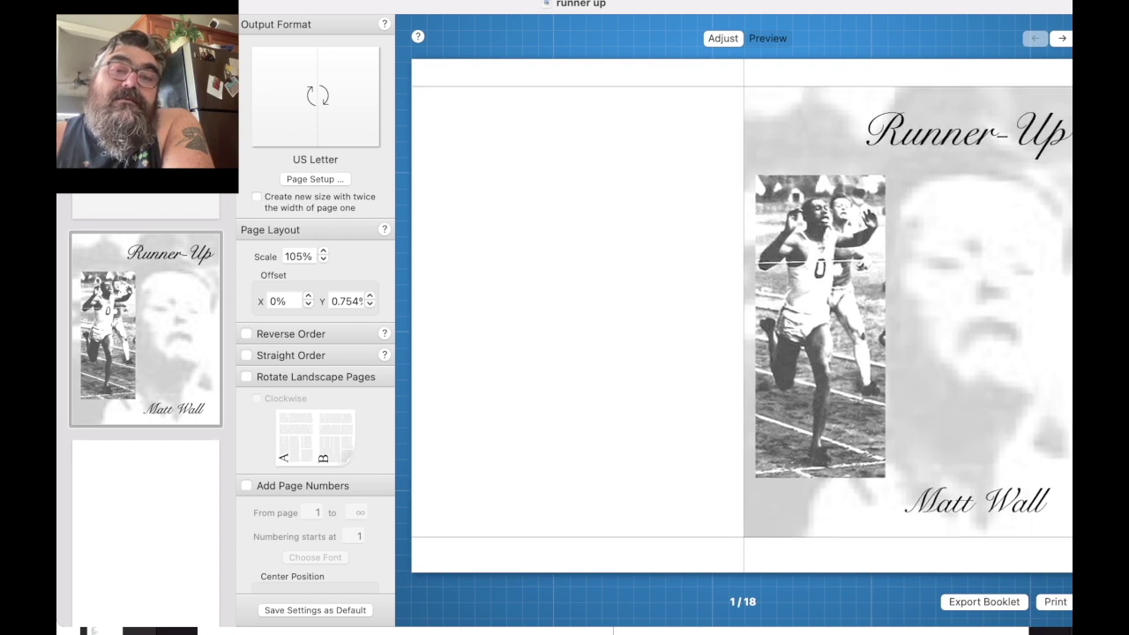
left_click(323, 260)
left_click(323, 260)
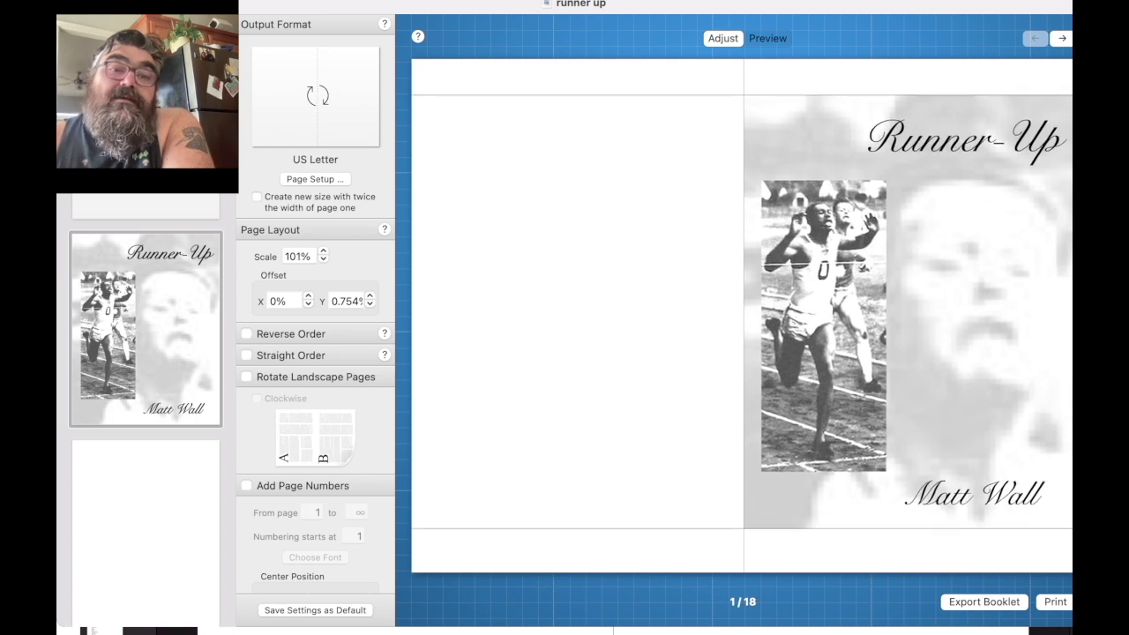
left_click(323, 261)
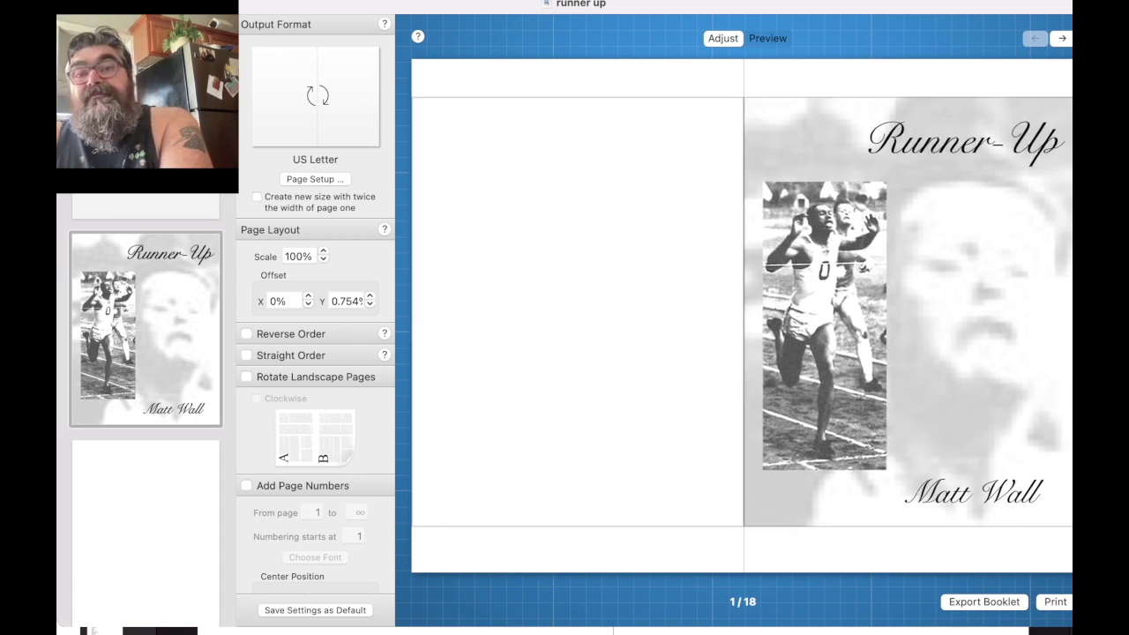
left_click(767, 38)
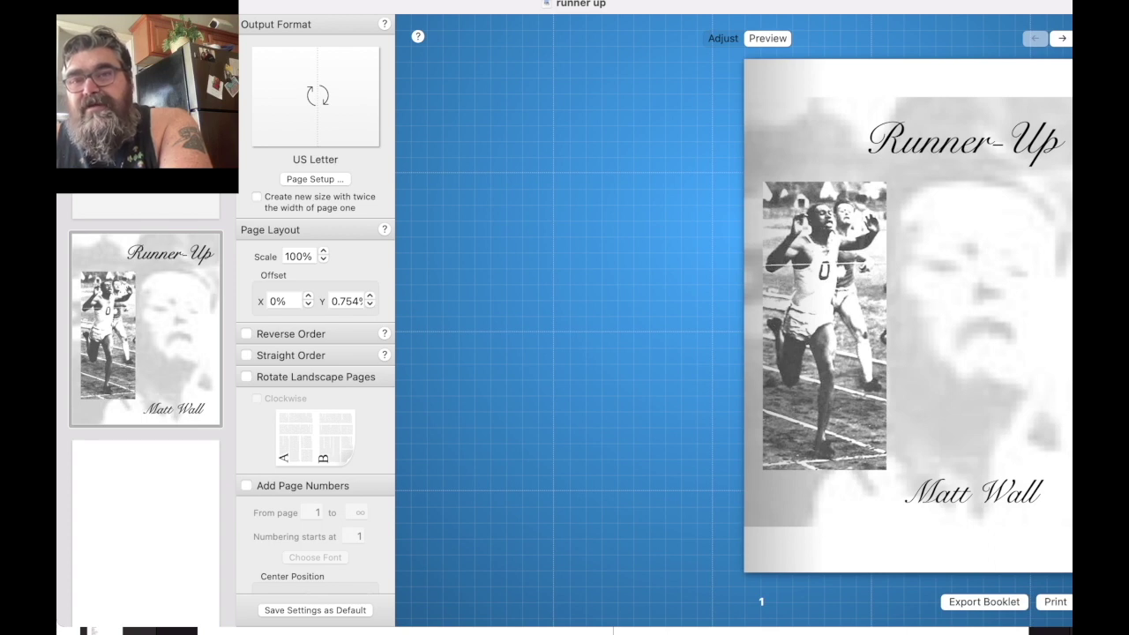
left_click(1062, 37)
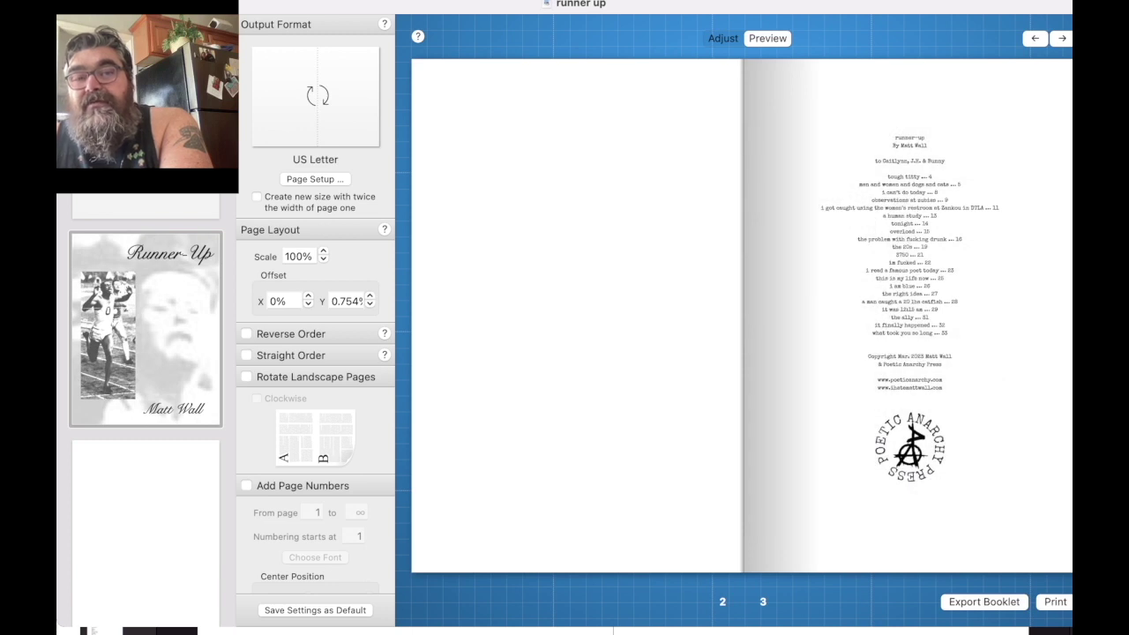
left_click(1062, 38)
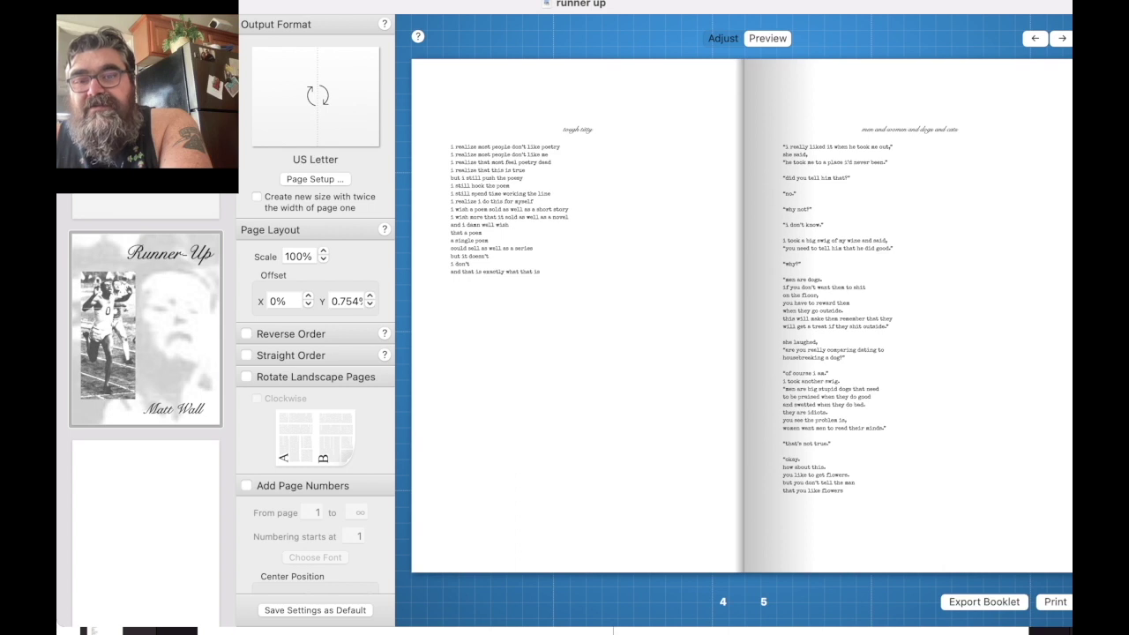
left_click(1062, 38)
left_click(1062, 38)
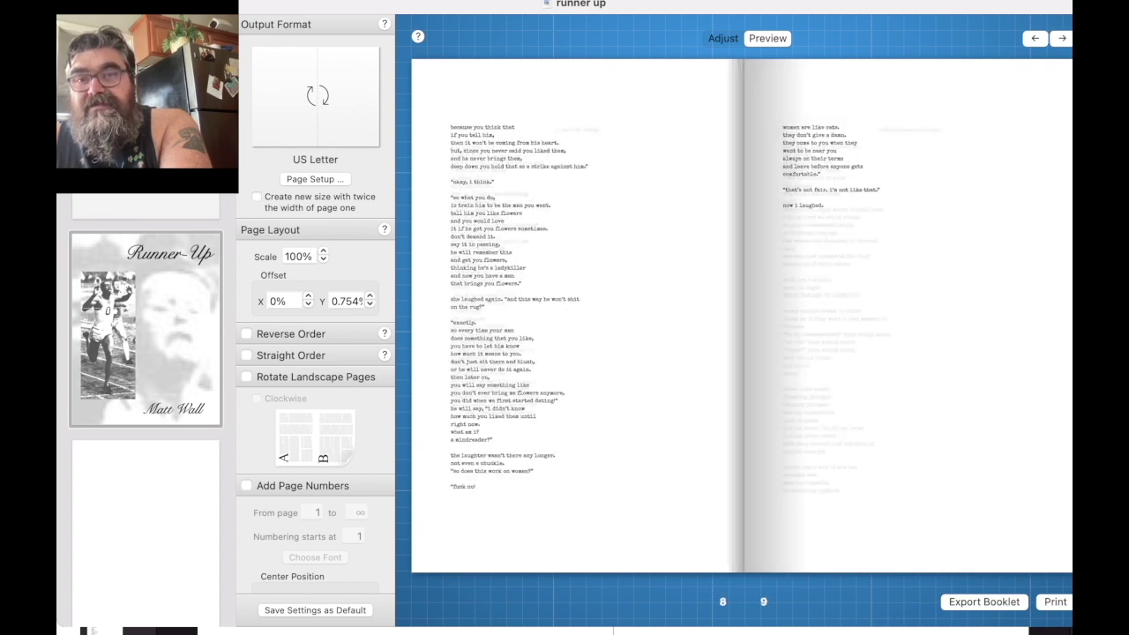
left_click(1062, 38)
left_click(1062, 38)
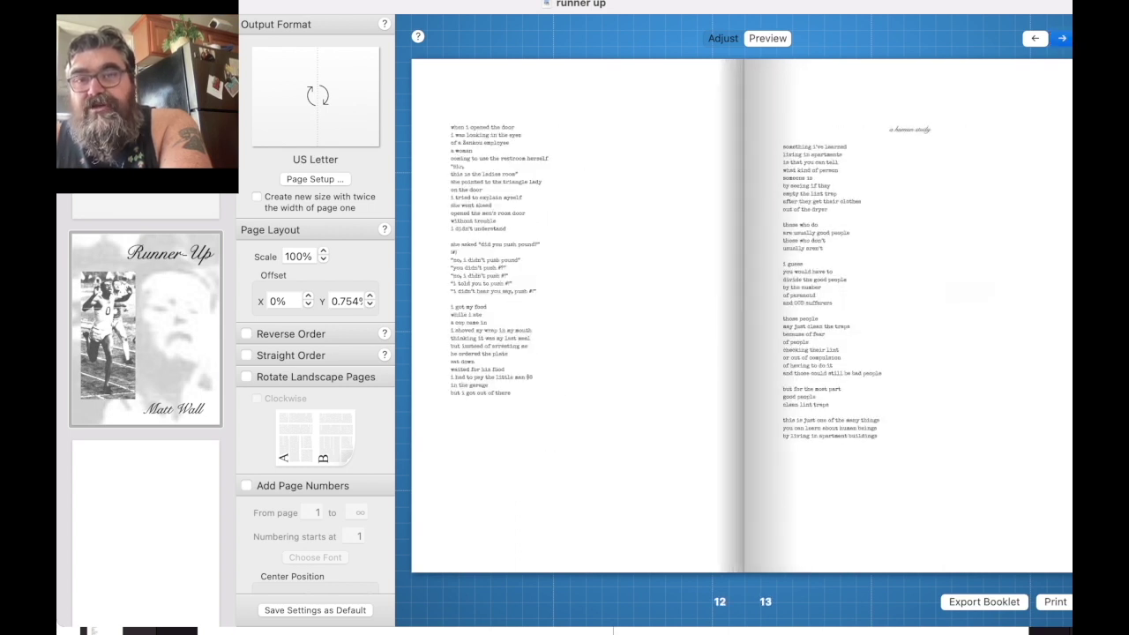
left_click(1062, 38)
left_click(1062, 38)
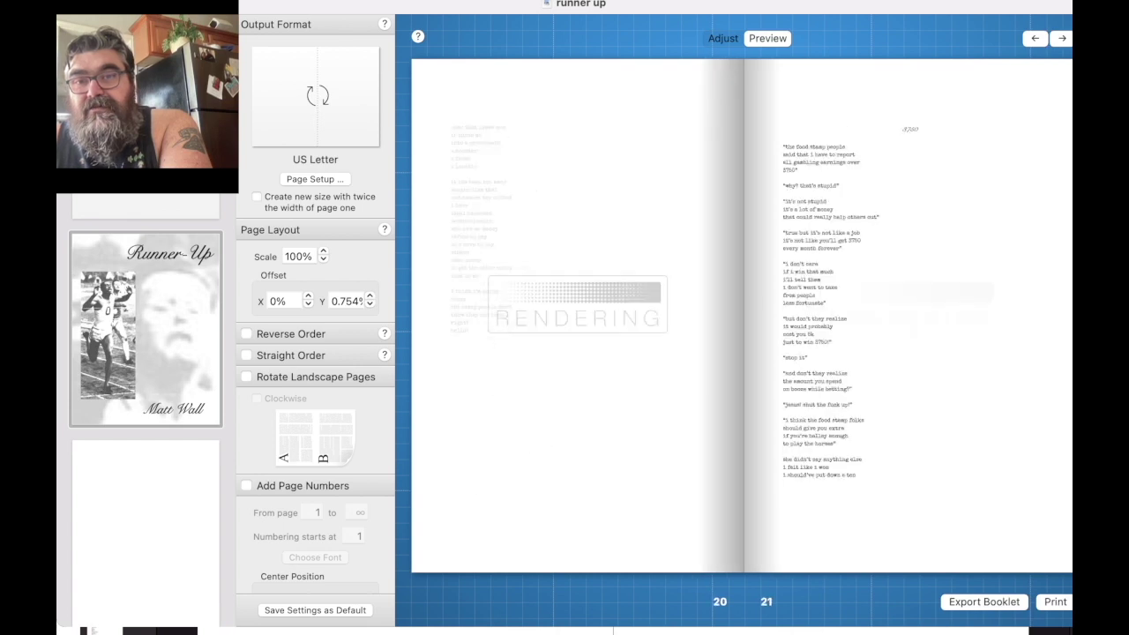
left_click(1062, 38)
left_click(1062, 38)
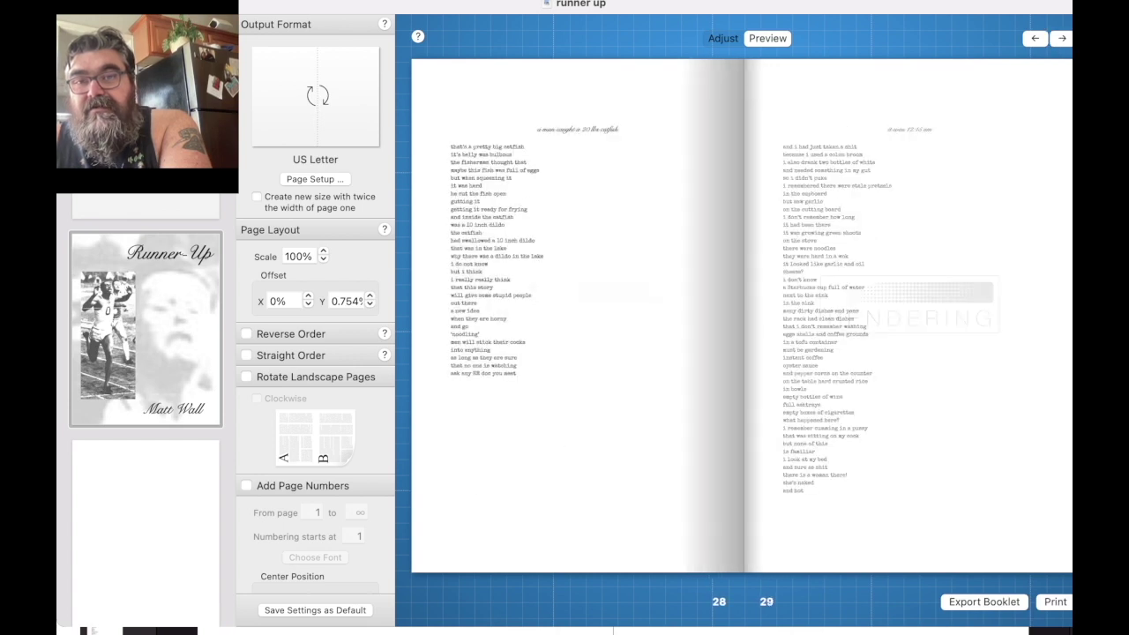
left_click(1062, 38)
left_click(1062, 38)
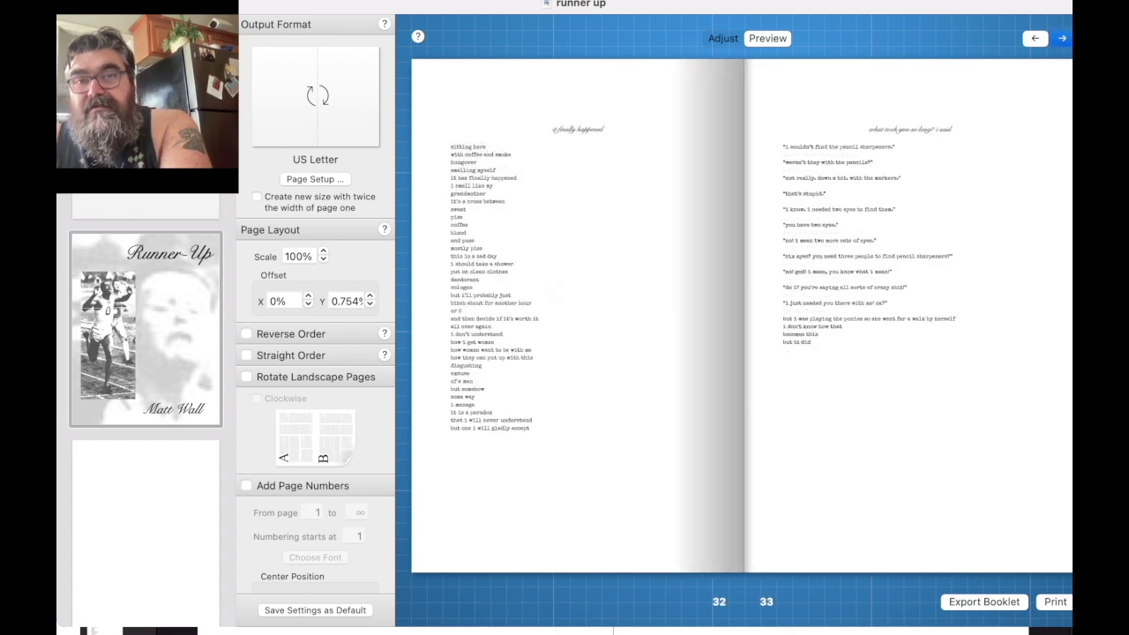
left_click(1062, 38)
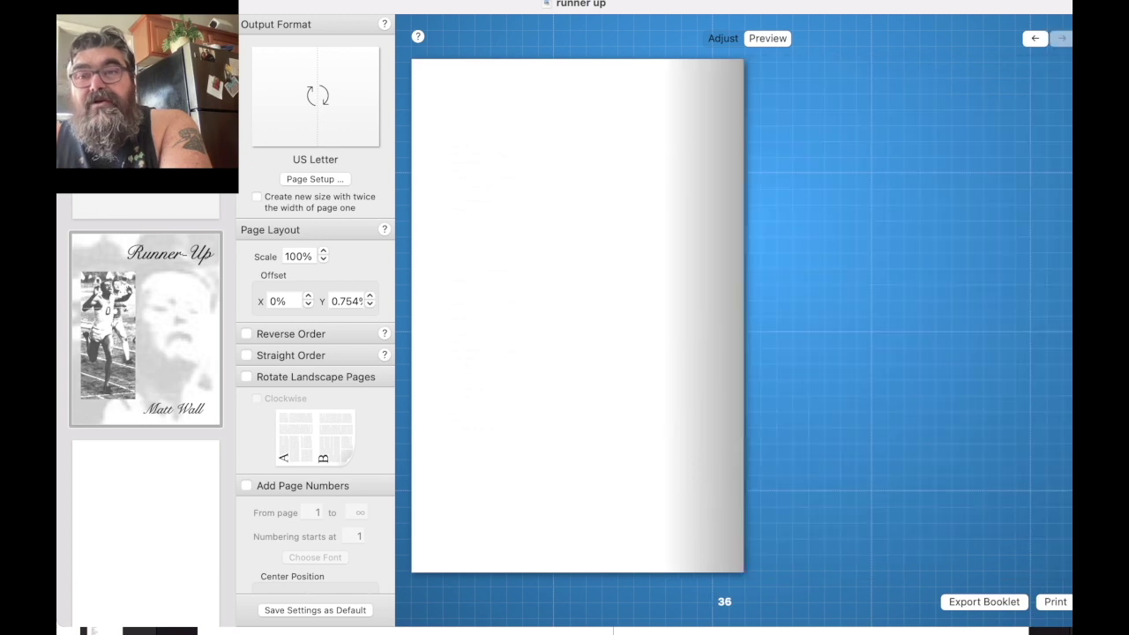
left_click(1035, 38)
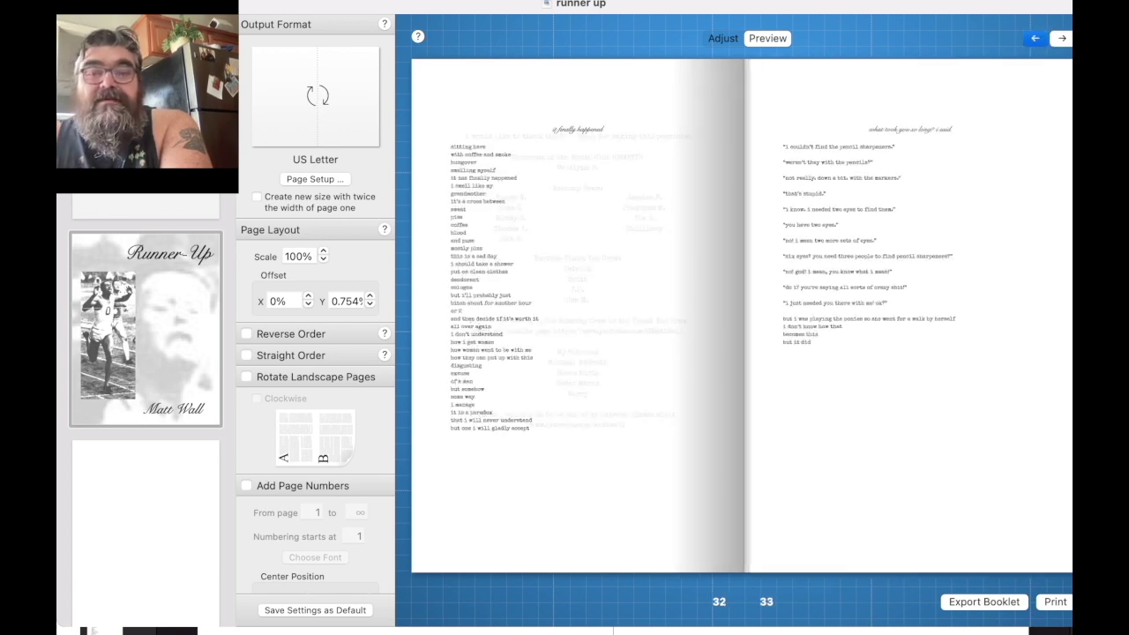
left_click(1035, 38)
left_click(1035, 37)
double_click(1034, 38)
left_click(1035, 38)
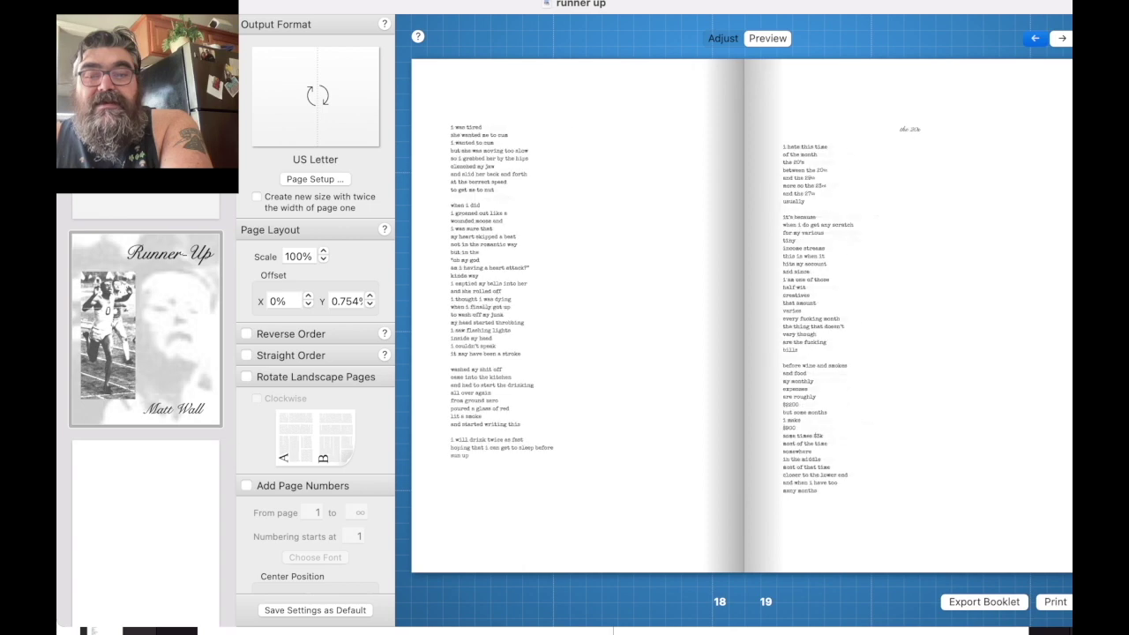
double_click(1034, 38)
double_click(1034, 38)
left_click(1035, 38)
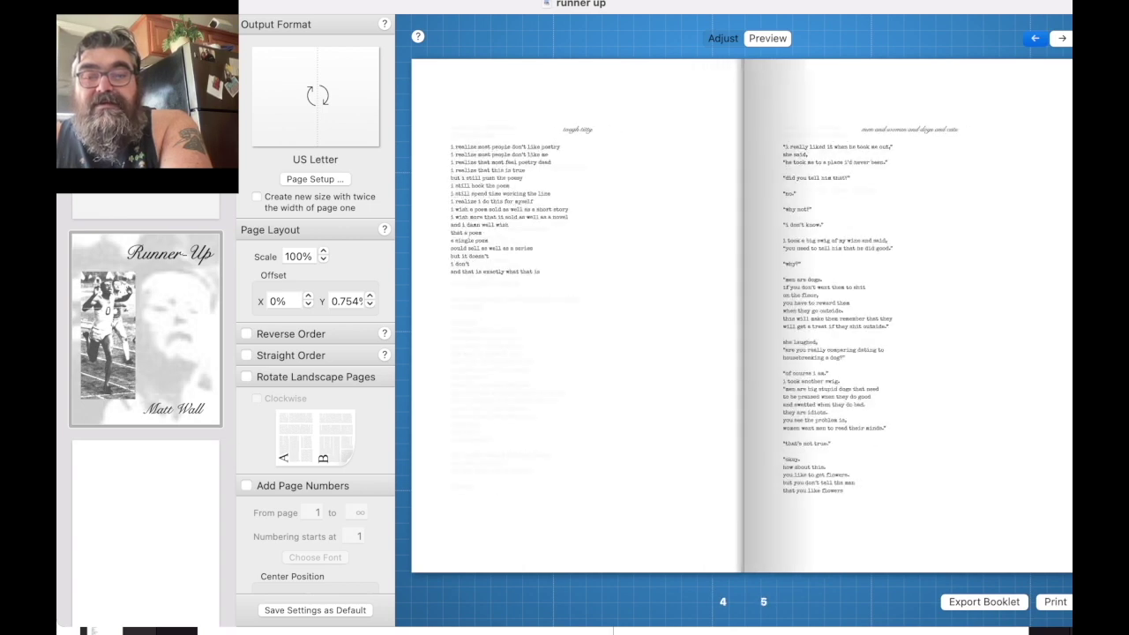
double_click(1035, 38)
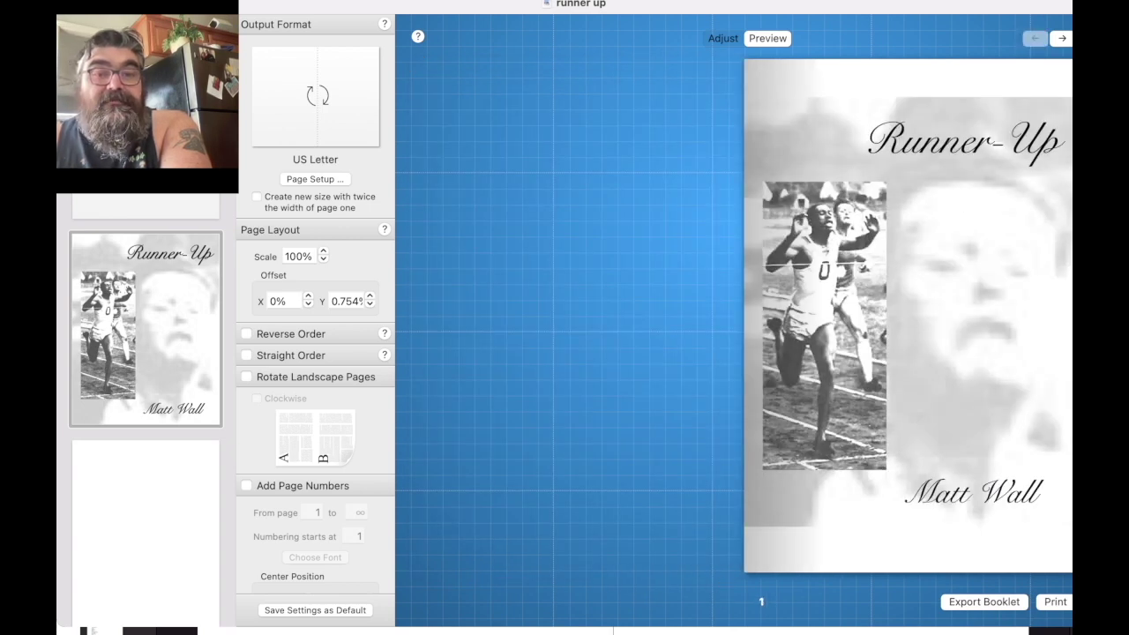
left_click(246, 485)
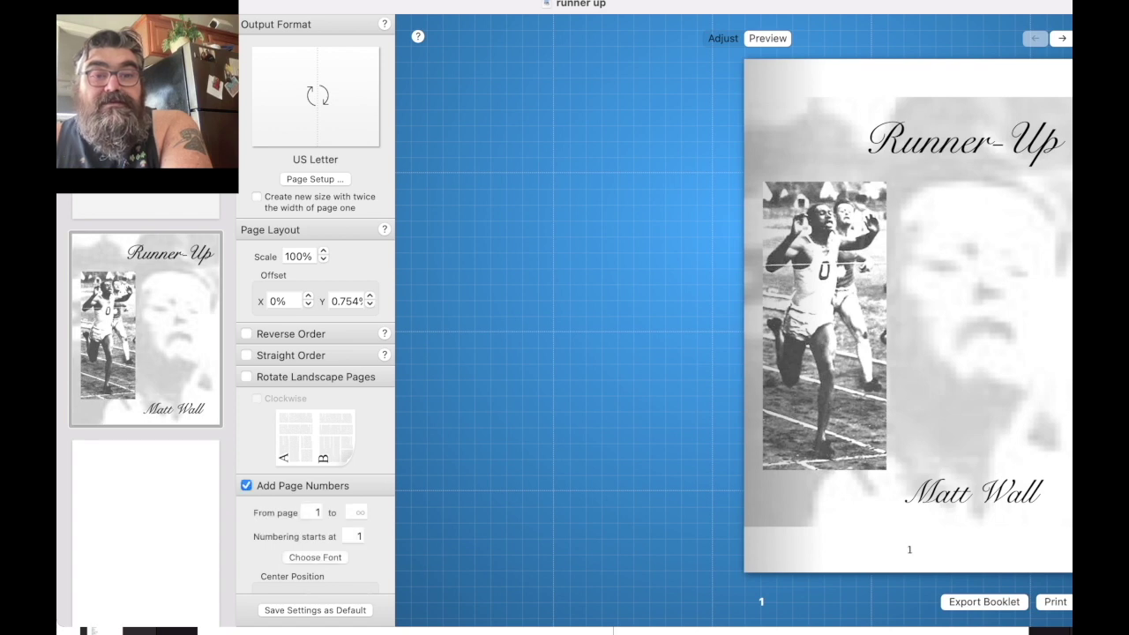
Step: Number pages 4 to 34, with numbering starting at 4
key("Tab")
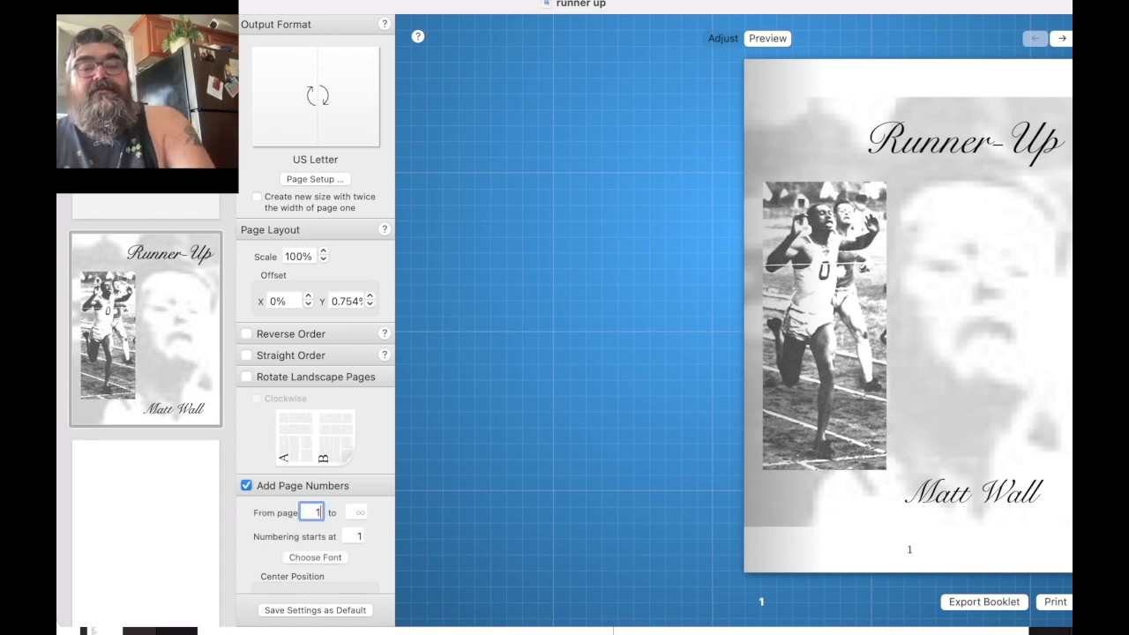
type("4")
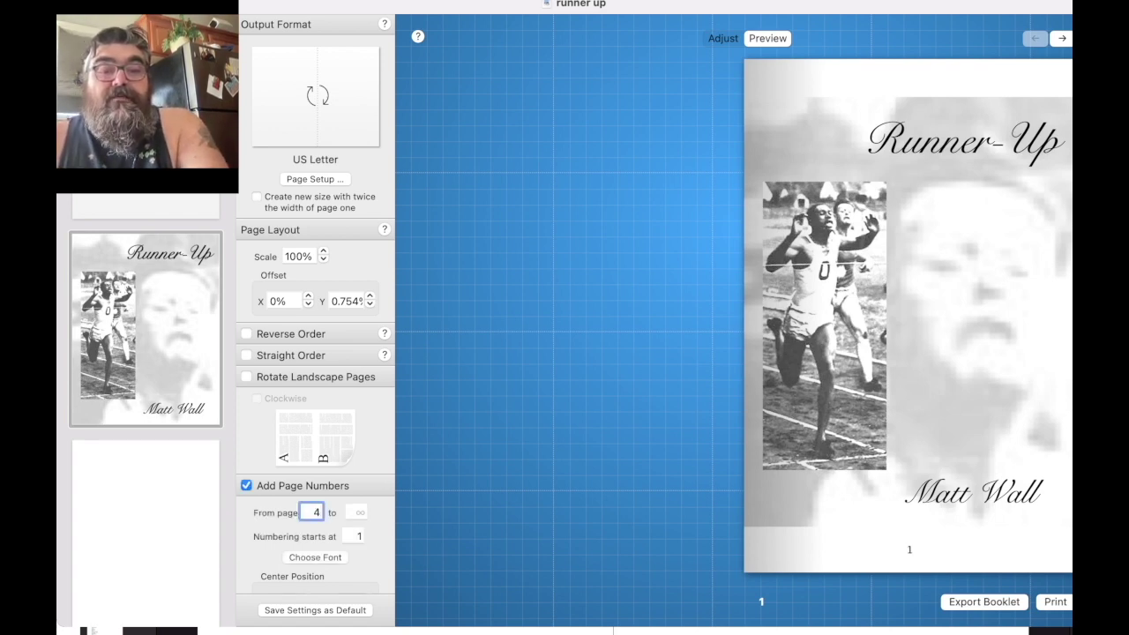
key("Tab")
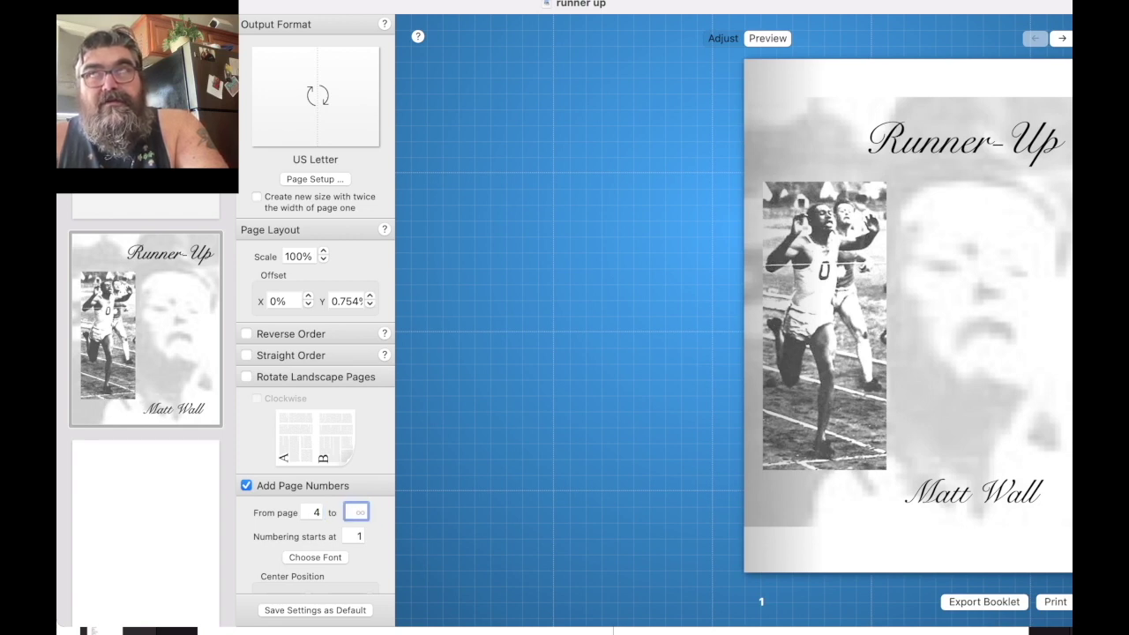
type("3")
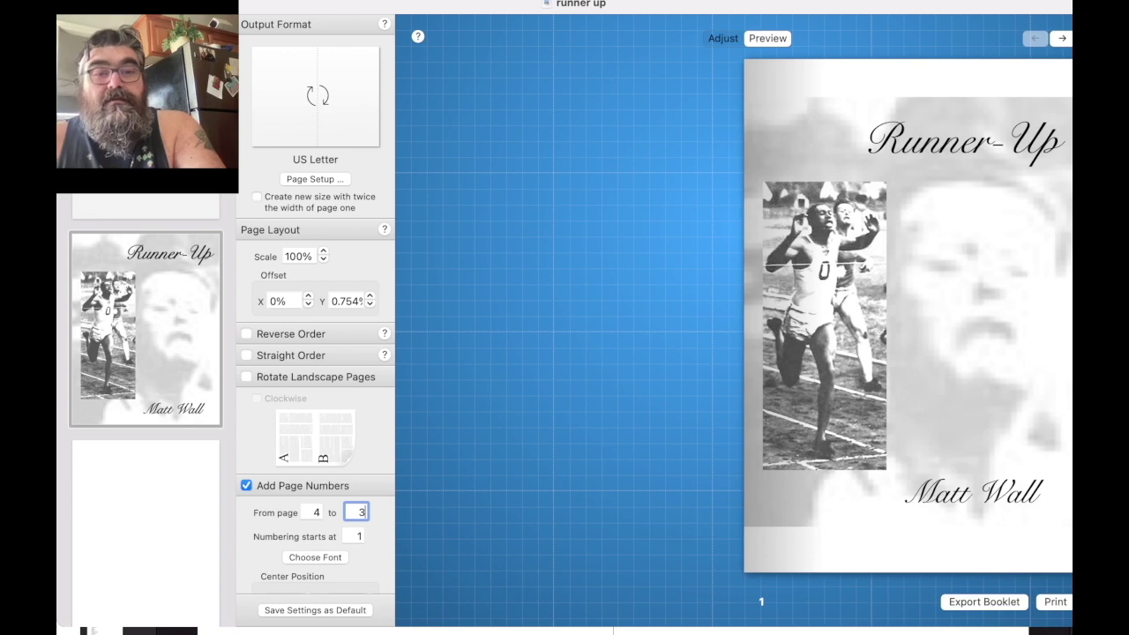
type("4")
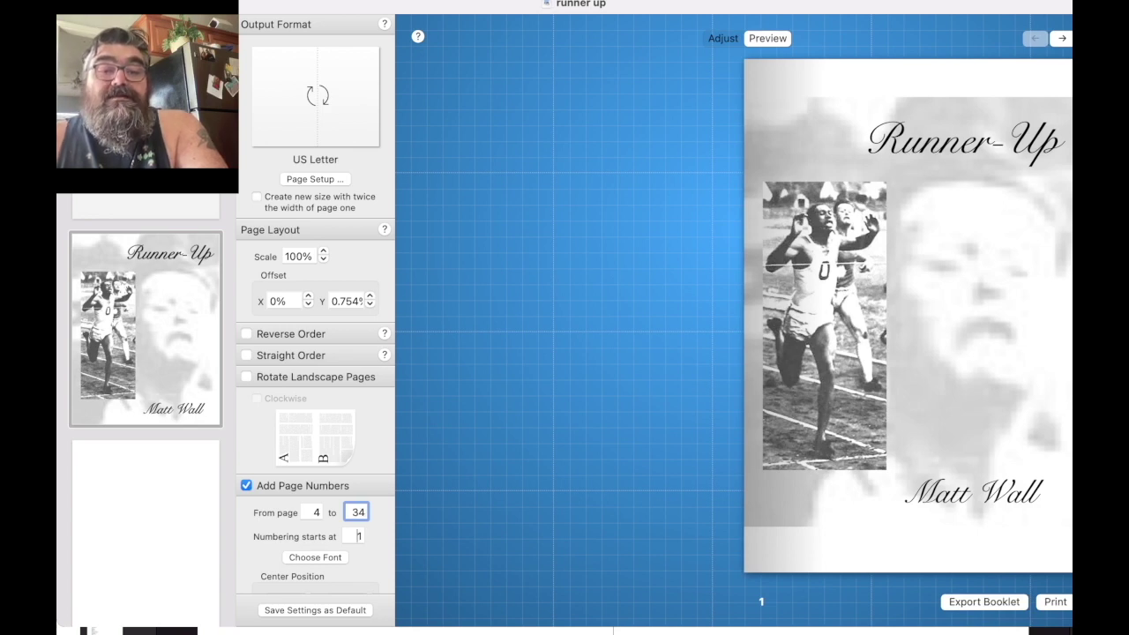
key("Tab")
type("4")
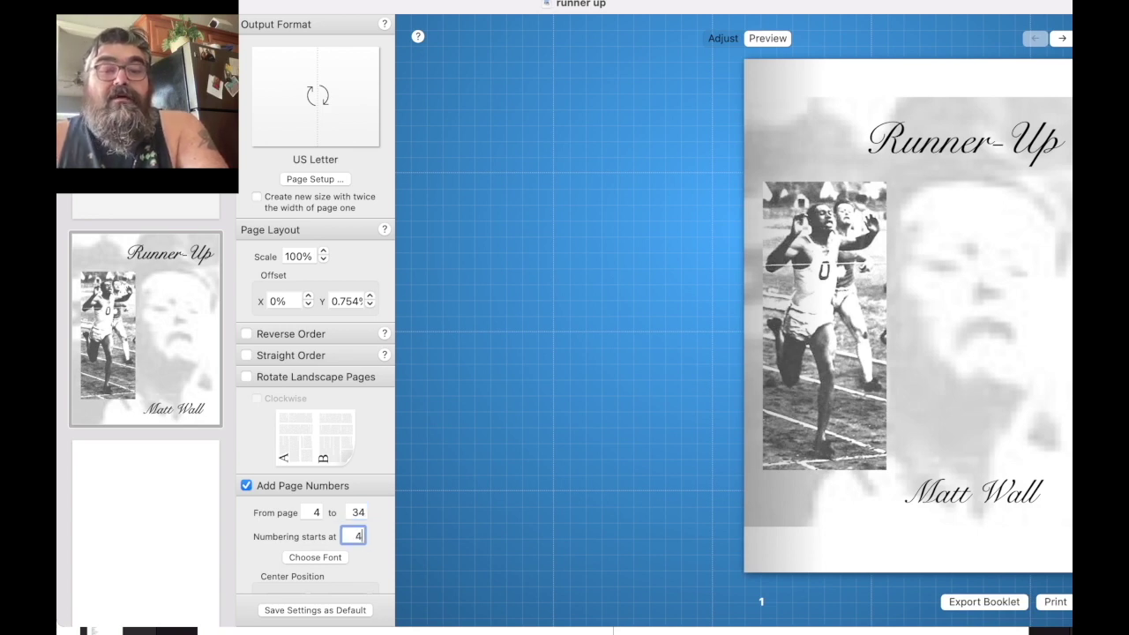
left_click(314, 556)
key("Tab")
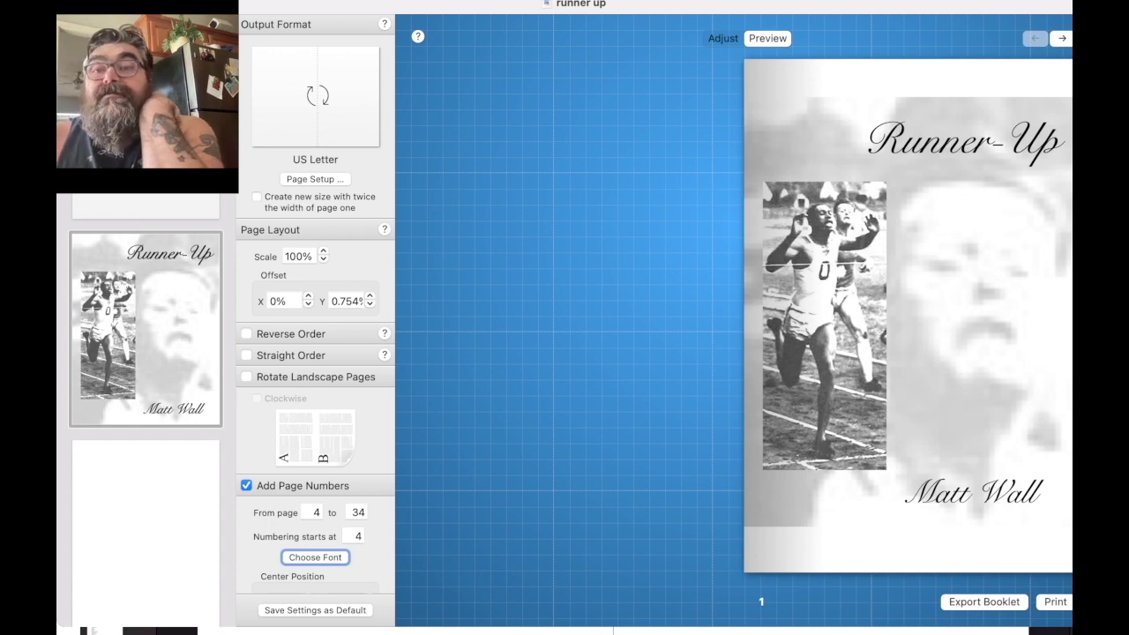
Step: Page forward through the preview spreads, checking the page numbers at each foot
key("Right")
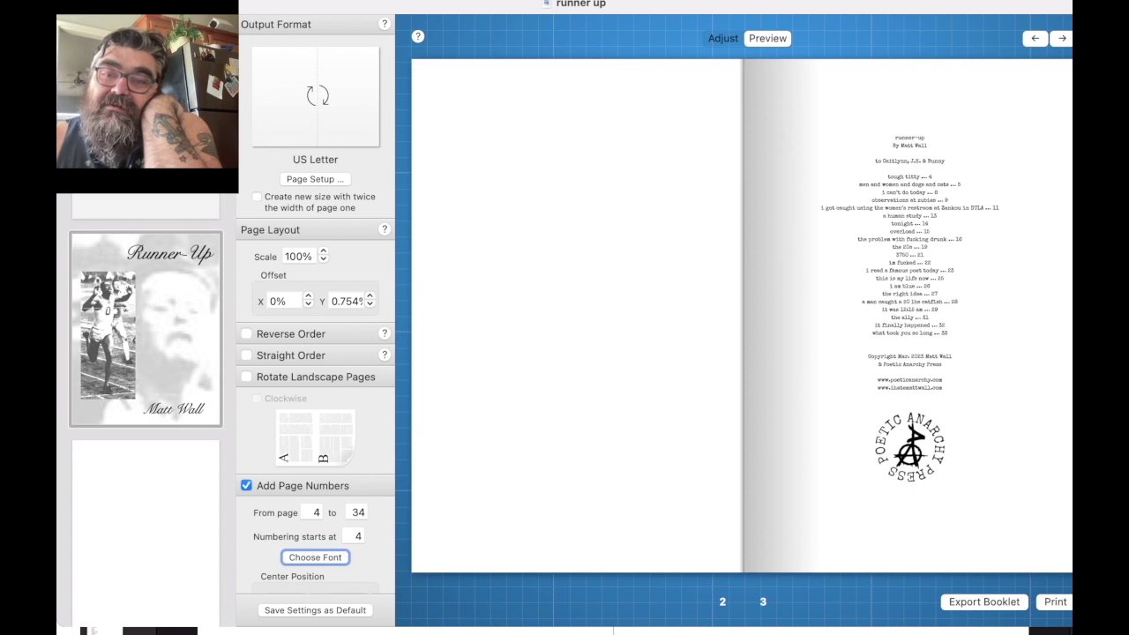
key("Right")
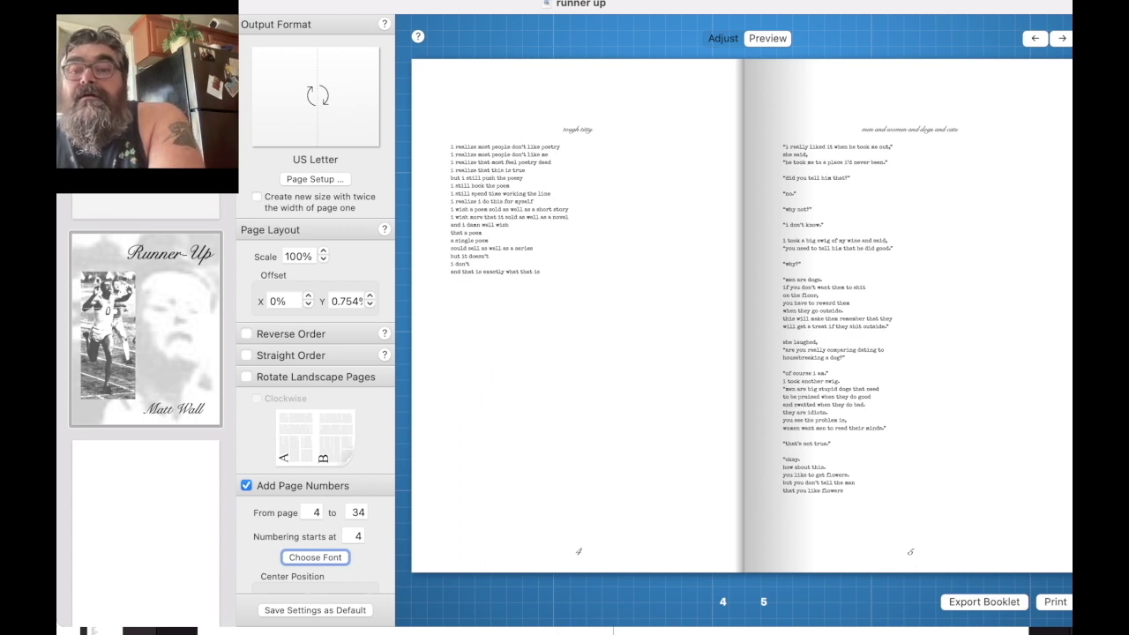
key("Right")
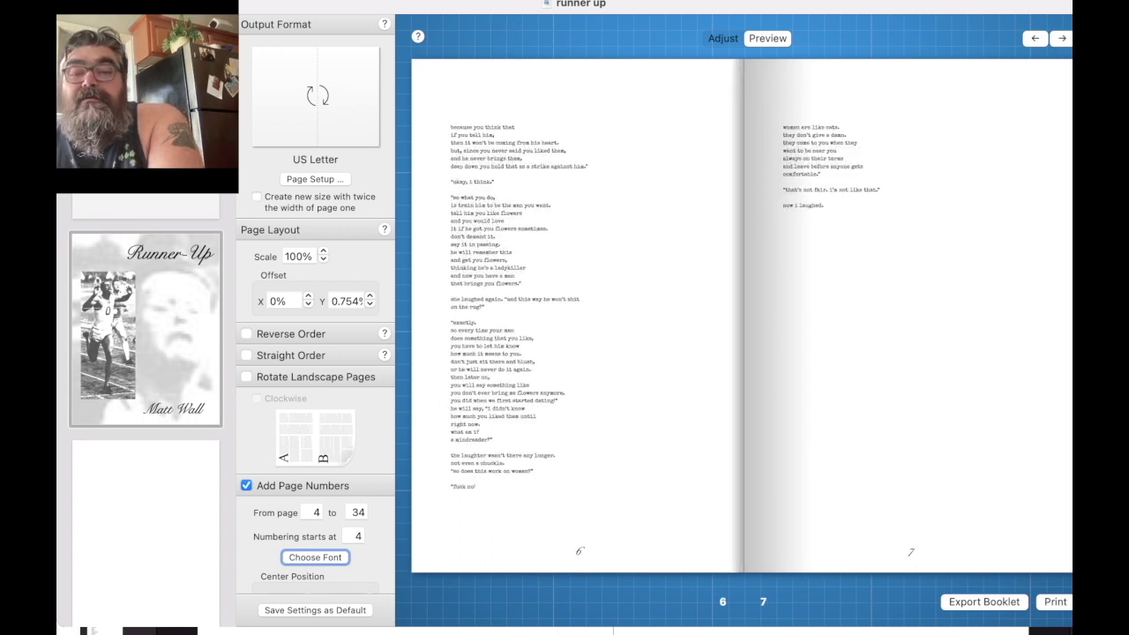
key("Right")
key("Right")
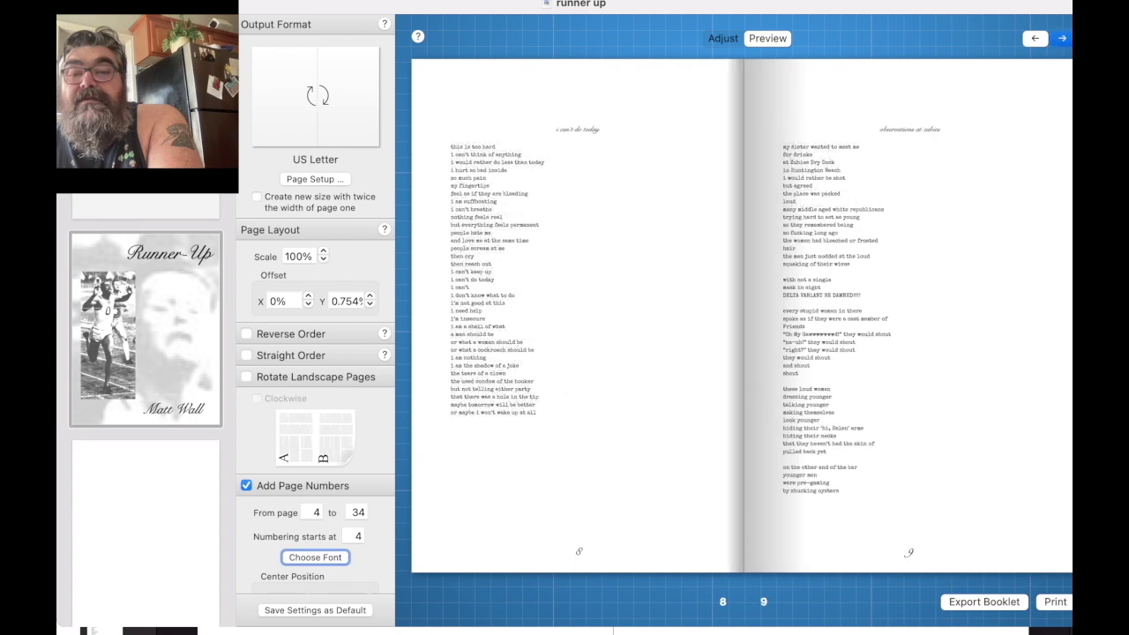
key("Right")
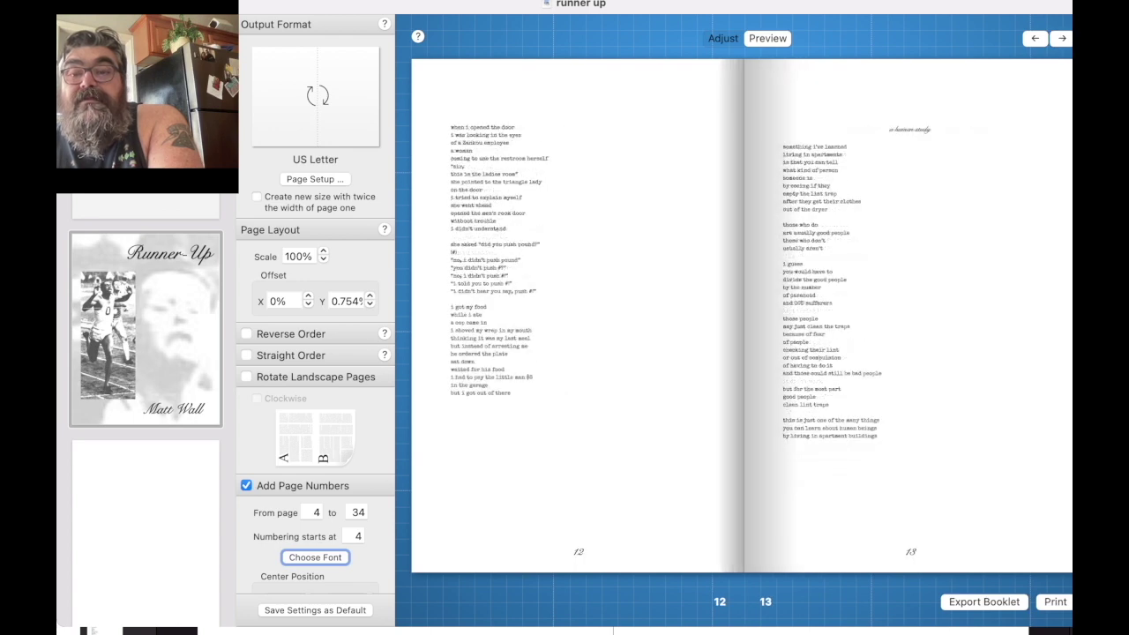
key("Right")
key("Right")
key("Right")
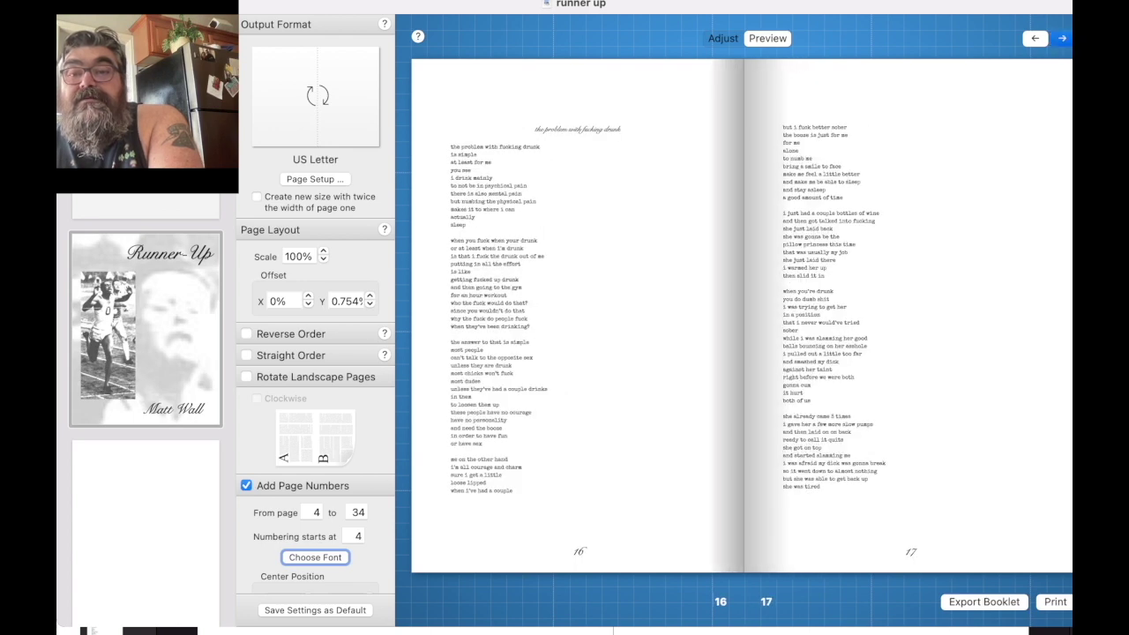
key("Right")
key("Right")
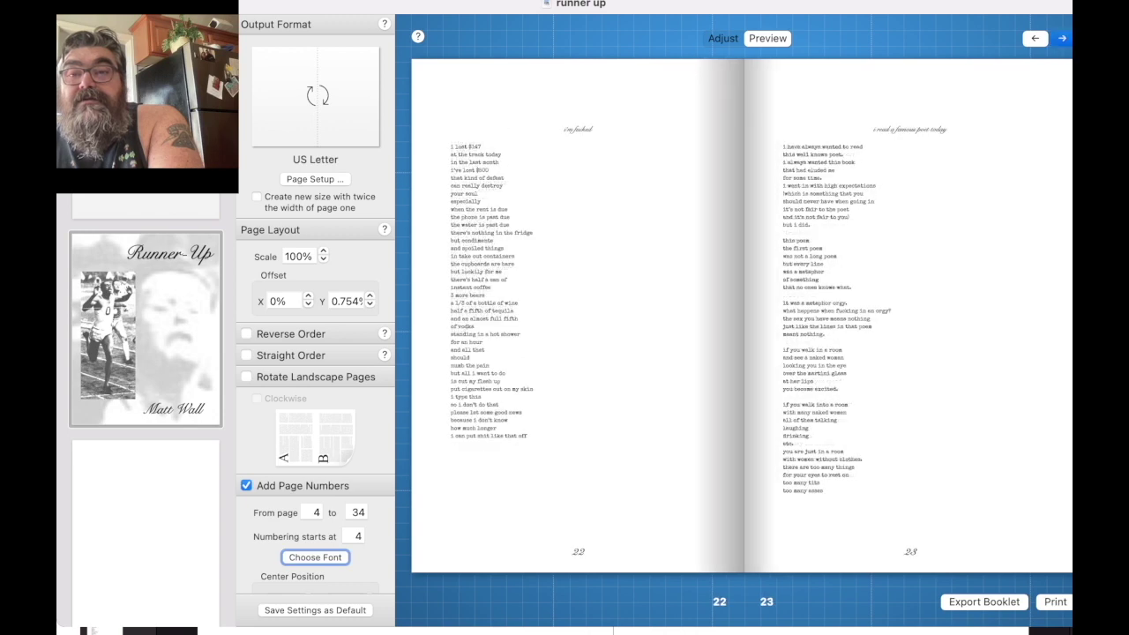
key("Right")
key("Right")
key("Right")
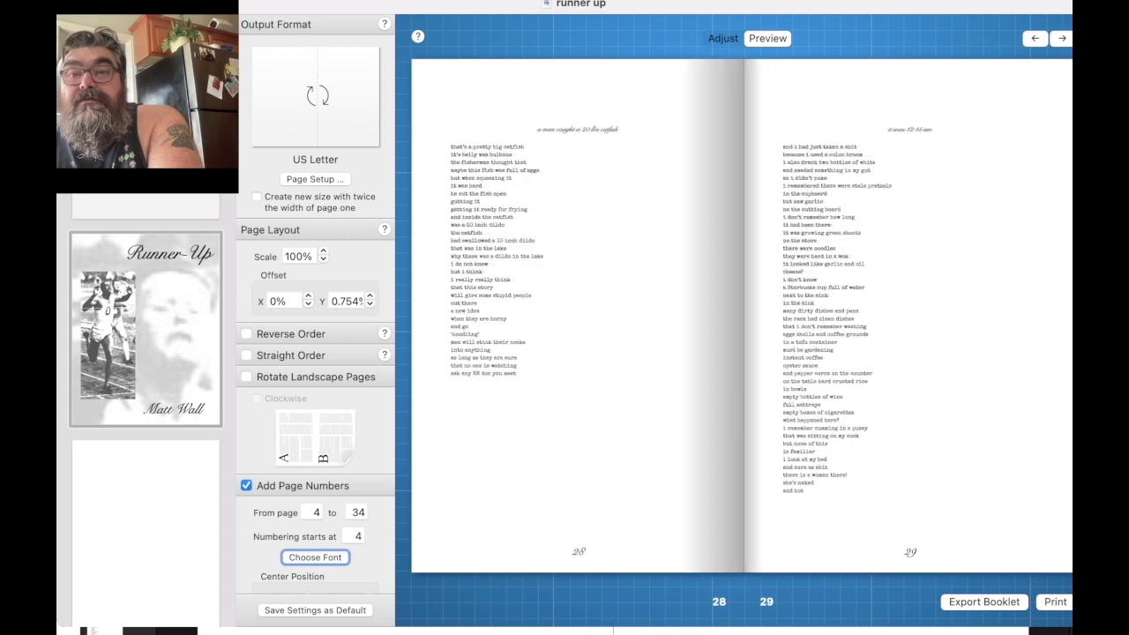
key("Right")
key("Right")
key("Right")
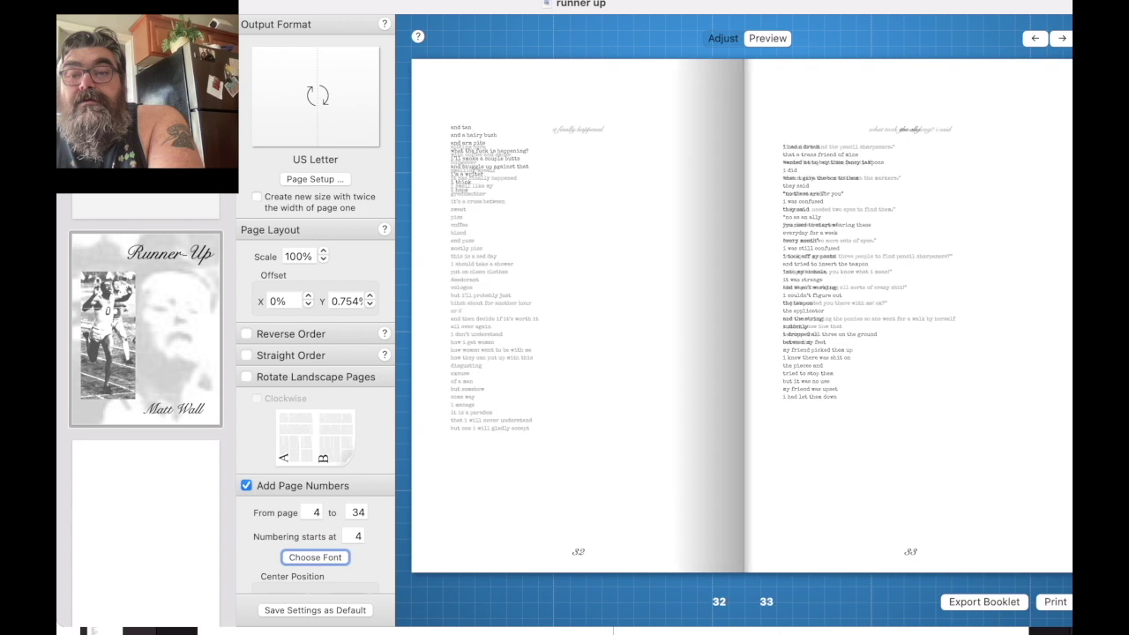
key("Right")
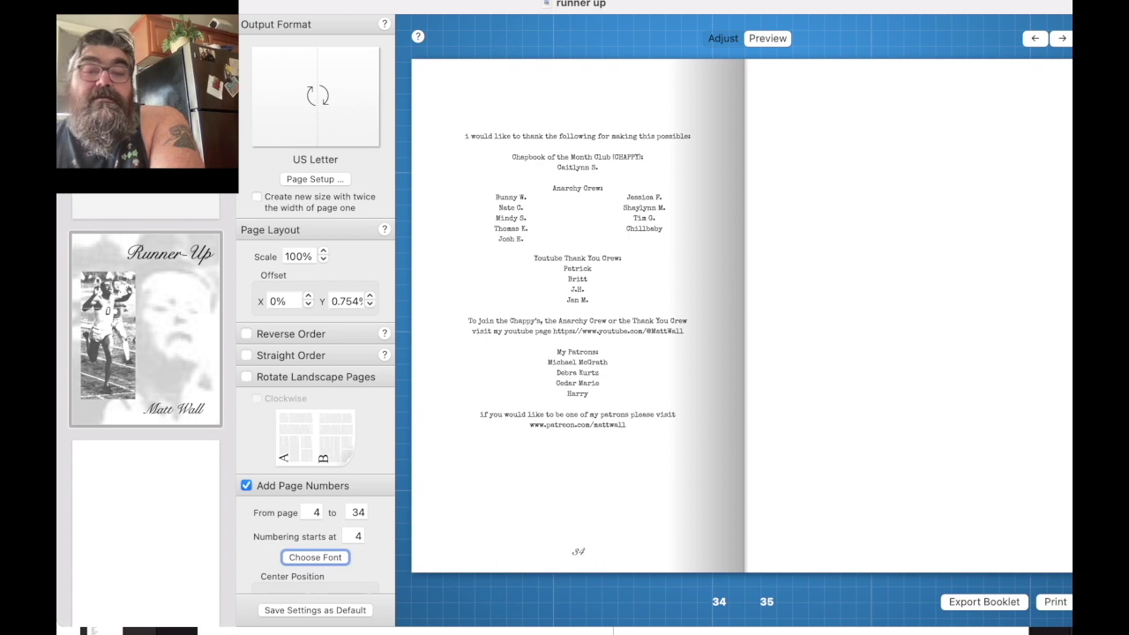
Step: Change the last numbered page from 34 to 33
key("shift+Tab")
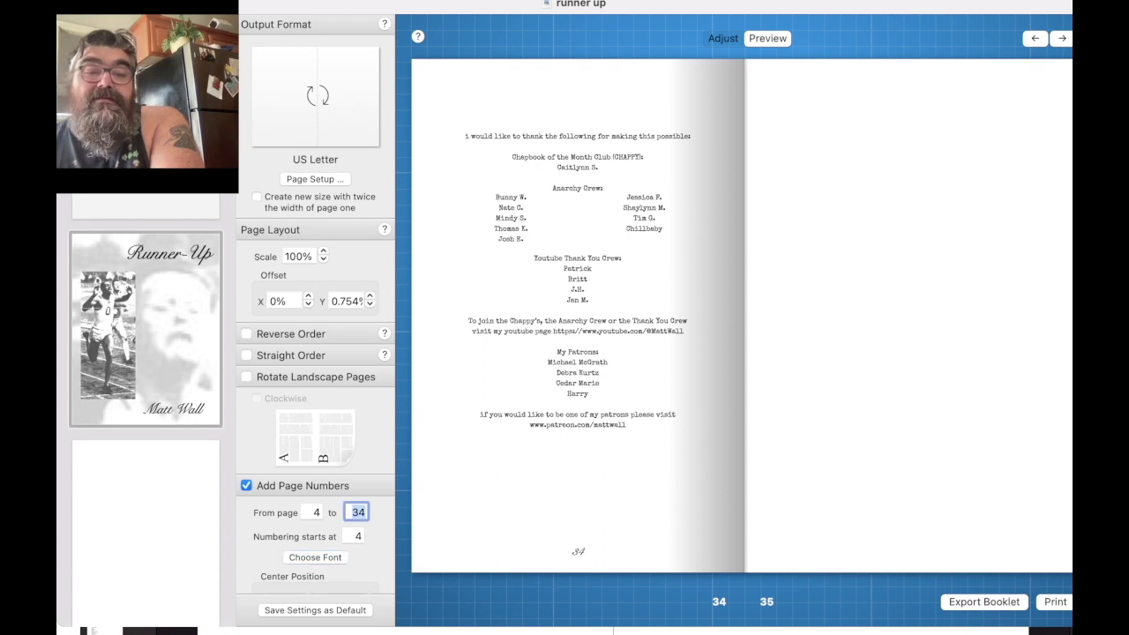
key("BackSpace")
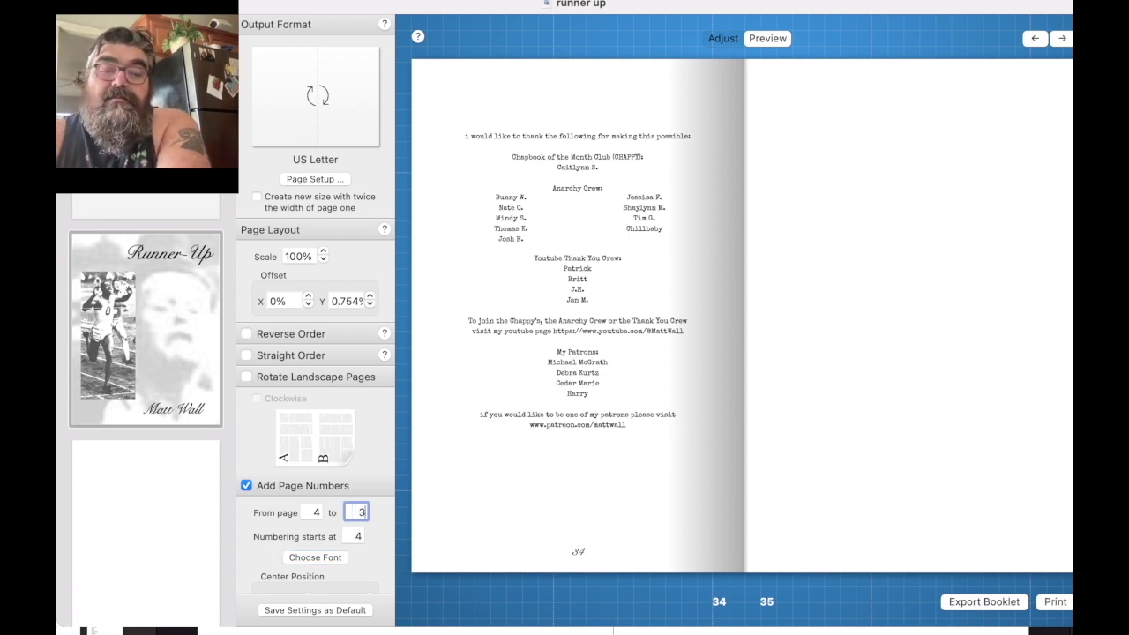
type("3")
key("Return")
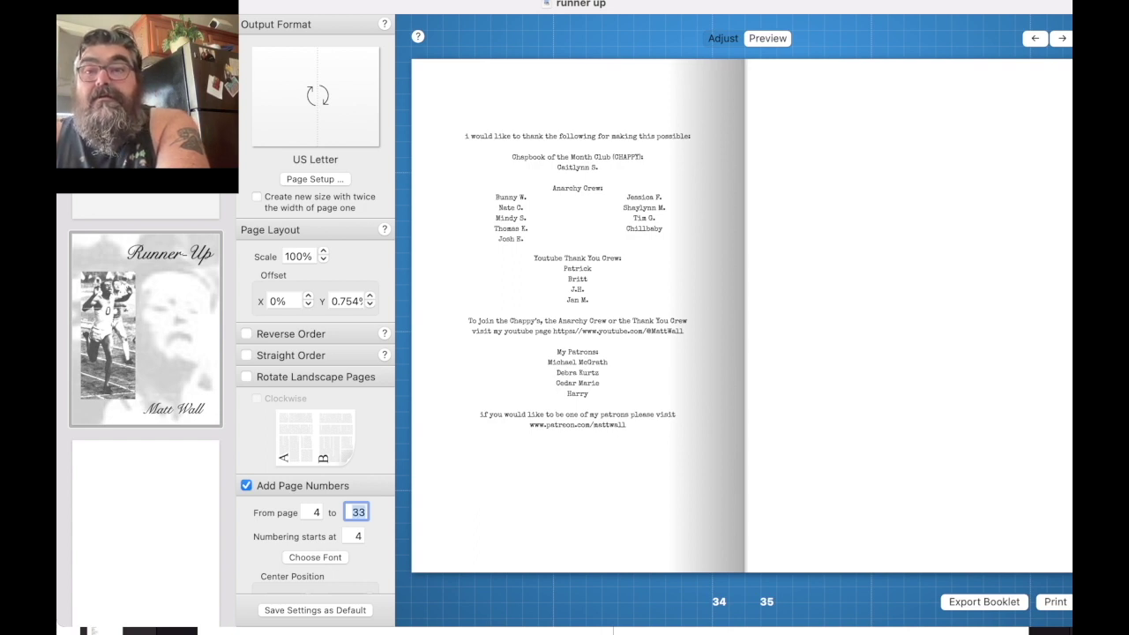
Step: Page back through the preview spreads to the booklet's cover
key("Left")
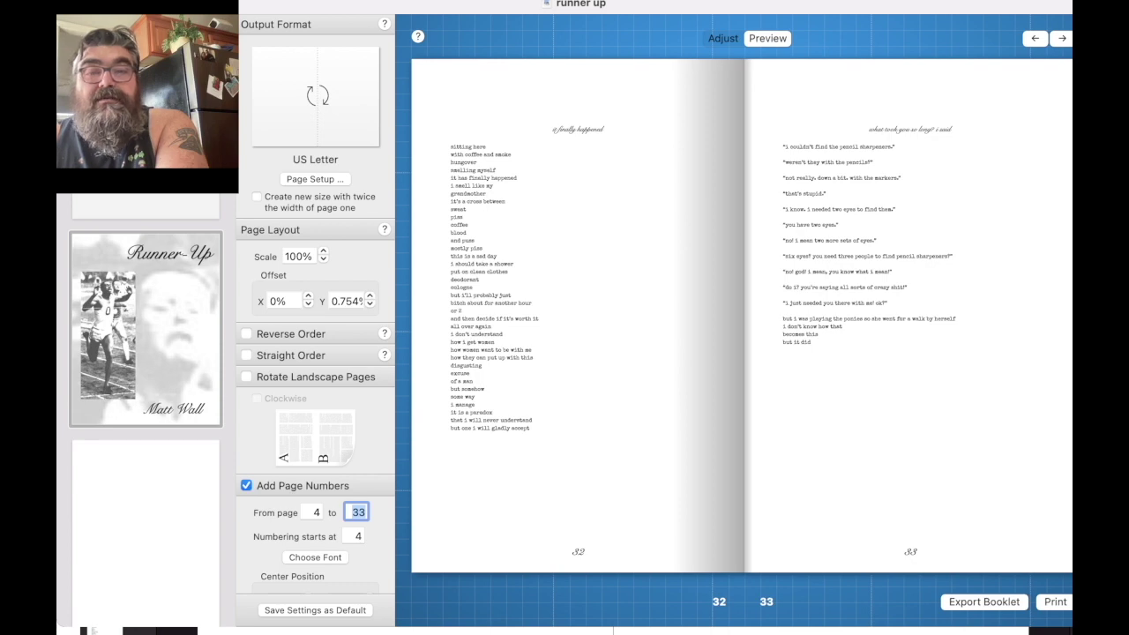
key("Left")
key("Left")
key("Left")
key("Left")
key("Left")
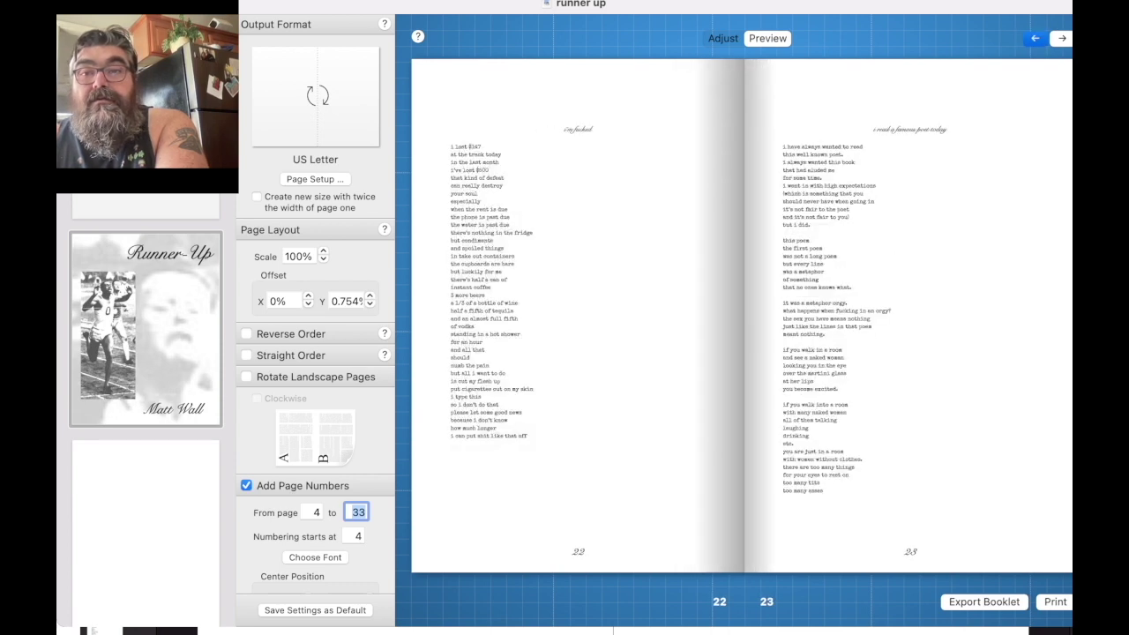
key("Left")
key("Left")
key("Left")
key("Left")
key("Left")
key("Left")
key("Left")
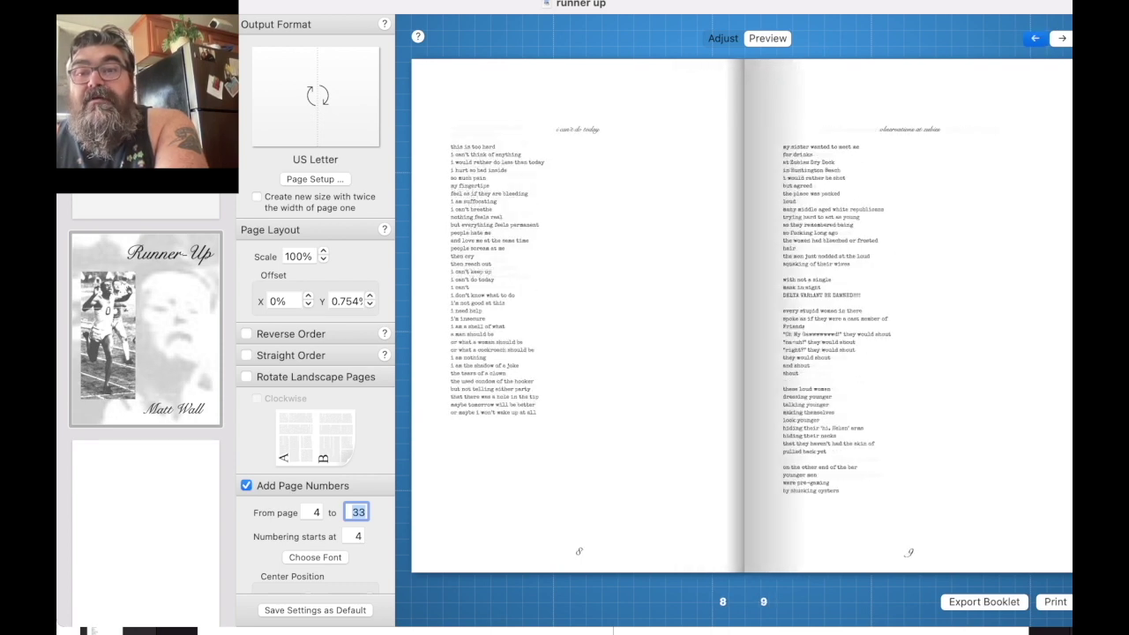
key("Left")
key("Left")
key("Left")
key("Left")
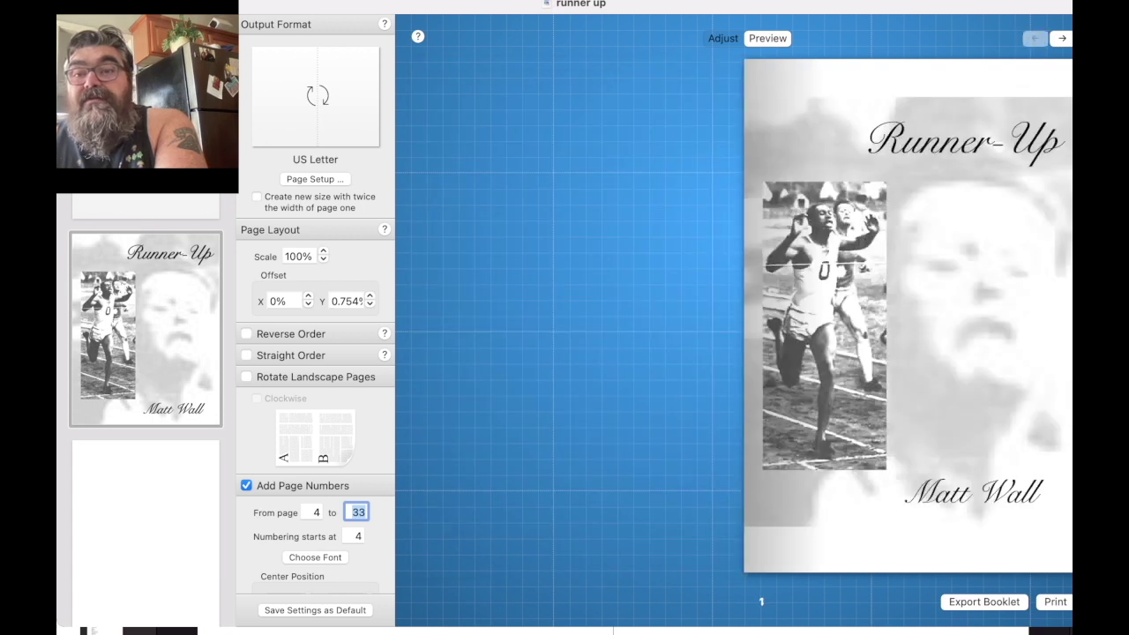
key("Right")
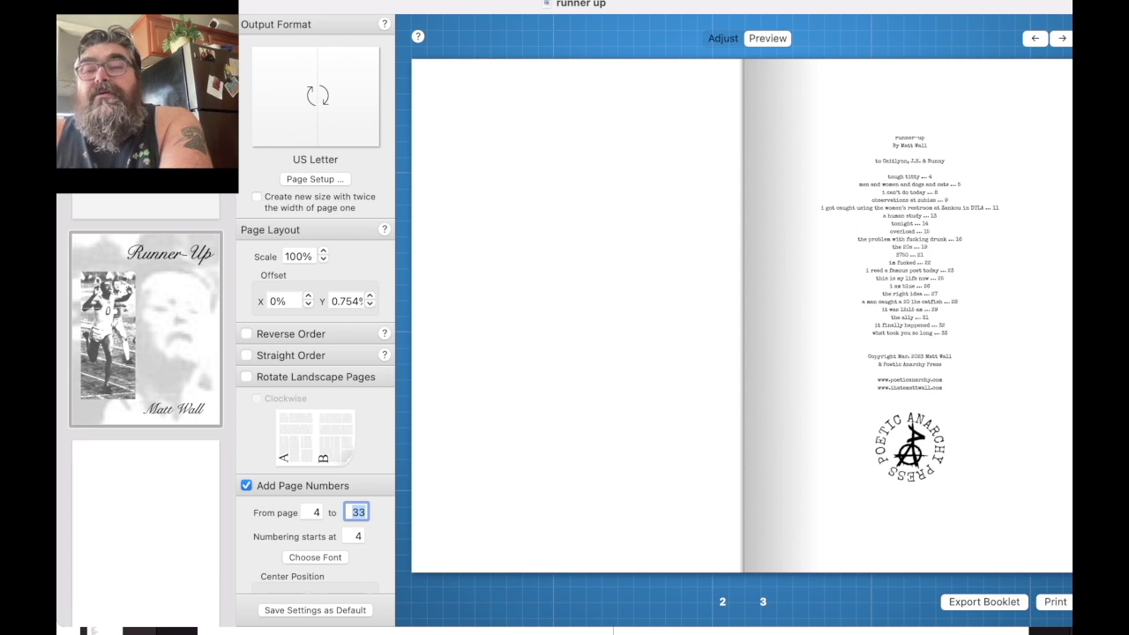
left_click(1035, 38)
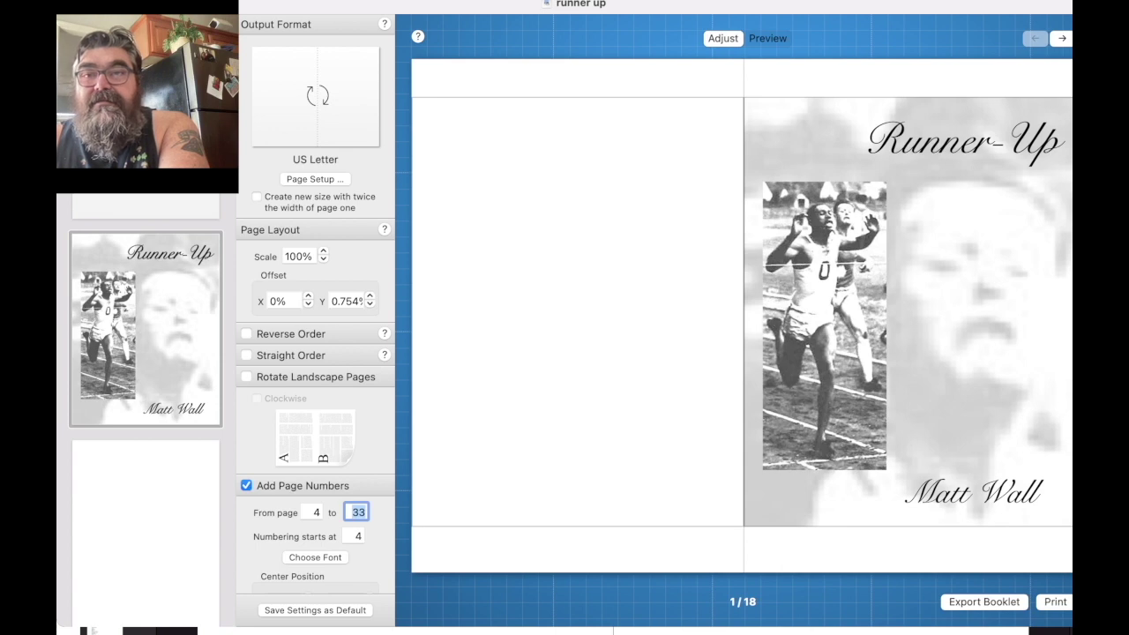
Step: Advance the sheet counter to 18/18, the sheet pairing pages 18 and 19
left_click(1062, 38)
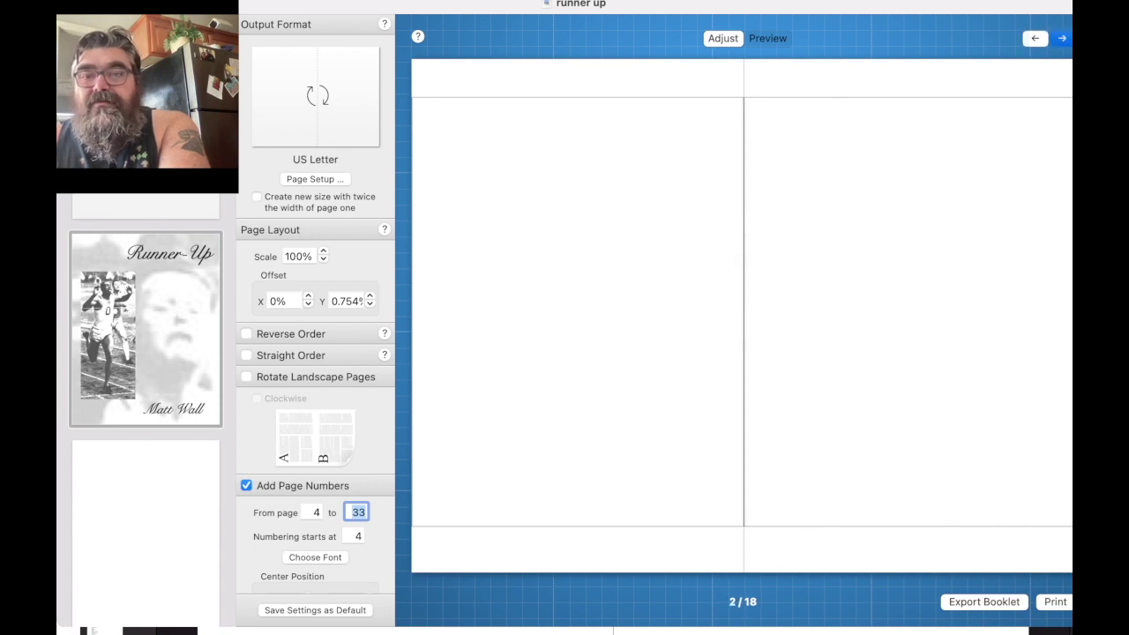
left_click(1062, 38)
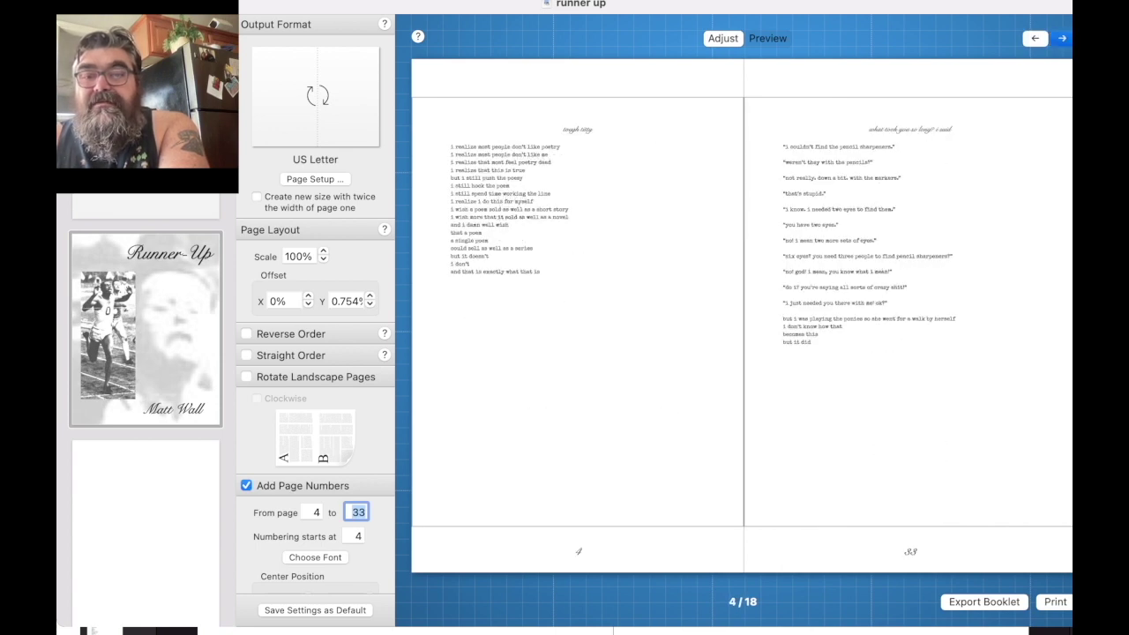
left_click(1062, 38)
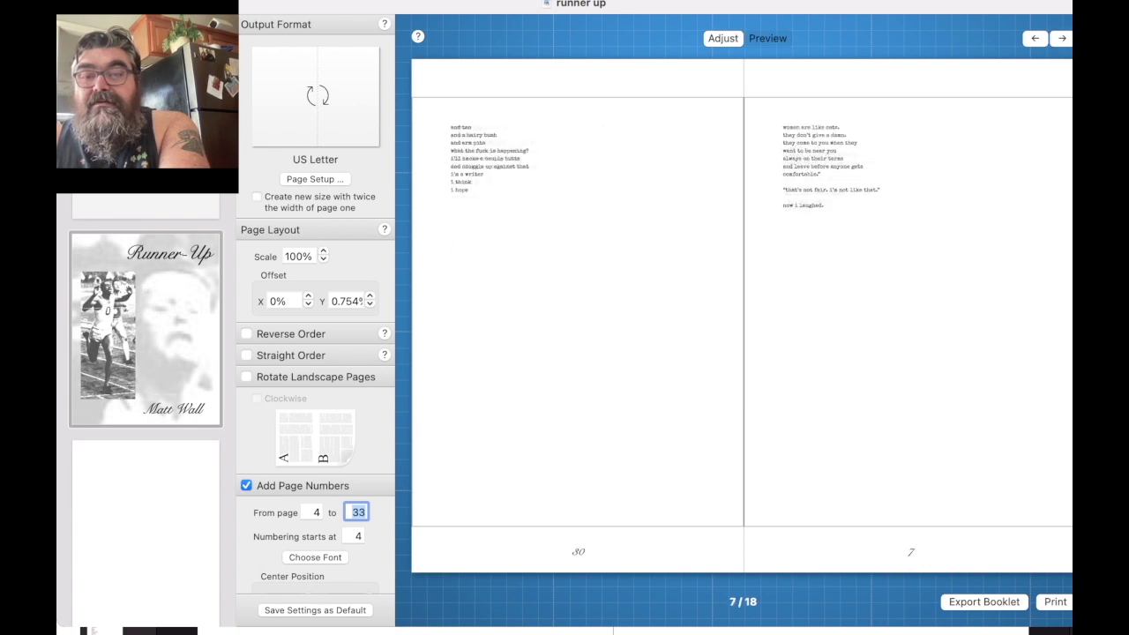
left_click(1062, 38)
left_click(1062, 38)
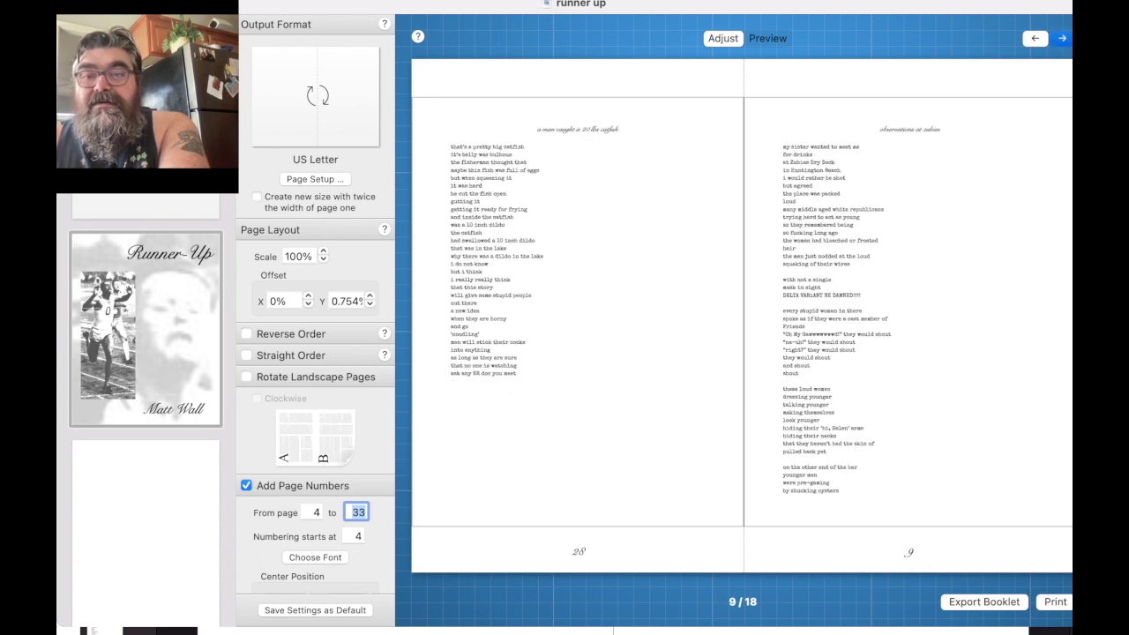
left_click(1062, 38)
left_click(1062, 38)
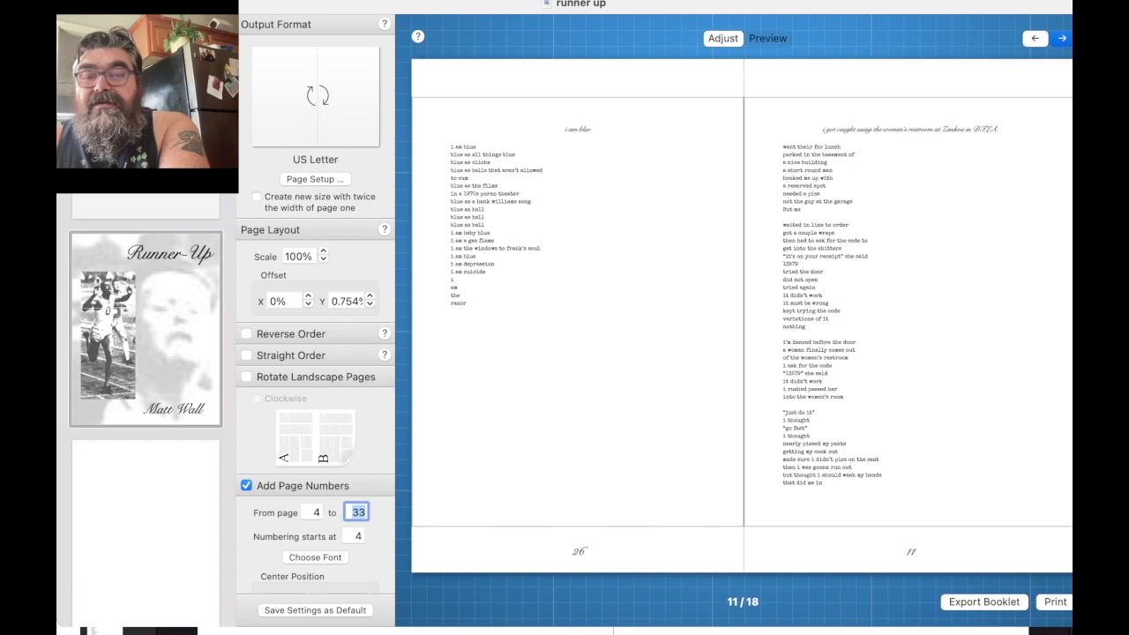
left_click(1062, 38)
left_click(1062, 38)
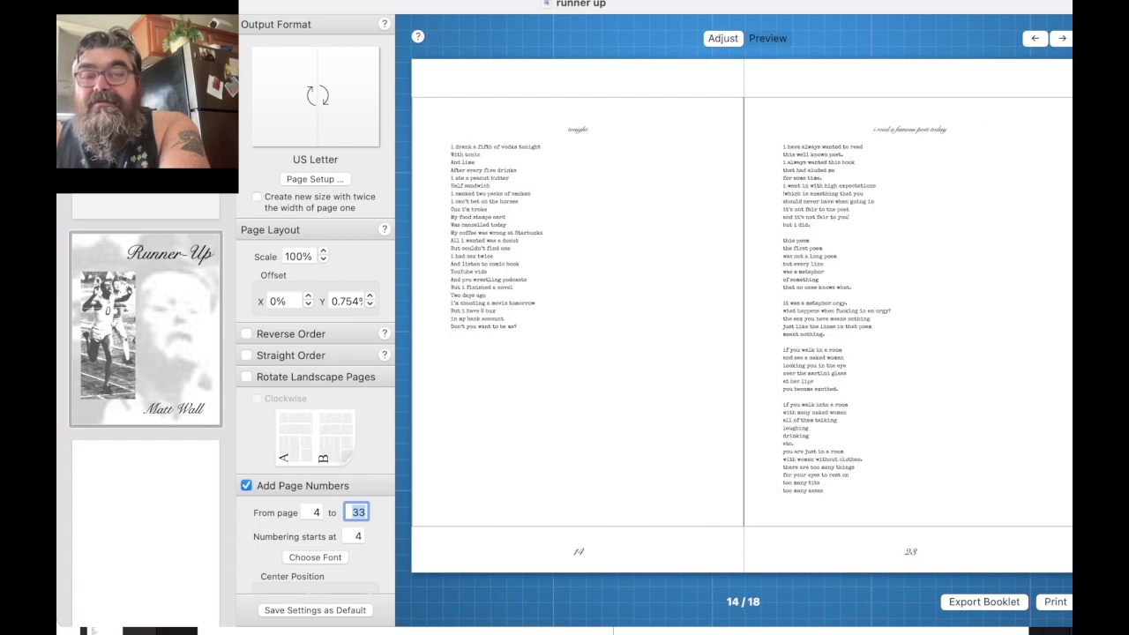
left_click(1062, 38)
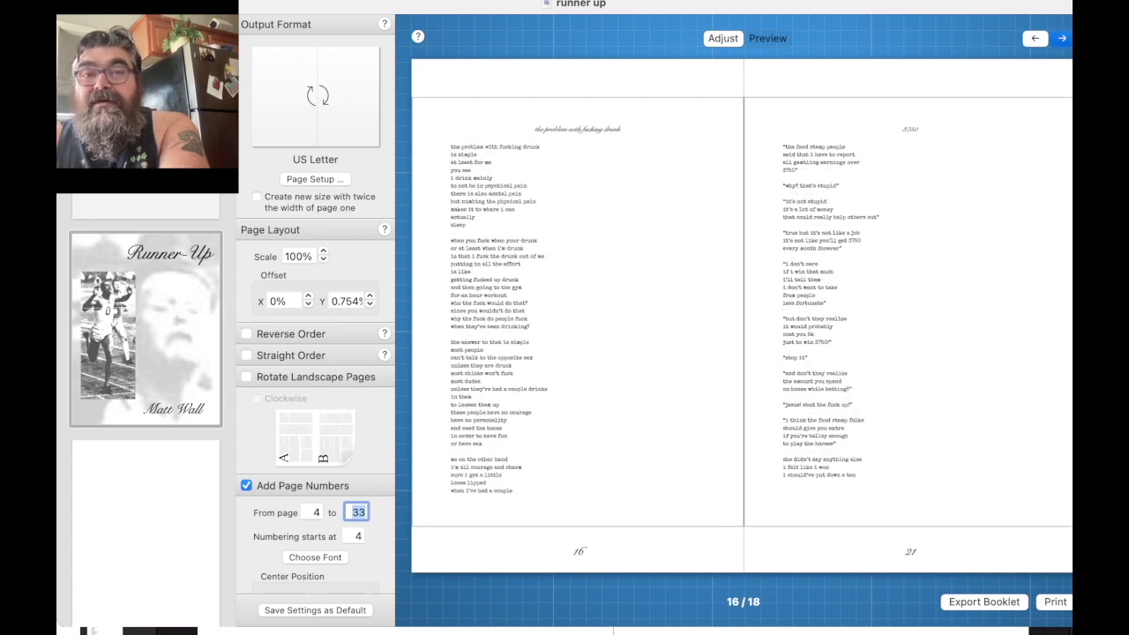
left_click(1062, 38)
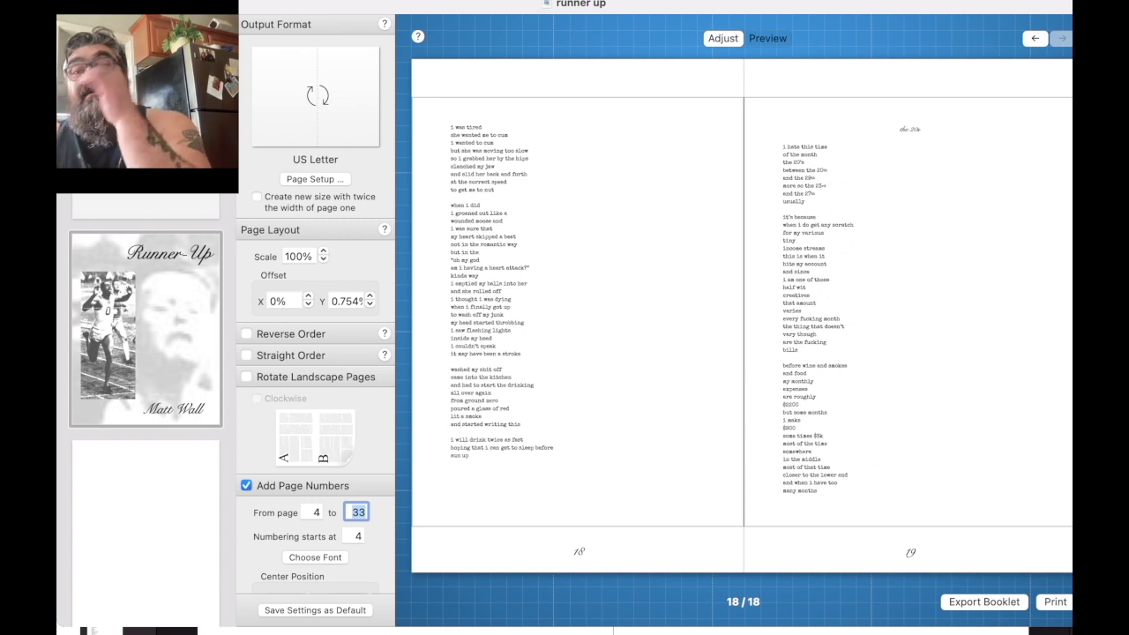